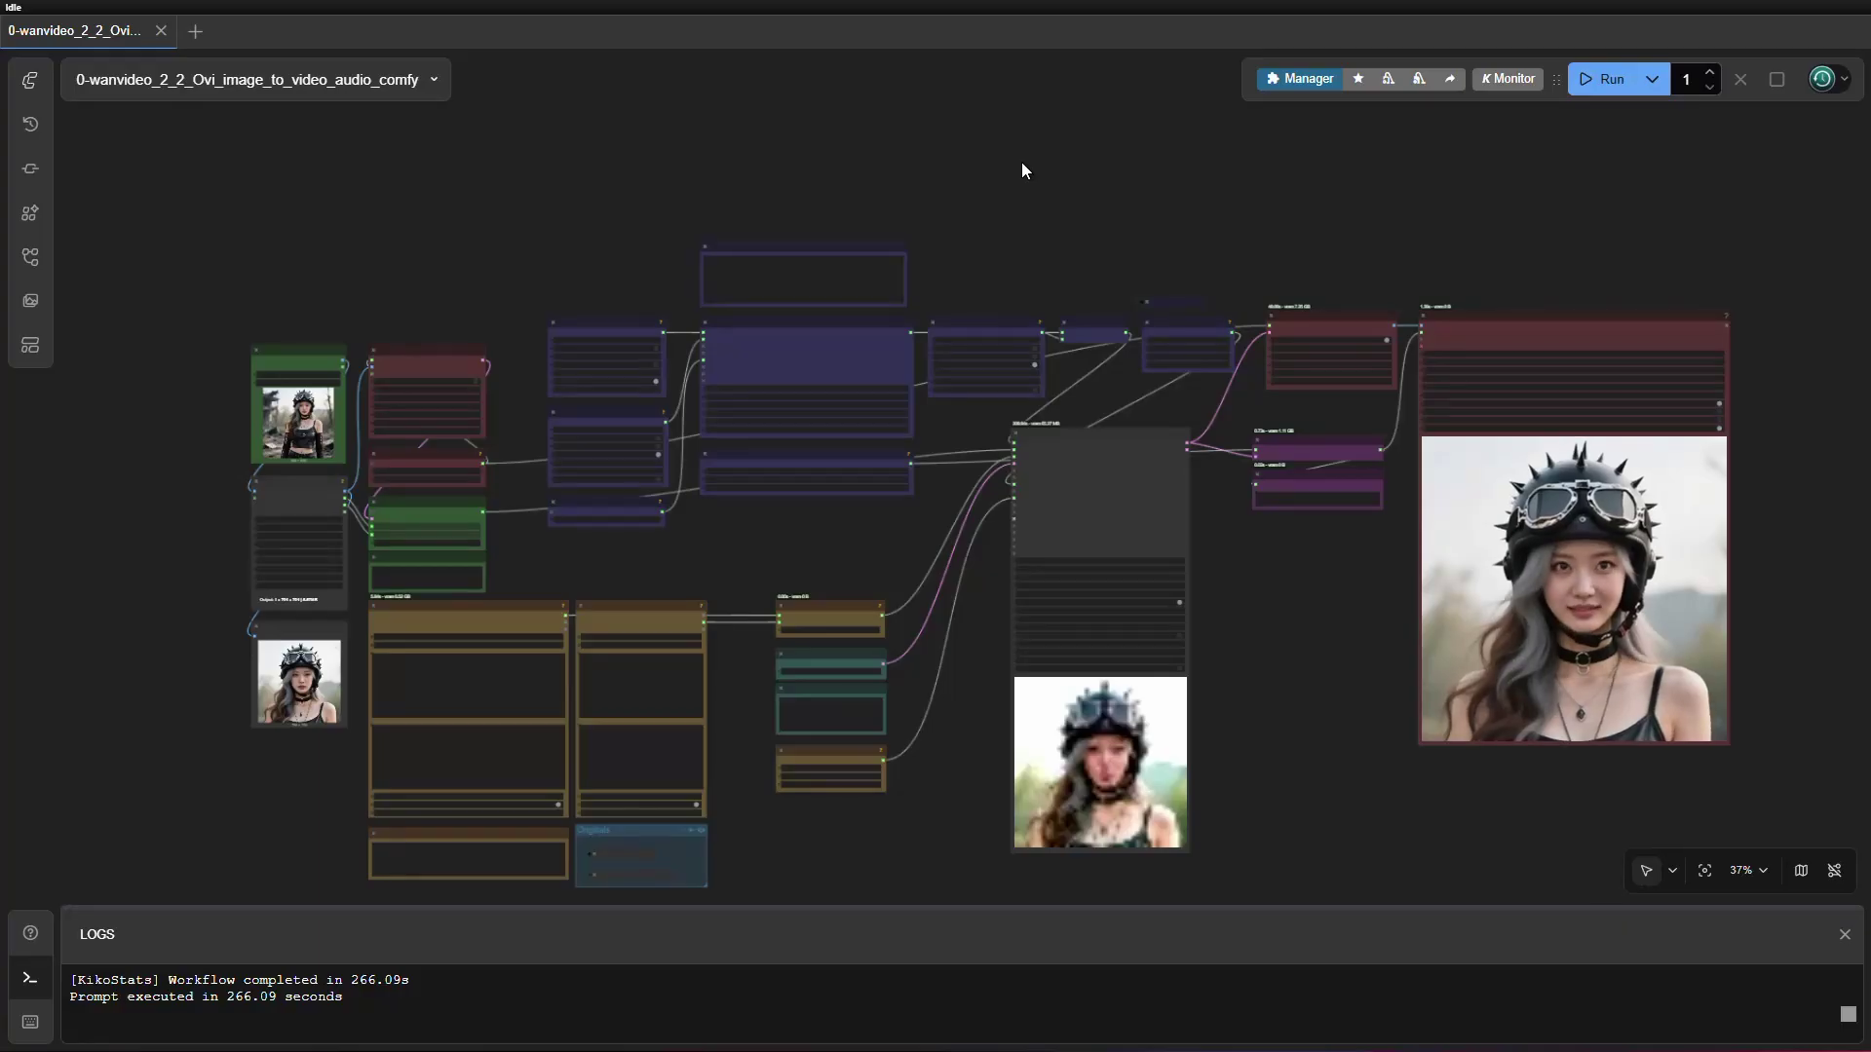
- Examine the Load Image, WanVideo Encode, Resize Image v2 and resized preview nodes of the workflow
scroll(772, 220, "up", 4)
scroll(755, 317, "up", 9)
left_click_drag(749, 324, 1260, 252)
left_click_drag(1284, 407, 1246, 197)
left_click_drag(1239, 634, 1240, 468)
scroll(965, 435, "down", 3)
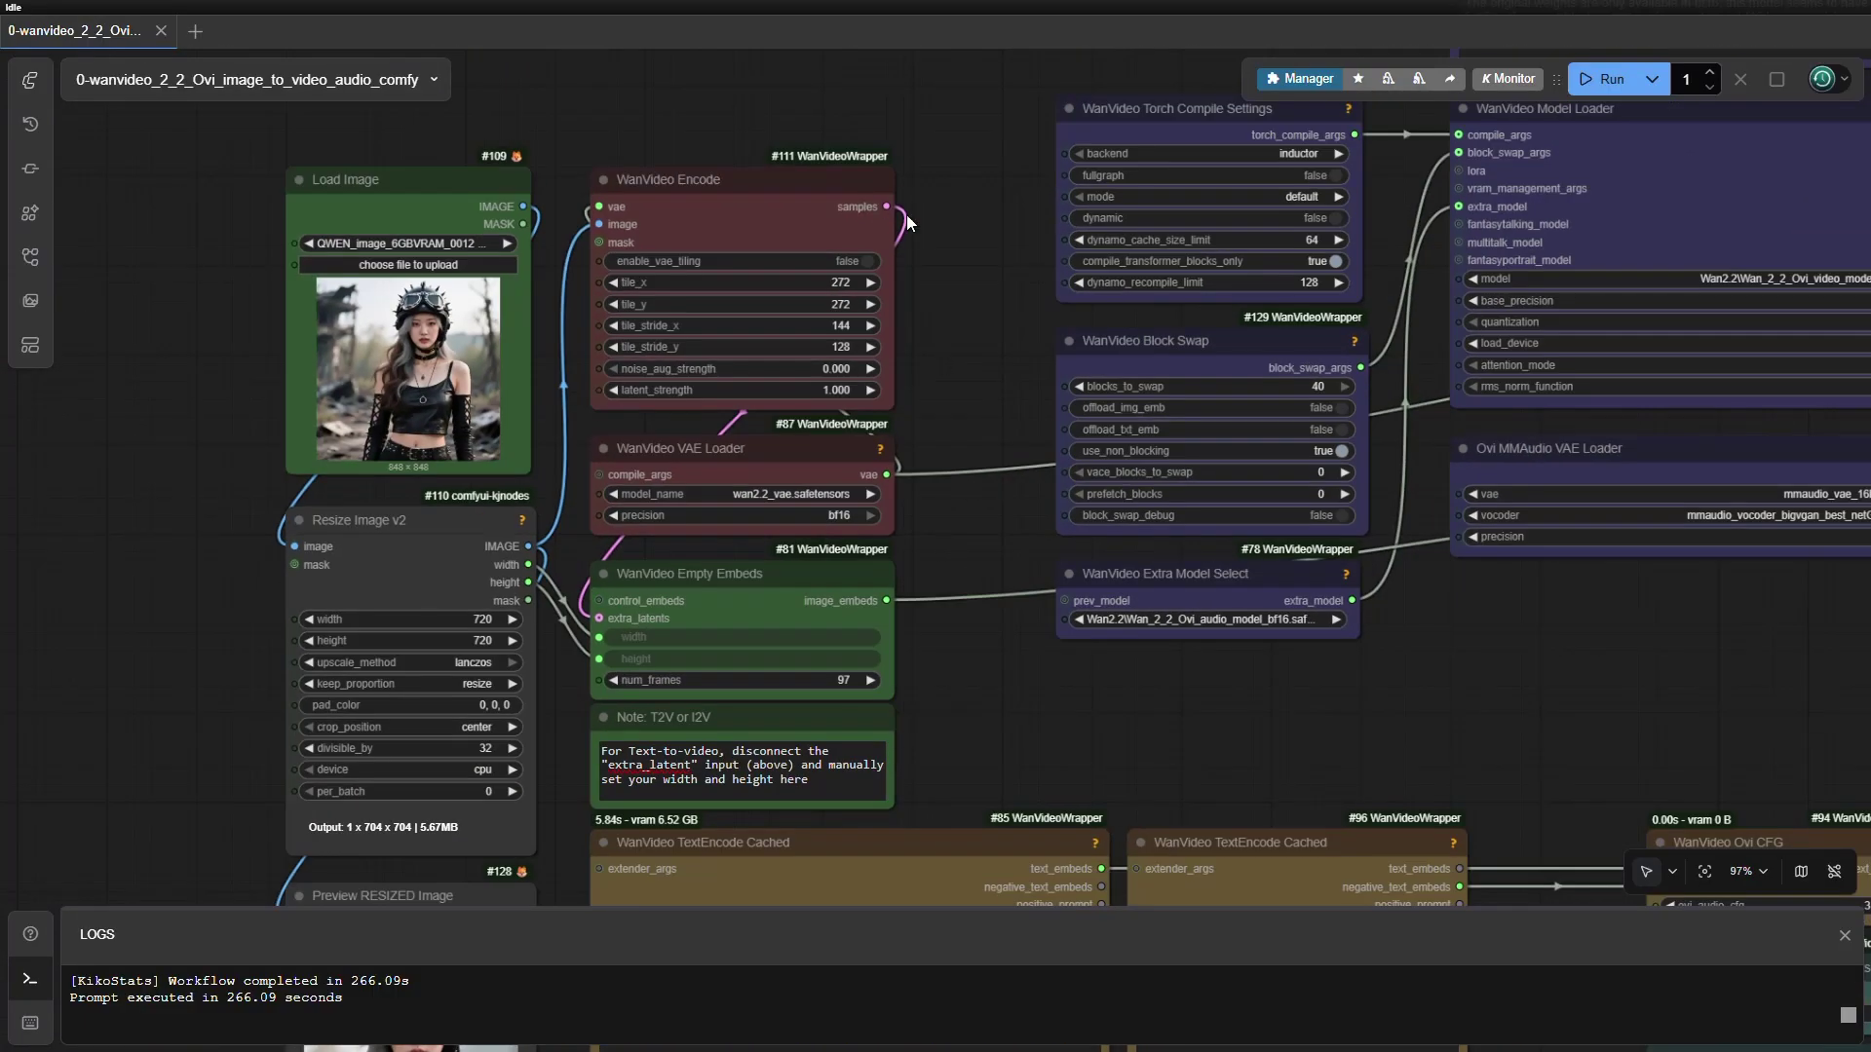
scroll(912, 224, "up", 2)
left_click_drag(912, 224, 1118, 71)
left_click_drag(1148, 669, 1056, 318)
left_click_drag(611, 491, 929, 569)
scroll(916, 557, "down", 5)
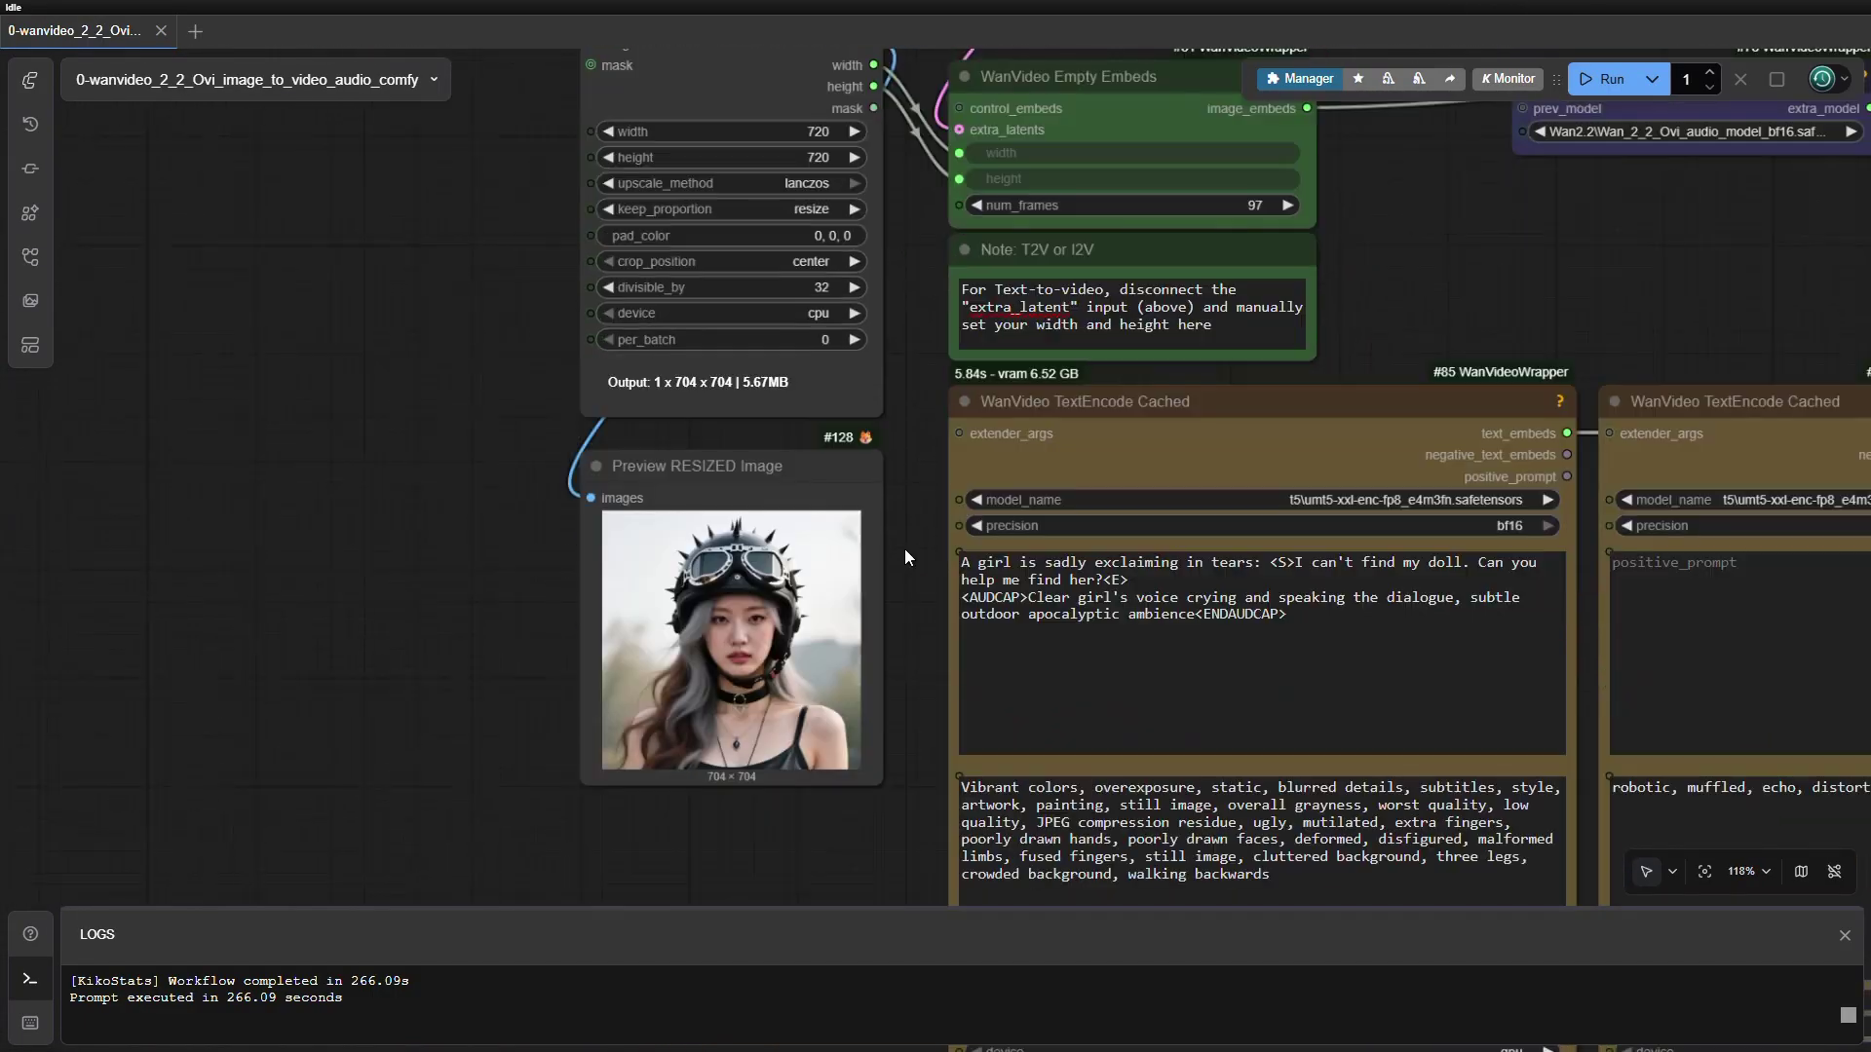
- Examine the WanVideo model loader, block swap, Ovi CFG and empty audio latents nodes
scroll(1308, 729, "up", 3)
scroll(1308, 729, "down", 8)
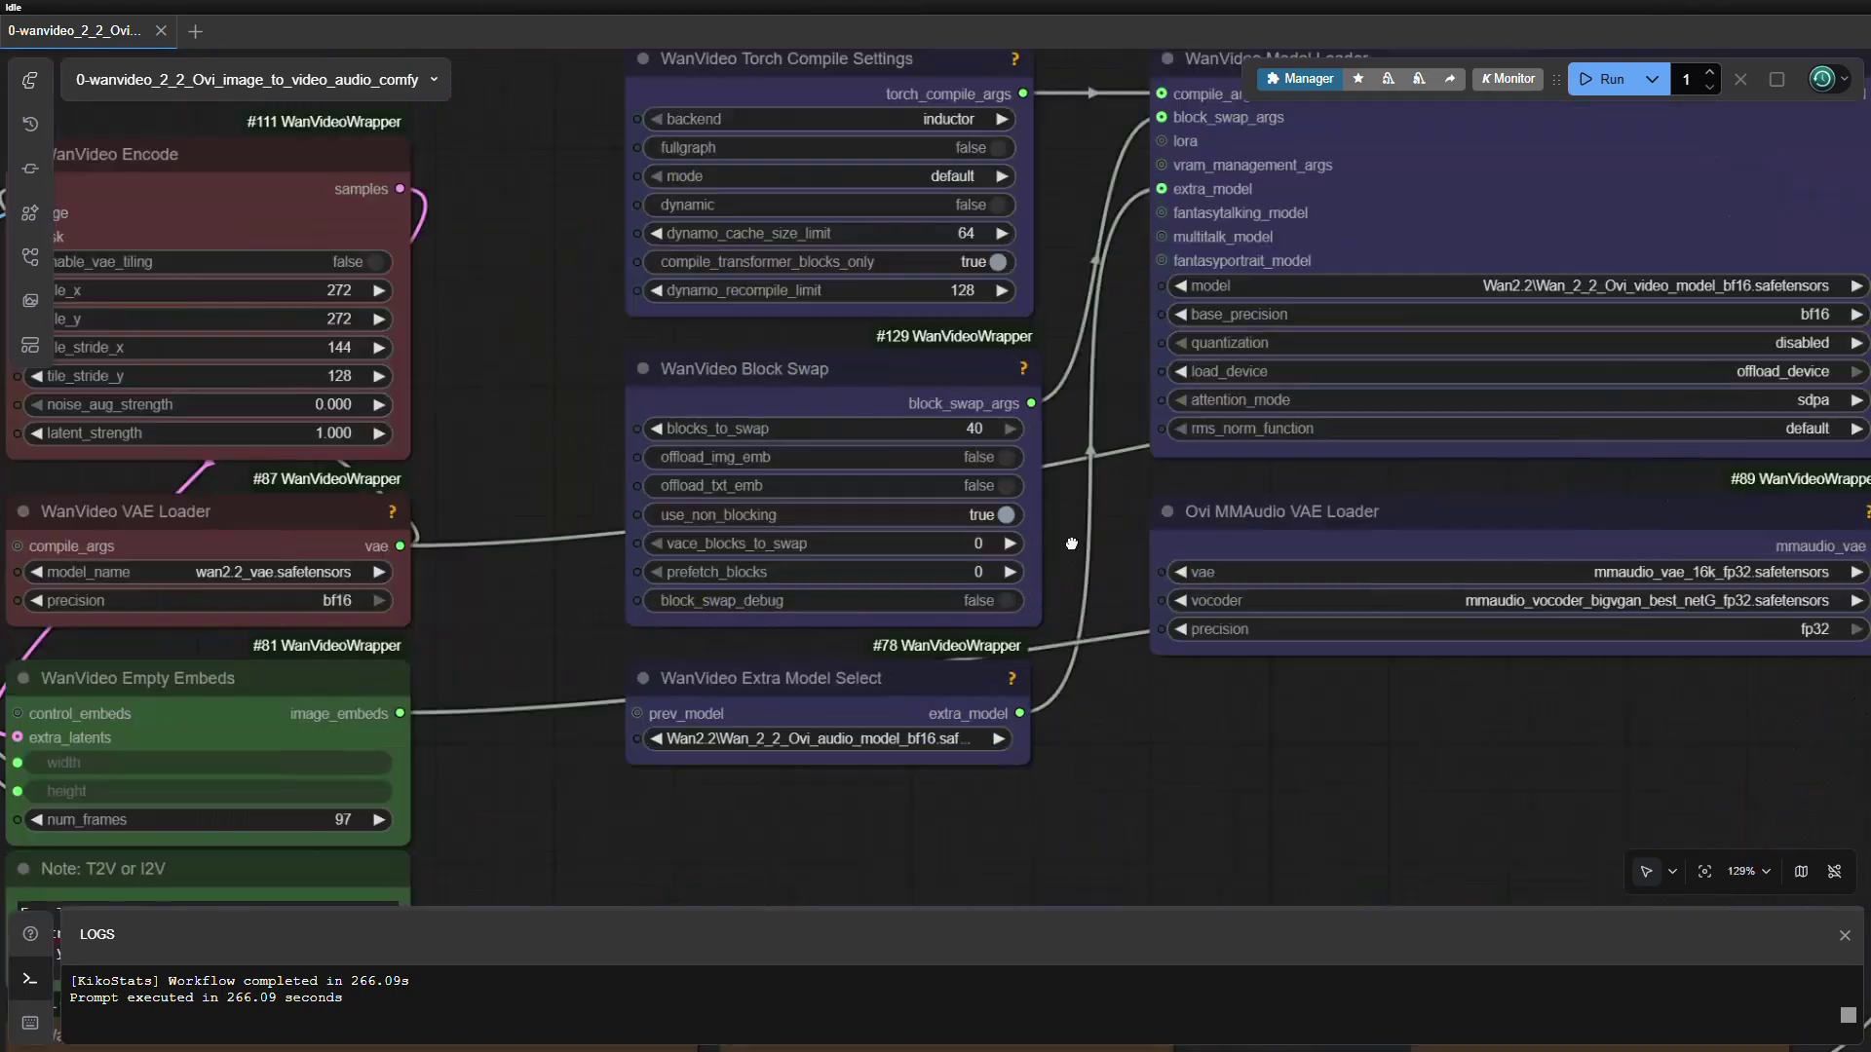
scroll(961, 406, "up", 6)
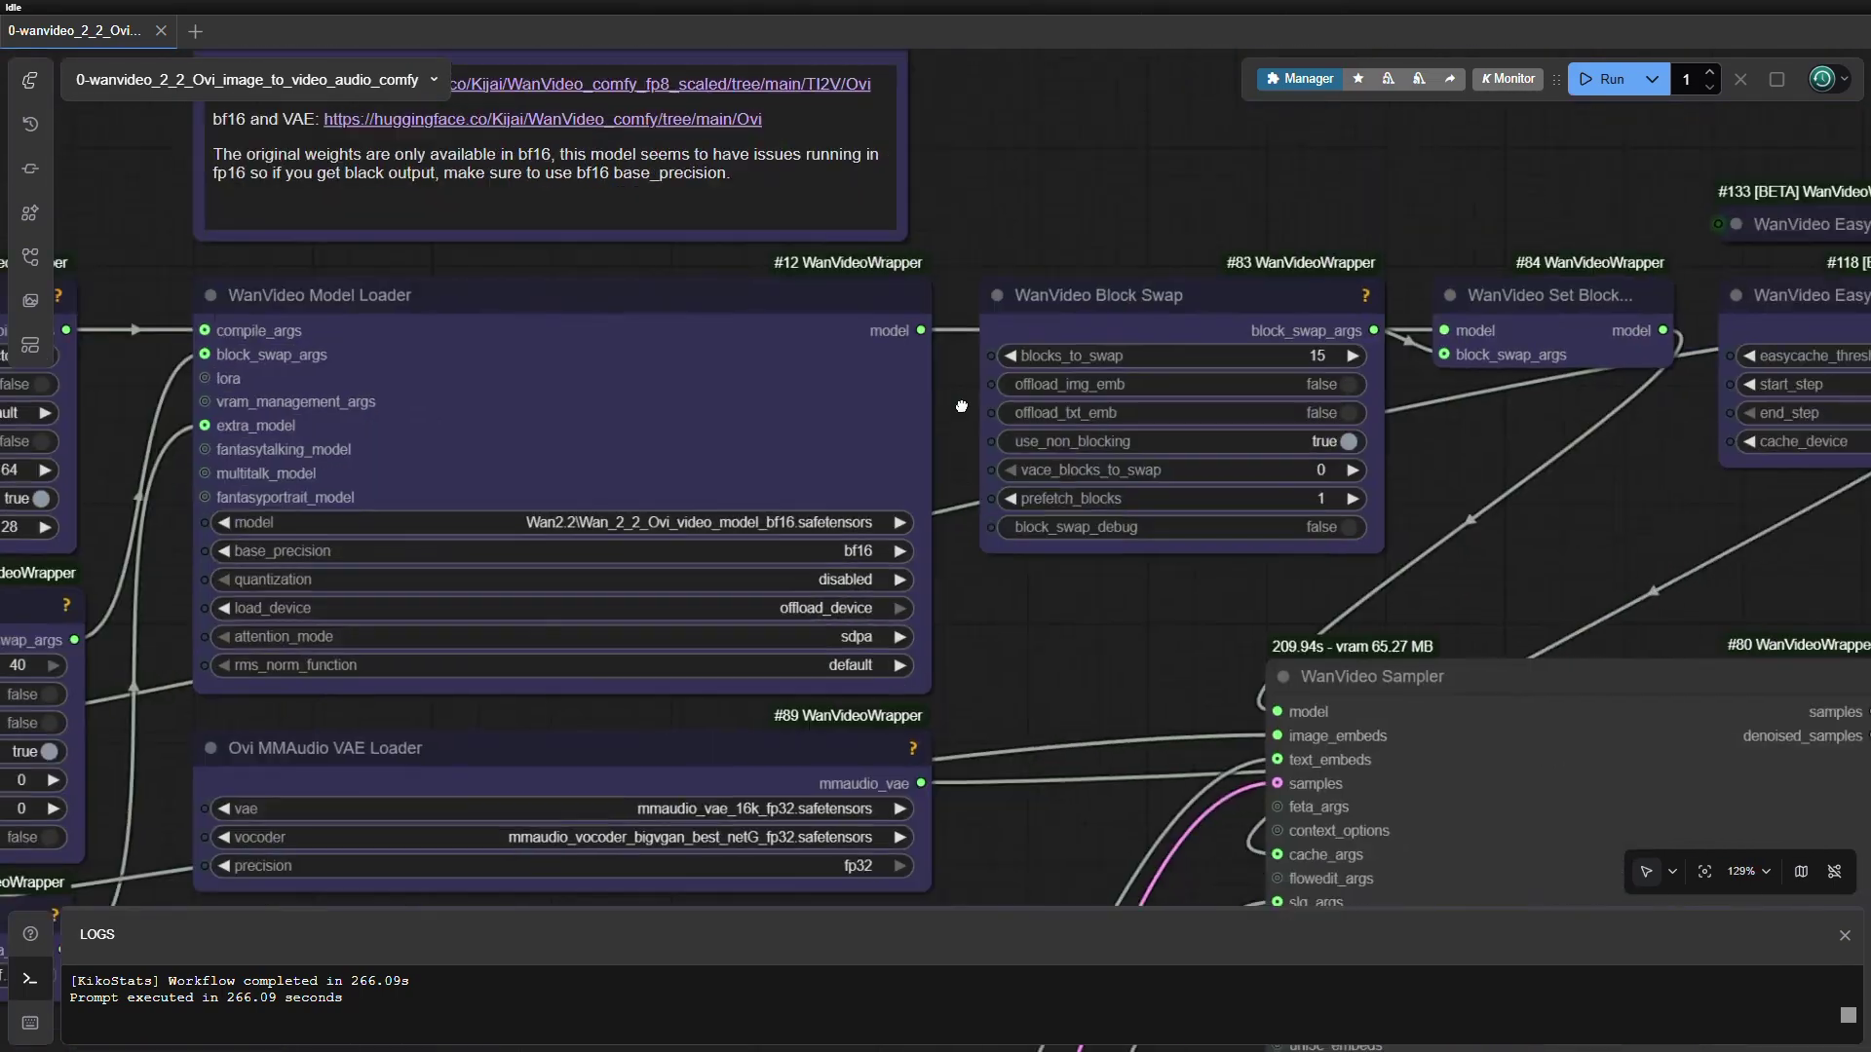
left_click_drag(962, 406, 332, 407)
left_click_drag(1478, 552, 1364, 107)
left_click_drag(468, 779, 1228, 141)
left_click_drag(1038, 518, 1237, 485)
scroll(882, 347, "up", 1)
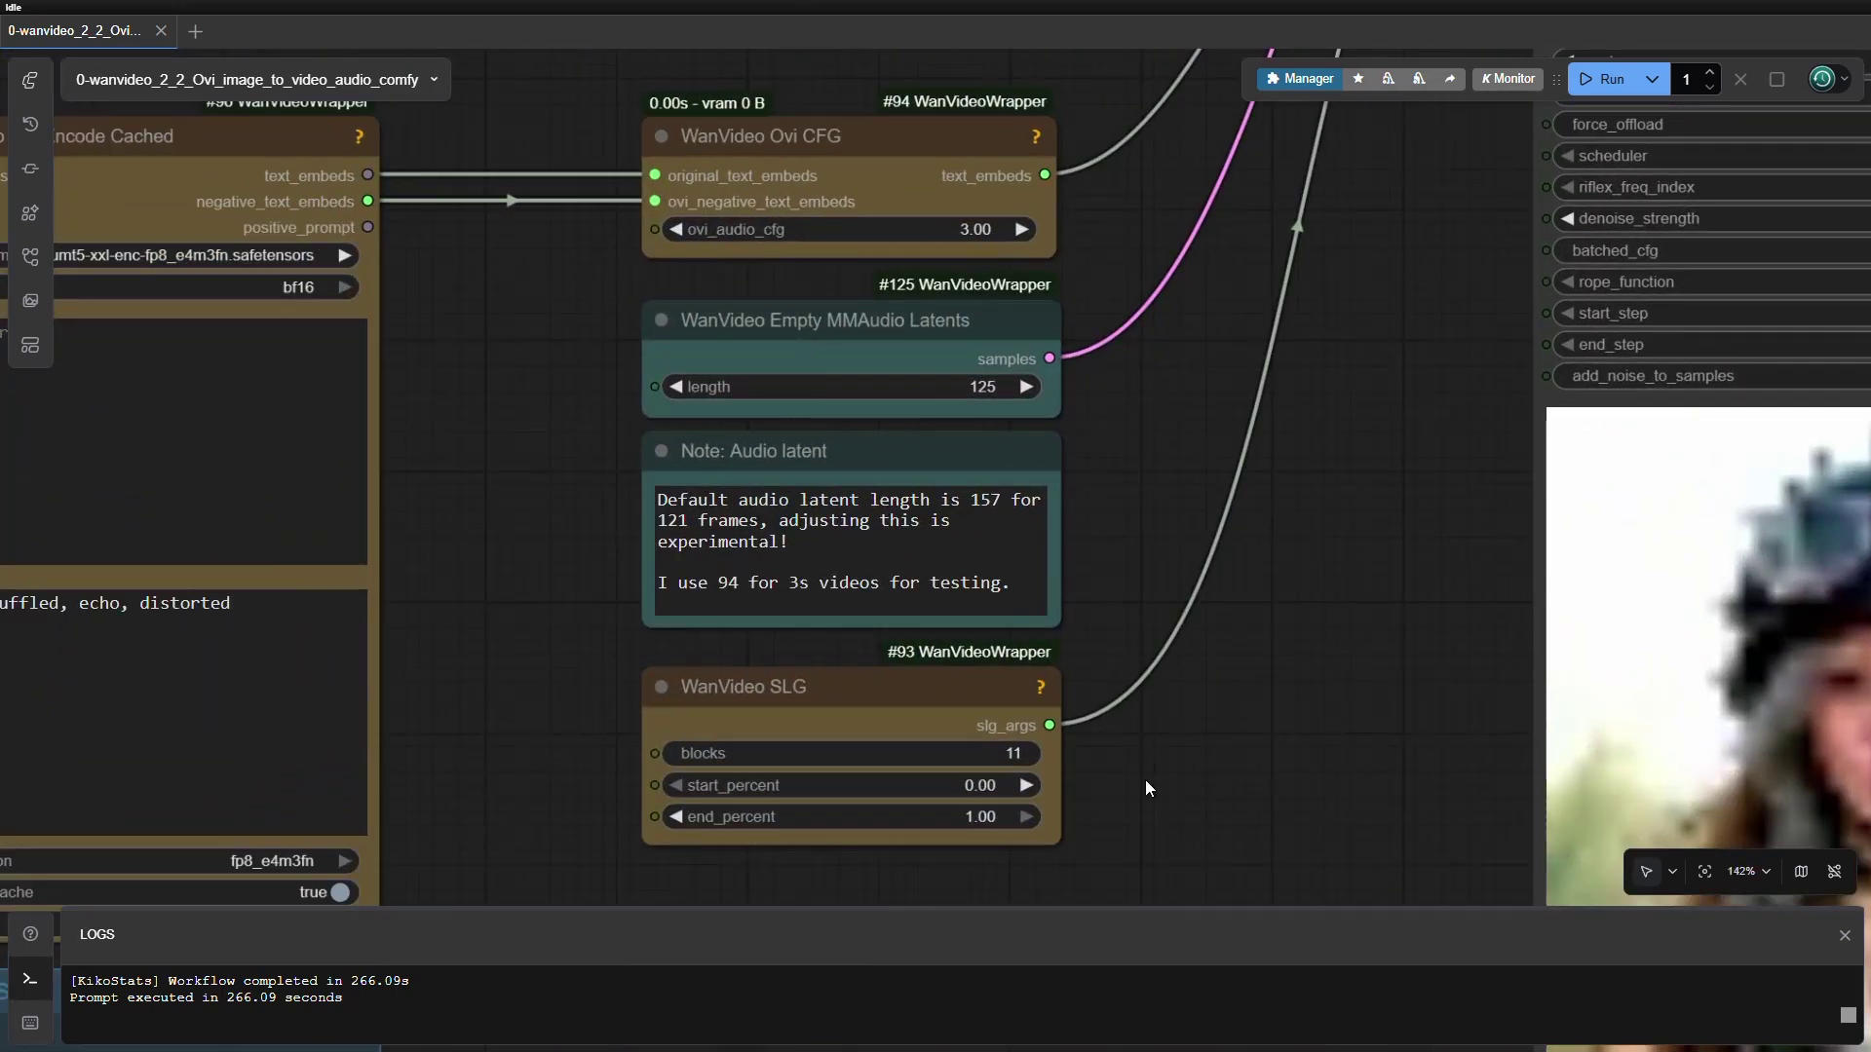
- Examine the WanVideo Sampler settings and the output nodes that follow it
scroll(680, 608, "right", 10)
scroll(1131, 380, "up", 4)
left_click_drag(1076, 208, 1095, 595)
scroll(1345, 283, "down", 2)
left_click_drag(1344, 282, 273, 526)
scroll(273, 525, "down", 2)
scroll(1529, 438, "down", 4)
left_click_drag(1598, 828, 1469, 401)
scroll(1353, 523, "down", 3)
- Examine the fp8_scaled link and the bf16 and VAE link in the Model links note
left_click_drag(507, 458, 1208, 526)
left_click_drag(442, 515, 1018, 865)
scroll(1219, 334, "up", 9)
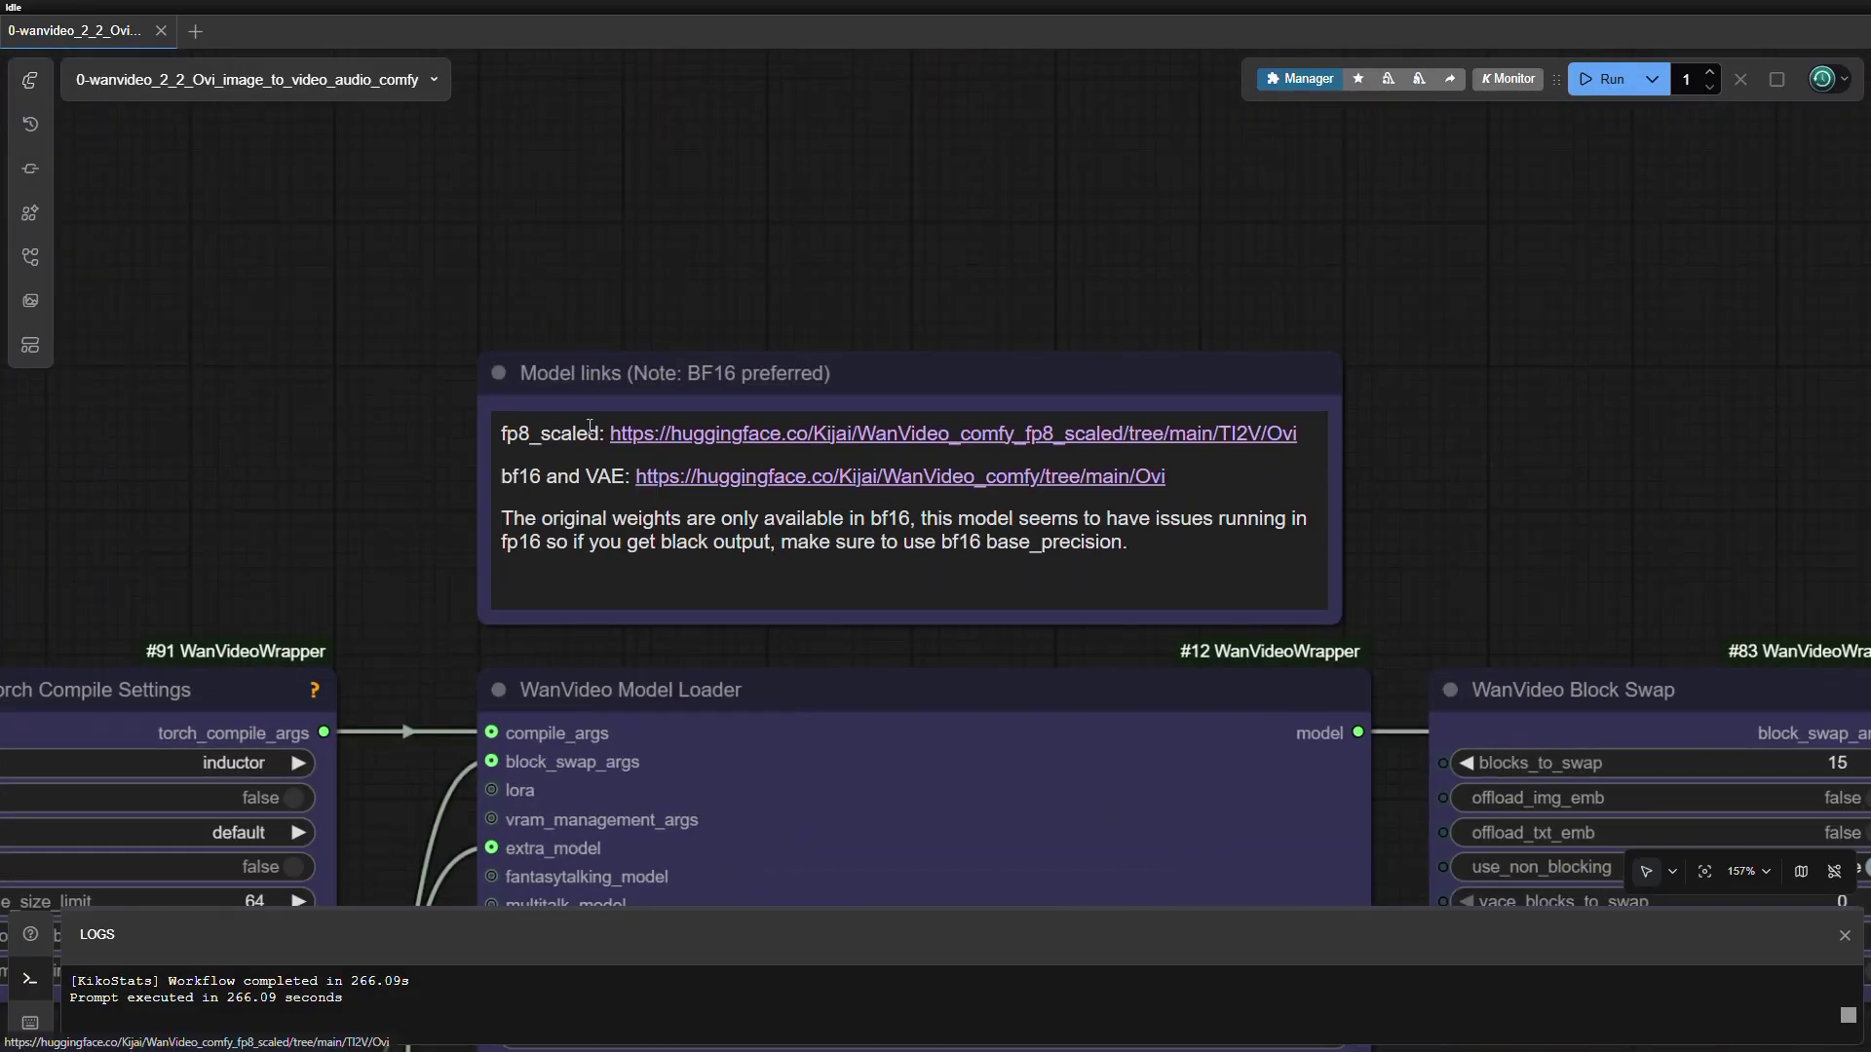
left_click_drag(944, 645, 988, 318)
left_click_drag(1455, 250, 1491, 468)
scroll(1442, 369, "up", 2)
left_click(626, 353)
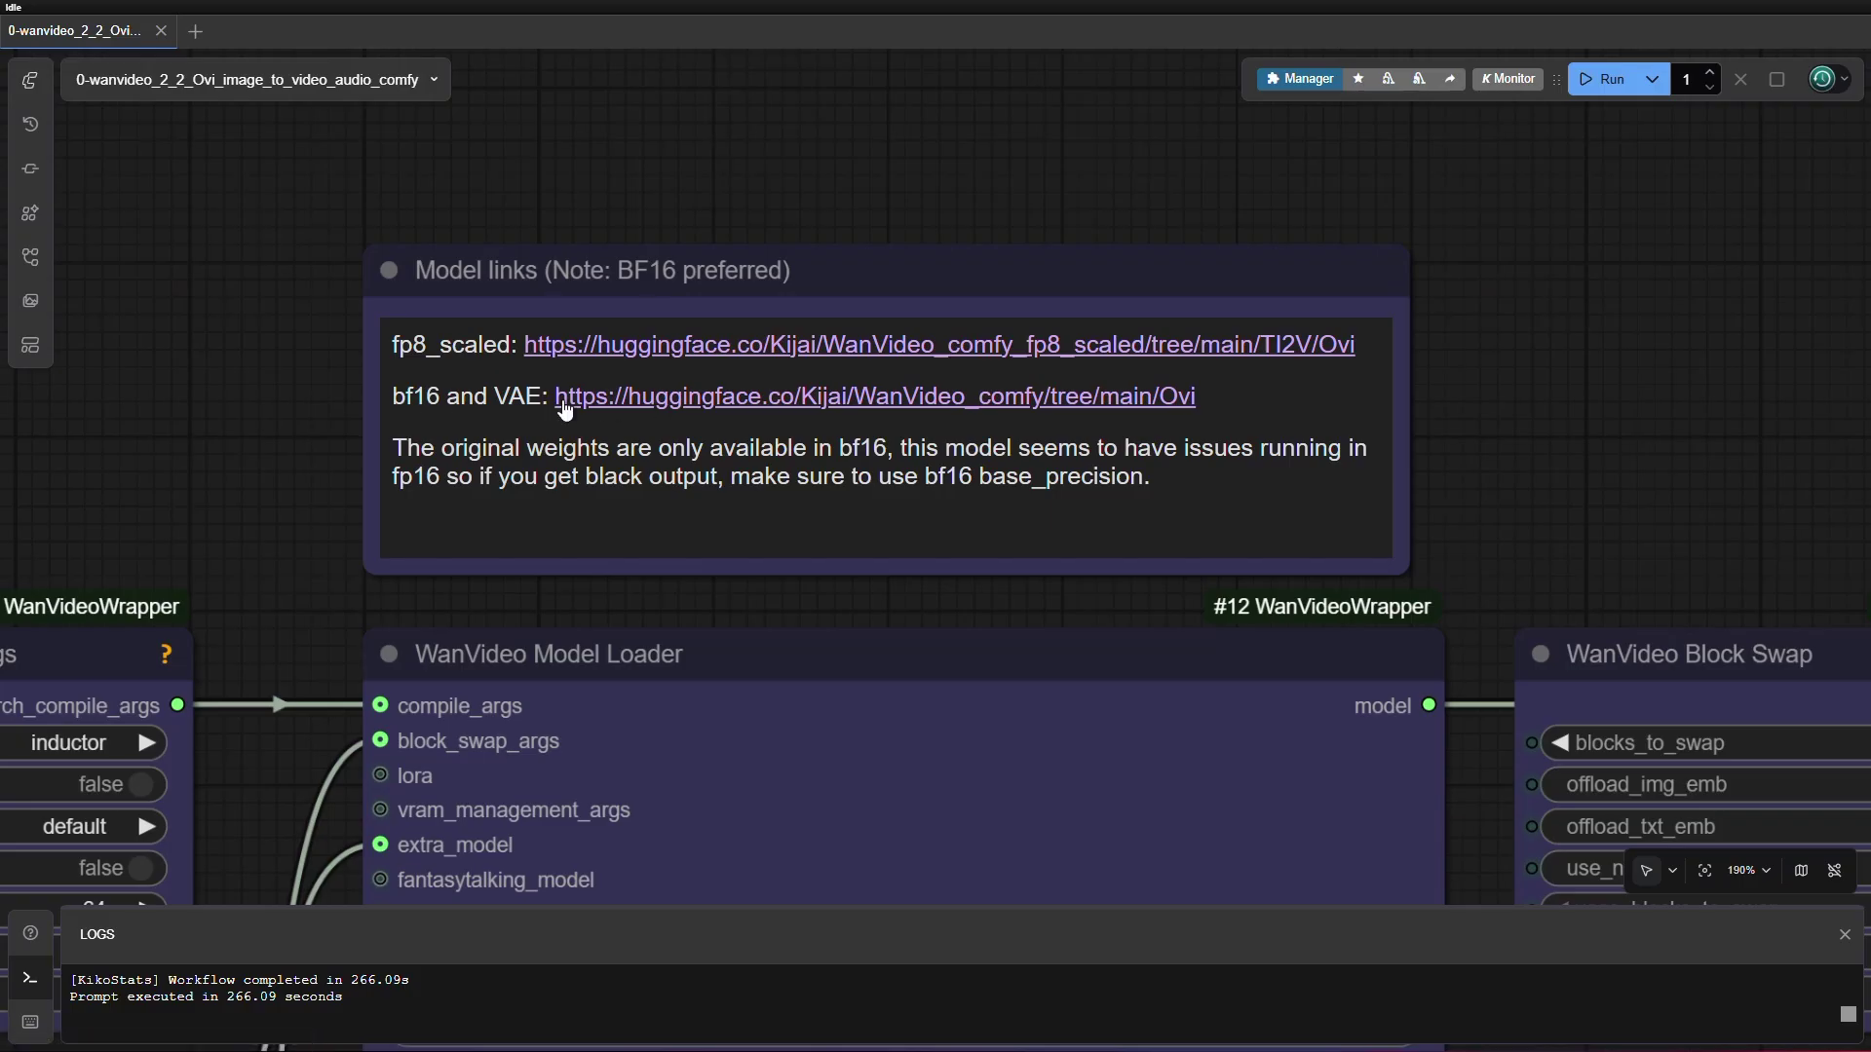
left_click(566, 400)
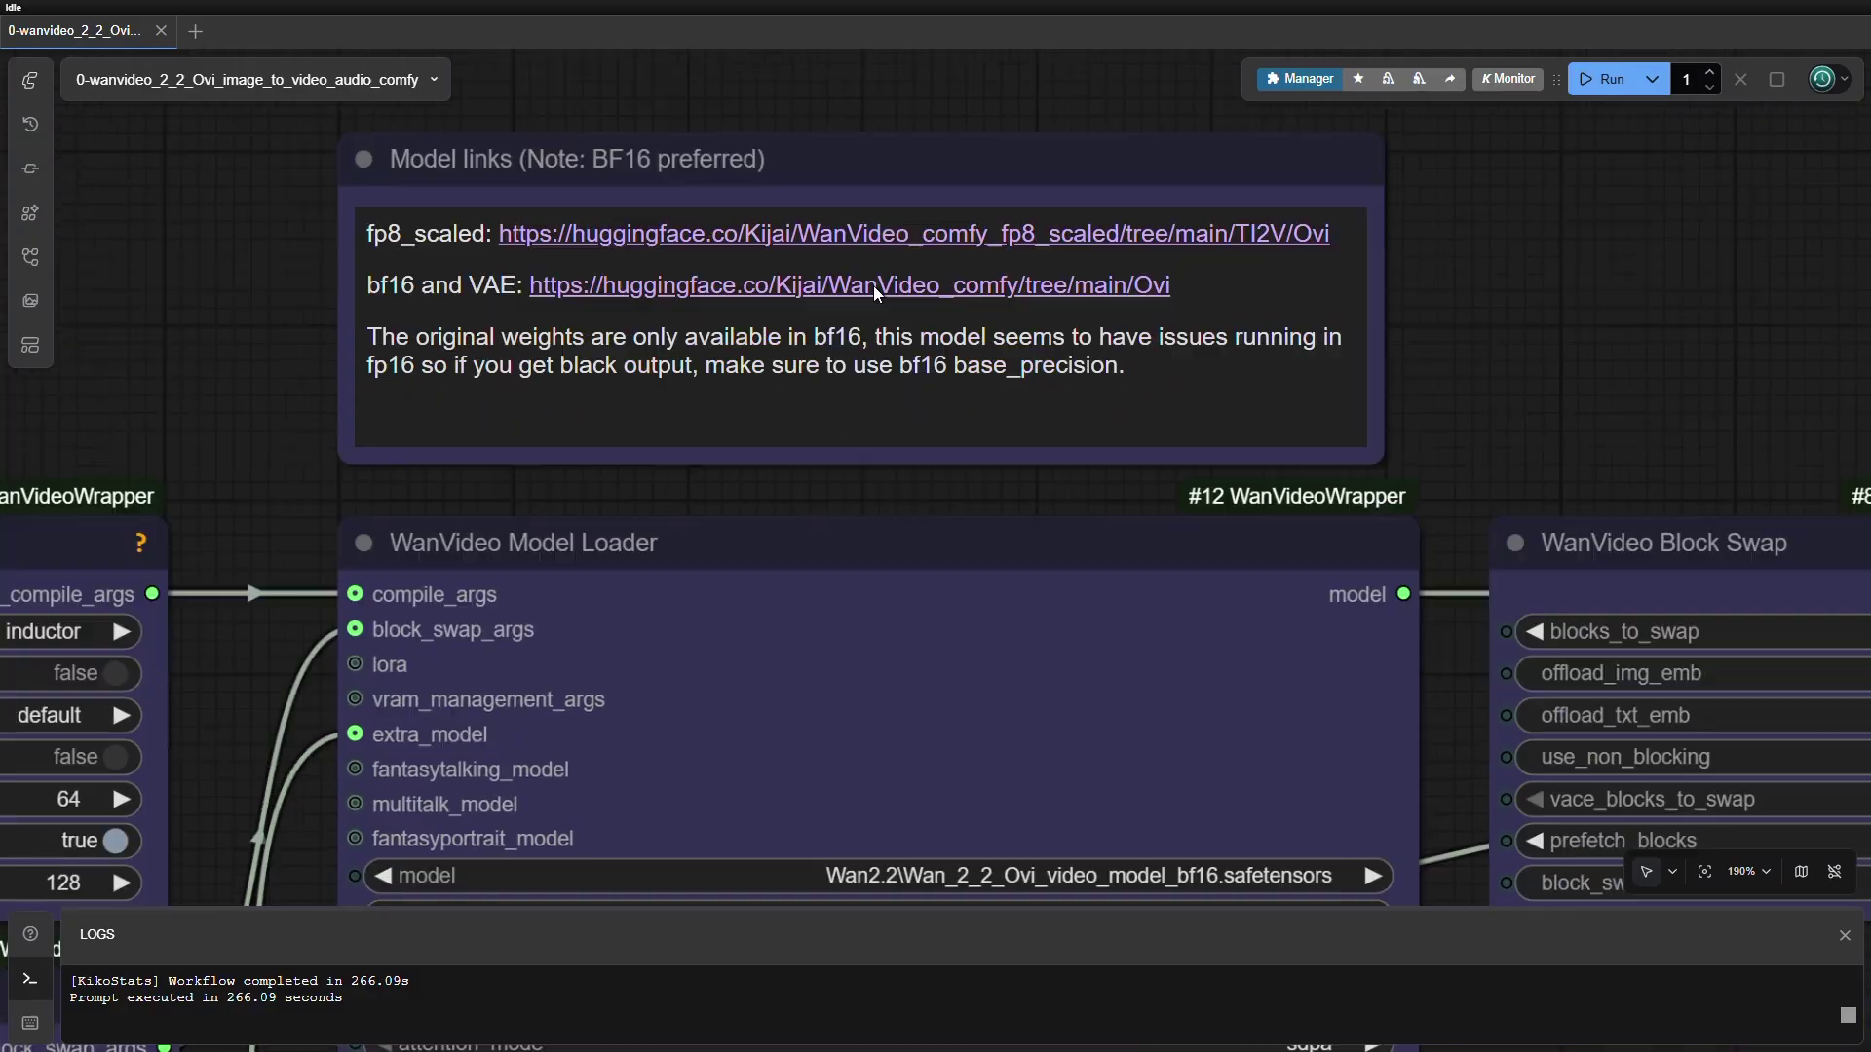
- Examine the files selected in the video, audio and VAE loaders, plus the text encoding and audio latent nodes
scroll(601, 662, "down", 2)
left_click_drag(1247, 701, 818, 801)
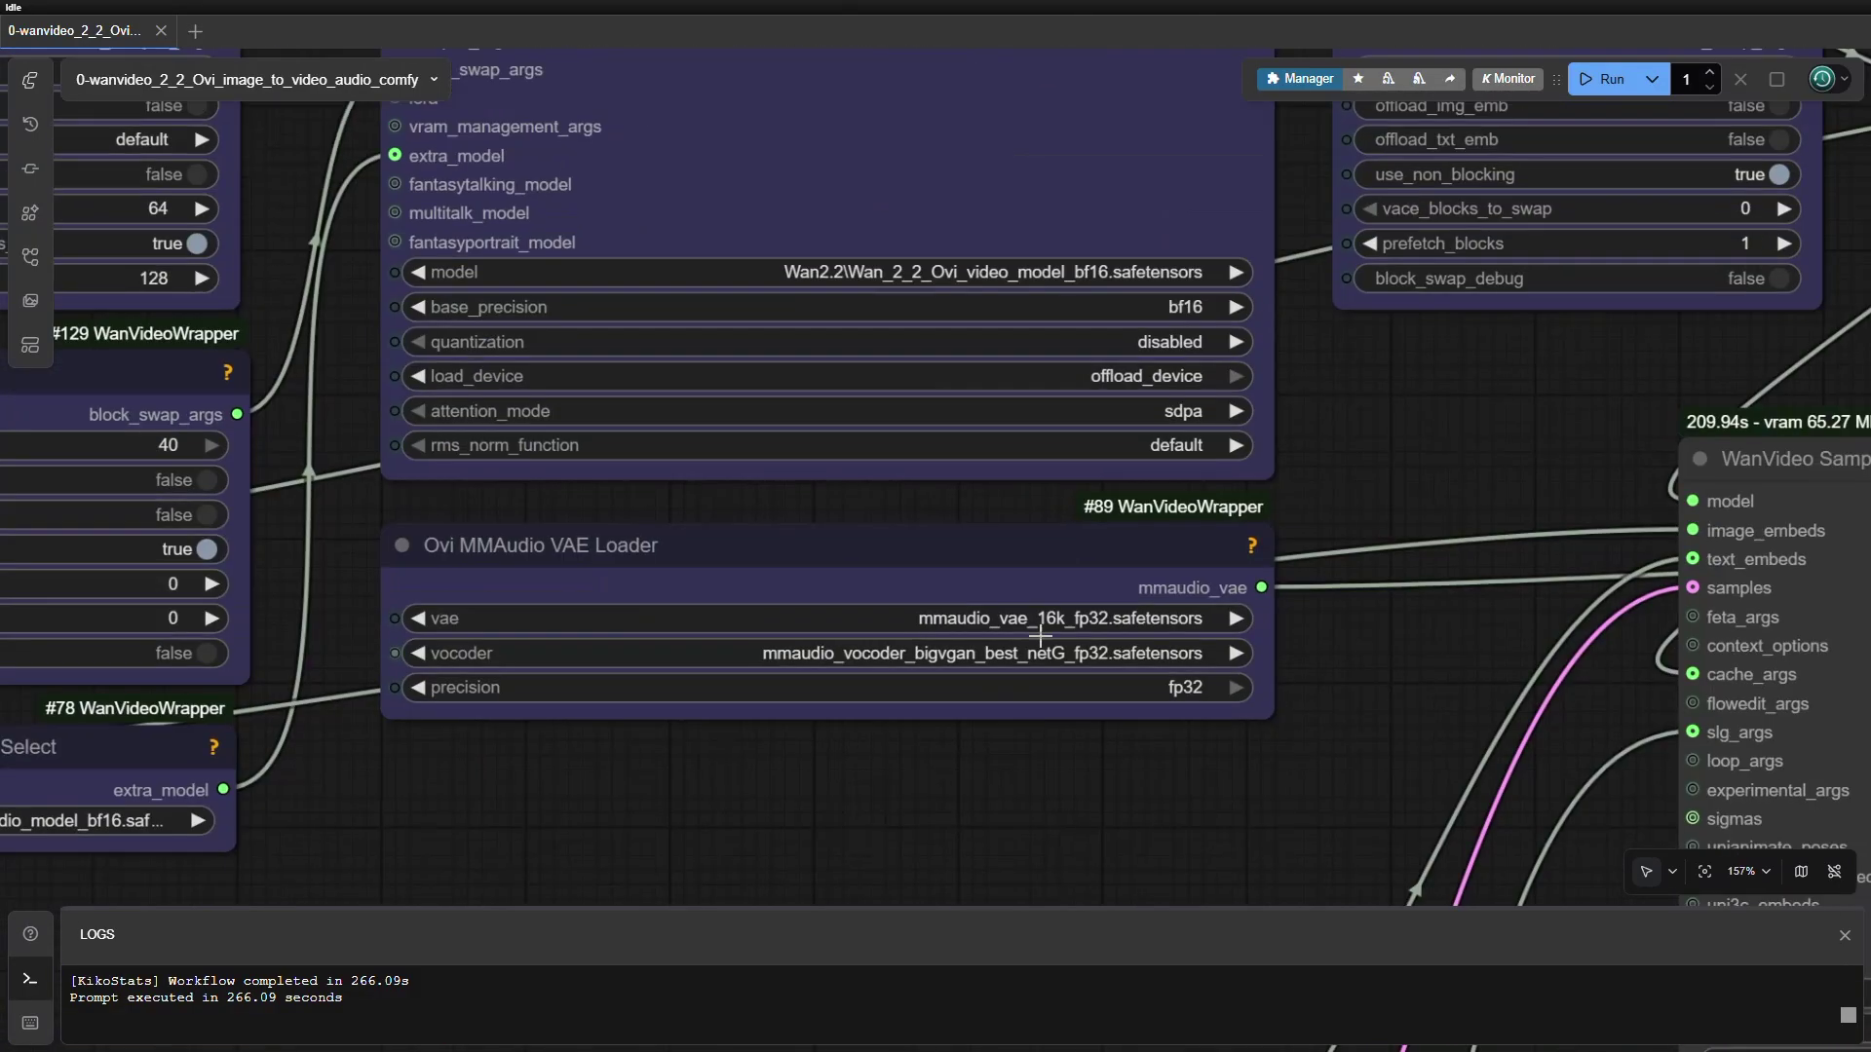
scroll(1177, 780, "down", 3)
left_click_drag(1482, 528, 459, 698)
scroll(624, 682, "down", 2)
left_click_drag(488, 838, 1481, 588)
scroll(1115, 279, "up", 7)
left_click_drag(1115, 279, 973, 283)
scroll(1643, 634, "down", 7)
left_click_drag(1668, 731, 984, 530)
scroll(955, 546, "down", 5)
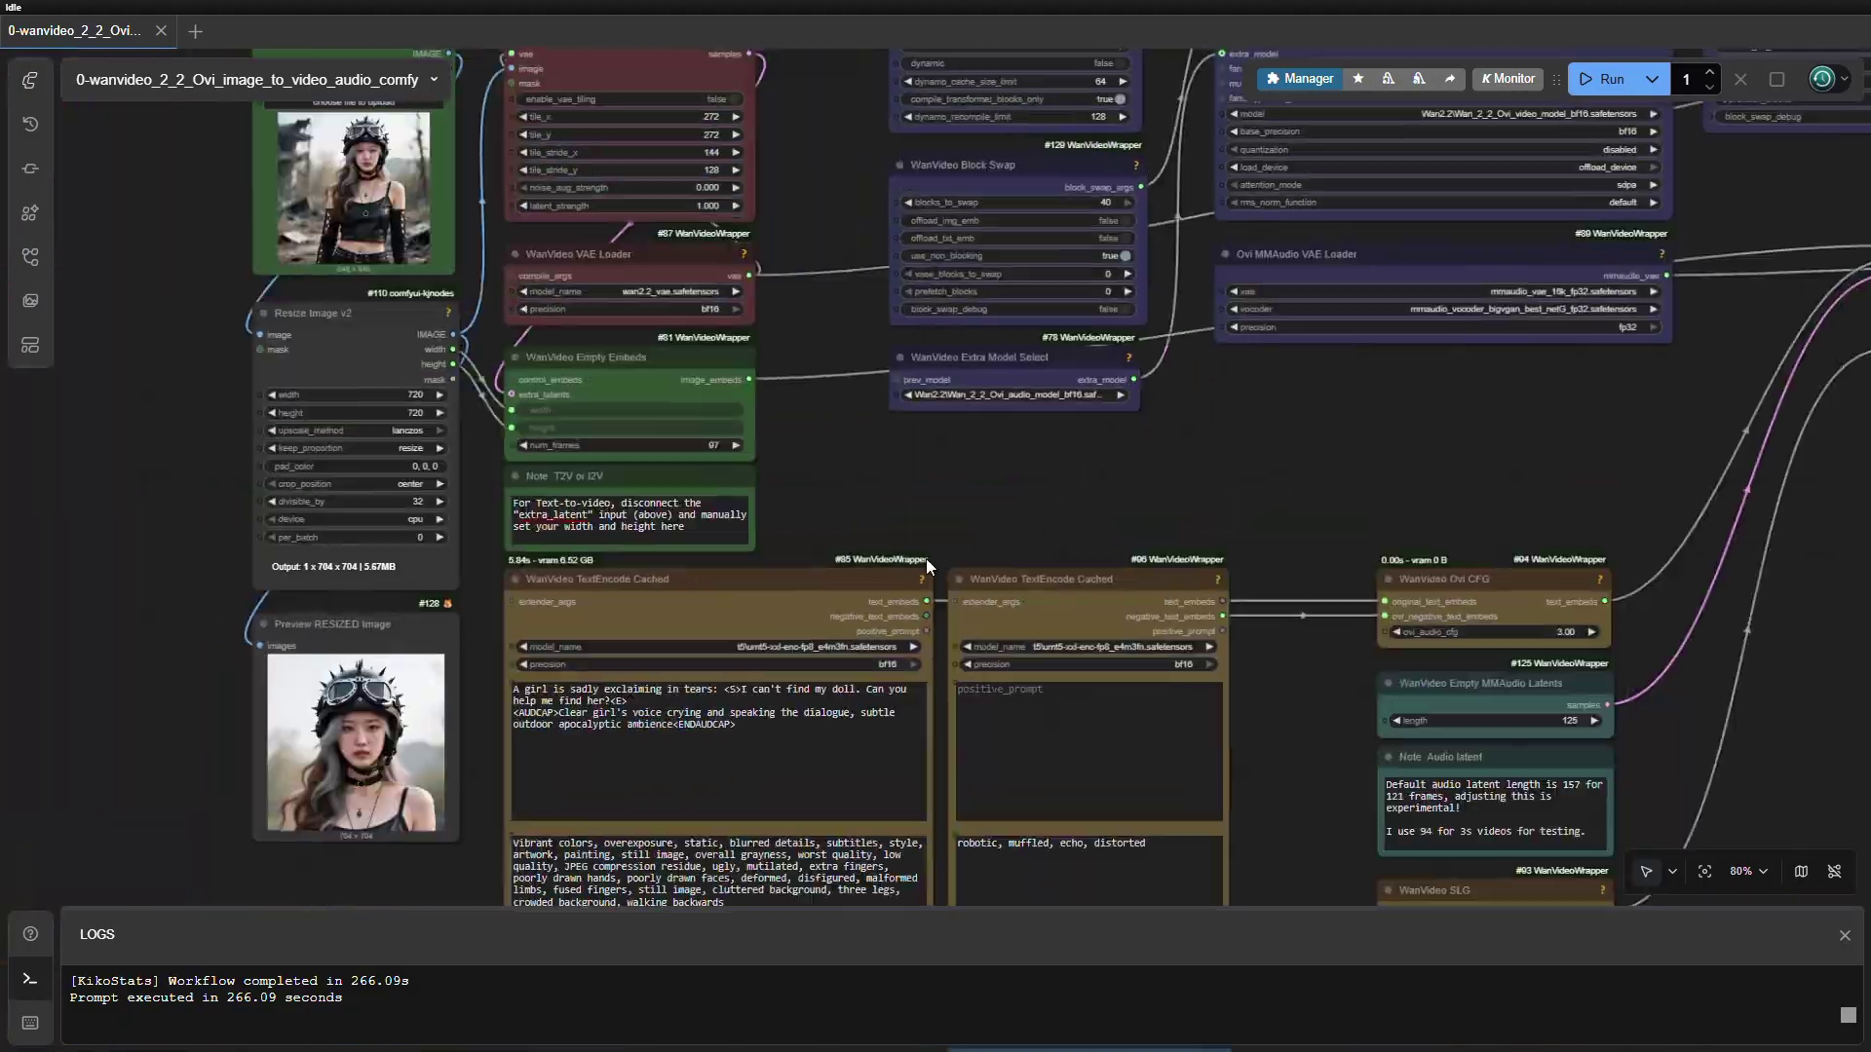
scroll(1142, 548, "up", 8)
scroll(1023, 648, "down", 6)
scroll(1306, 663, "up", 5)
scroll(1305, 659, "down", 6)
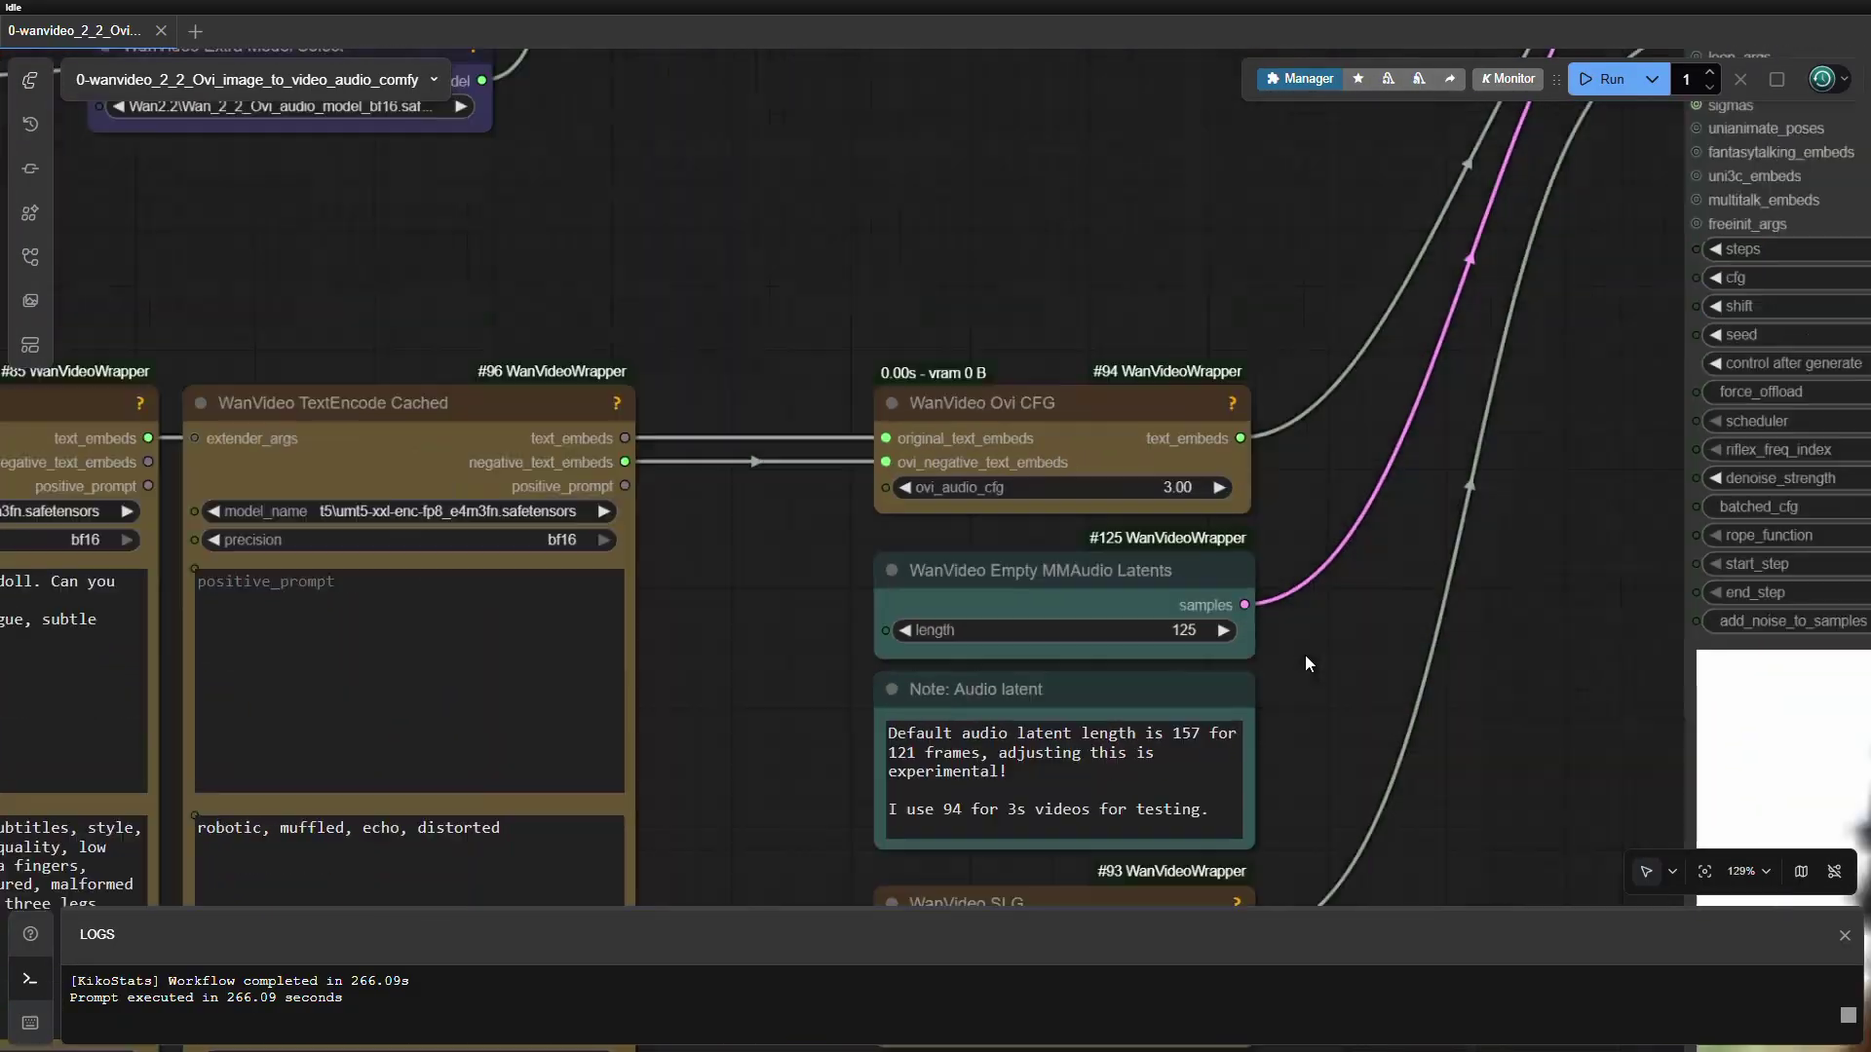
left_click_drag(1452, 755, 768, 714)
left_click_drag(1413, 390, 605, 773)
- Load the picture of a young girl in a spiked helmet as the source image
scroll(721, 554, "up", 3)
left_click_drag(156, 614, 374, 876)
scroll(721, 553, "up", 4)
left_click(805, 409)
double_click(434, 503)
- Set both the width and height of the Resize Image v2 node to 848
left_click_drag(492, 848, 419, 192)
left_click_drag(421, 570, 370, 677)
scroll(941, 740, "down", 1)
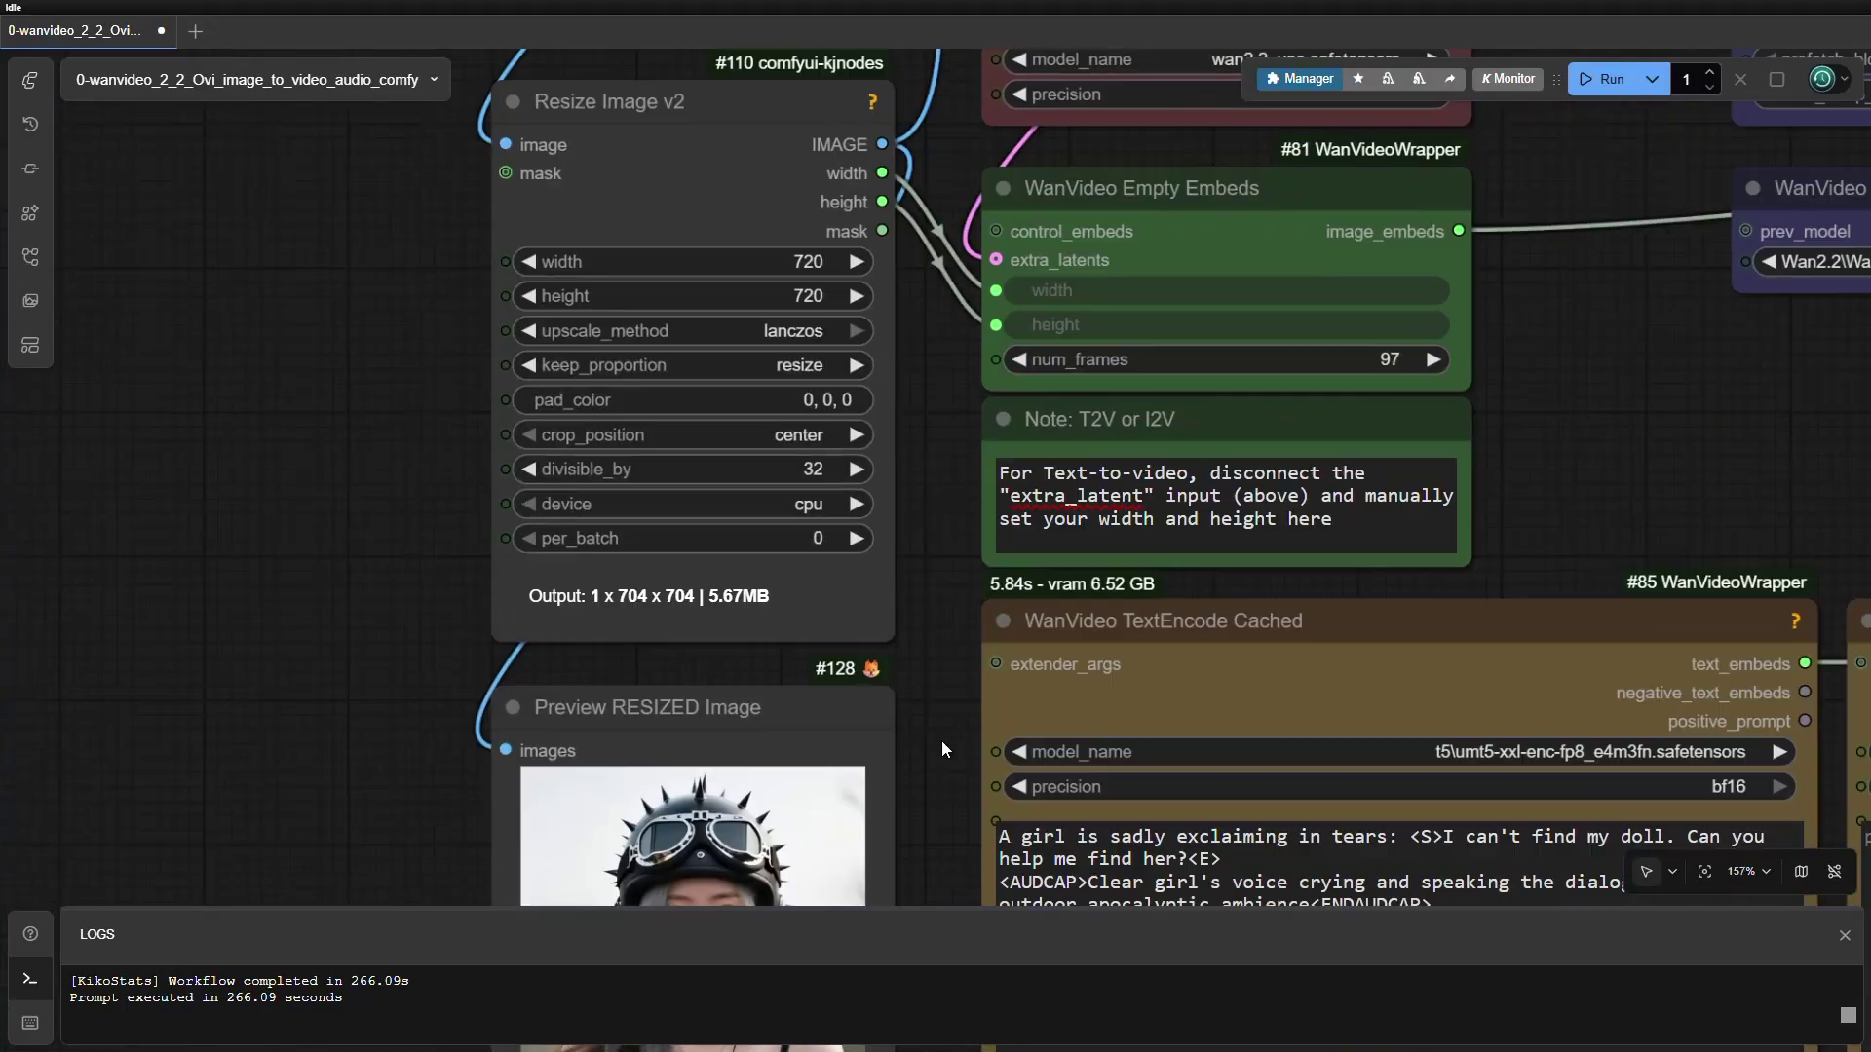
left_click_drag(916, 332, 961, 686)
left_click(828, 618)
type("848")
key("Return")
left_click(823, 644)
type("848")
key("Return")
- Run only the Preview RESIZED Image node to refresh the resized picture
scroll(822, 645, "down", 2)
left_click_drag(493, 889, 496, 473)
scroll(495, 472, "down", 2)
right_click(685, 643)
left_click(706, 473)
left_click(867, 768)
scroll(868, 768, "up", 3)
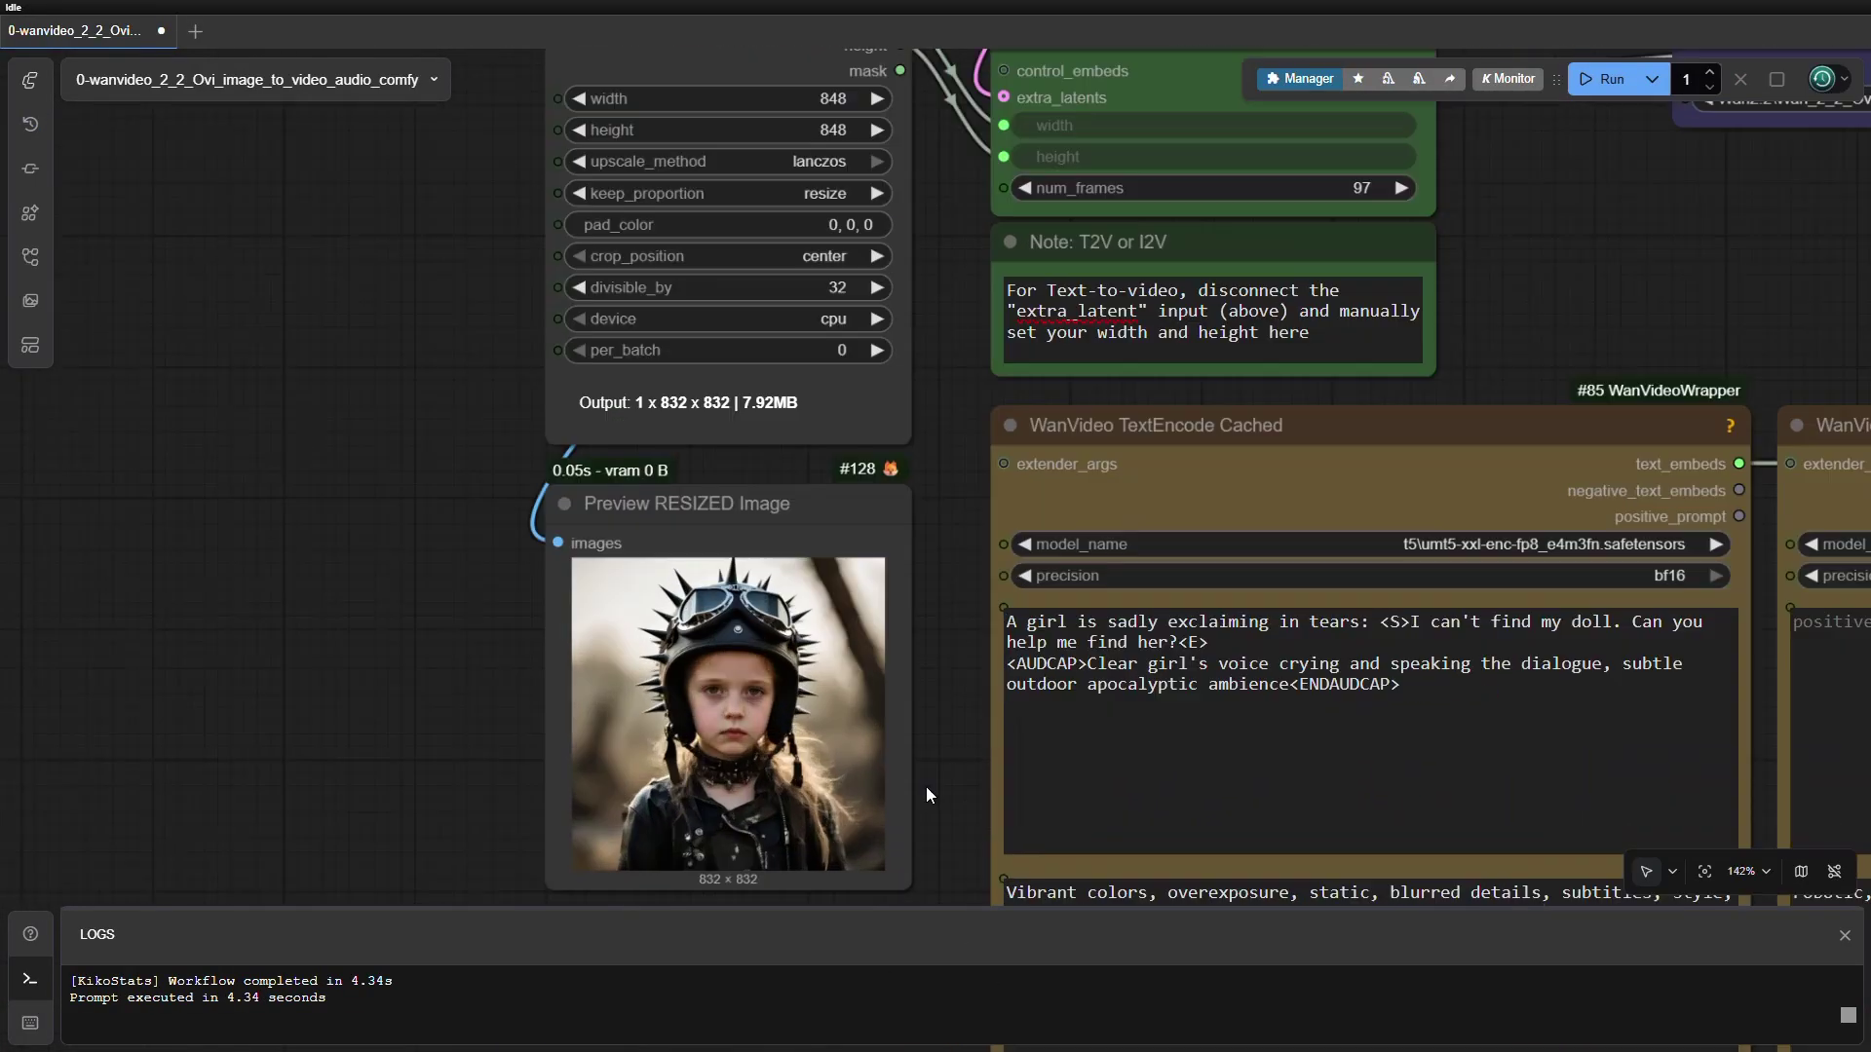
- Examine the dialogue and audio caption tags in the positive prompt, both negative prompts and the prompt note
scroll(927, 791, "up", 3)
left_click_drag(953, 705, 1257, 438)
scroll(1257, 438, "down", 3)
left_click_drag(1252, 195, 507, 529)
scroll(1042, 558, "down", 2)
scroll(1169, 548, "up", 6)
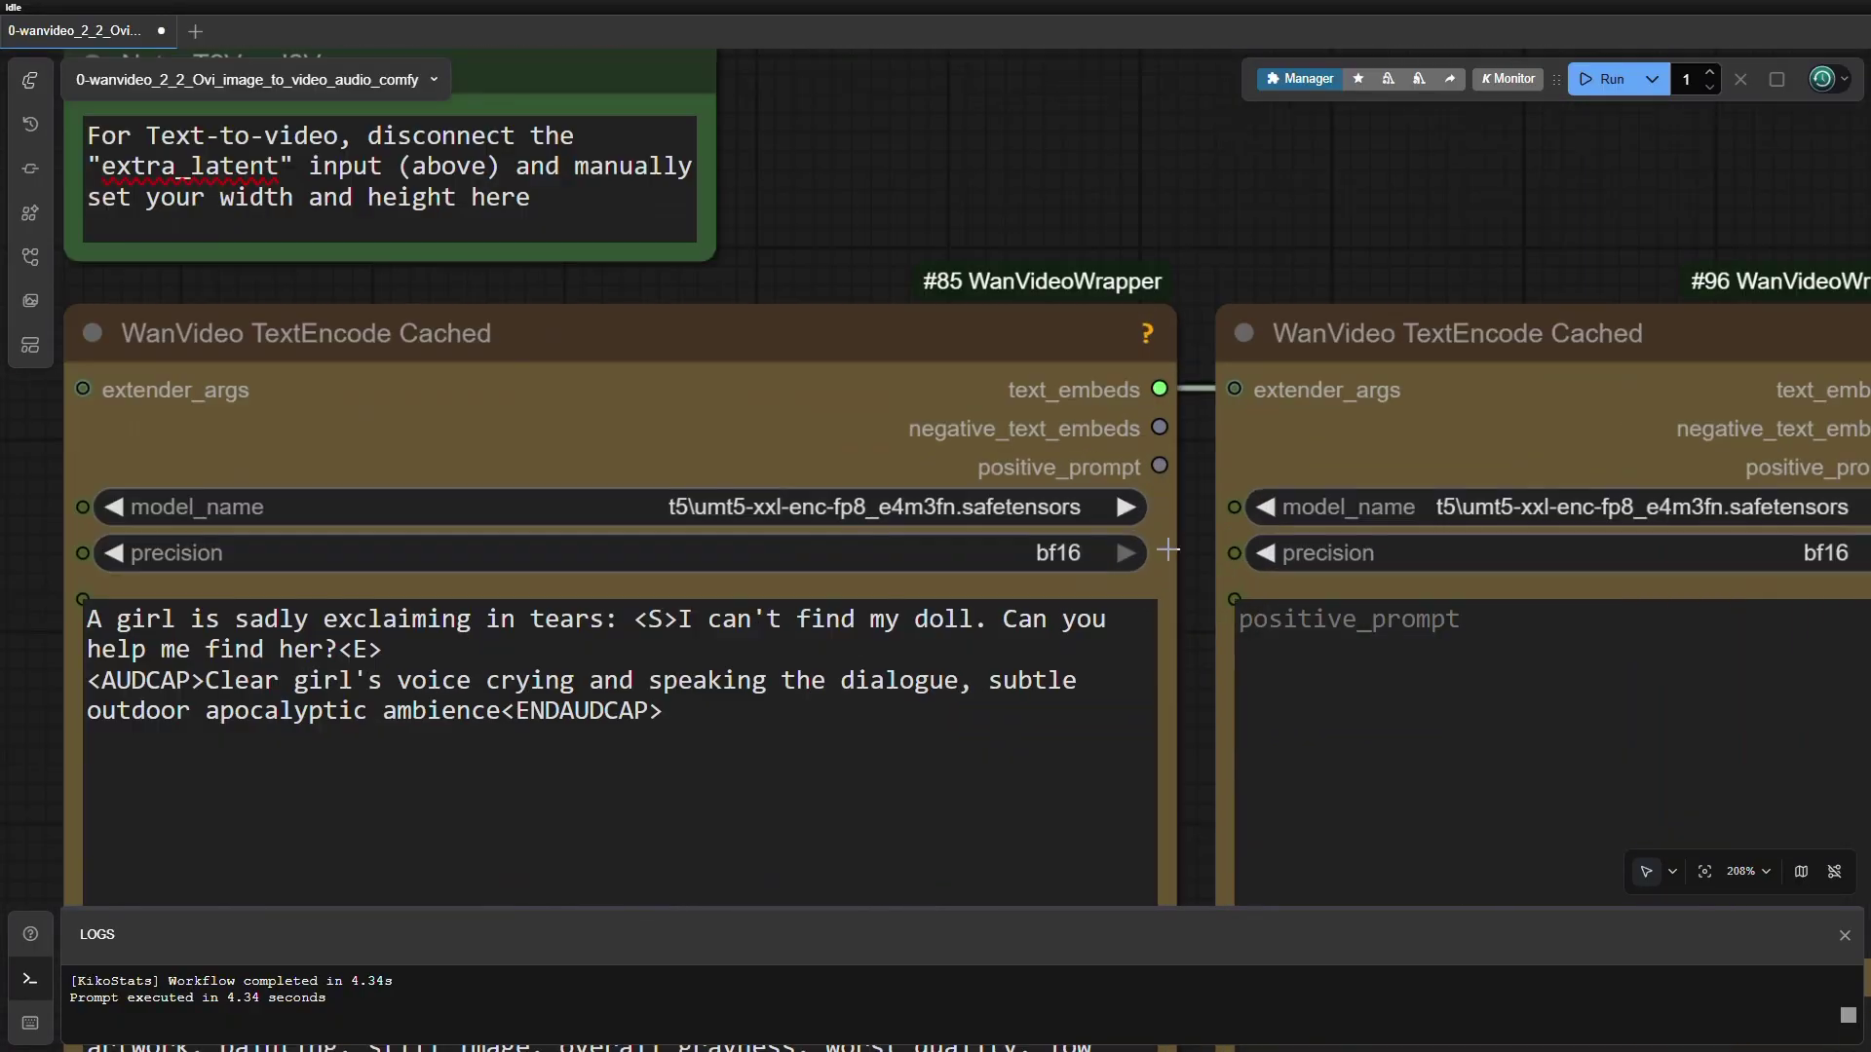
left_click_drag(1191, 547, 1479, 456)
left_click_drag(629, 556, 969, 525)
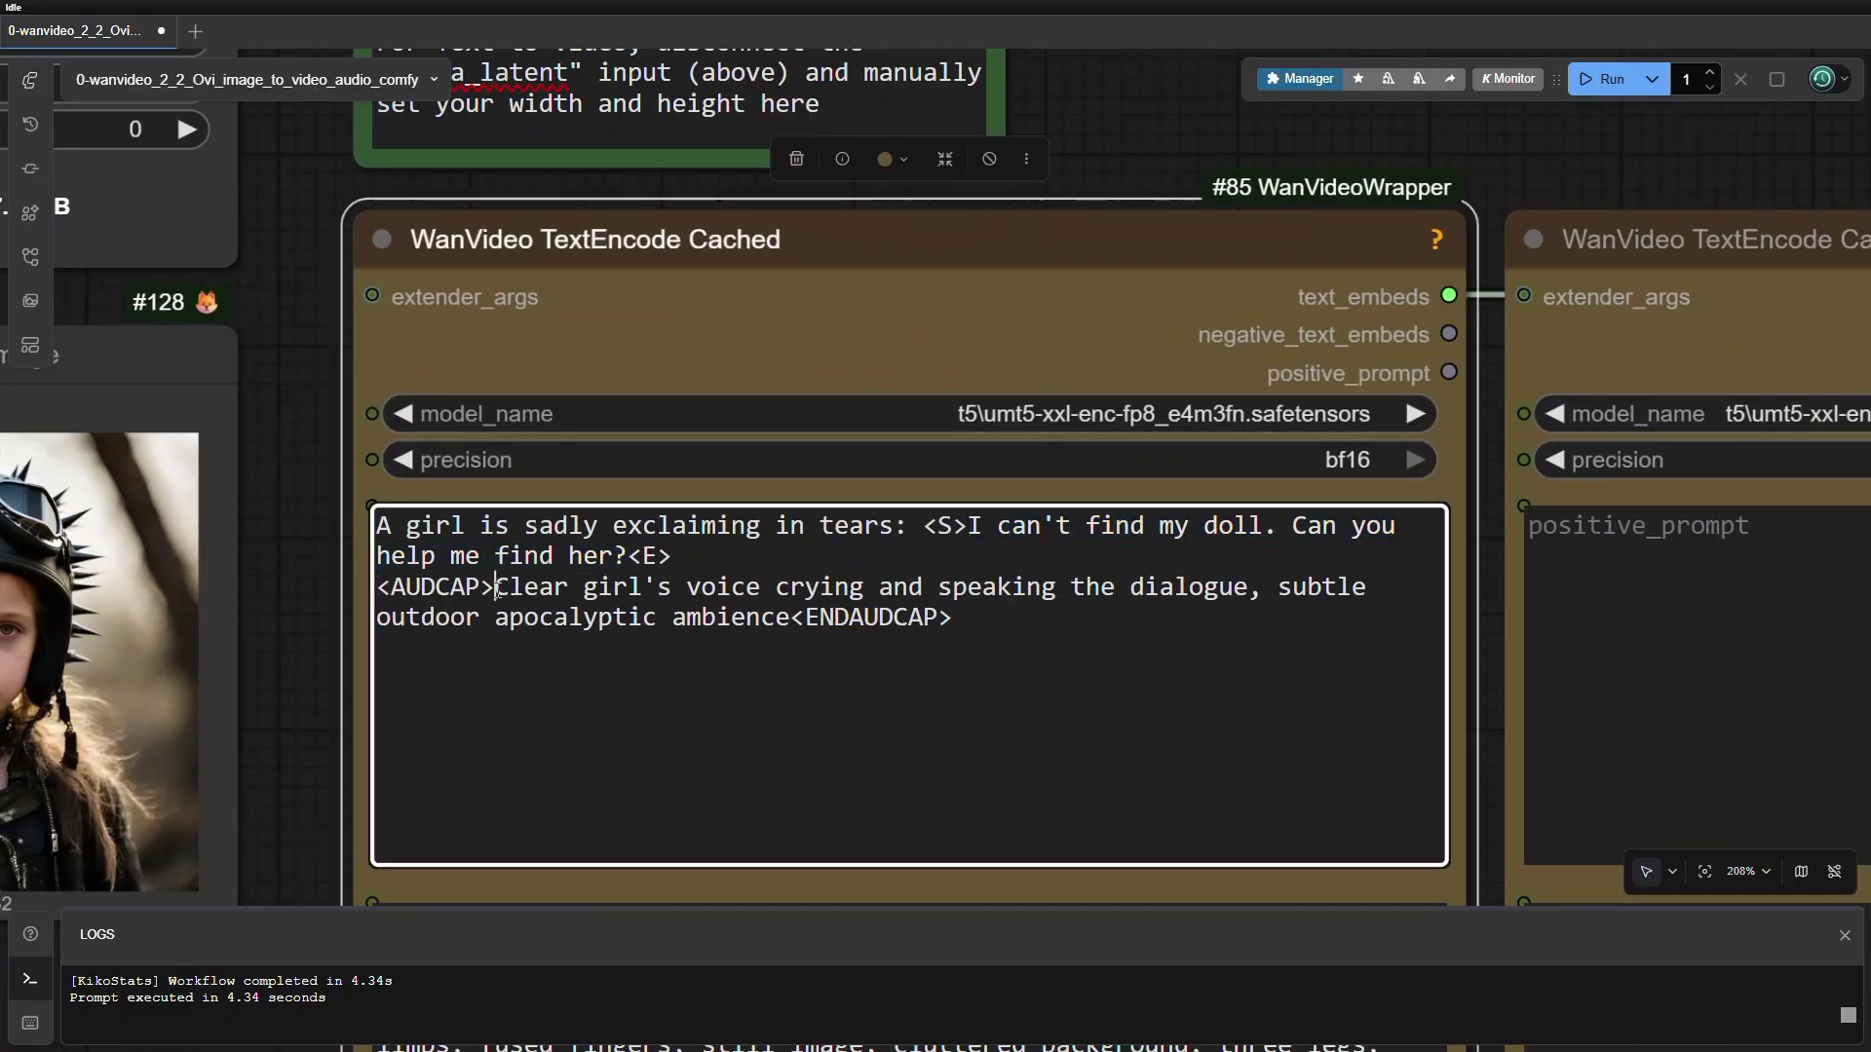
left_click_drag(790, 617, 492, 586)
scroll(1493, 633, "down", 5)
scroll(842, 472, "up", 4)
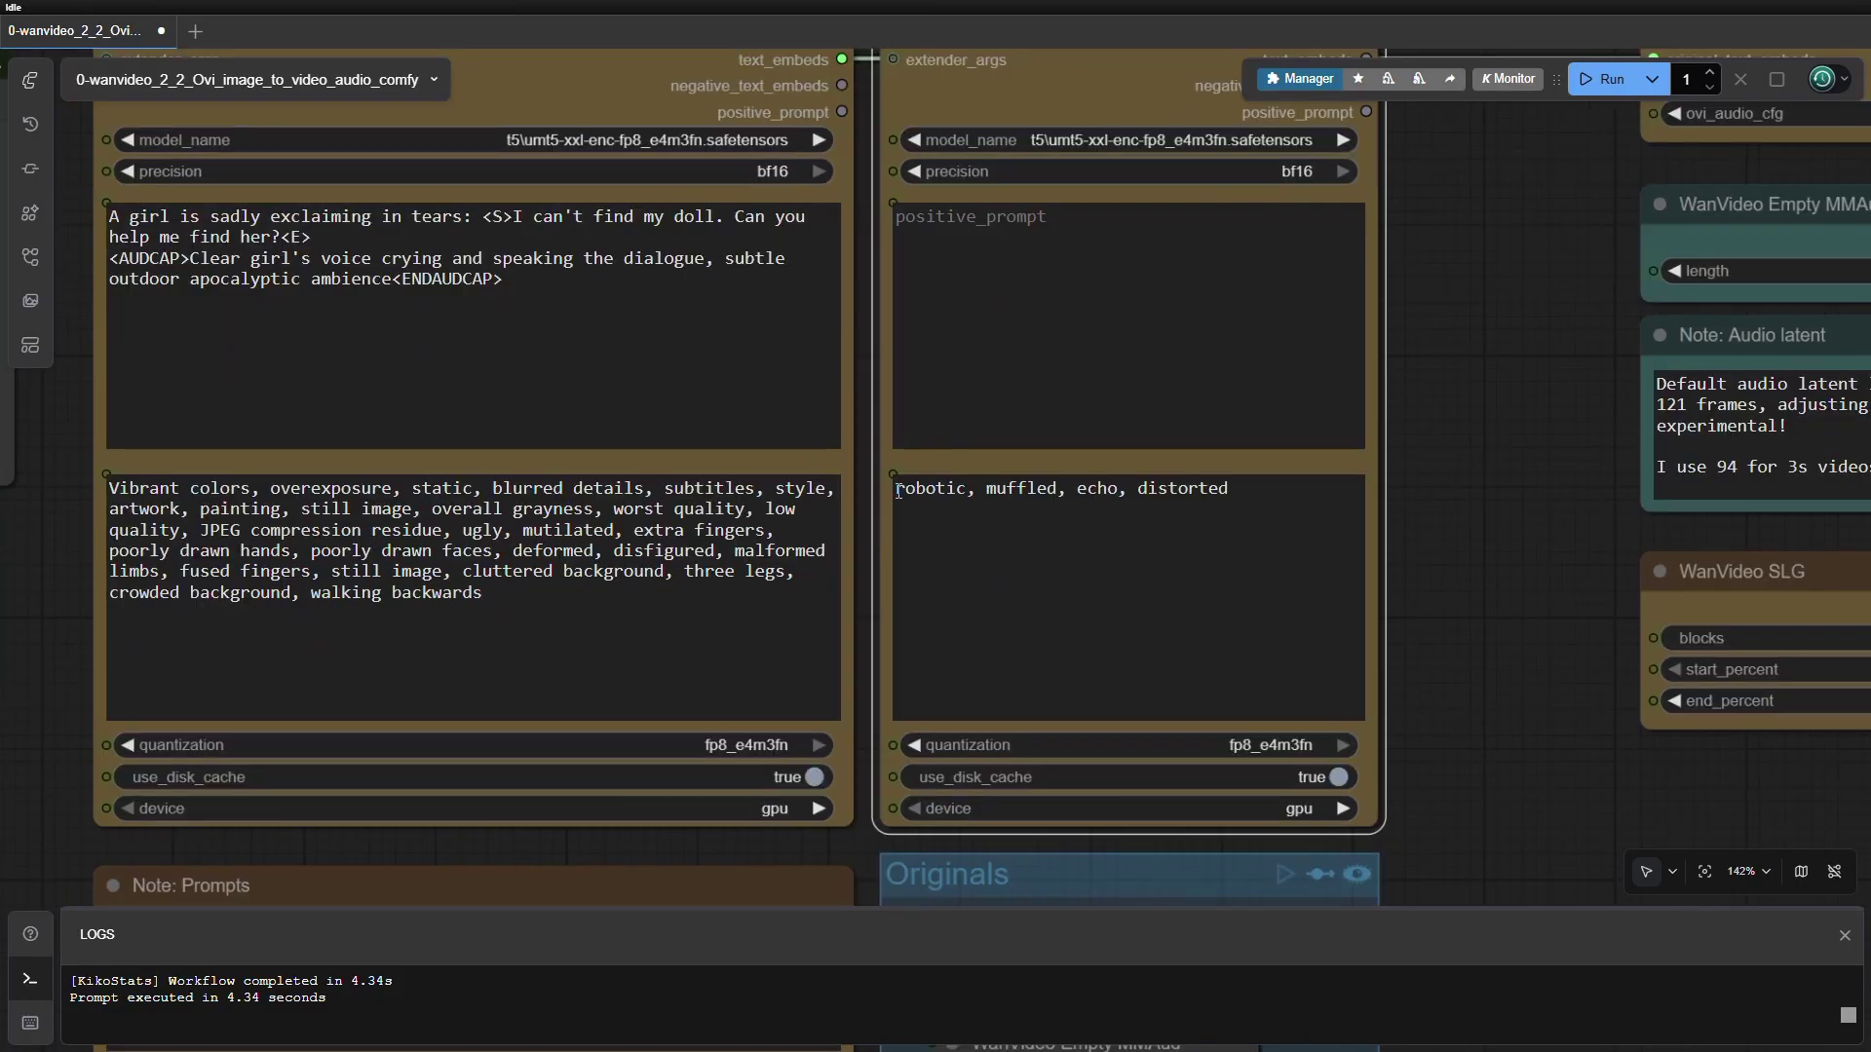
scroll(1500, 706, "down", 3)
left_click_drag(1500, 706, 1430, 570)
left_click_drag(1408, 638, 1529, 643)
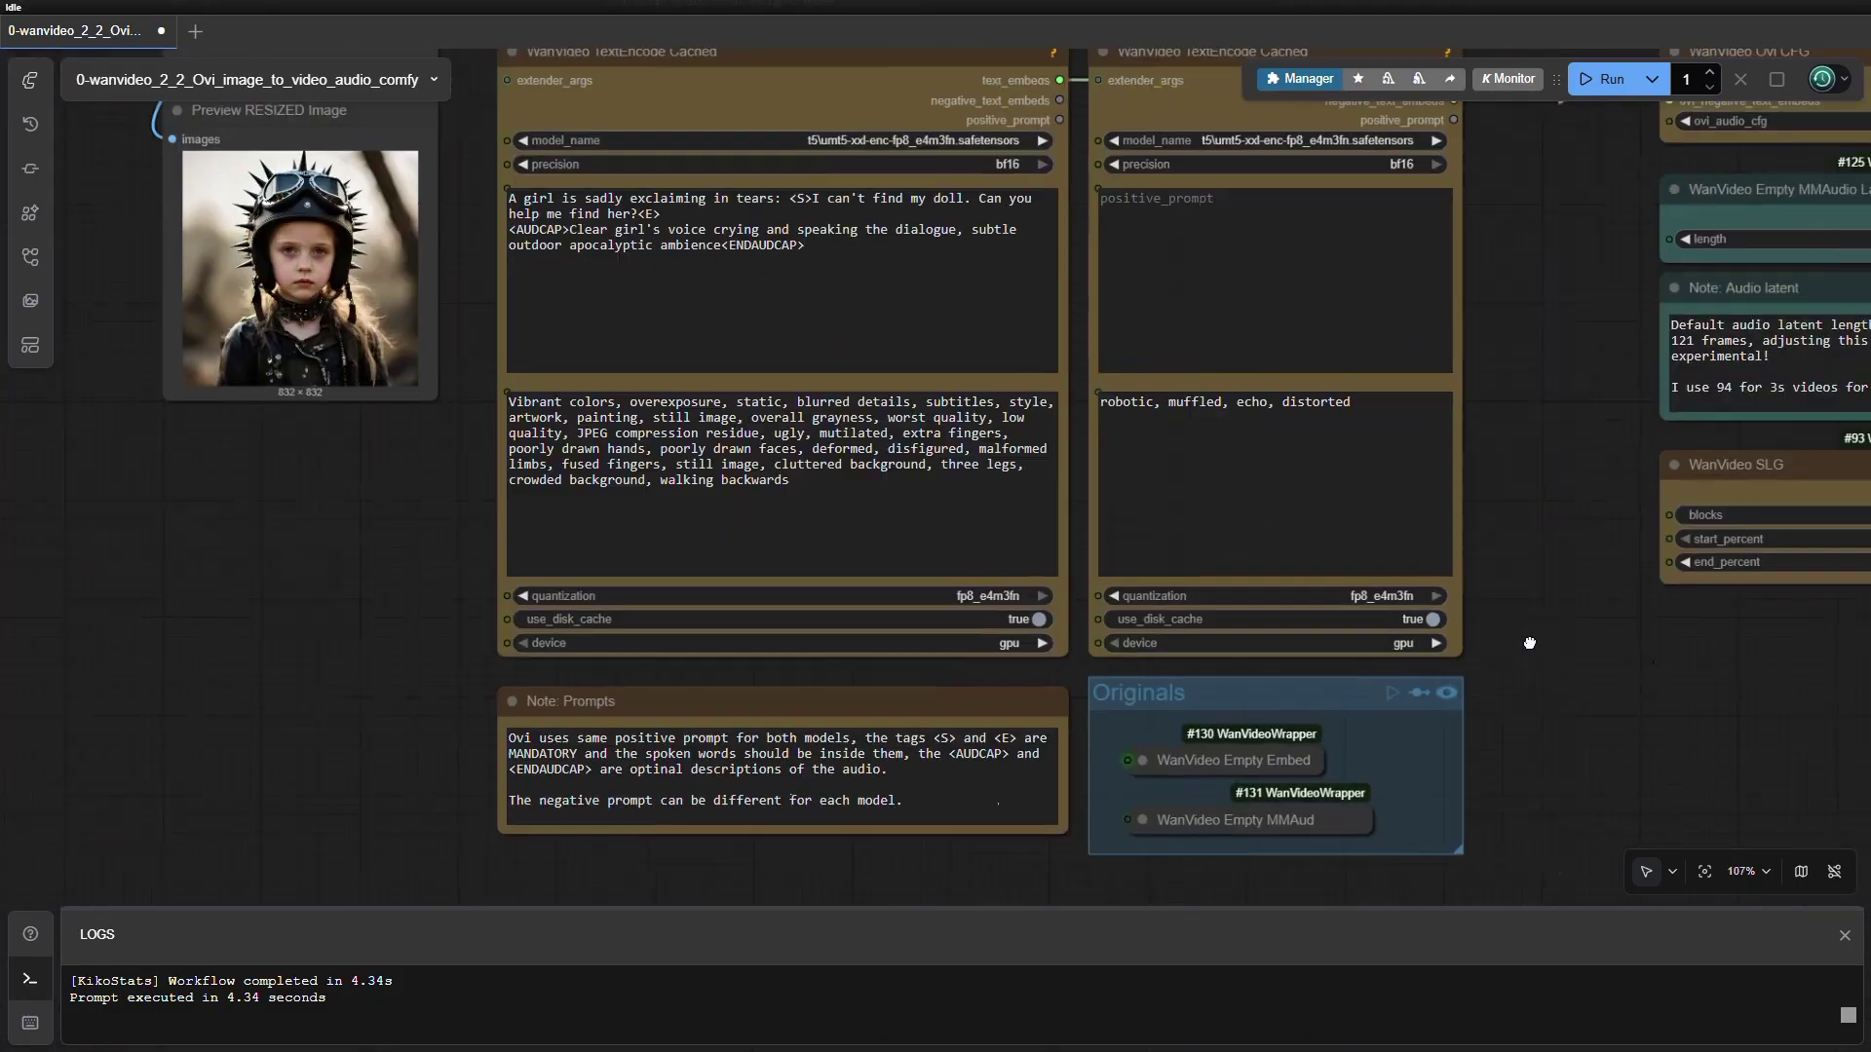
- Run the full image-to-video-with-audio workflow
left_click_drag(1617, 195, 908, 484)
scroll(1072, 517, "down", 3)
left_click_drag(1695, 539, 1051, 544)
scroll(1050, 538, "down", 3)
left_click_drag(1107, 300, 1817, 358)
left_click(1613, 86)
scroll(541, 589, "up", 5)
left_click_drag(541, 589, 1073, 397)
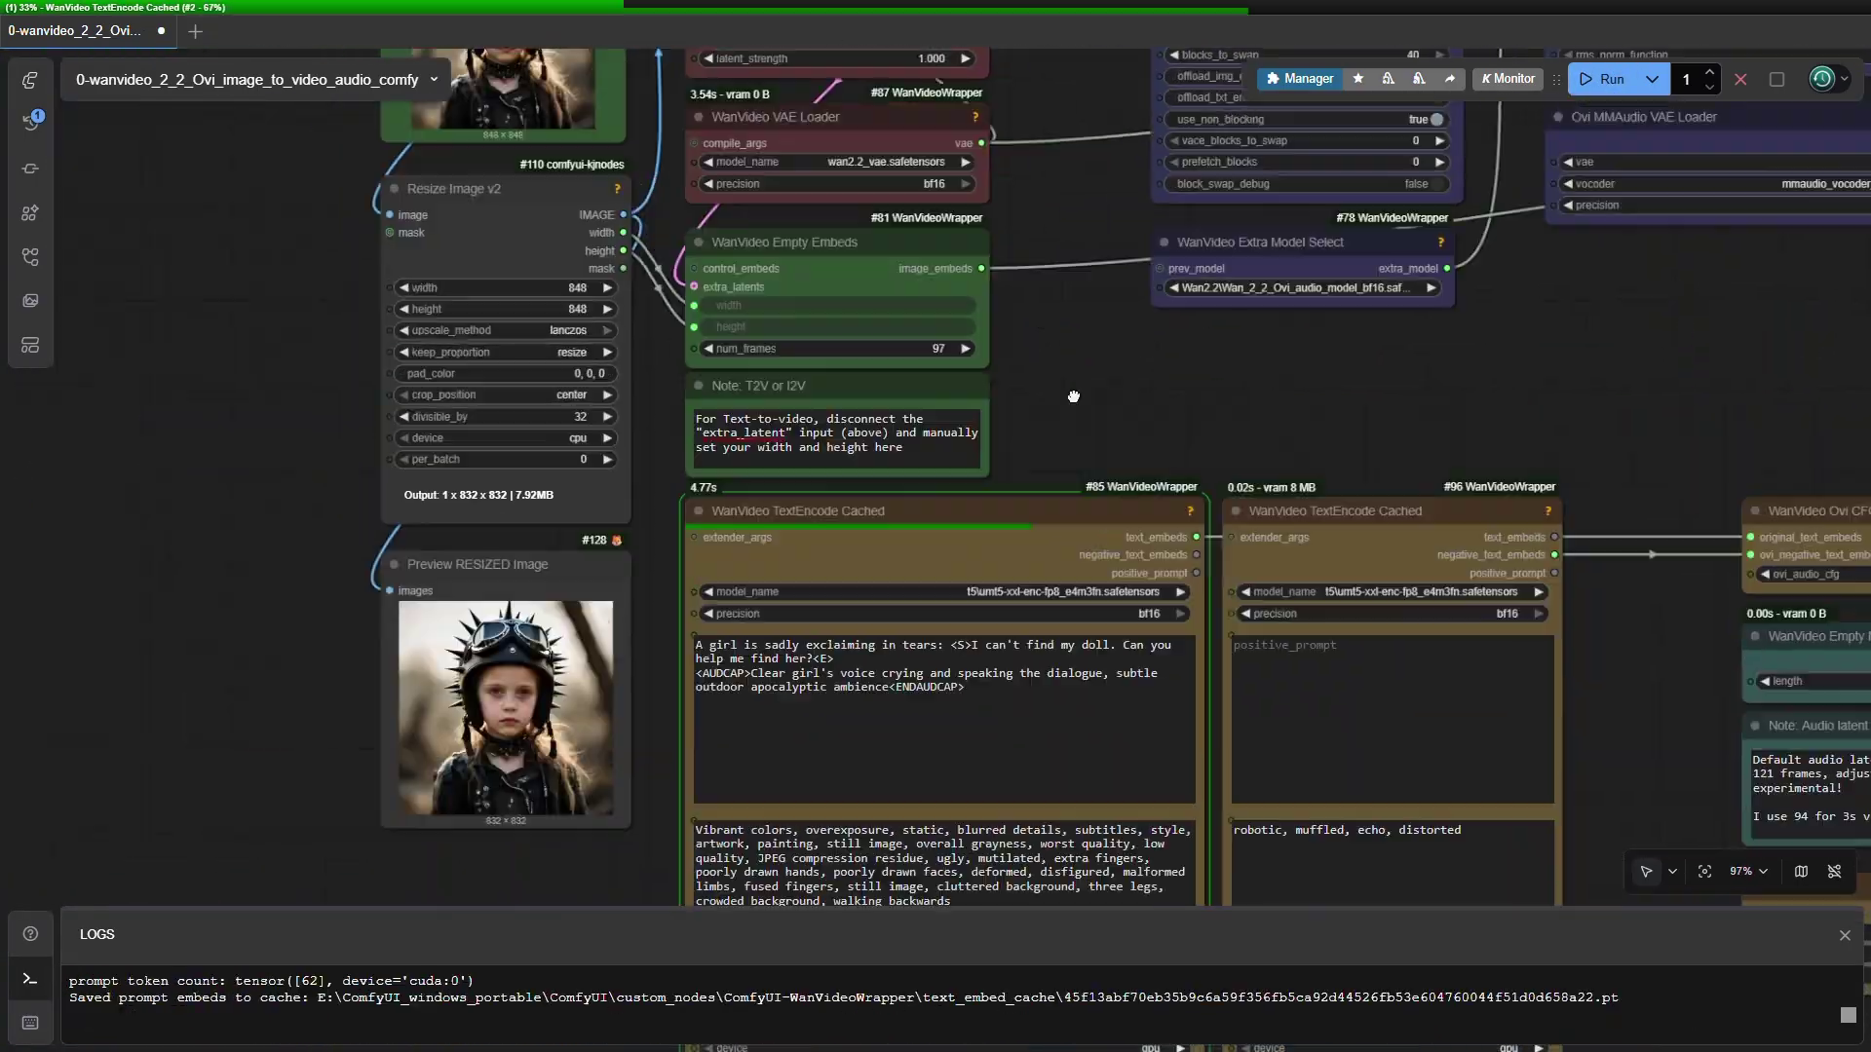
left_click_drag(1783, 334, 780, 773)
left_click_drag(999, 730, 548, 580)
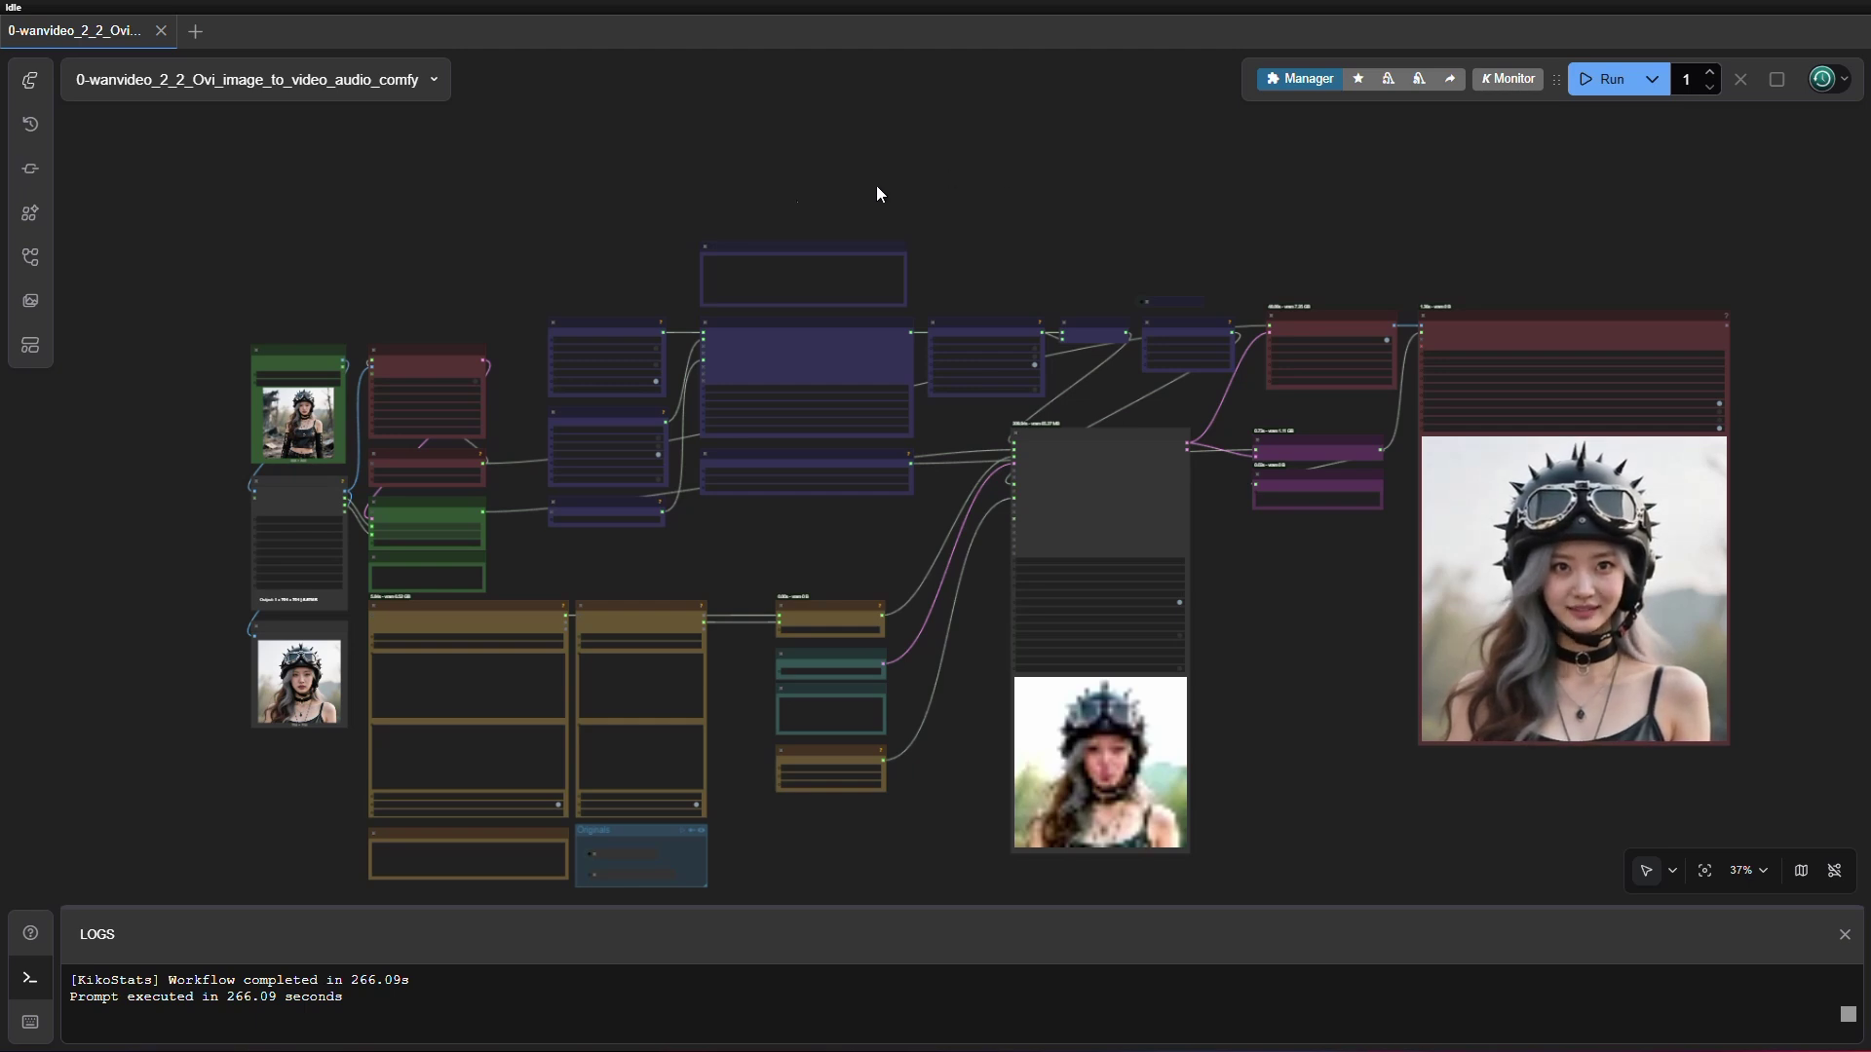
- Examine the Load Image node and the WanVideo Encode tile settings up close
left_click_drag(524, 306, 771, 220)
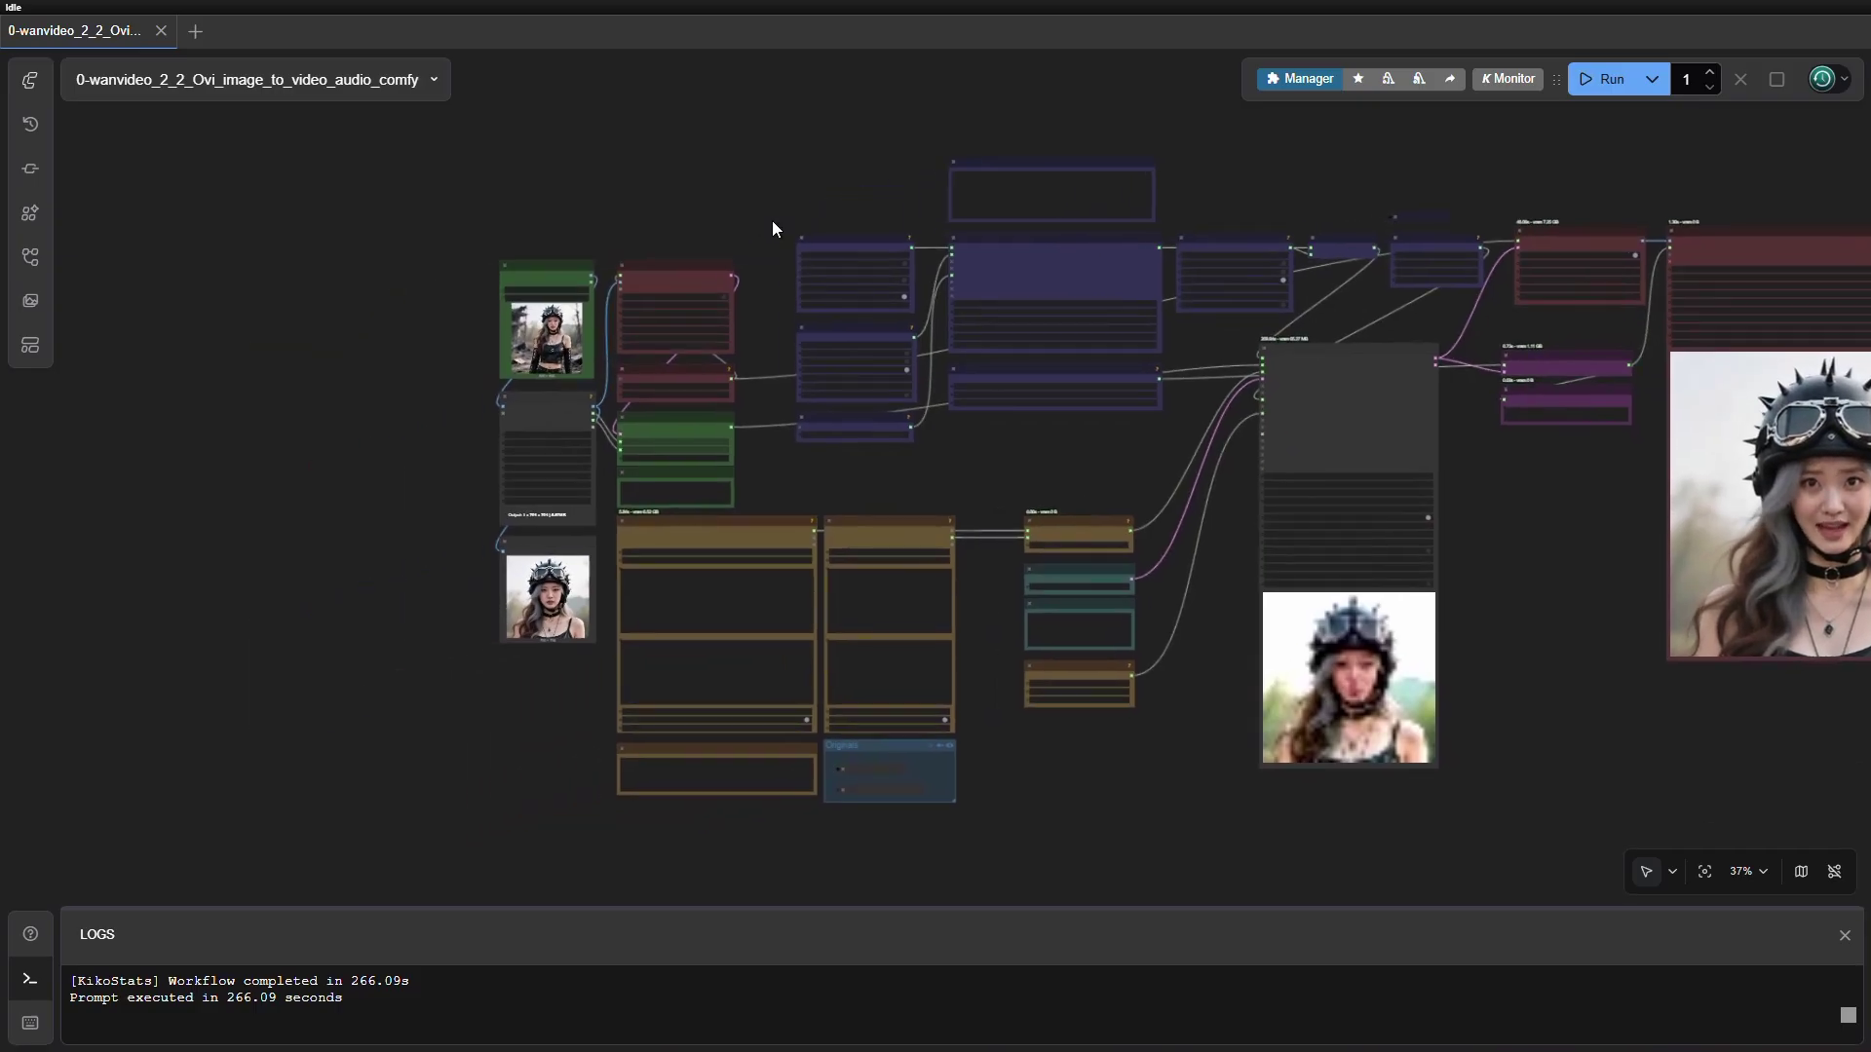
scroll(772, 220, "up", 6)
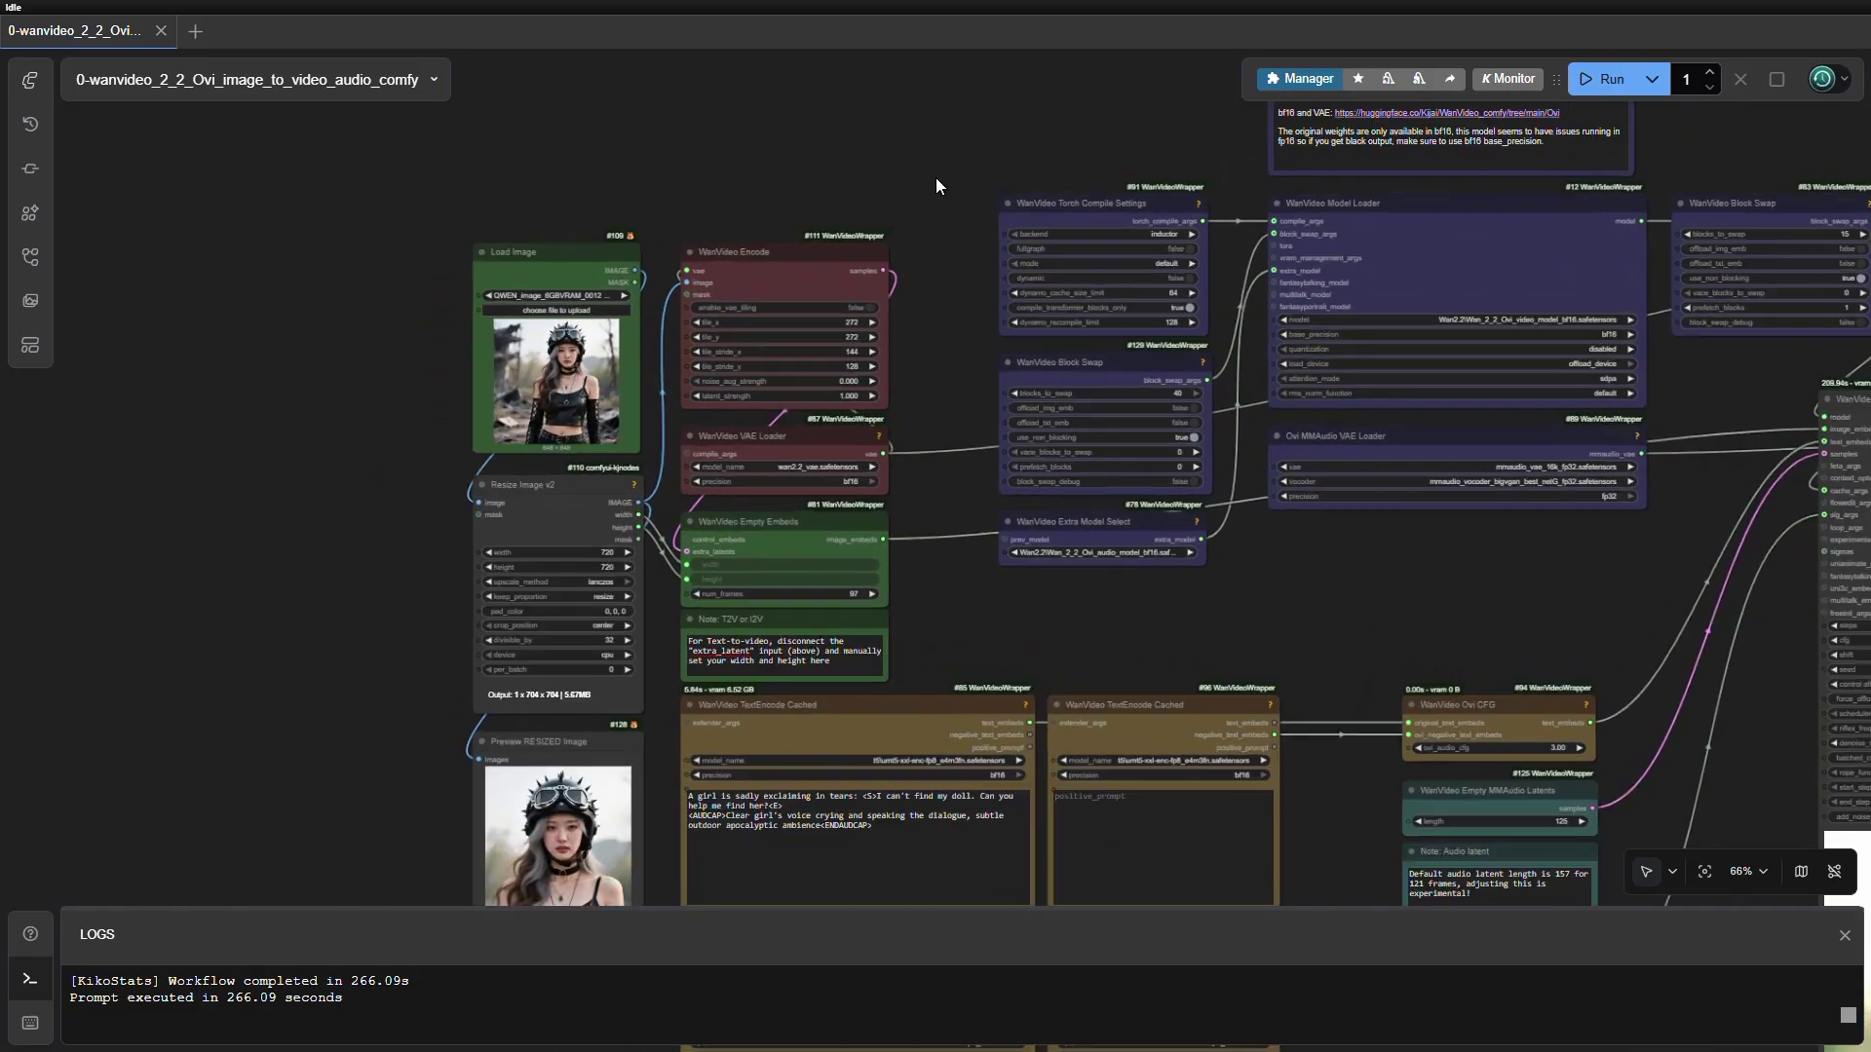
scroll(936, 180, "up", 1)
left_click_drag(933, 183, 1138, 101)
scroll(1129, 148, "up", 1)
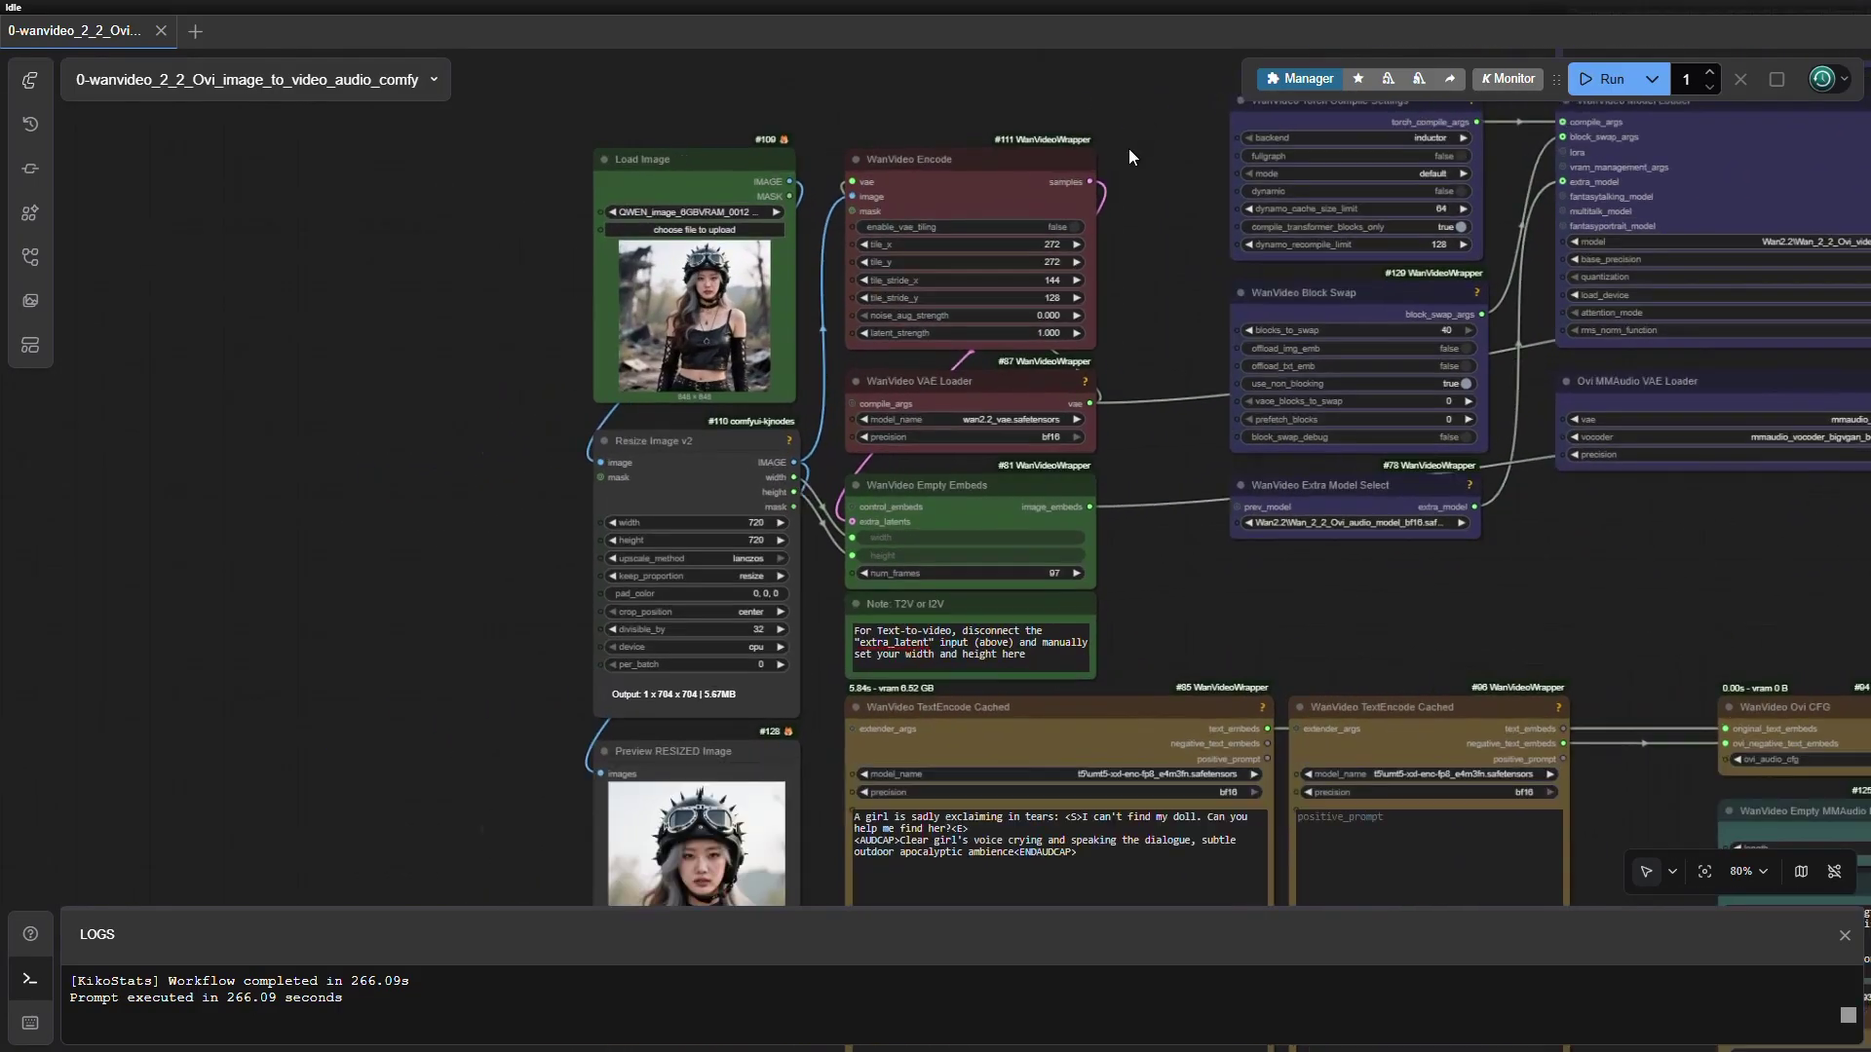
scroll(1129, 156, "up", 5)
left_click_drag(1177, 301, 1275, 308)
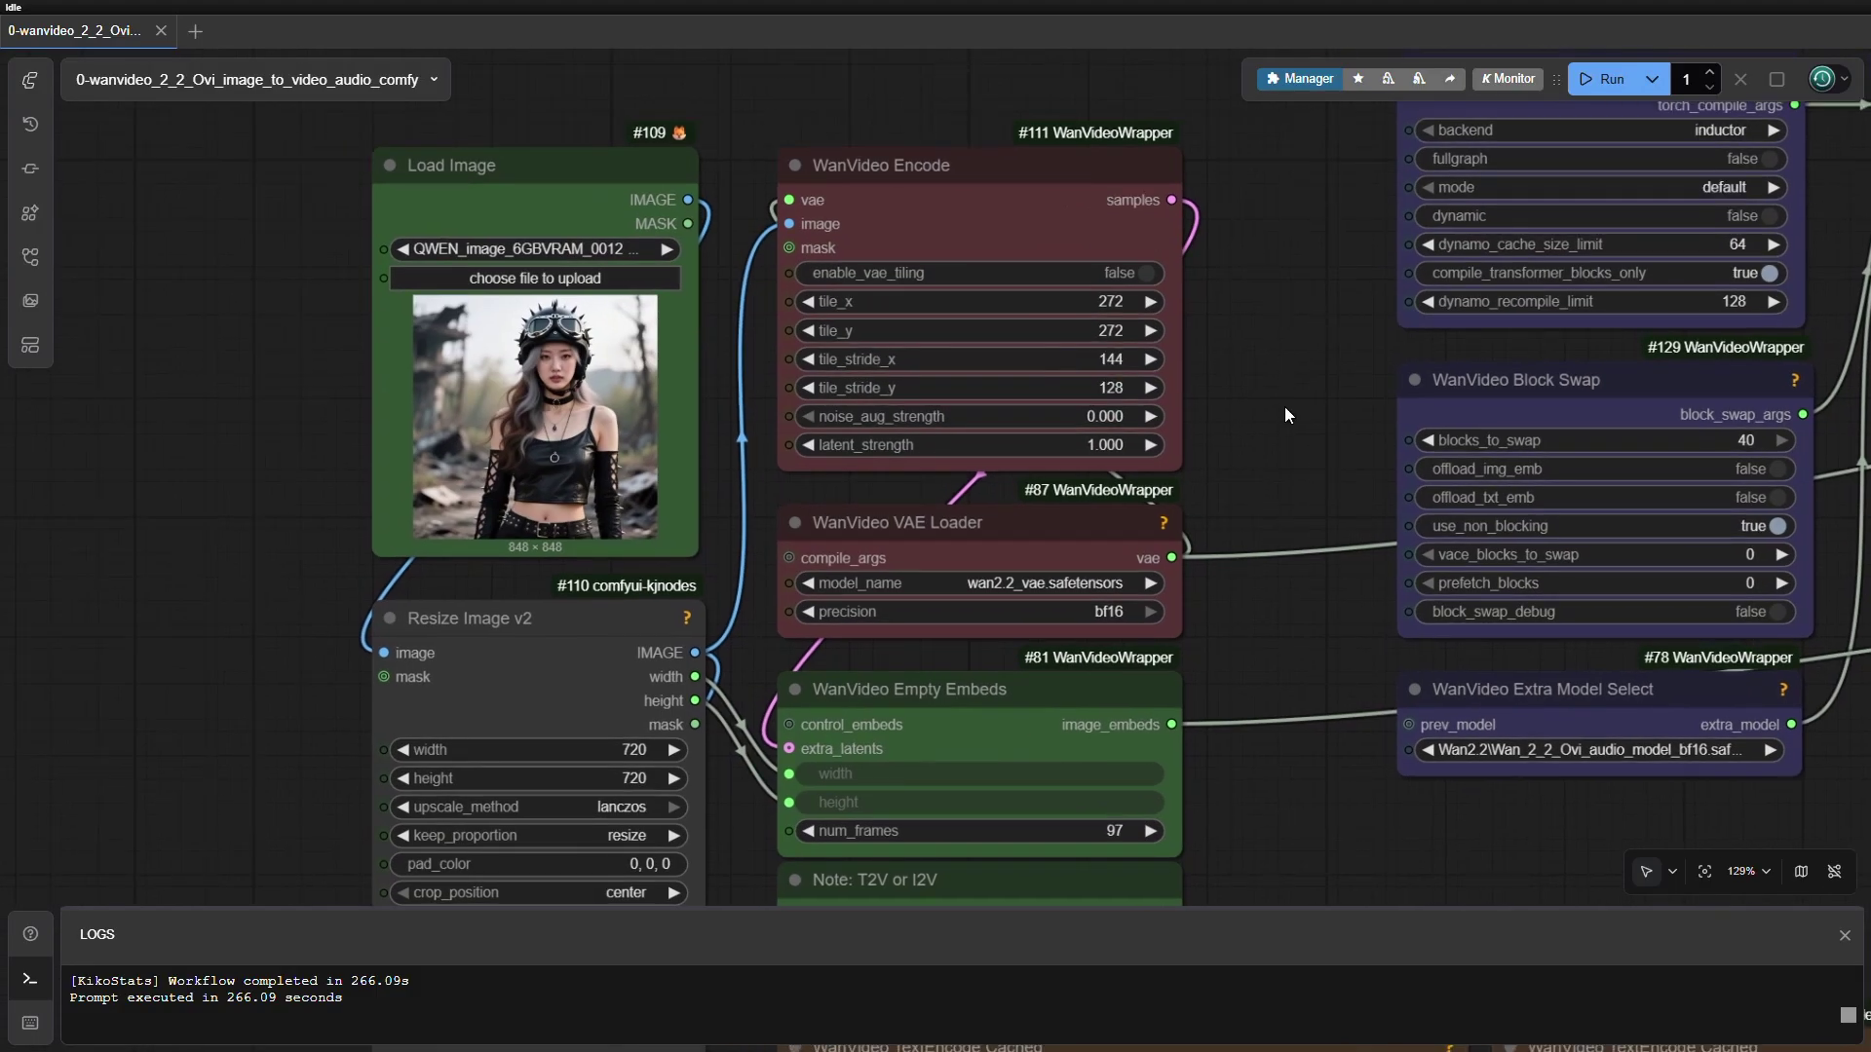
- Examine the WanVideo VAE Loader, the Empty Embeds frame setting and the T2V or I2V note
scroll(1283, 439, "down", 4)
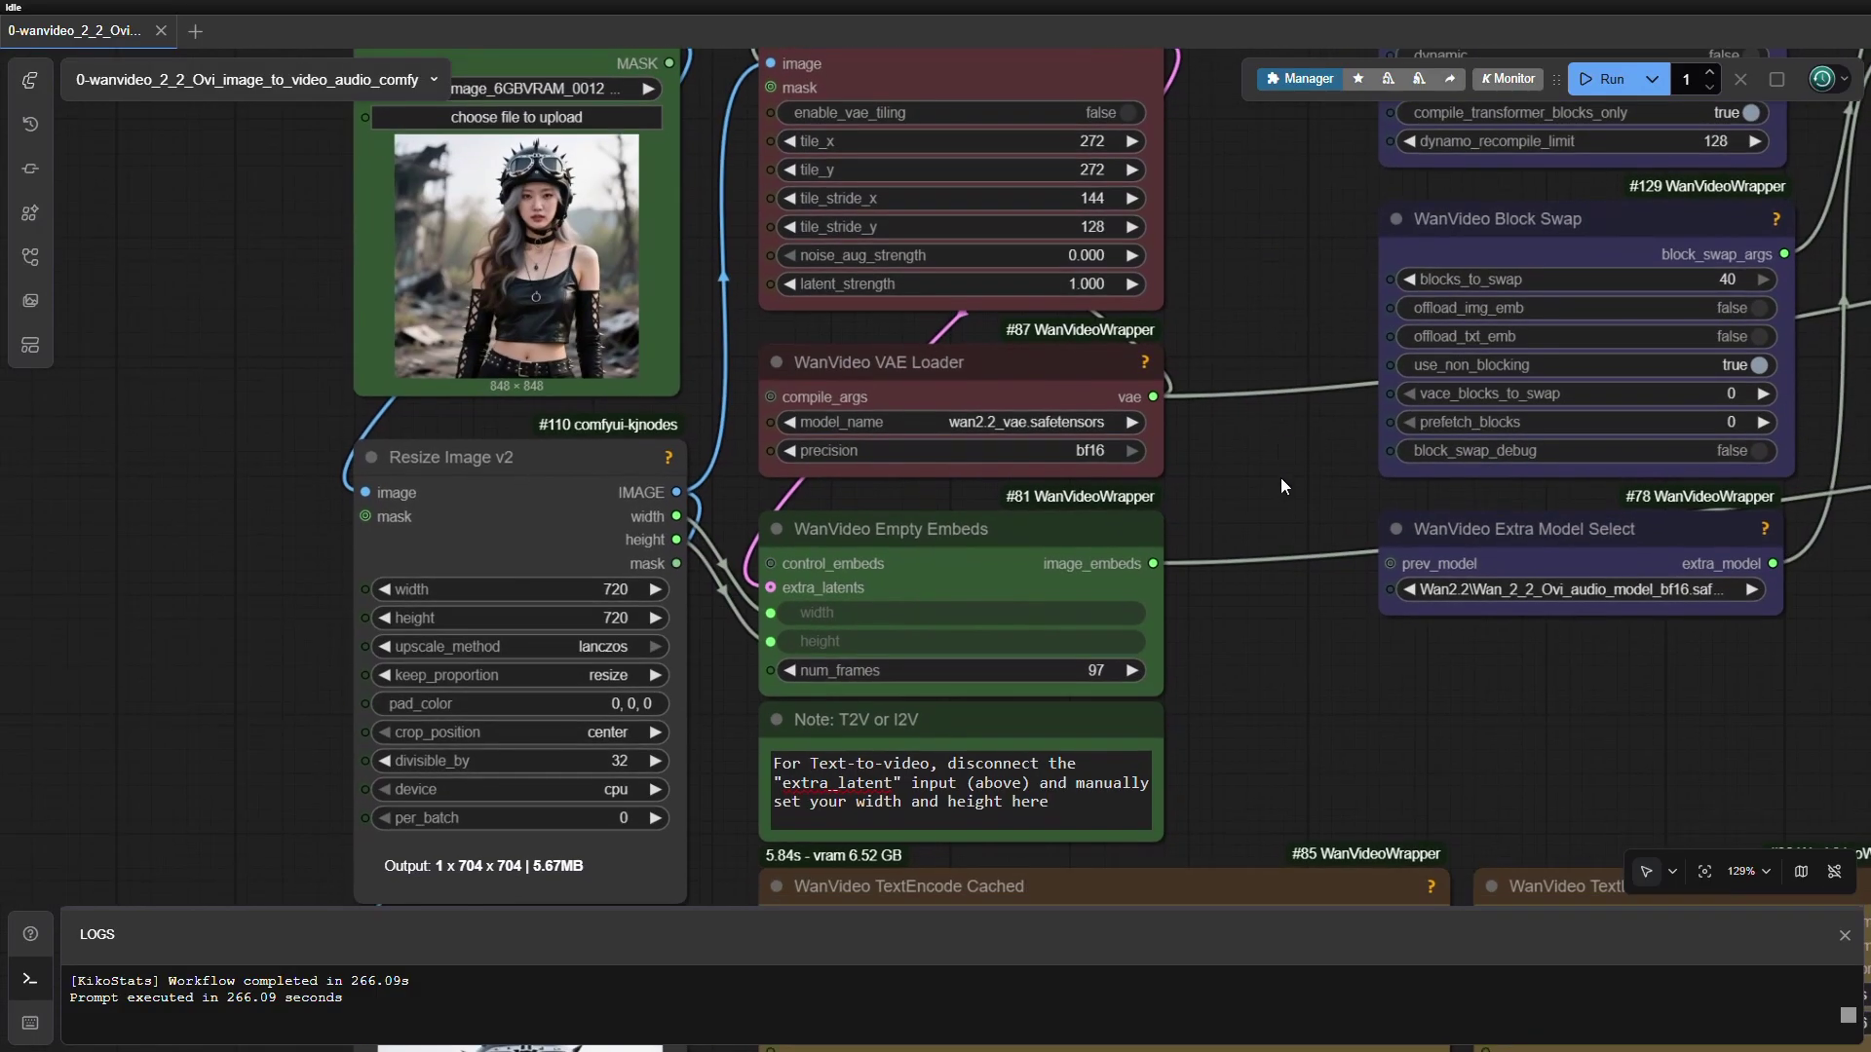
scroll(1270, 458, "down", 1)
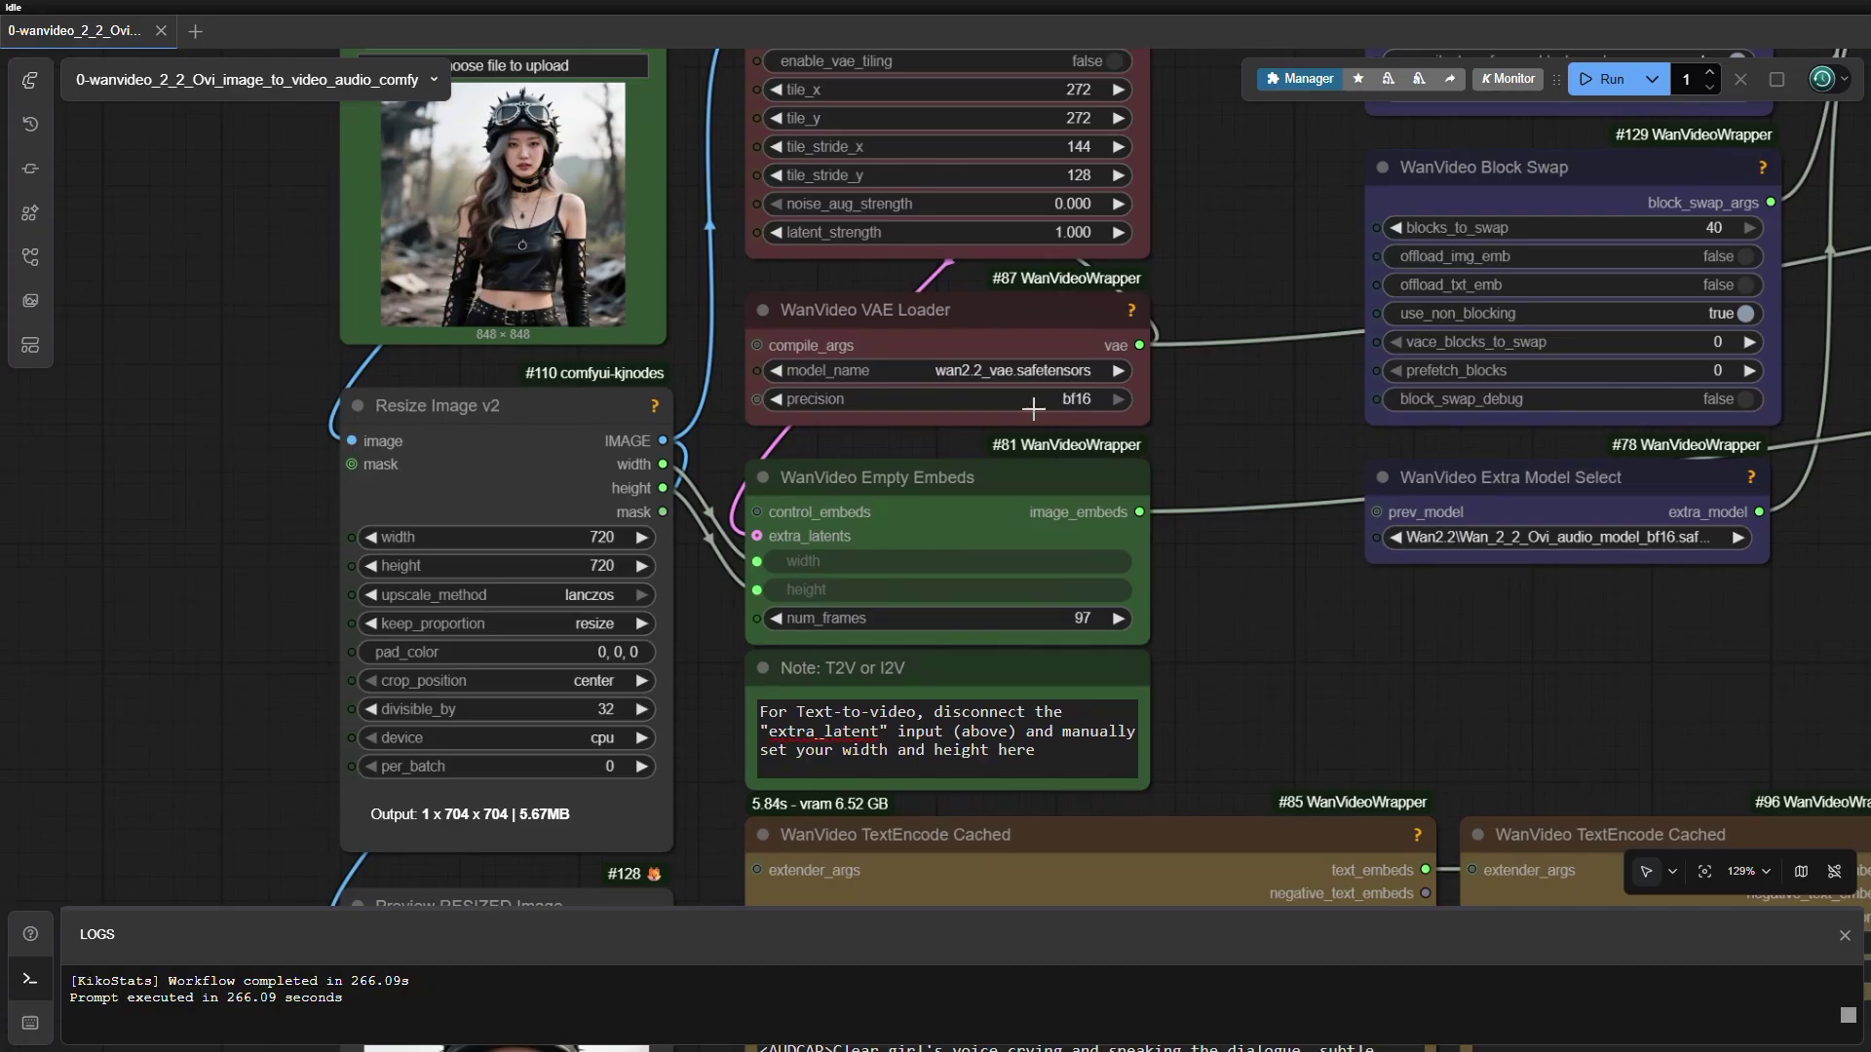
scroll(1033, 409, "down", 3)
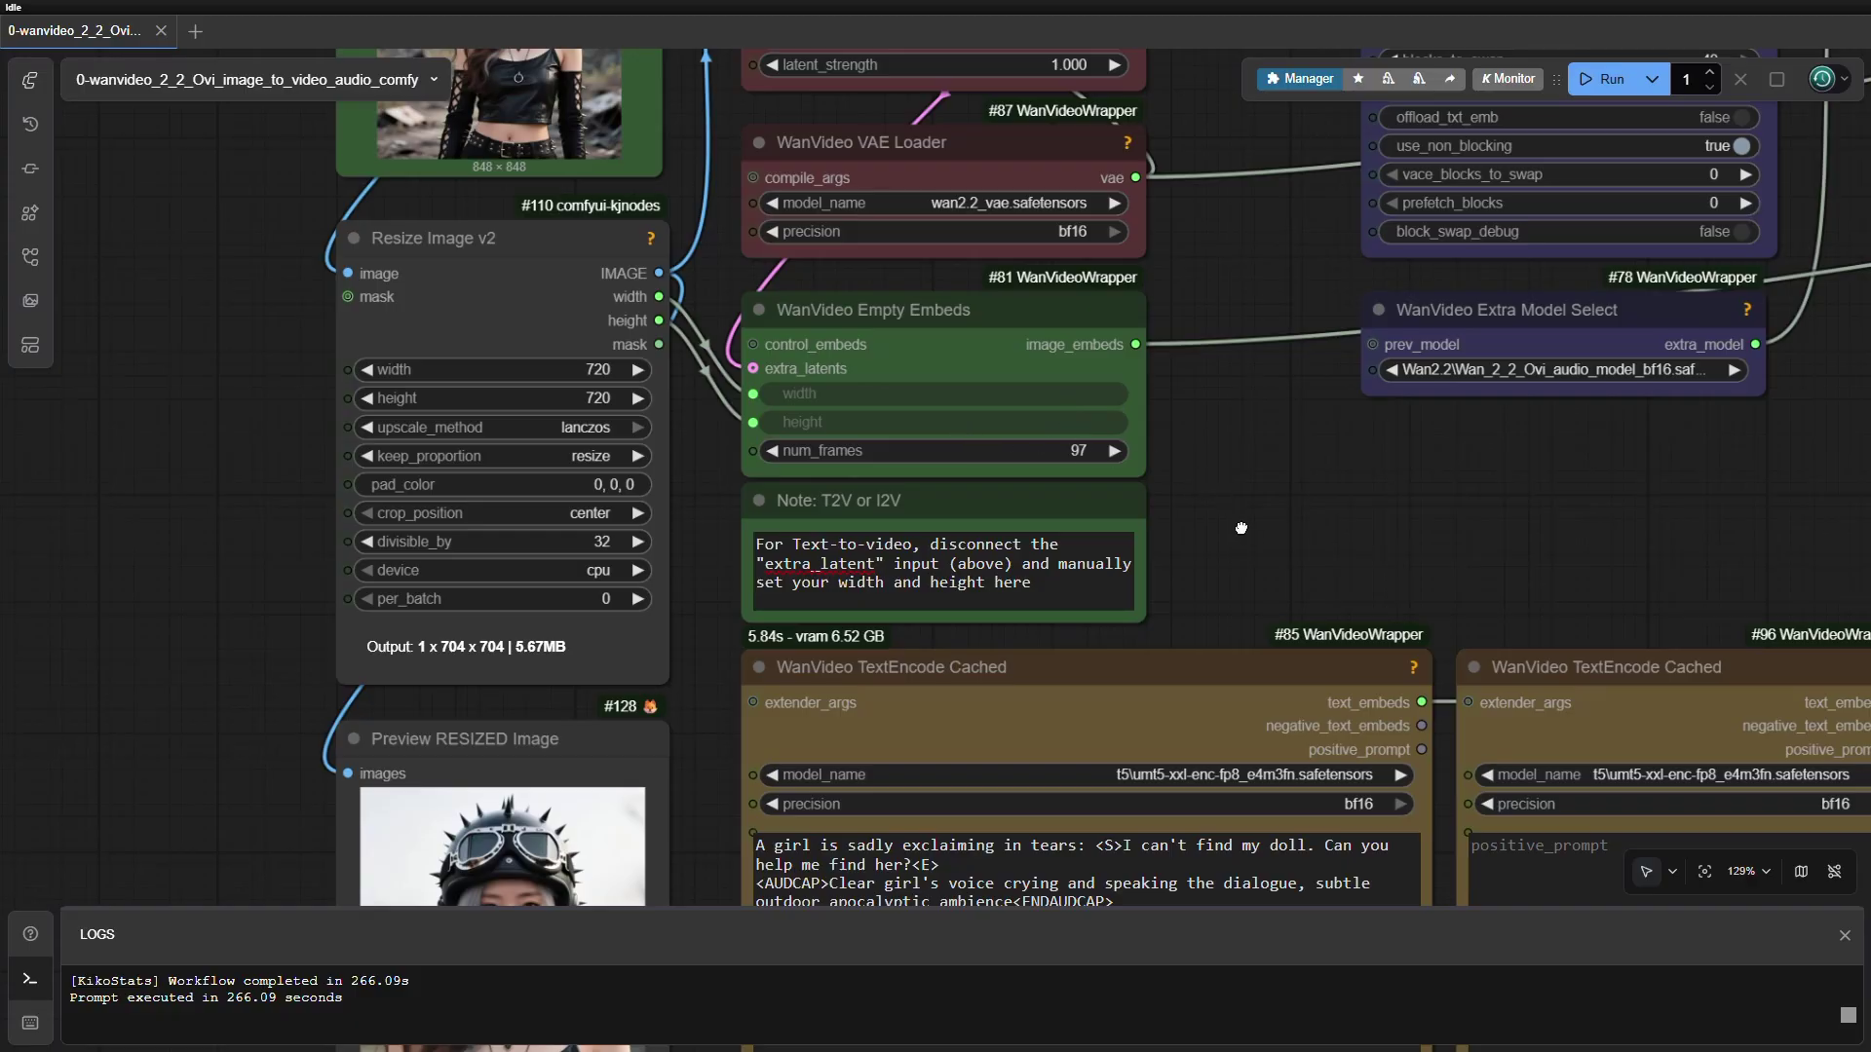
left_click_drag(1241, 528, 1232, 404)
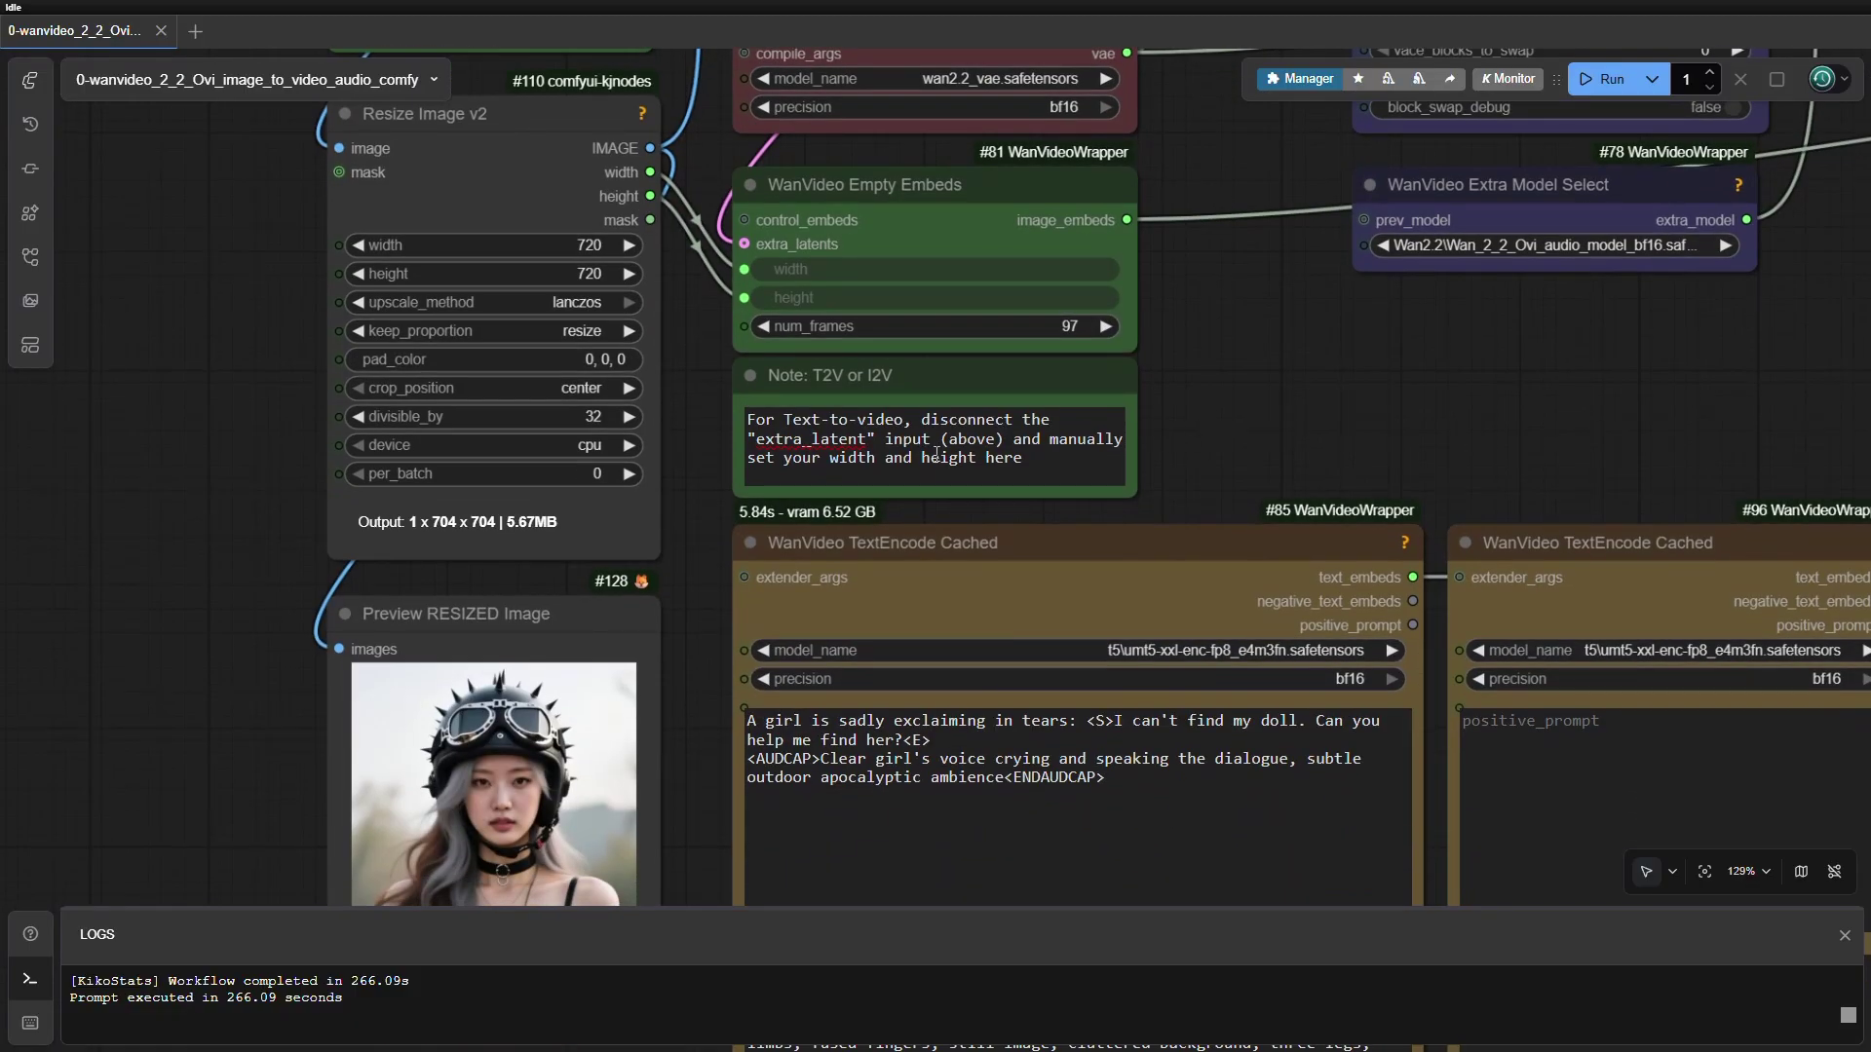
left_click_drag(1194, 387, 949, 659)
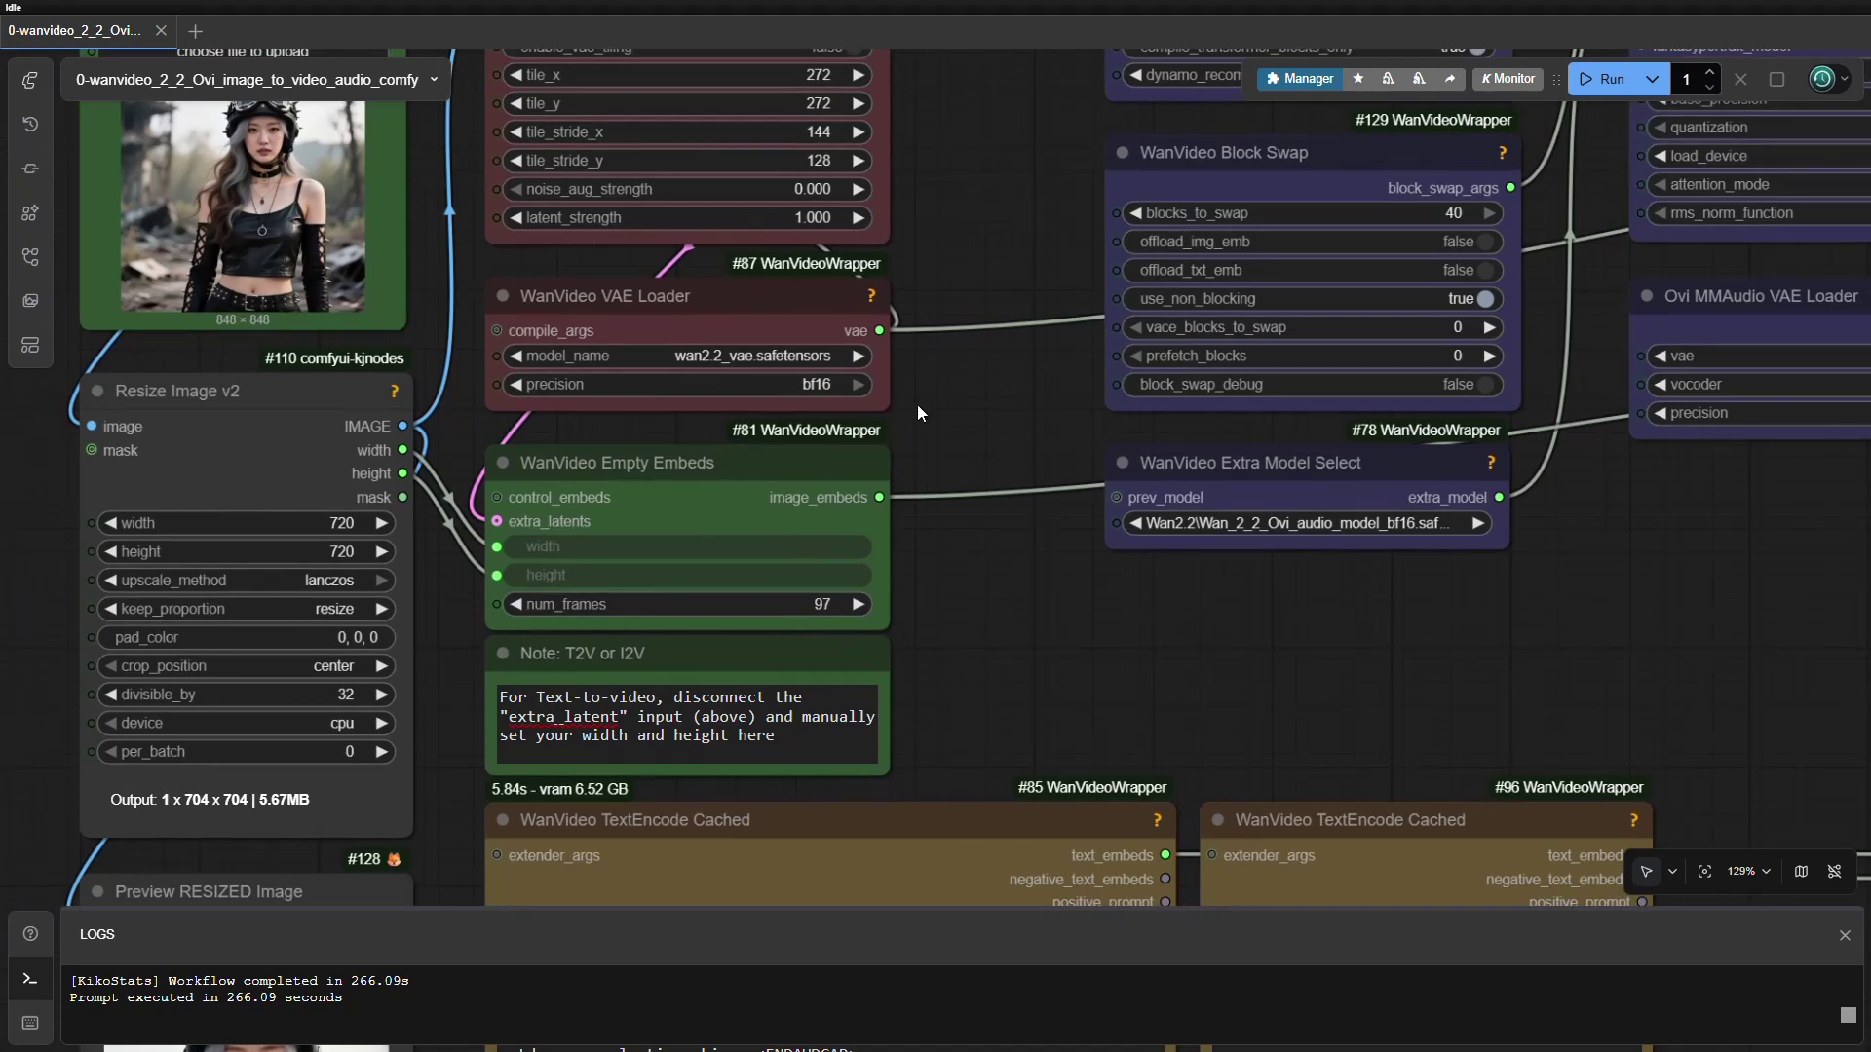
scroll(924, 400, "down", 1)
left_click_drag(929, 401, 928, 529)
scroll(938, 531, "down", 1)
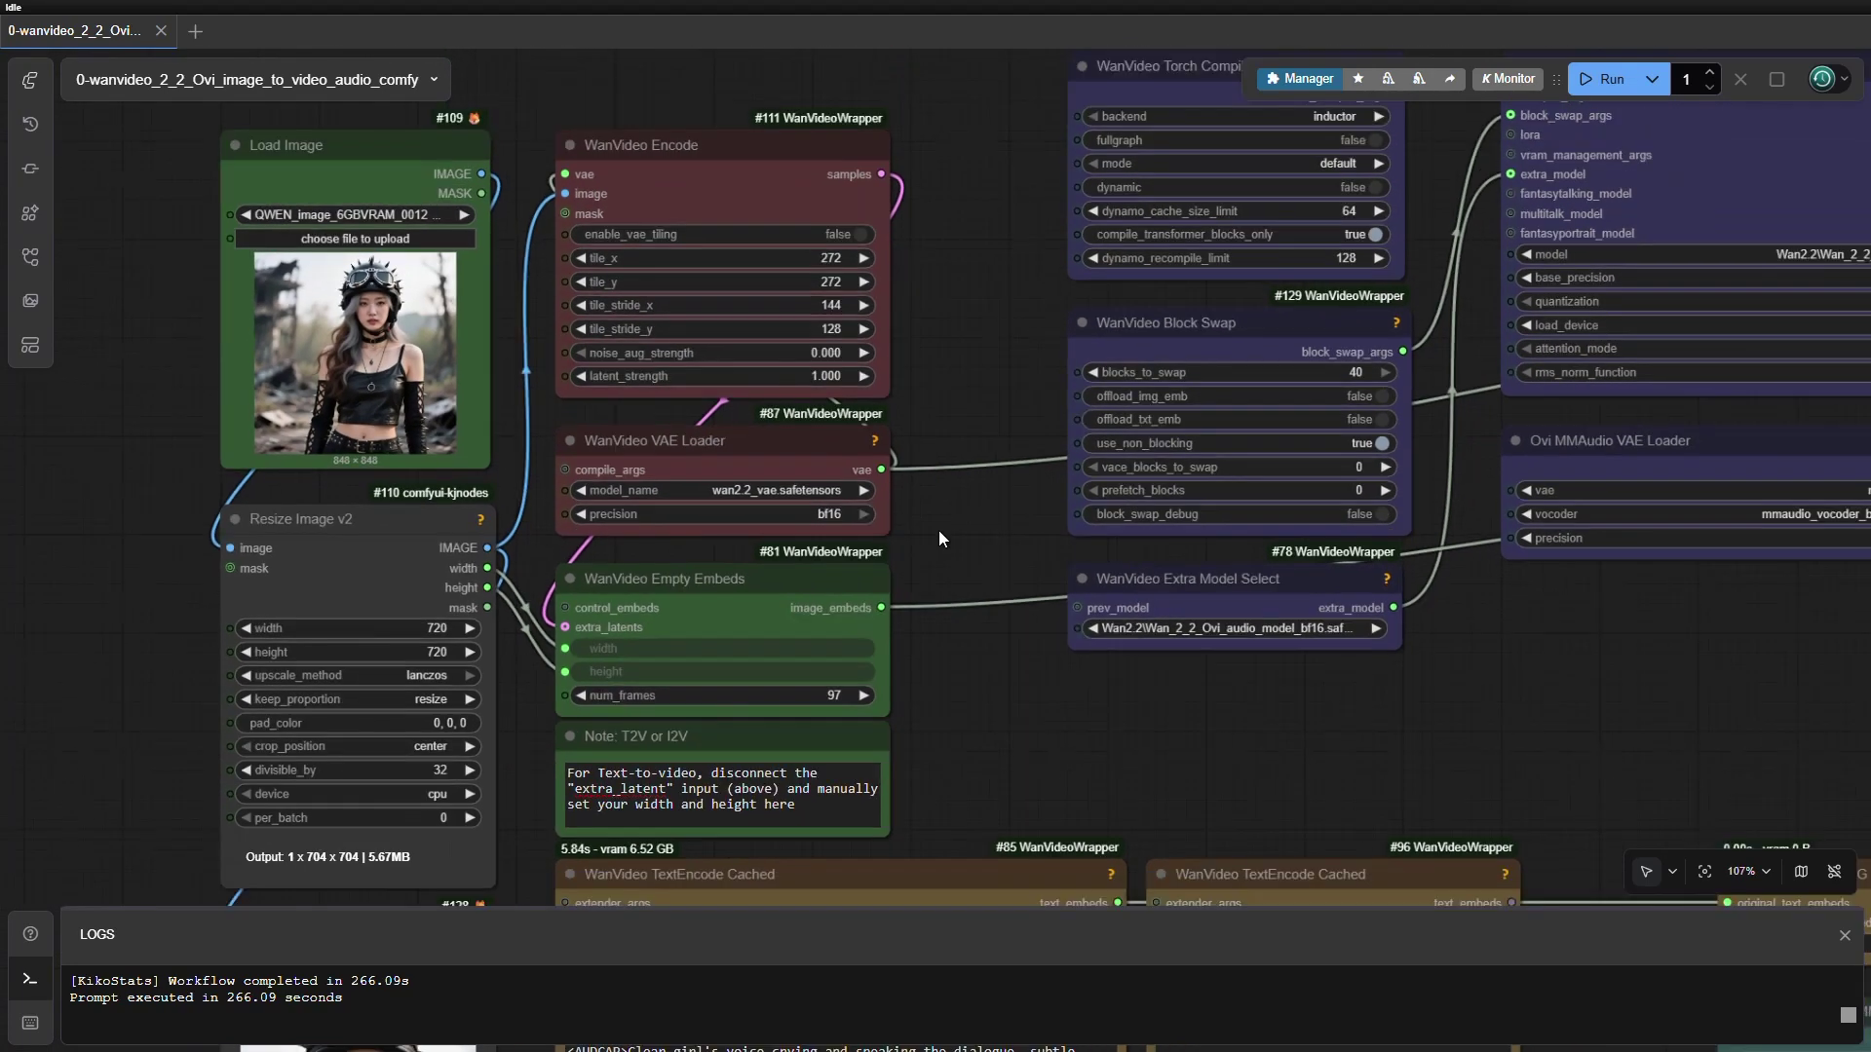
scroll(938, 531, "down", 1)
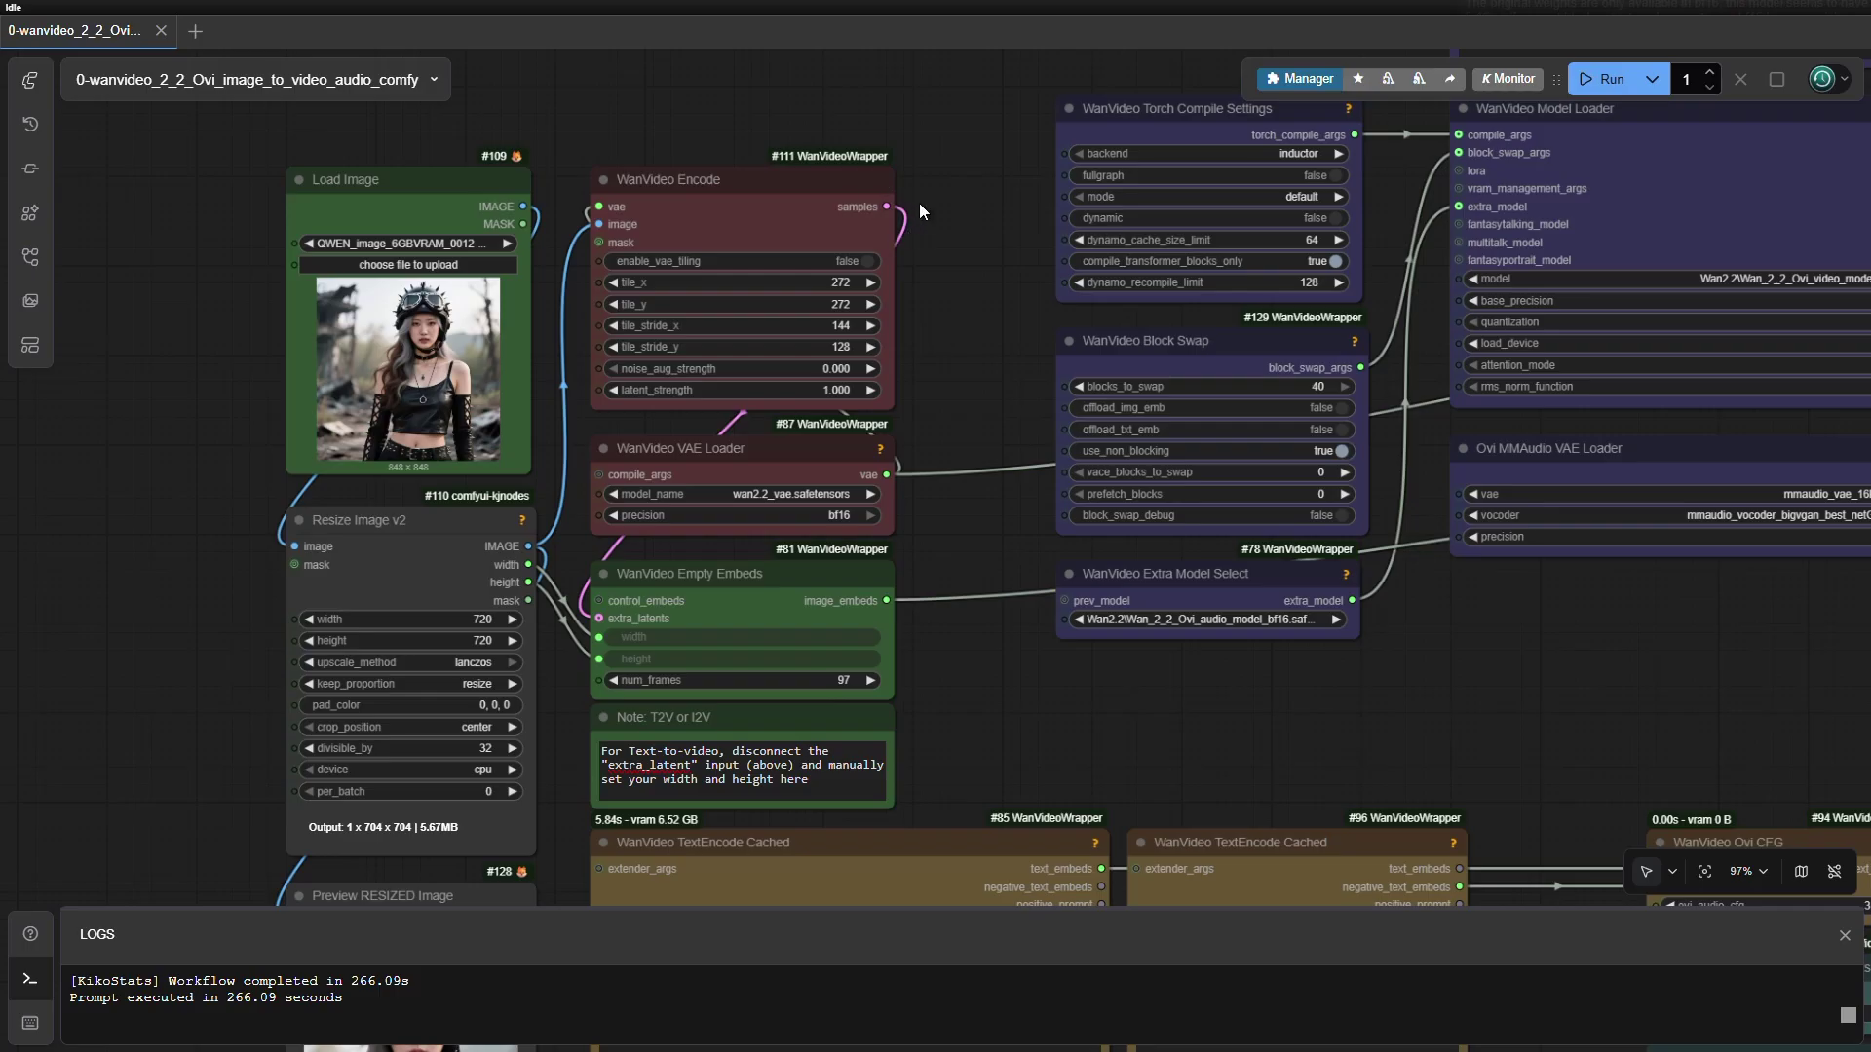
- Examine the Resize Image v2 dimensions together with the resized image preview
left_click_drag(969, 635, 1159, 560)
scroll(1159, 560, "up", 1)
scroll(1159, 559, "up", 1)
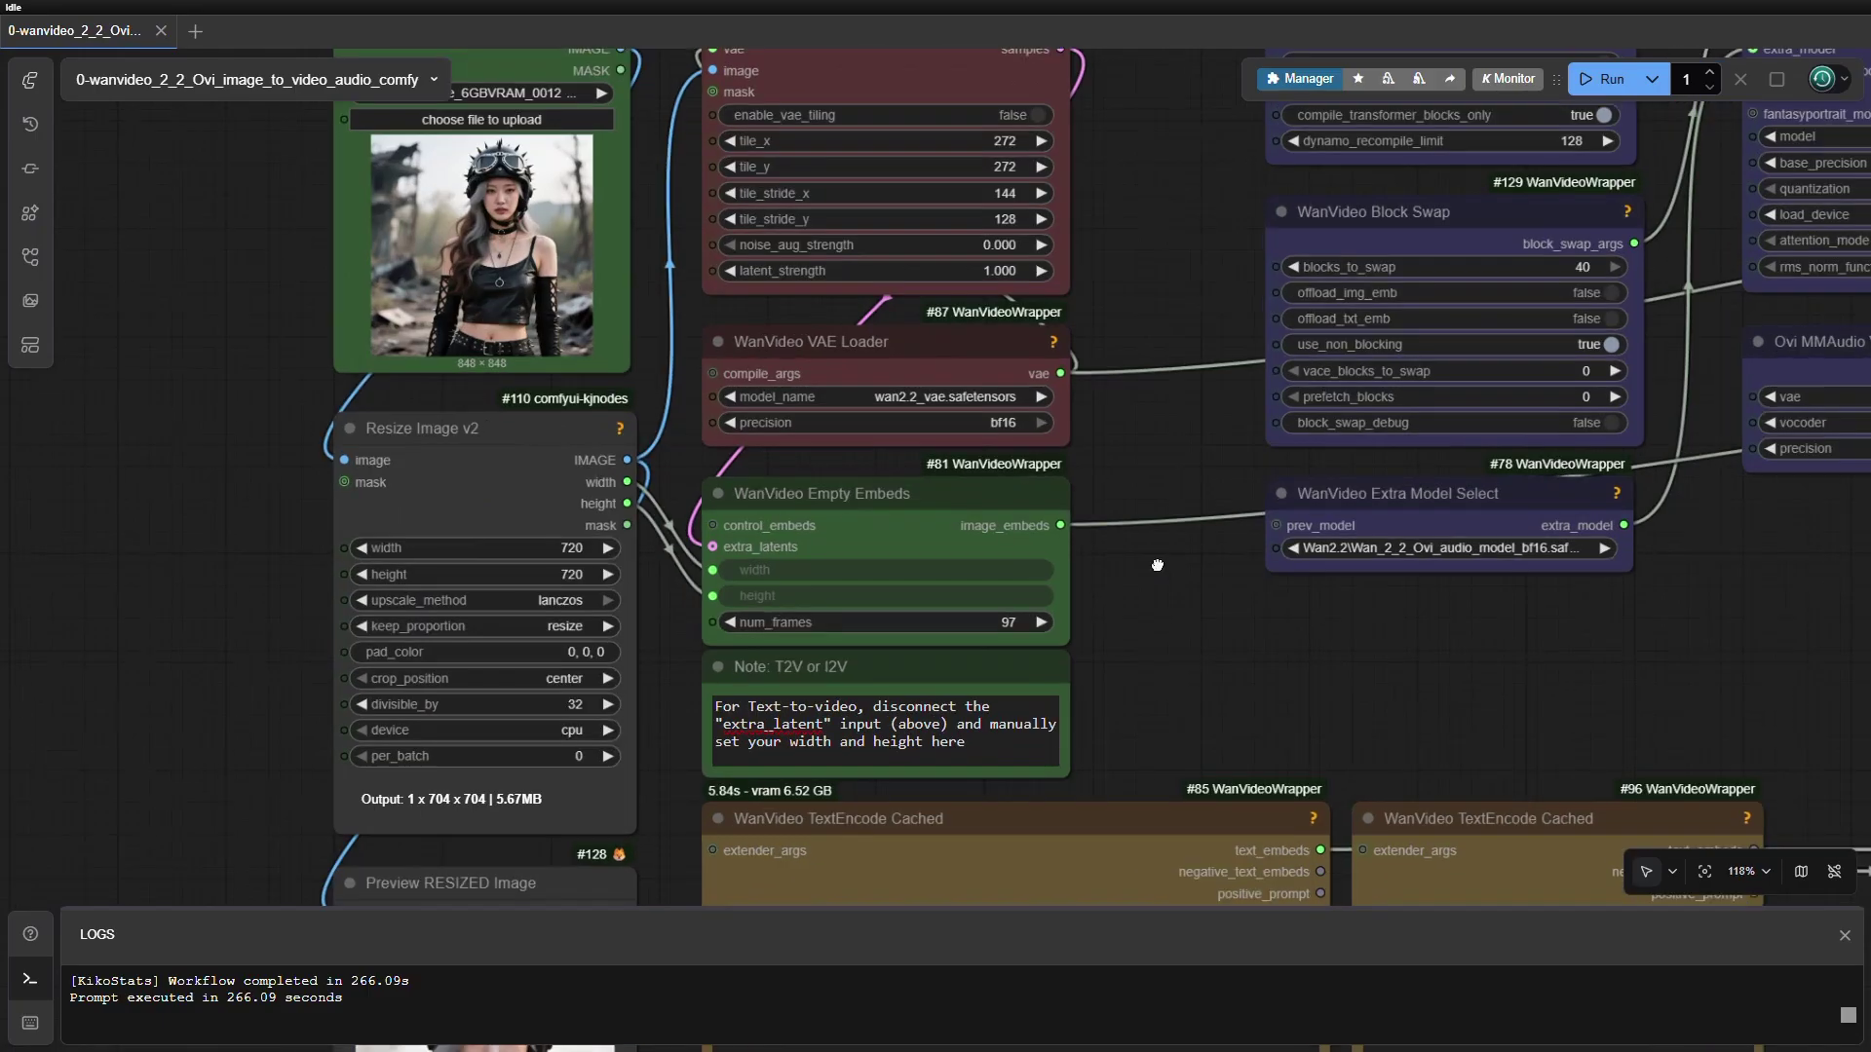
left_click_drag(1140, 582, 1137, 225)
left_click_drag(692, 361, 929, 570)
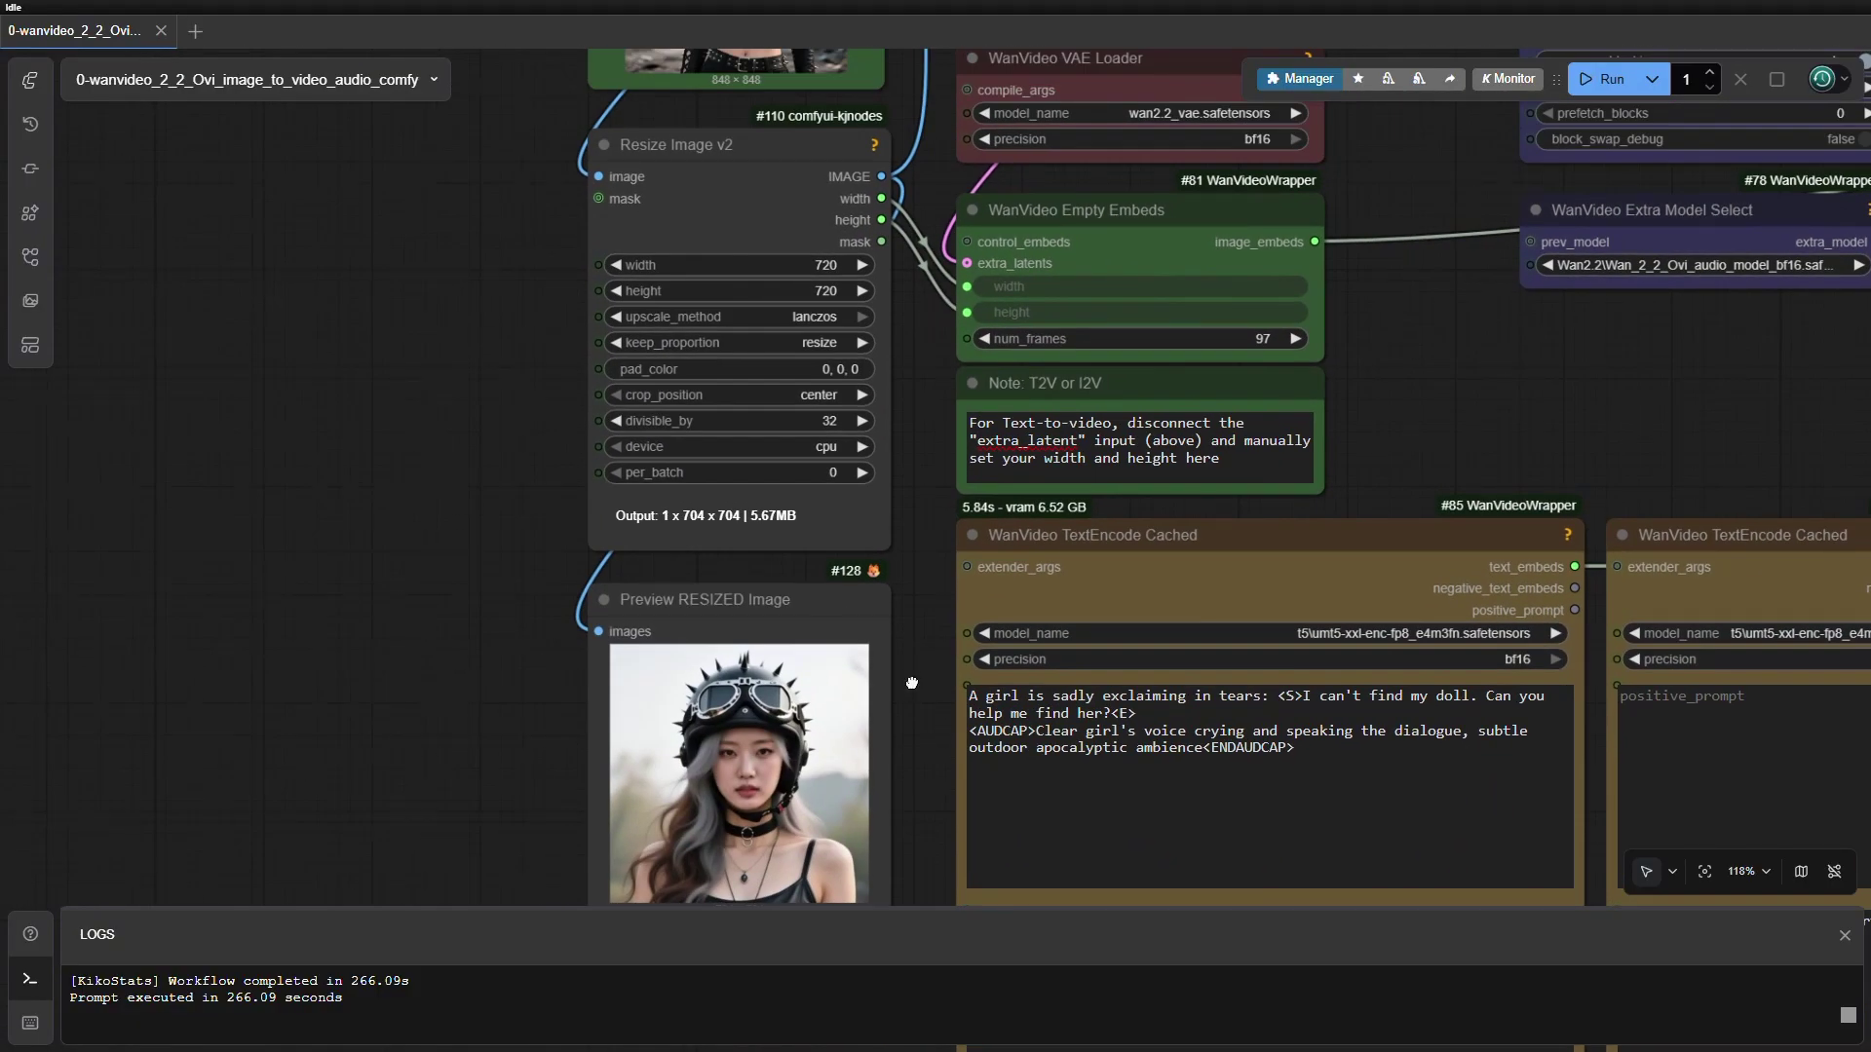
left_click_drag(912, 683, 905, 550)
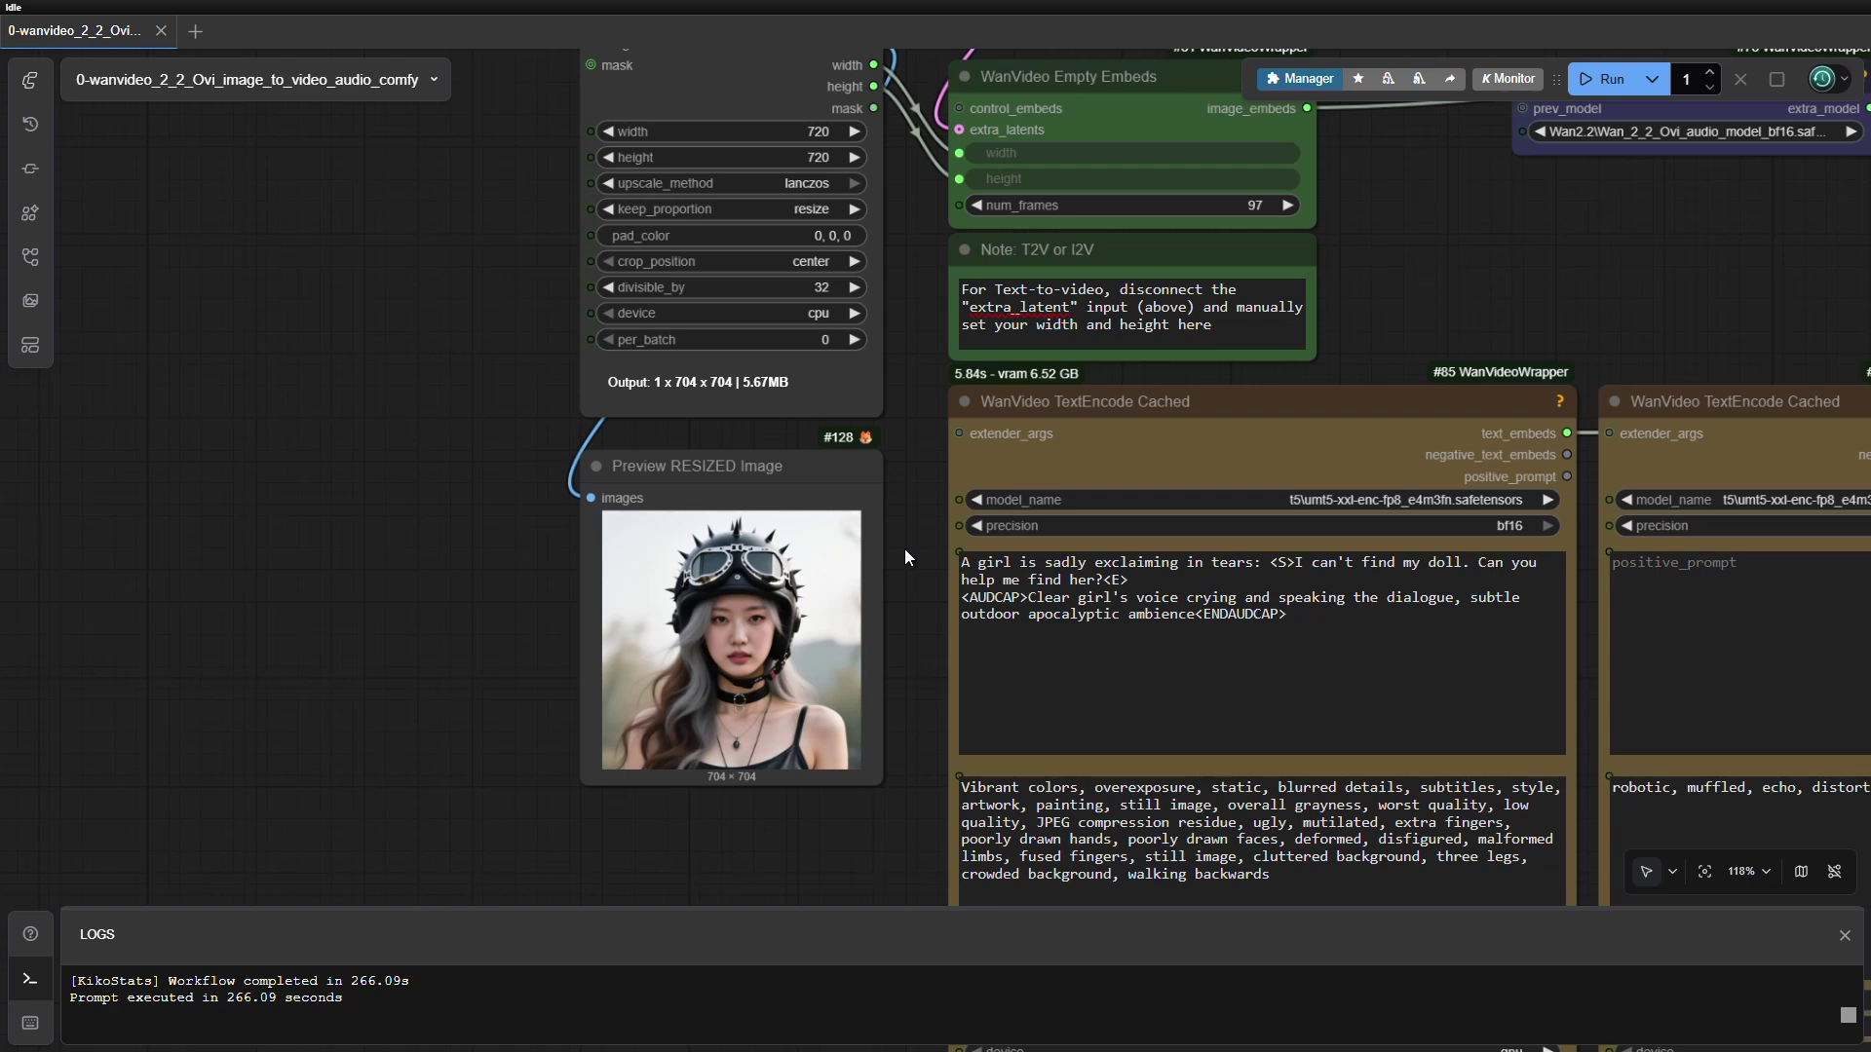
- Examine the positive and negative prompts in the two WanVideo TextEncode Cached nodes
left_click_drag(904, 548, 575, 471)
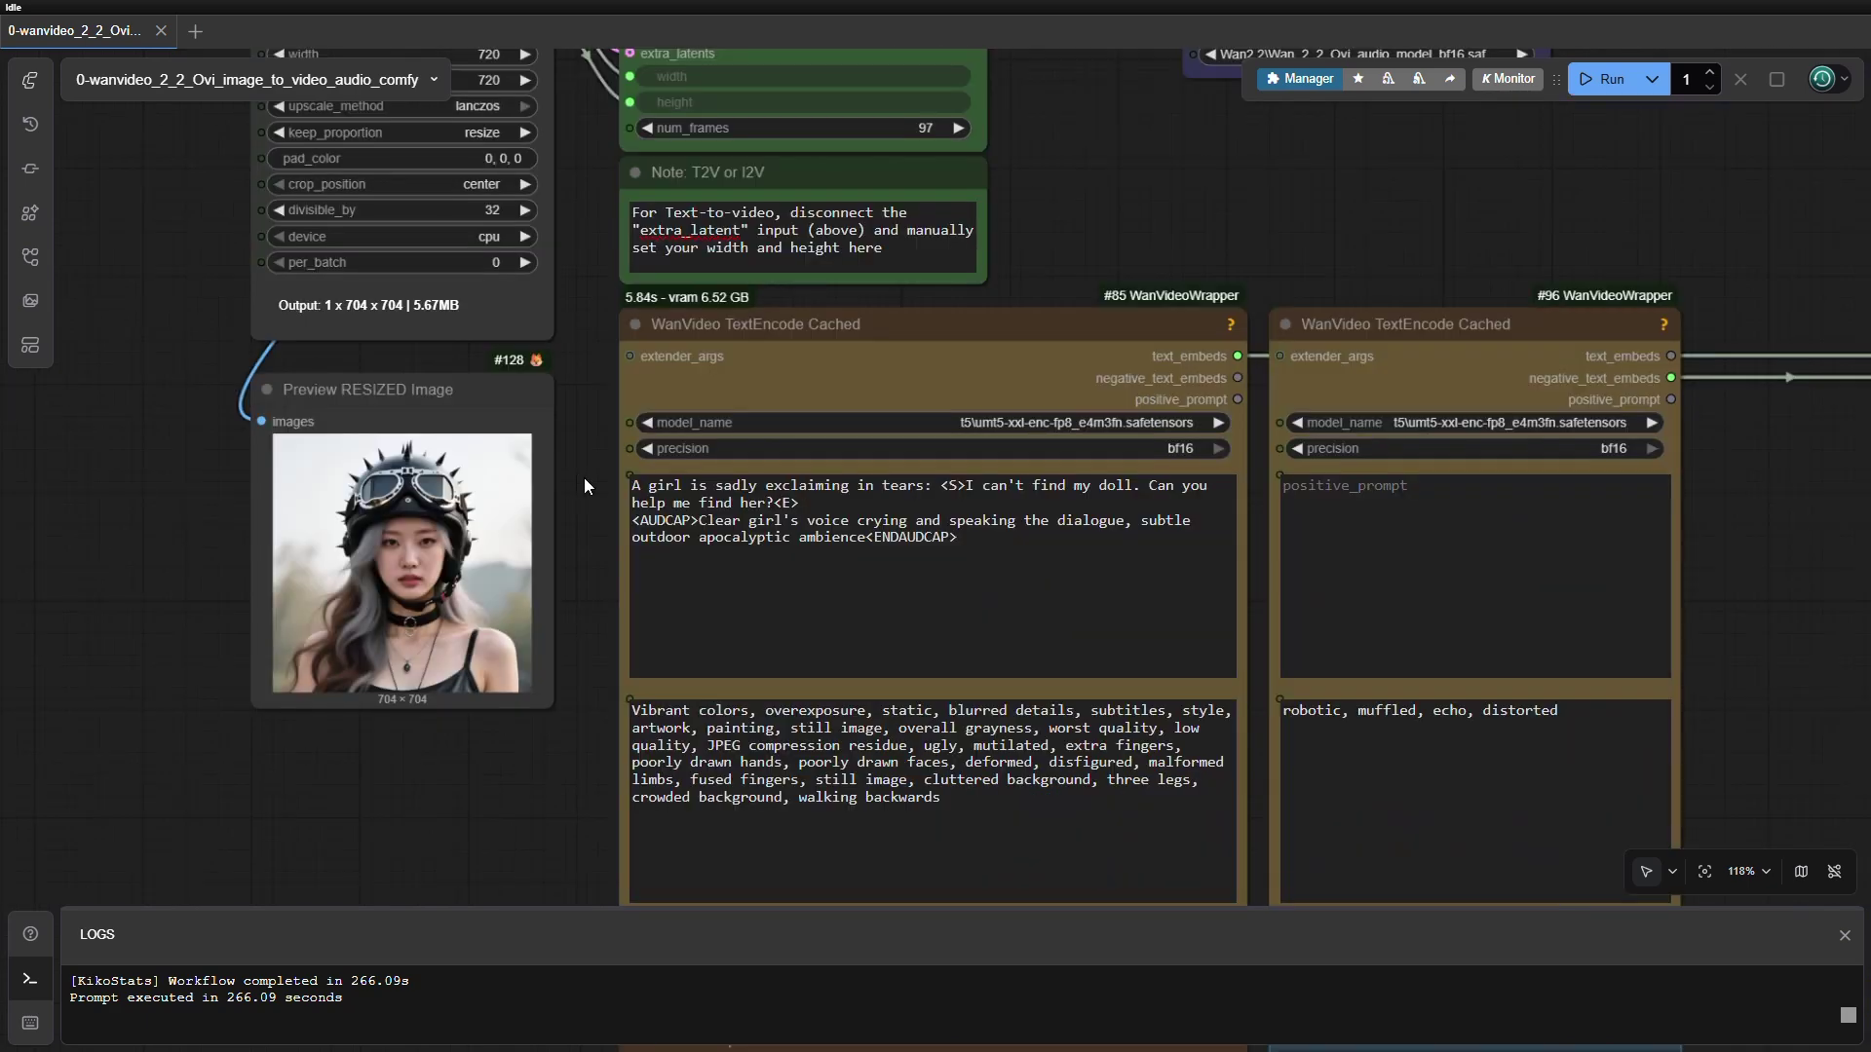
left_click_drag(1278, 269, 1257, 143)
left_click_drag(560, 673, 372, 640)
scroll(1018, 617, "up", 4)
left_click_drag(1115, 628, 1308, 729)
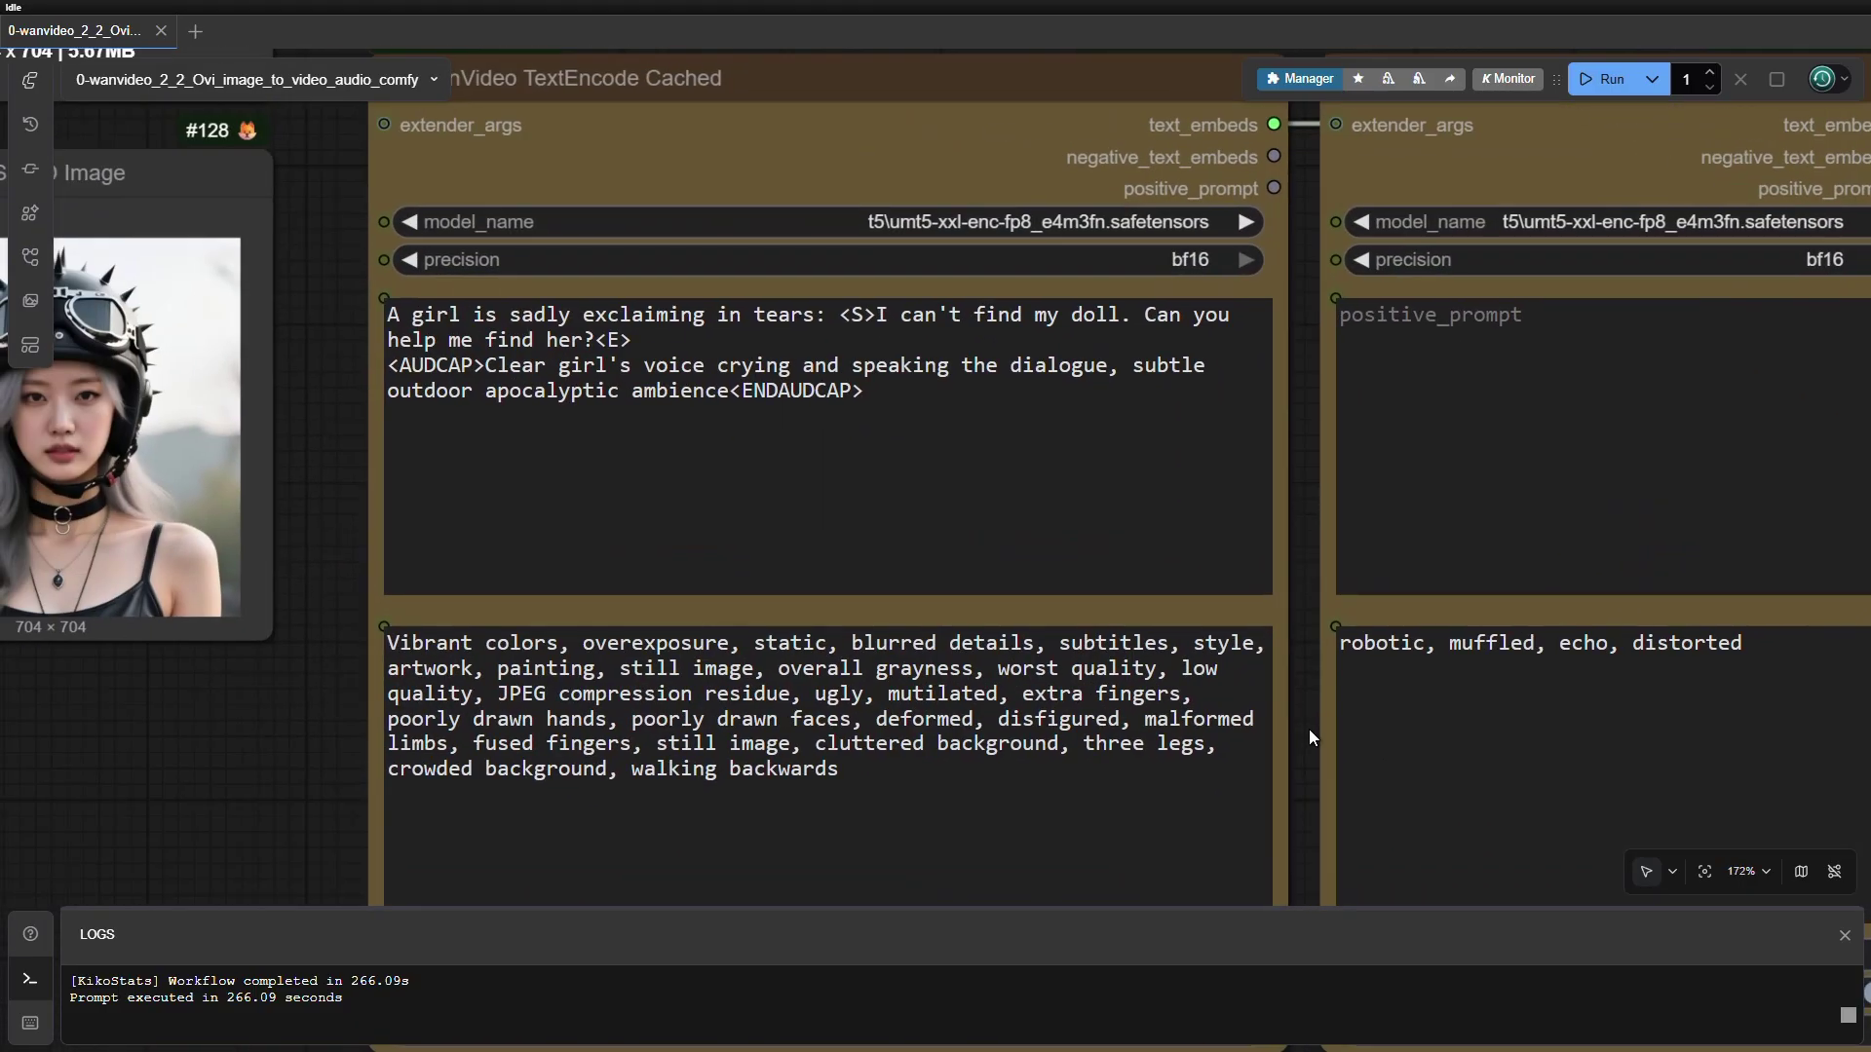
- Examine the WanVideo Model Loader and its connected Torch Compile, Block Swap, Extra Model Select and MMAudio VAE nodes
scroll(1308, 721, "down", 5)
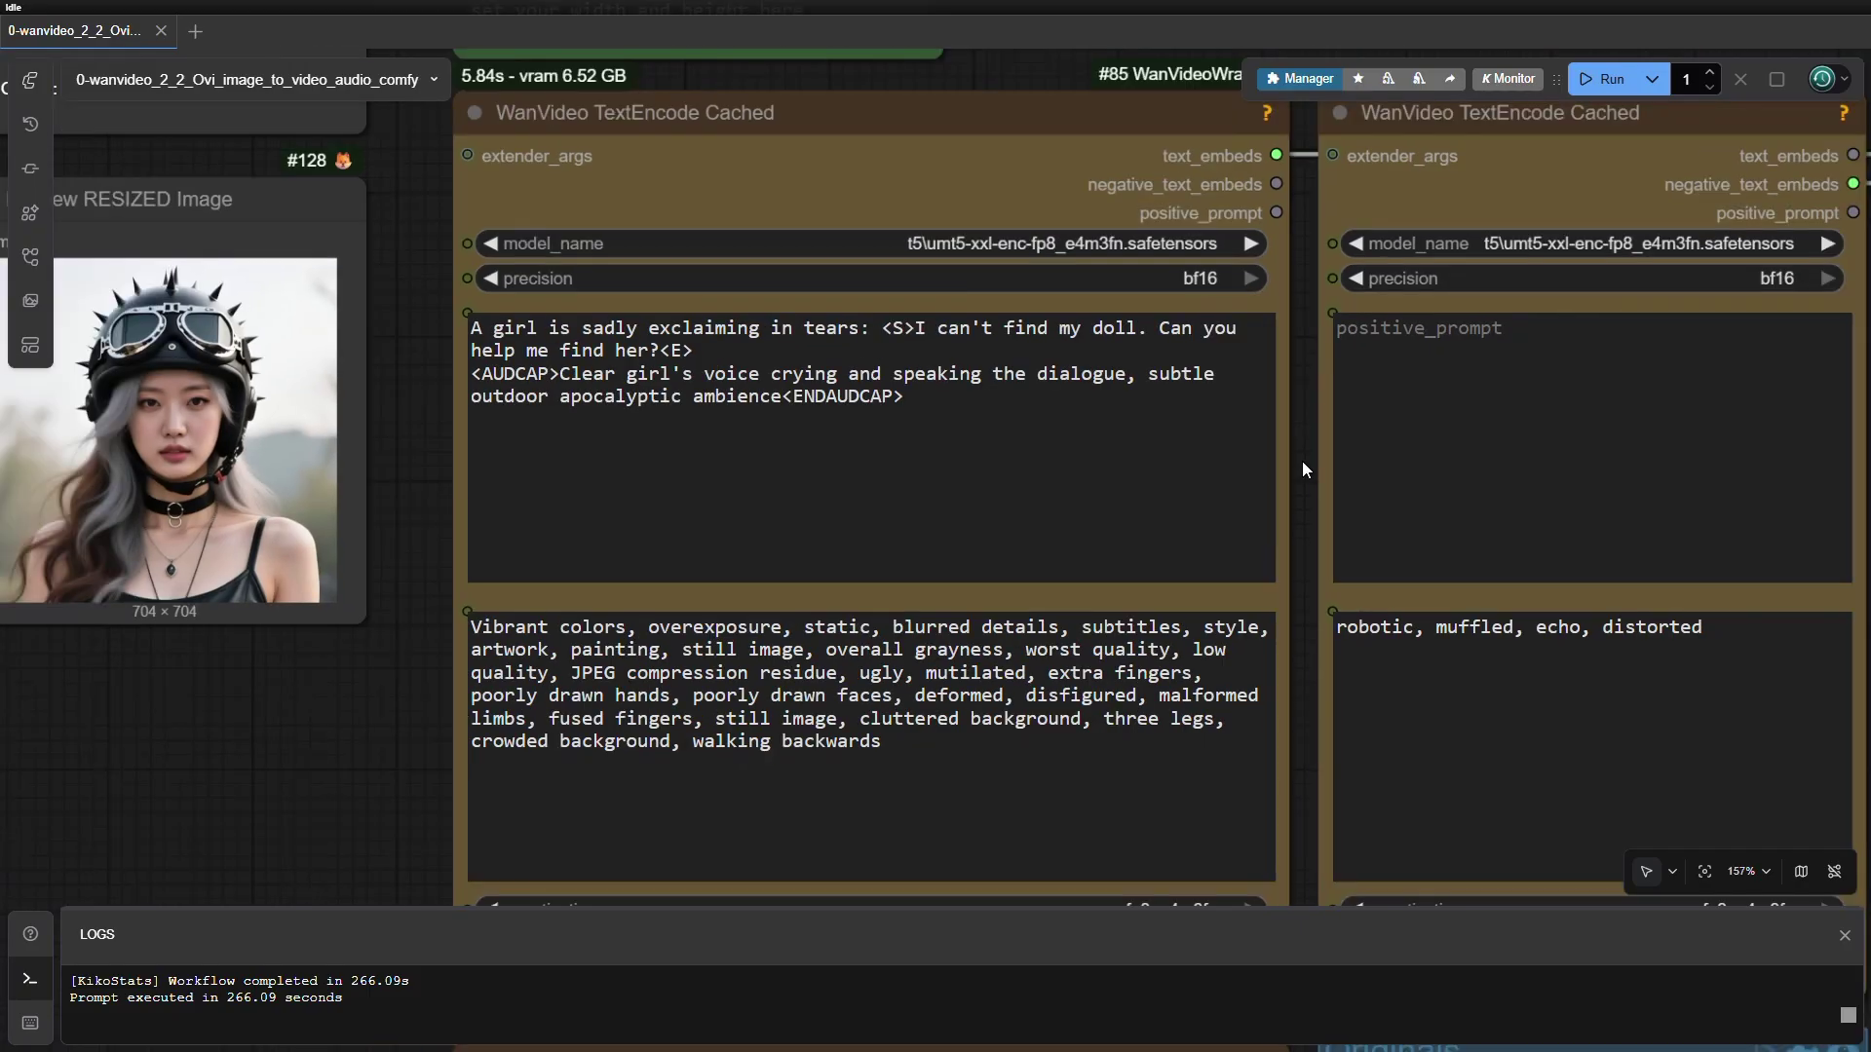
scroll(1302, 460, "up", 3)
left_click_drag(1302, 461, 971, 810)
left_click_drag(1155, 531, 1008, 823)
scroll(1070, 554, "up", 3)
left_click_drag(1070, 554, 560, 645)
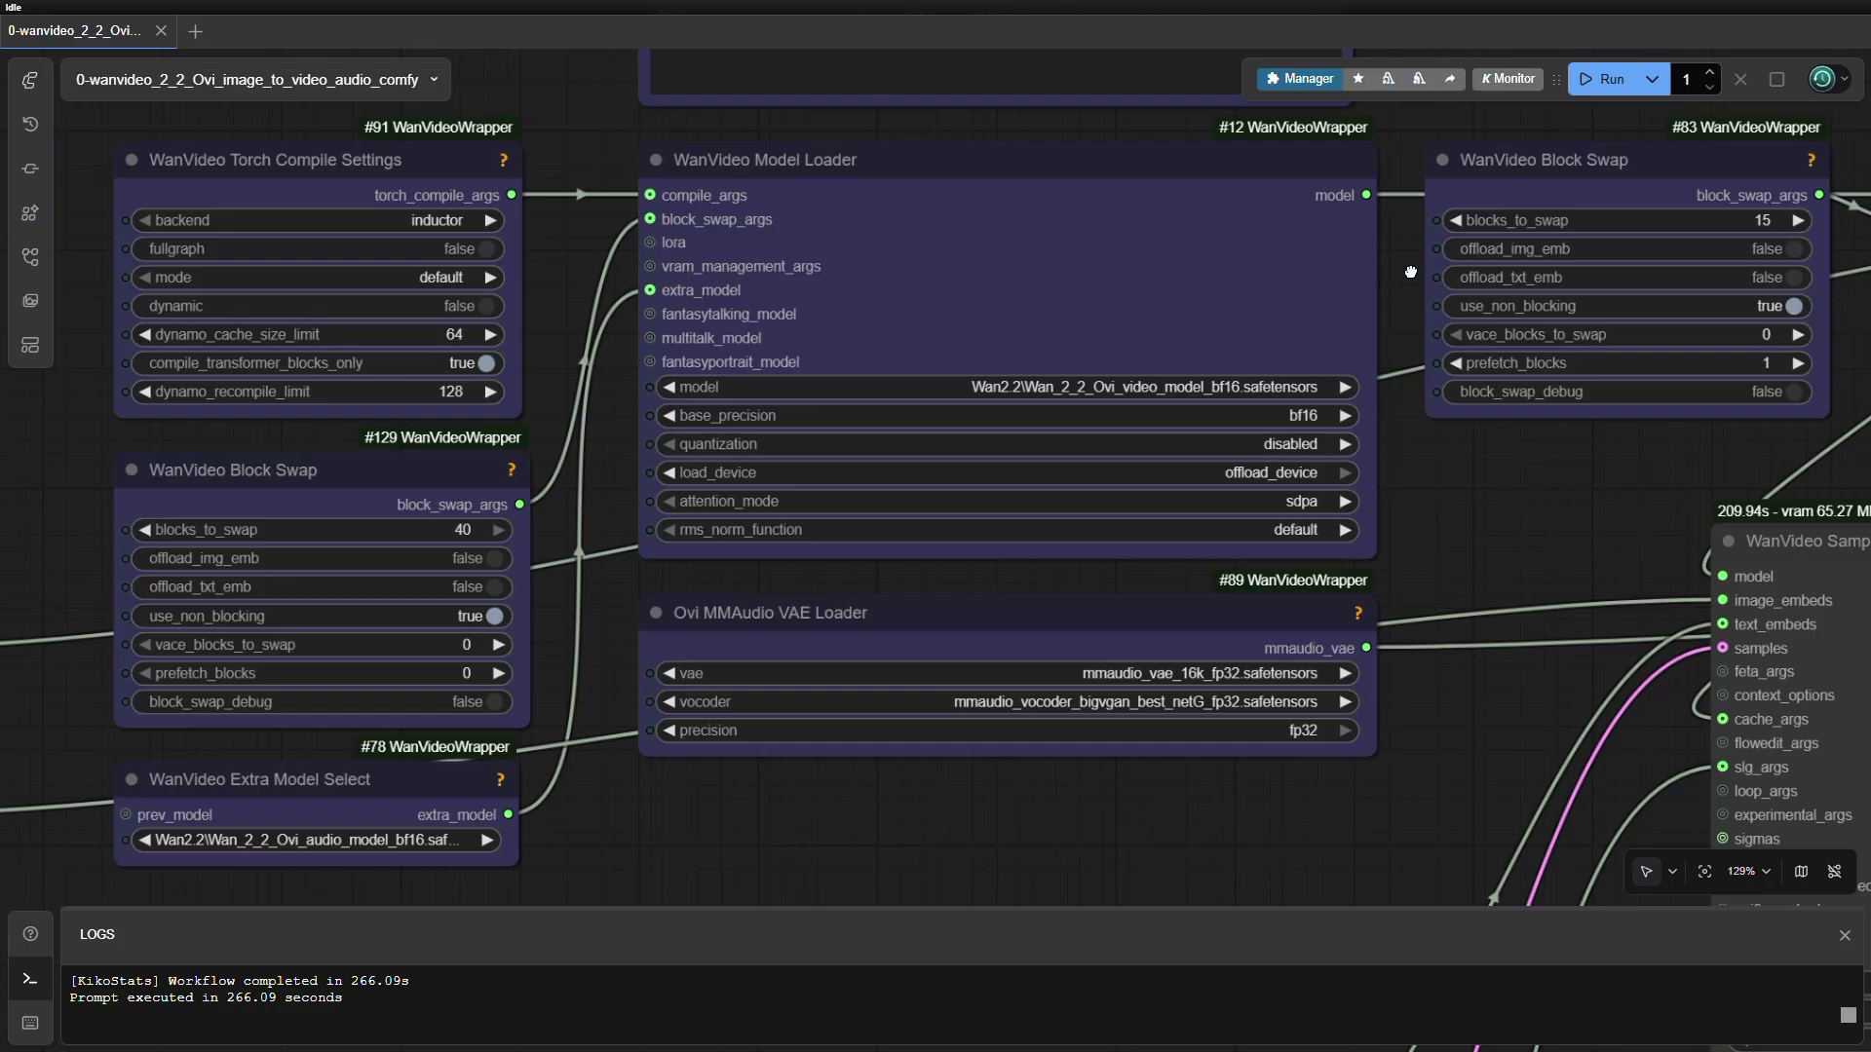
- Examine the second WanVideo Block Swap node, the Set Block Swap node and the EasyCache settings
left_click_drag(1410, 272, 957, 405)
left_click_drag(1569, 524, 1377, 533)
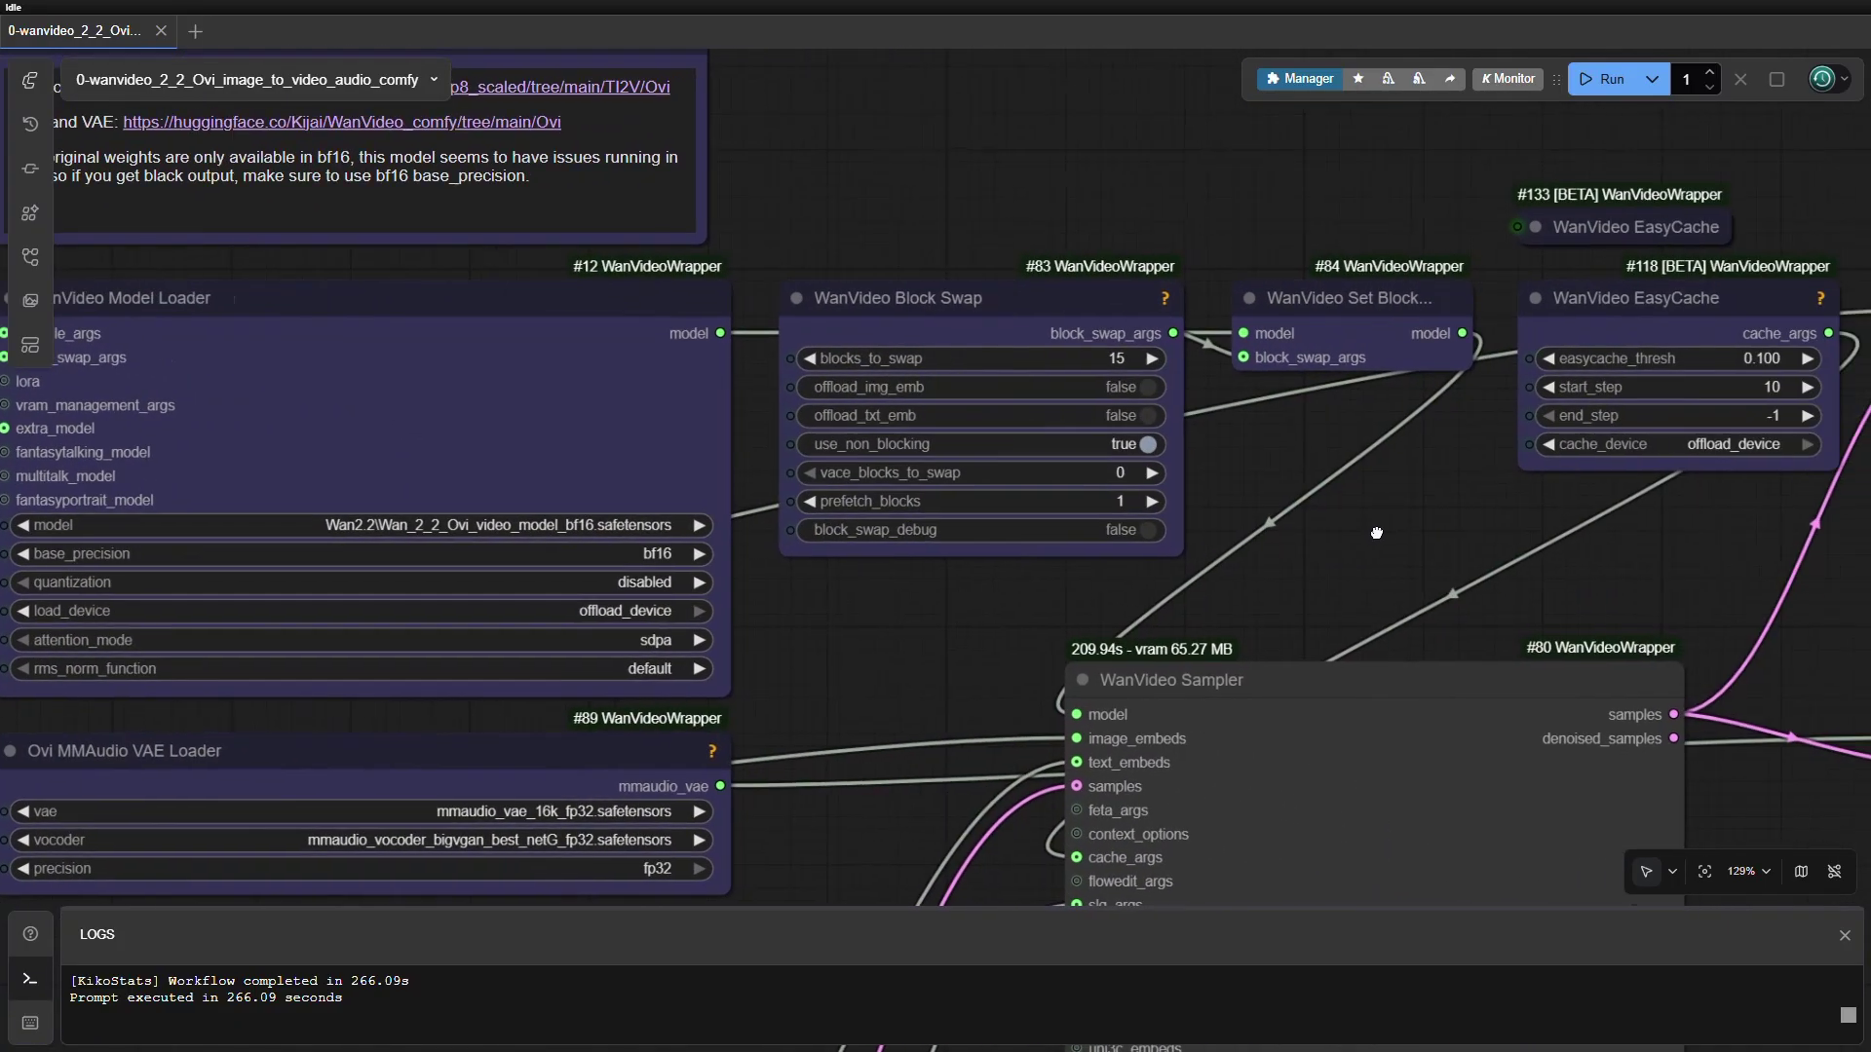
scroll(1376, 533, "right", 4)
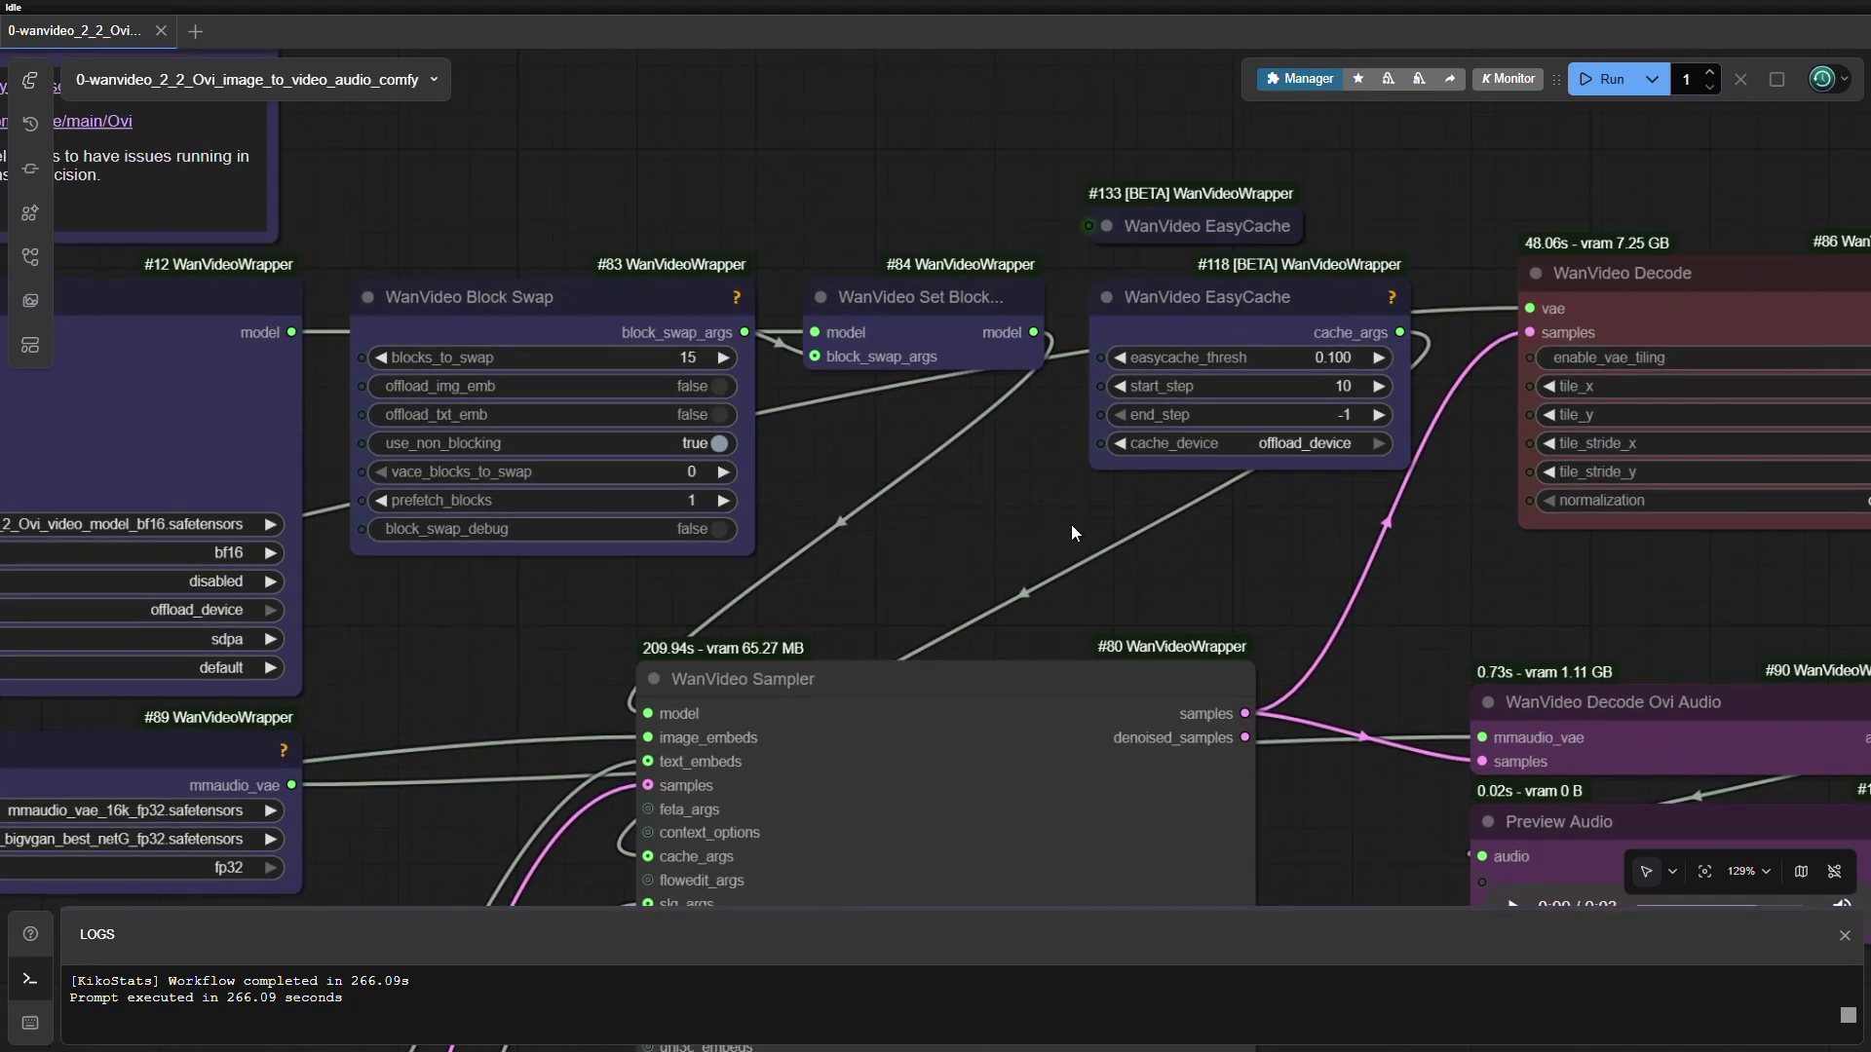
scroll(1477, 571, "right", 2)
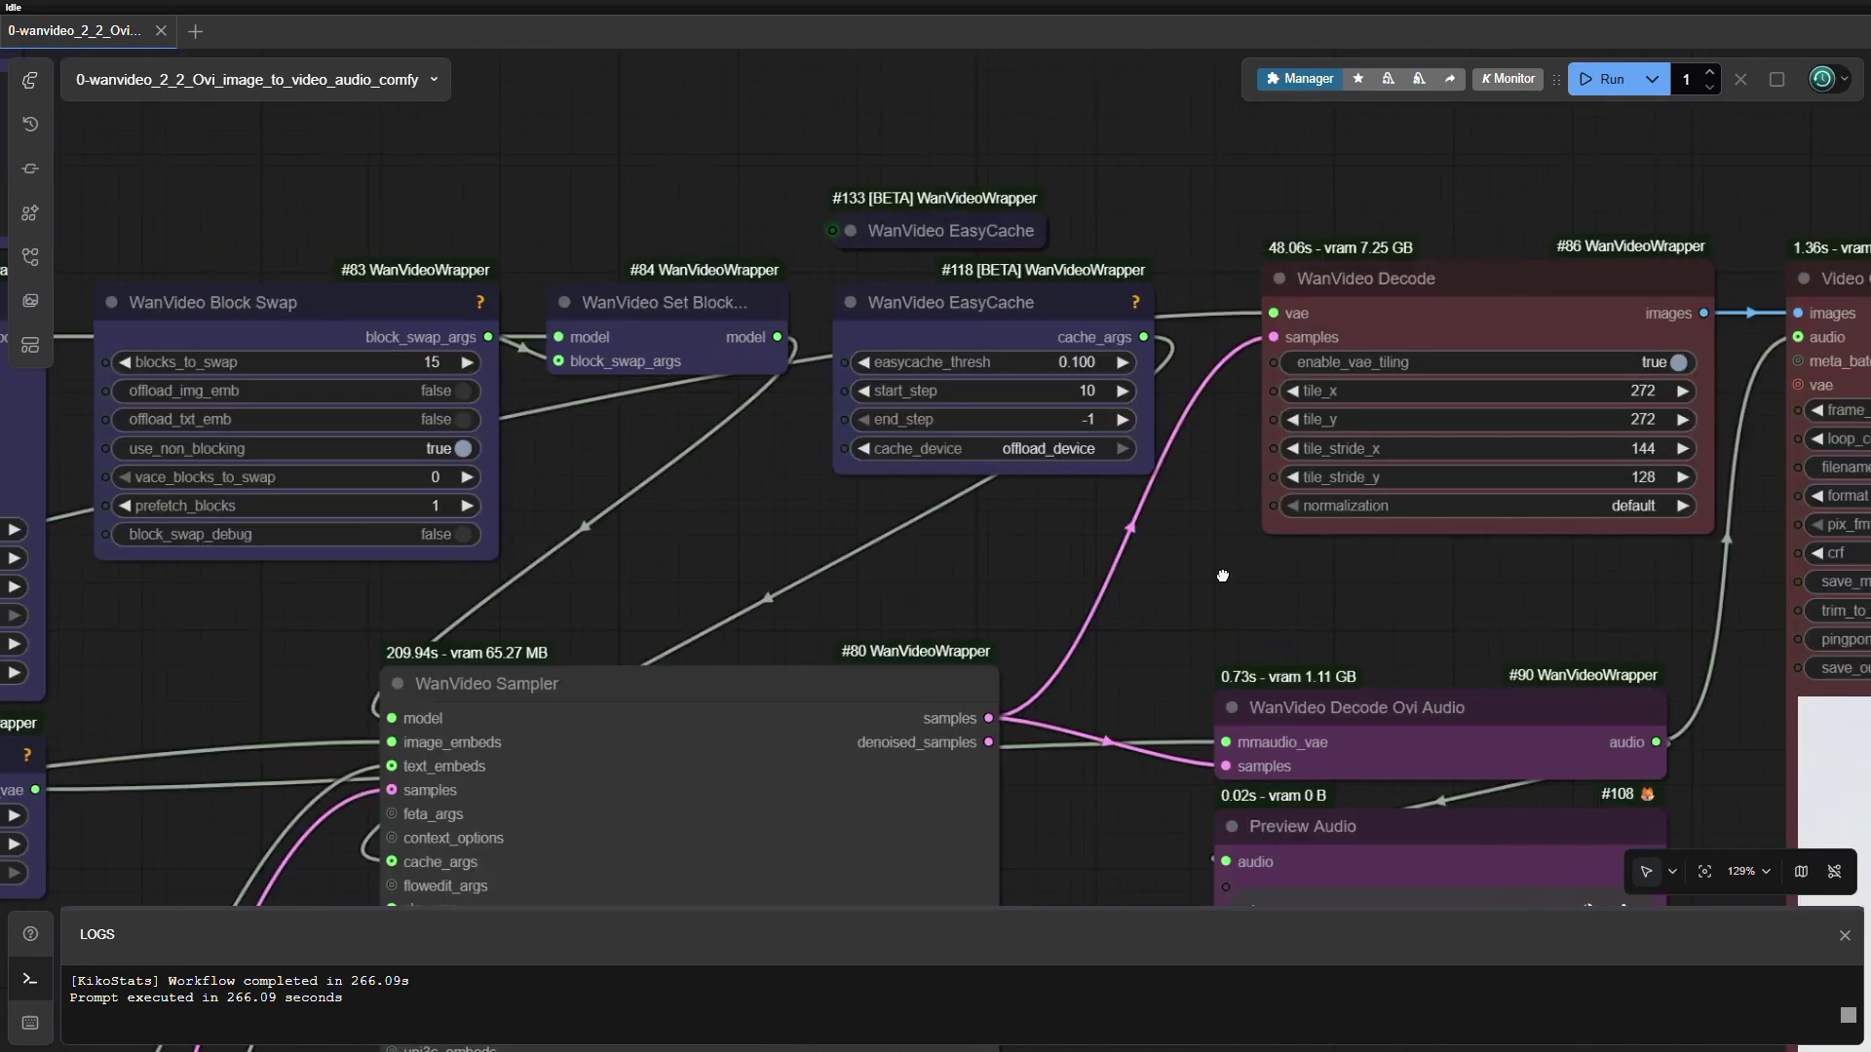
- Examine the WanVideo Ovi CFG, Empty MMAudio Latents and SLG nodes, along with the Audio latent note
scroll(1219, 485, "down", 3)
scroll(1220, 487, "down", 3)
left_click_drag(1209, 671, 1412, 193)
left_click_drag(696, 631, 1273, 499)
scroll(1062, 518, "up", 3)
scroll(1201, 538, "up", 1)
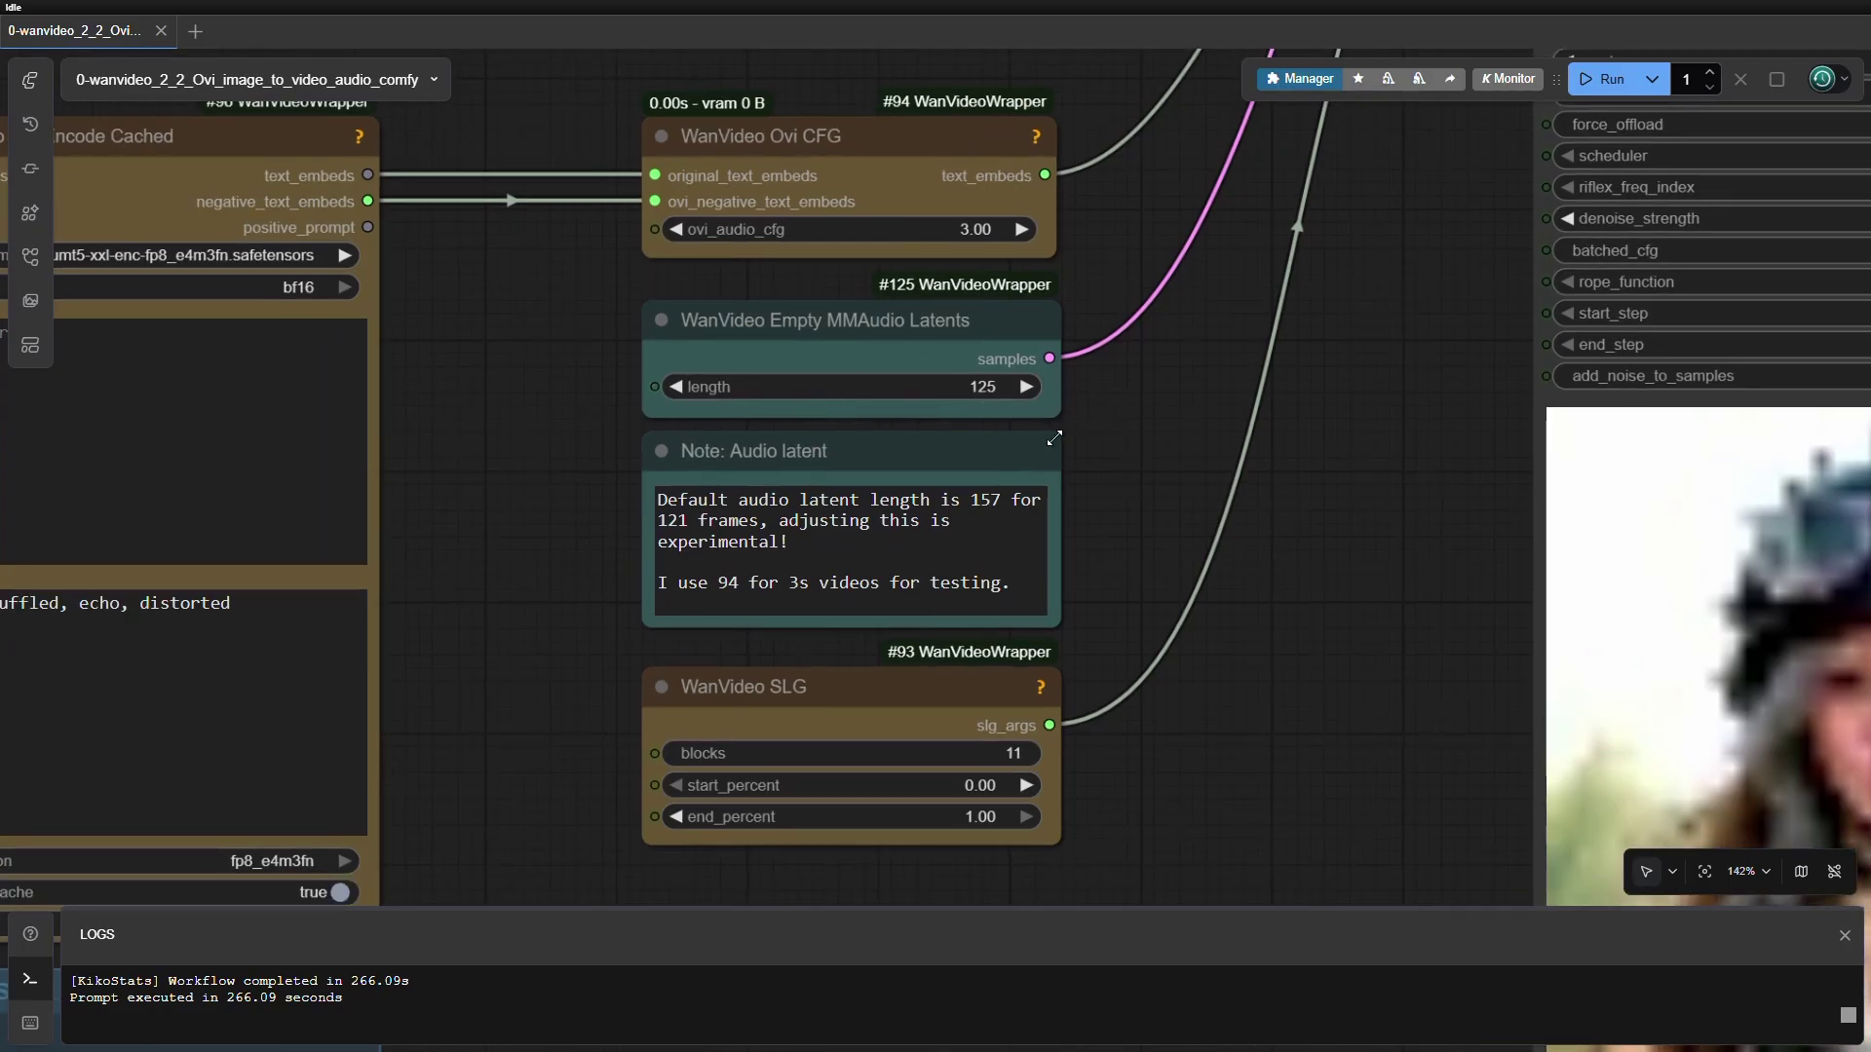
scroll(1125, 693, "down", 1)
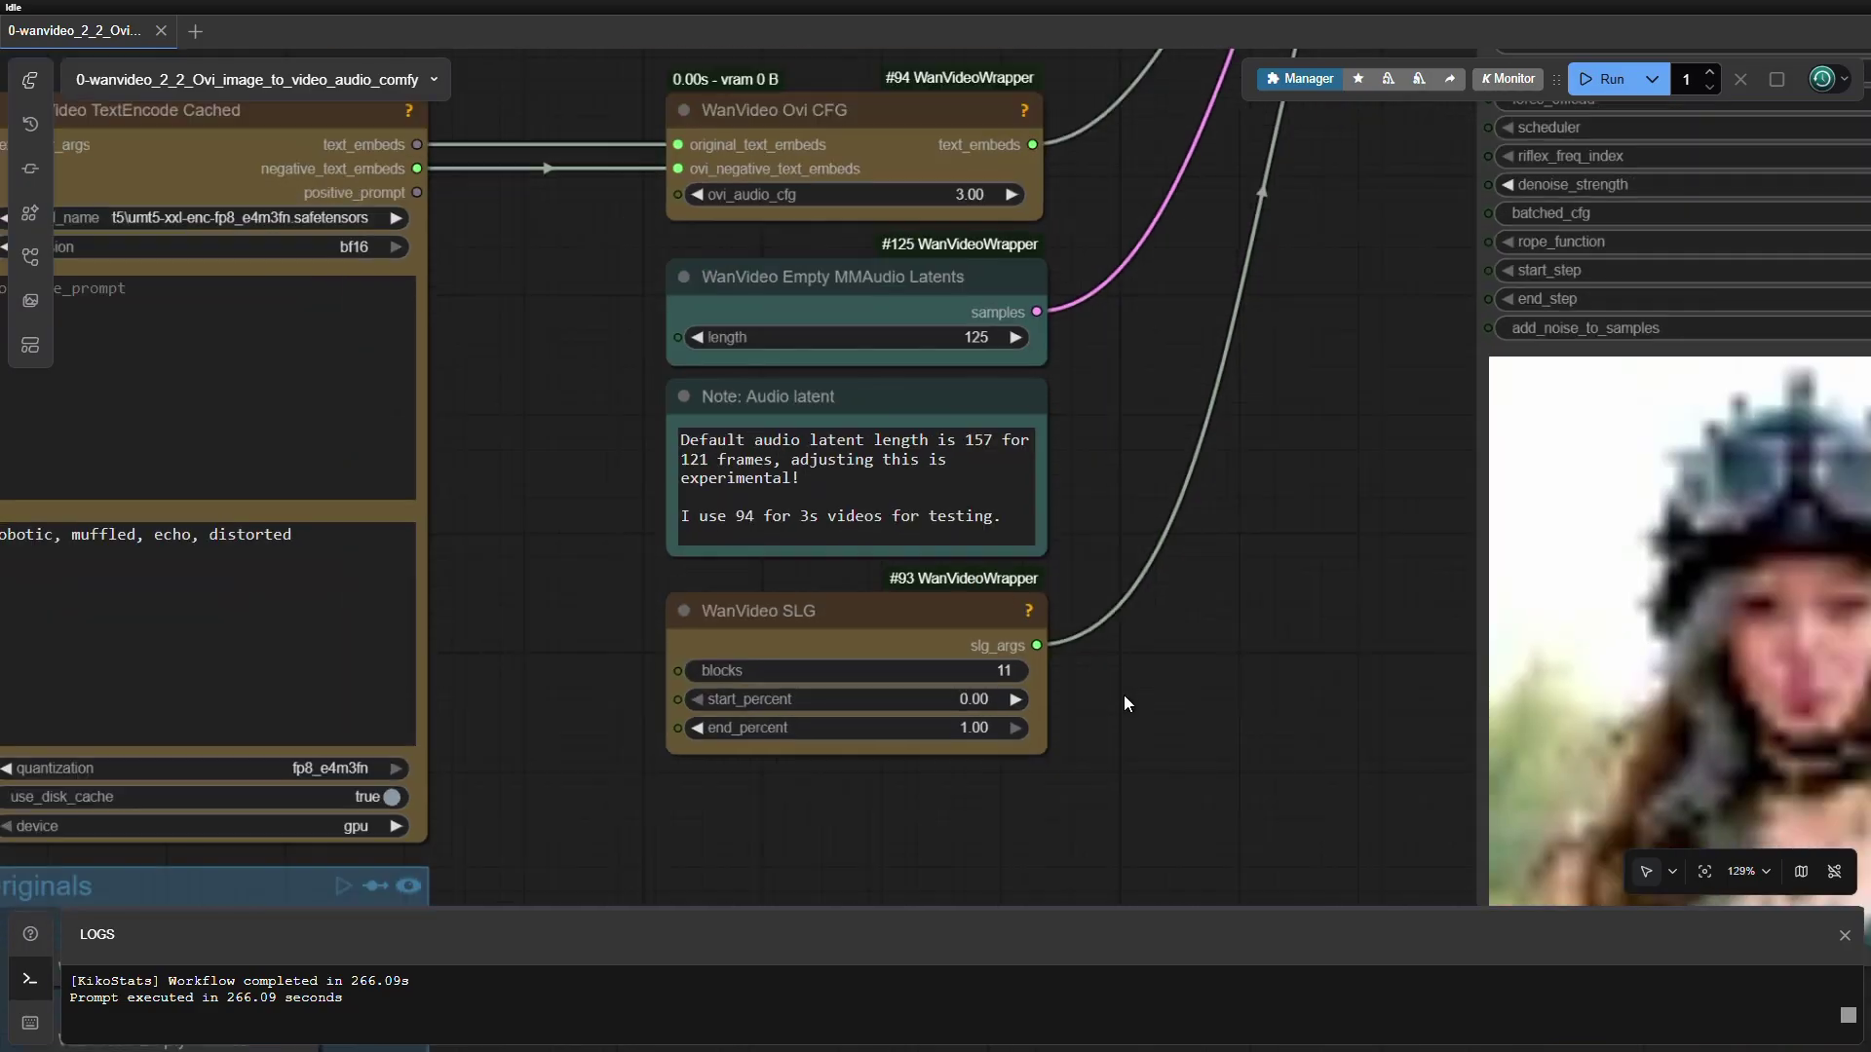
- Examine the WanVideo Sampler settings, including steps, cfg, shift, seed and scheduler
scroll(1075, 658, "down", 1)
left_click_drag(1075, 658, 621, 682)
scroll(681, 608, "down", 2)
left_click_drag(680, 608, 574, 755)
scroll(1218, 348, "up", 6)
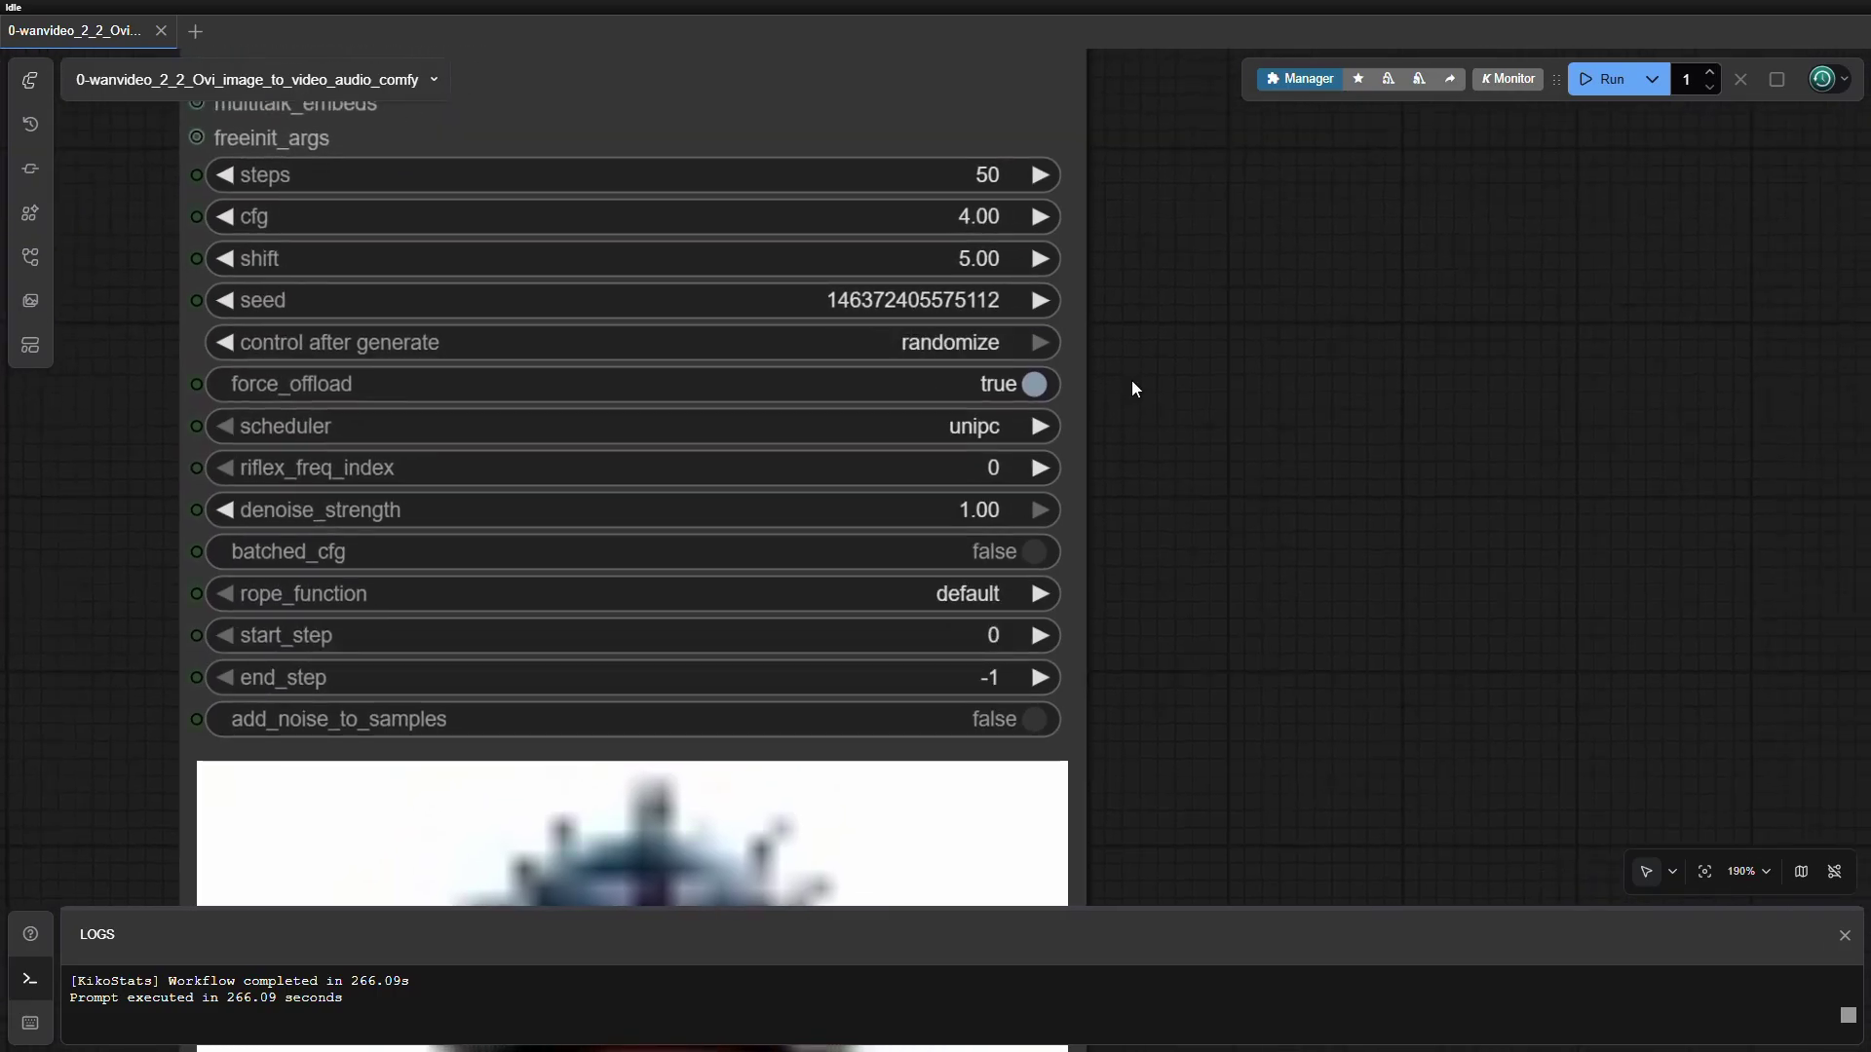
left_click_drag(1132, 382, 1174, 392)
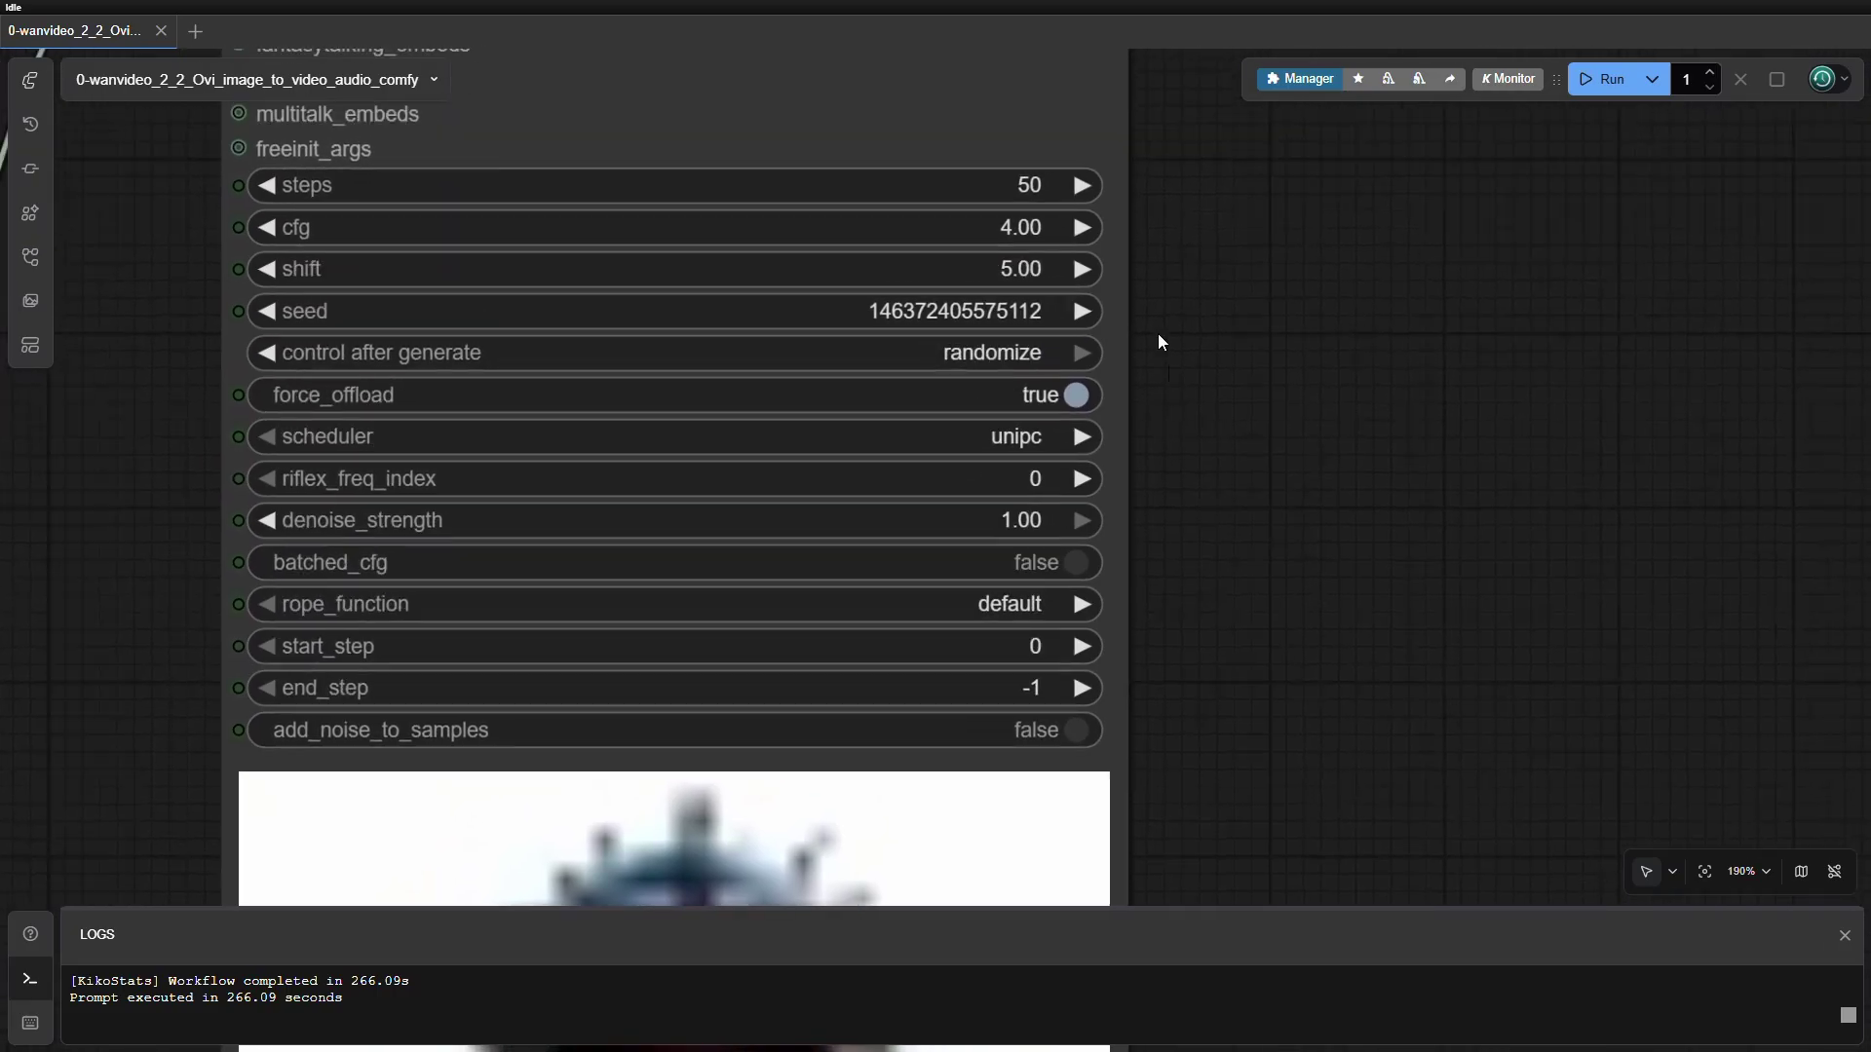
left_click_drag(1148, 193, 1201, 753)
- Examine the WanVideo Decode, Decode Ovi Audio and Video Combine nodes, including the output frame rate
scroll(1246, 602, "down", 2)
left_click_drag(1258, 480, 634, 678)
left_click_drag(938, 326, 818, 584)
scroll(827, 584, "right", 5)
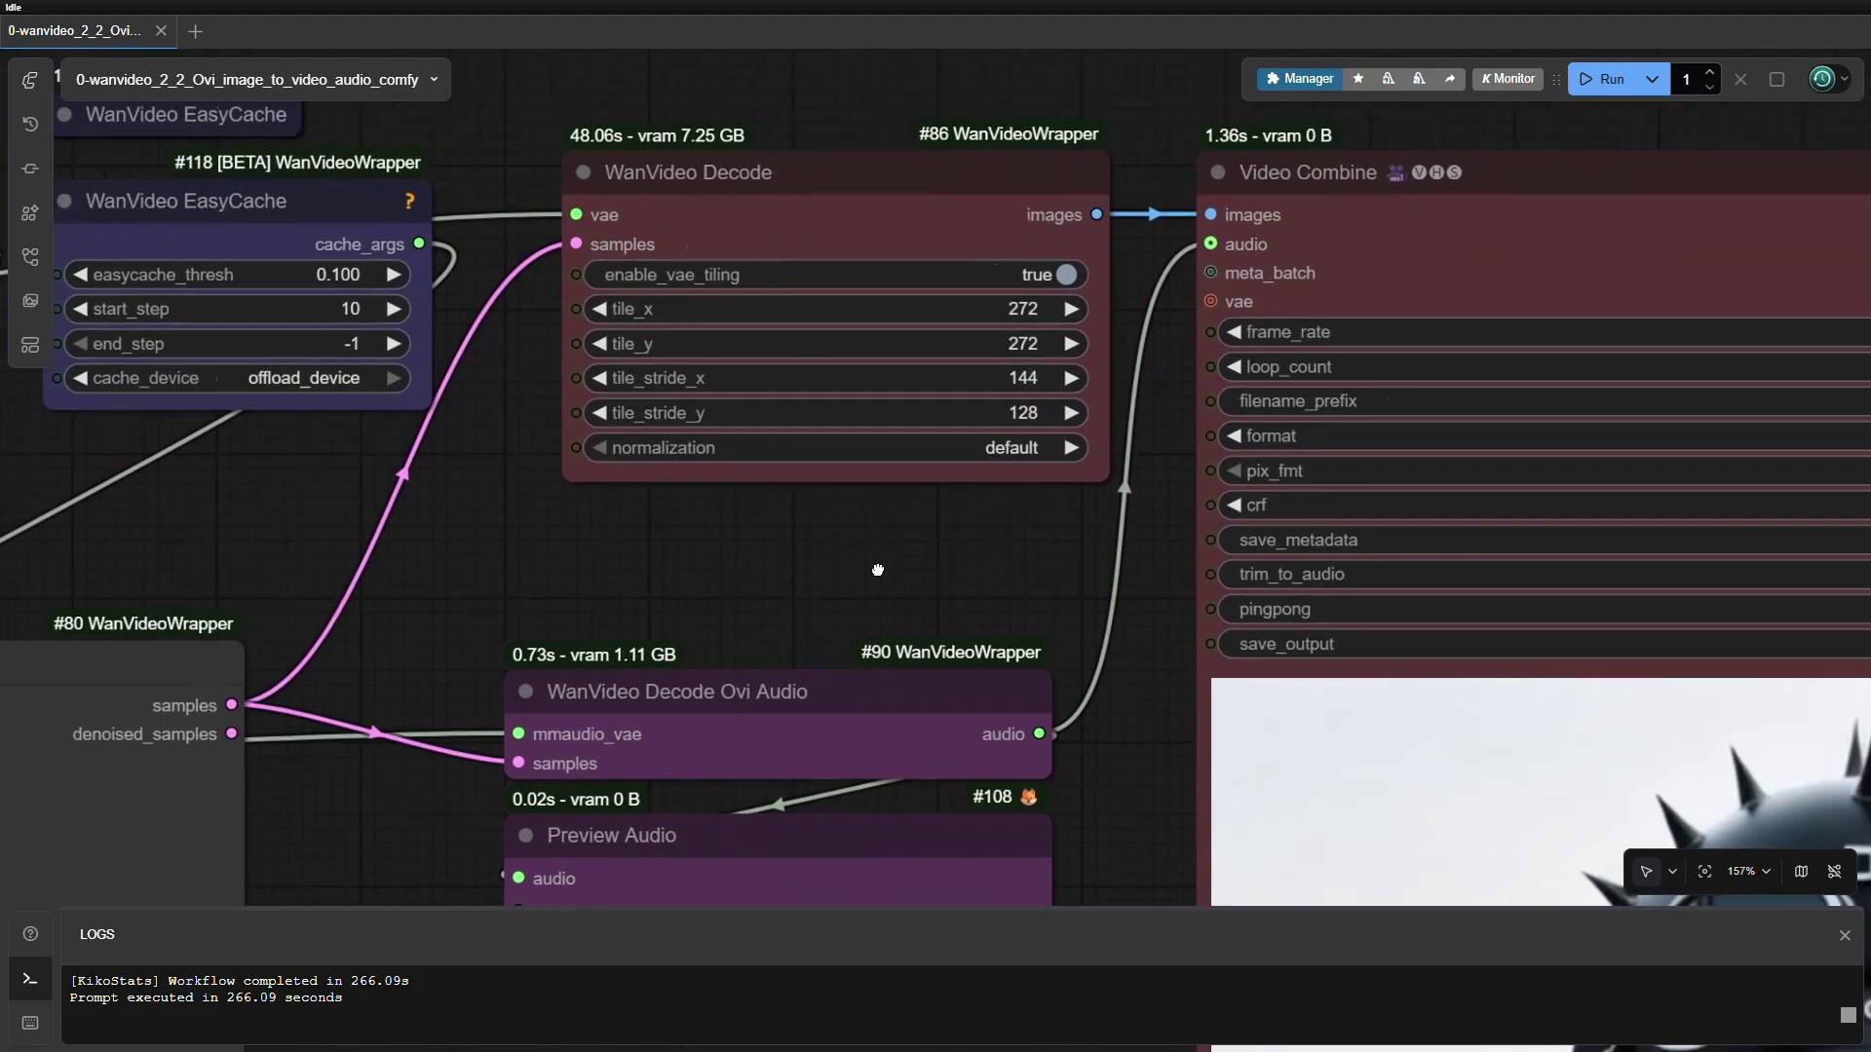
scroll(495, 558, "down", 2)
scroll(660, 616, "right", 5)
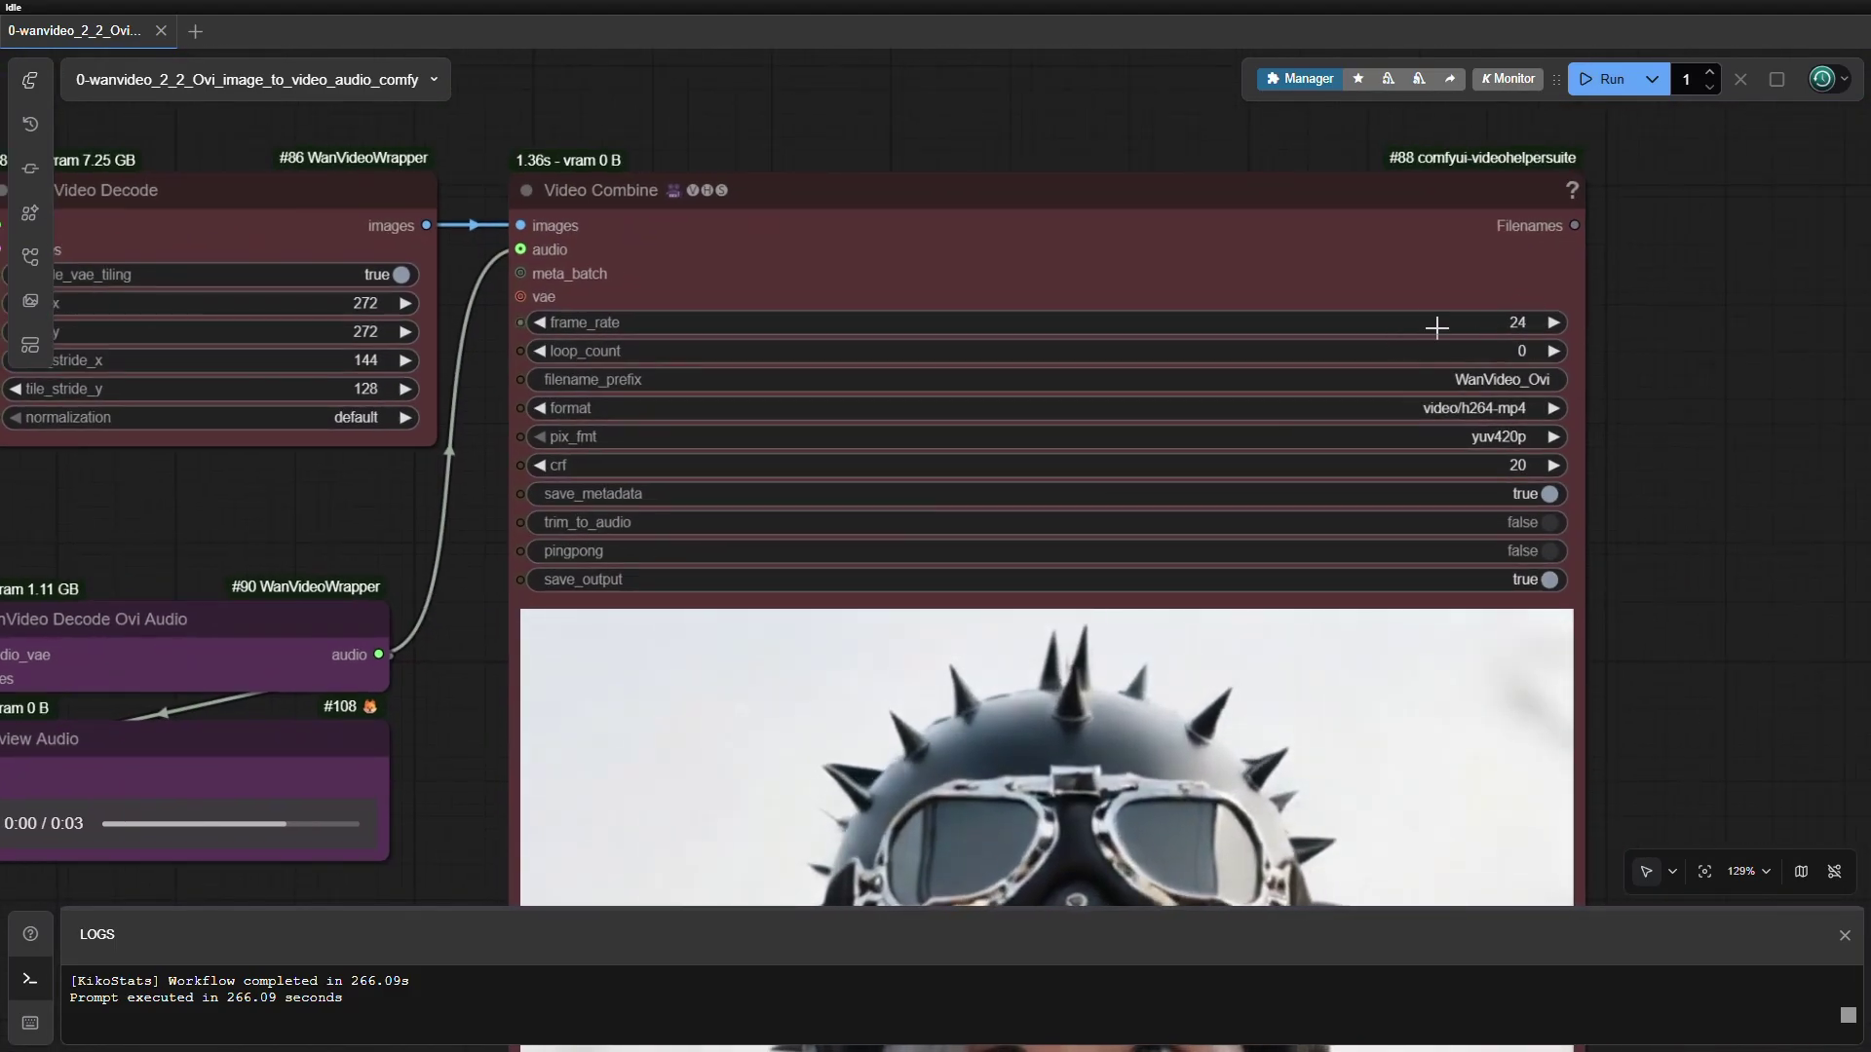
- View the generated video preview in full at the end of the Video Combine node
scroll(1652, 570, "down", 2)
left_click_drag(1673, 624, 1594, 249)
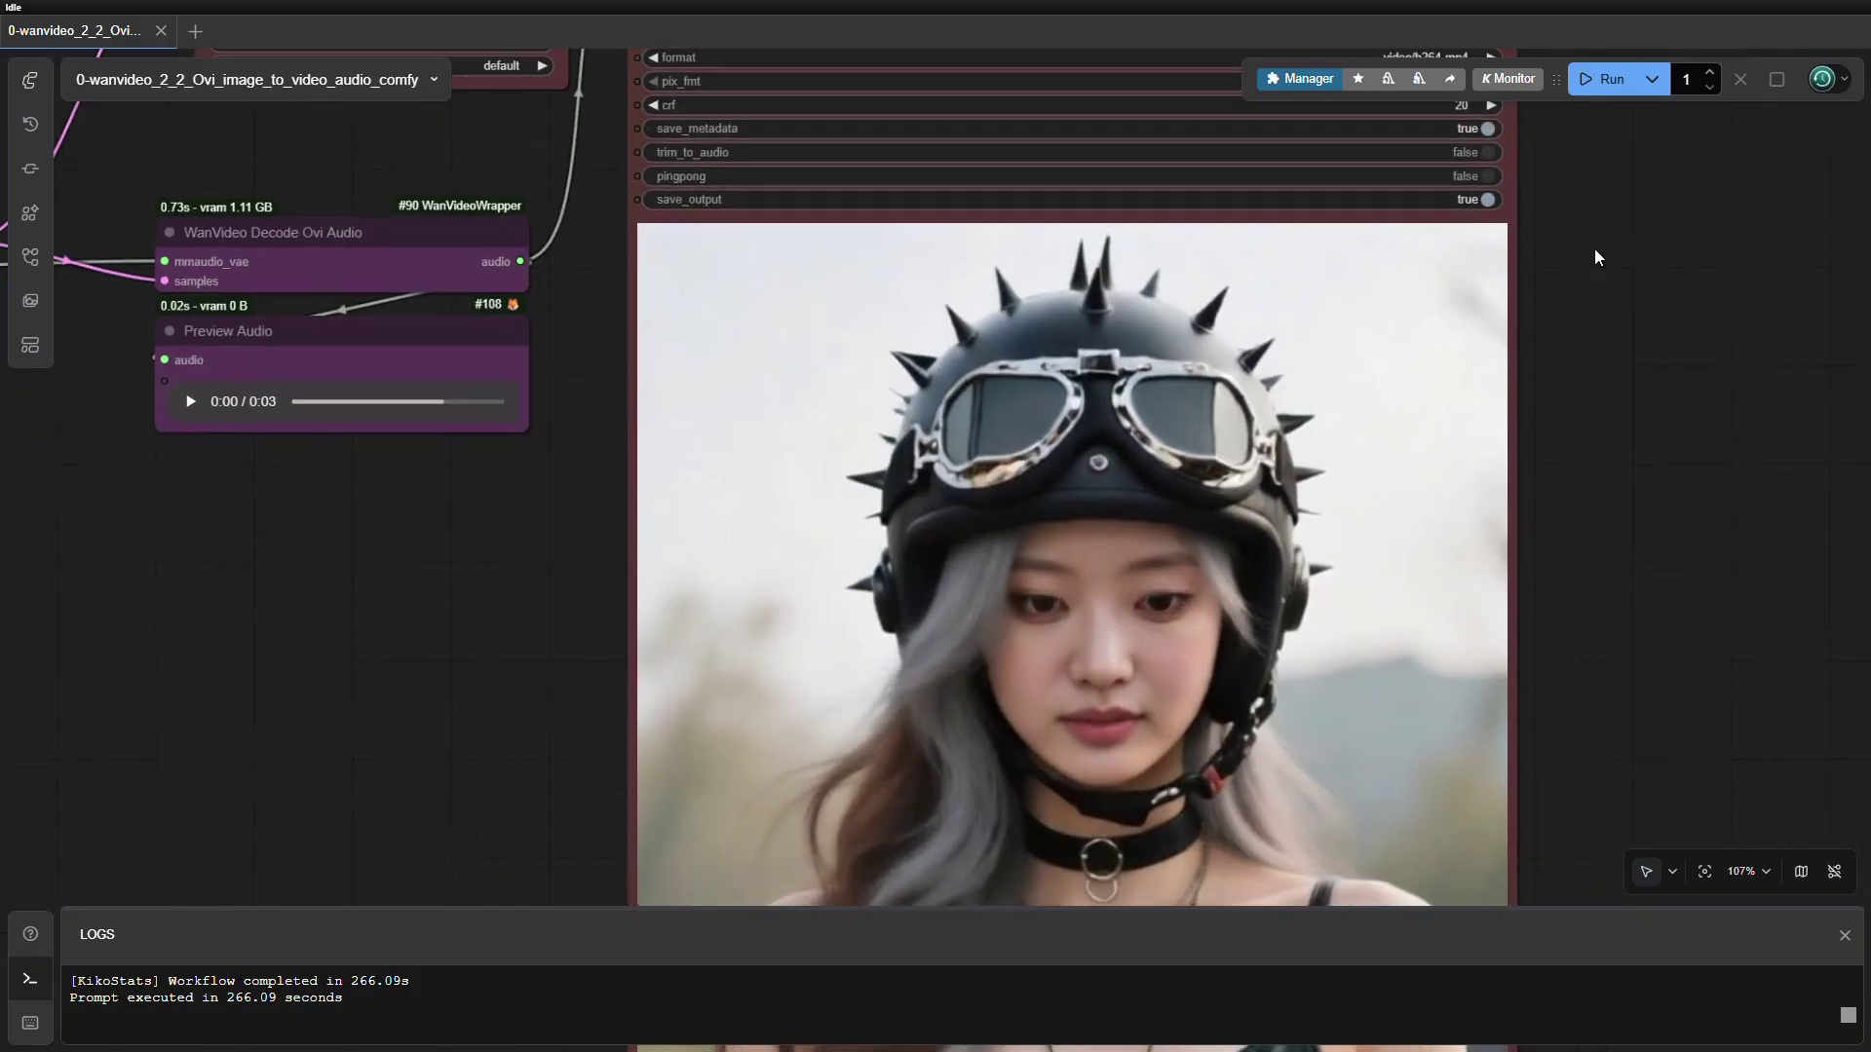
scroll(1594, 248, "down", 2)
left_click_drag(1641, 587, 1547, 448)
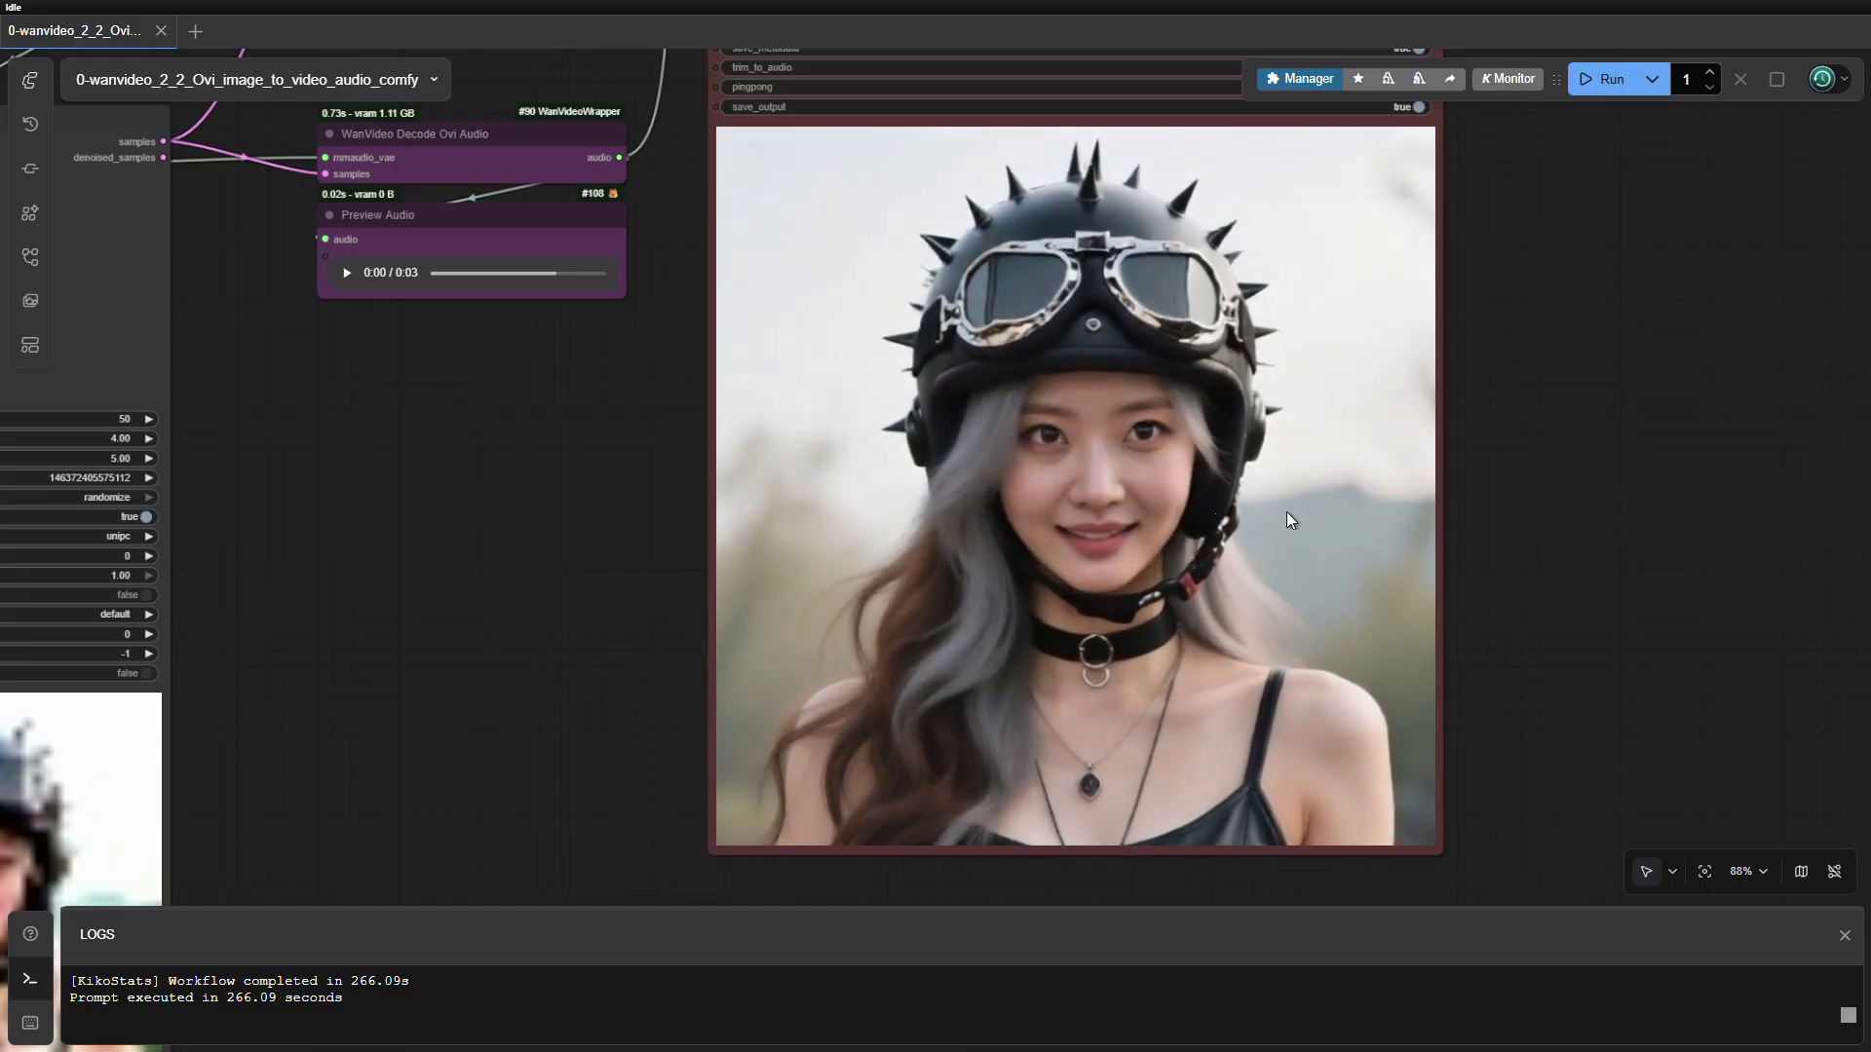
- Read the Model links note above the WanVideo Model Loader
scroll(465, 608, "down", 3)
mouse_move(466, 608)
left_mouse_down()
mouse_move(1261, 634)
mouse_move(1530, 665)
left_mouse_up()
mouse_move(549, 513)
left_mouse_down()
mouse_move(802, 585)
mouse_move(1312, 680)
left_mouse_up()
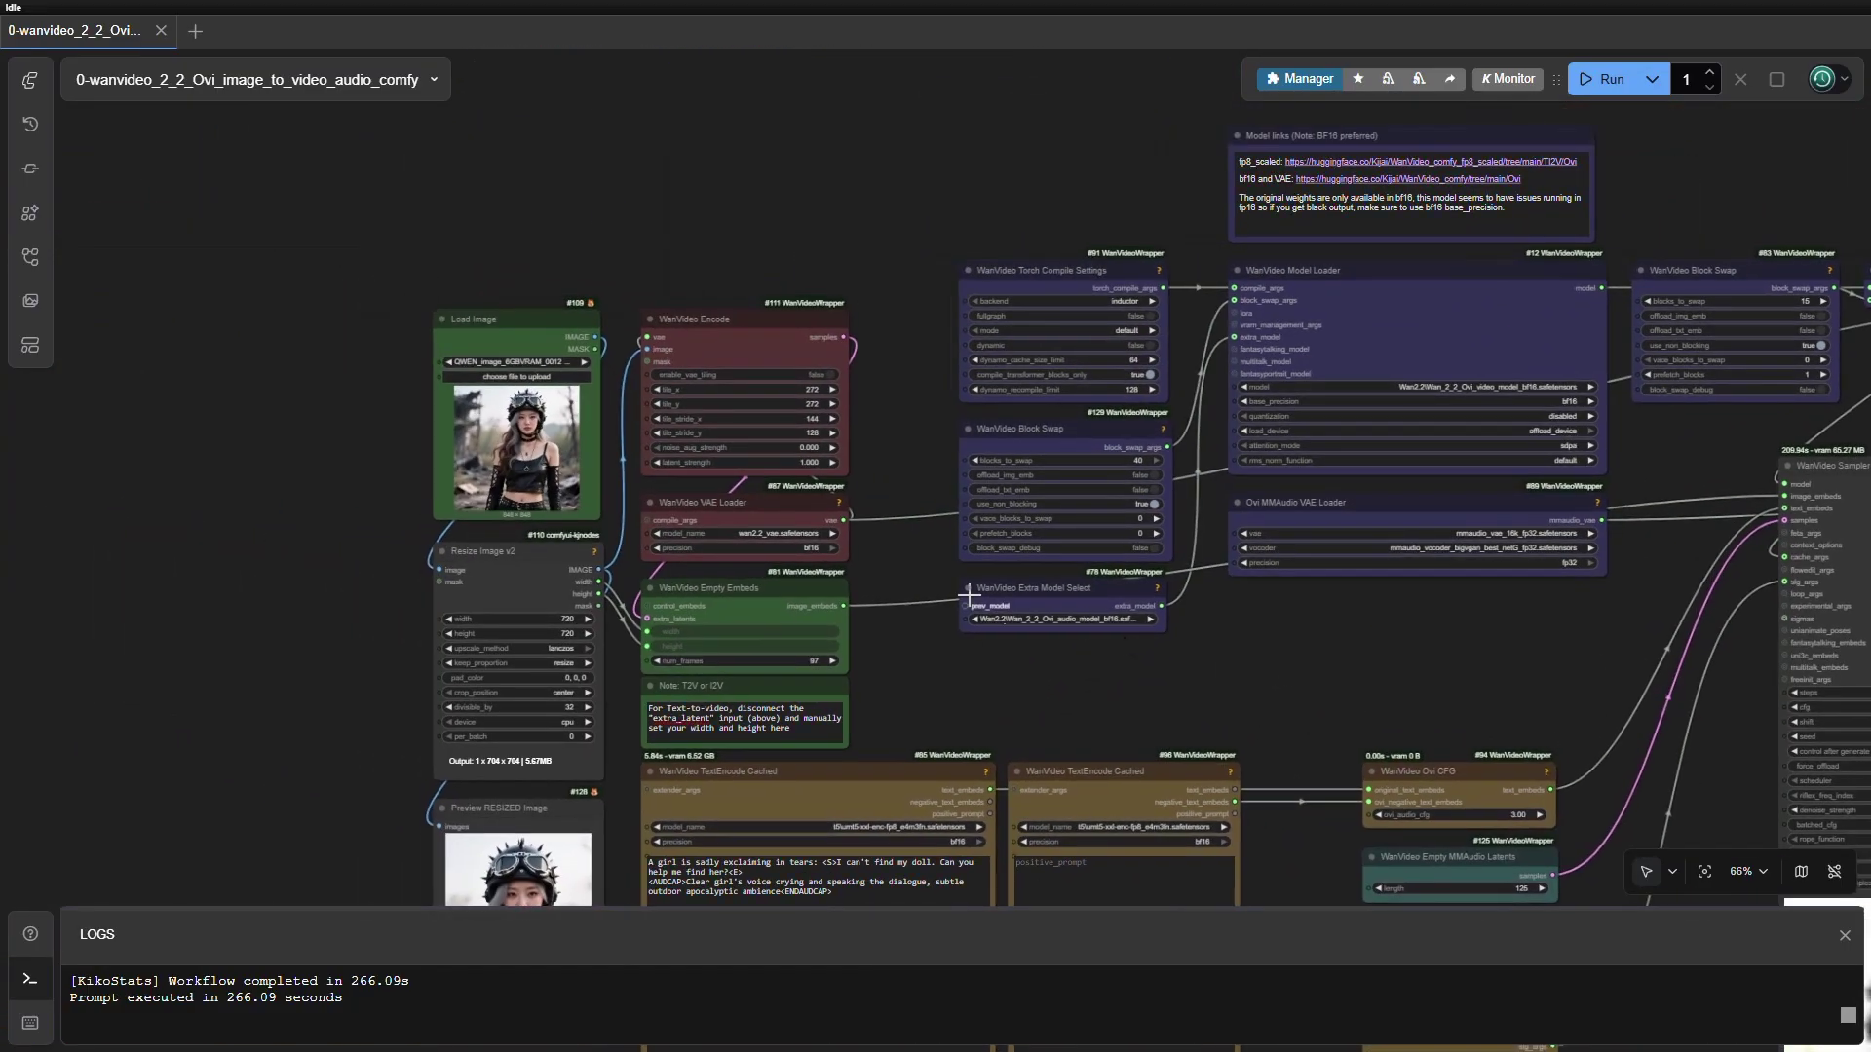
left_click_drag(897, 485, 547, 635)
scroll(1305, 312, "up", 9)
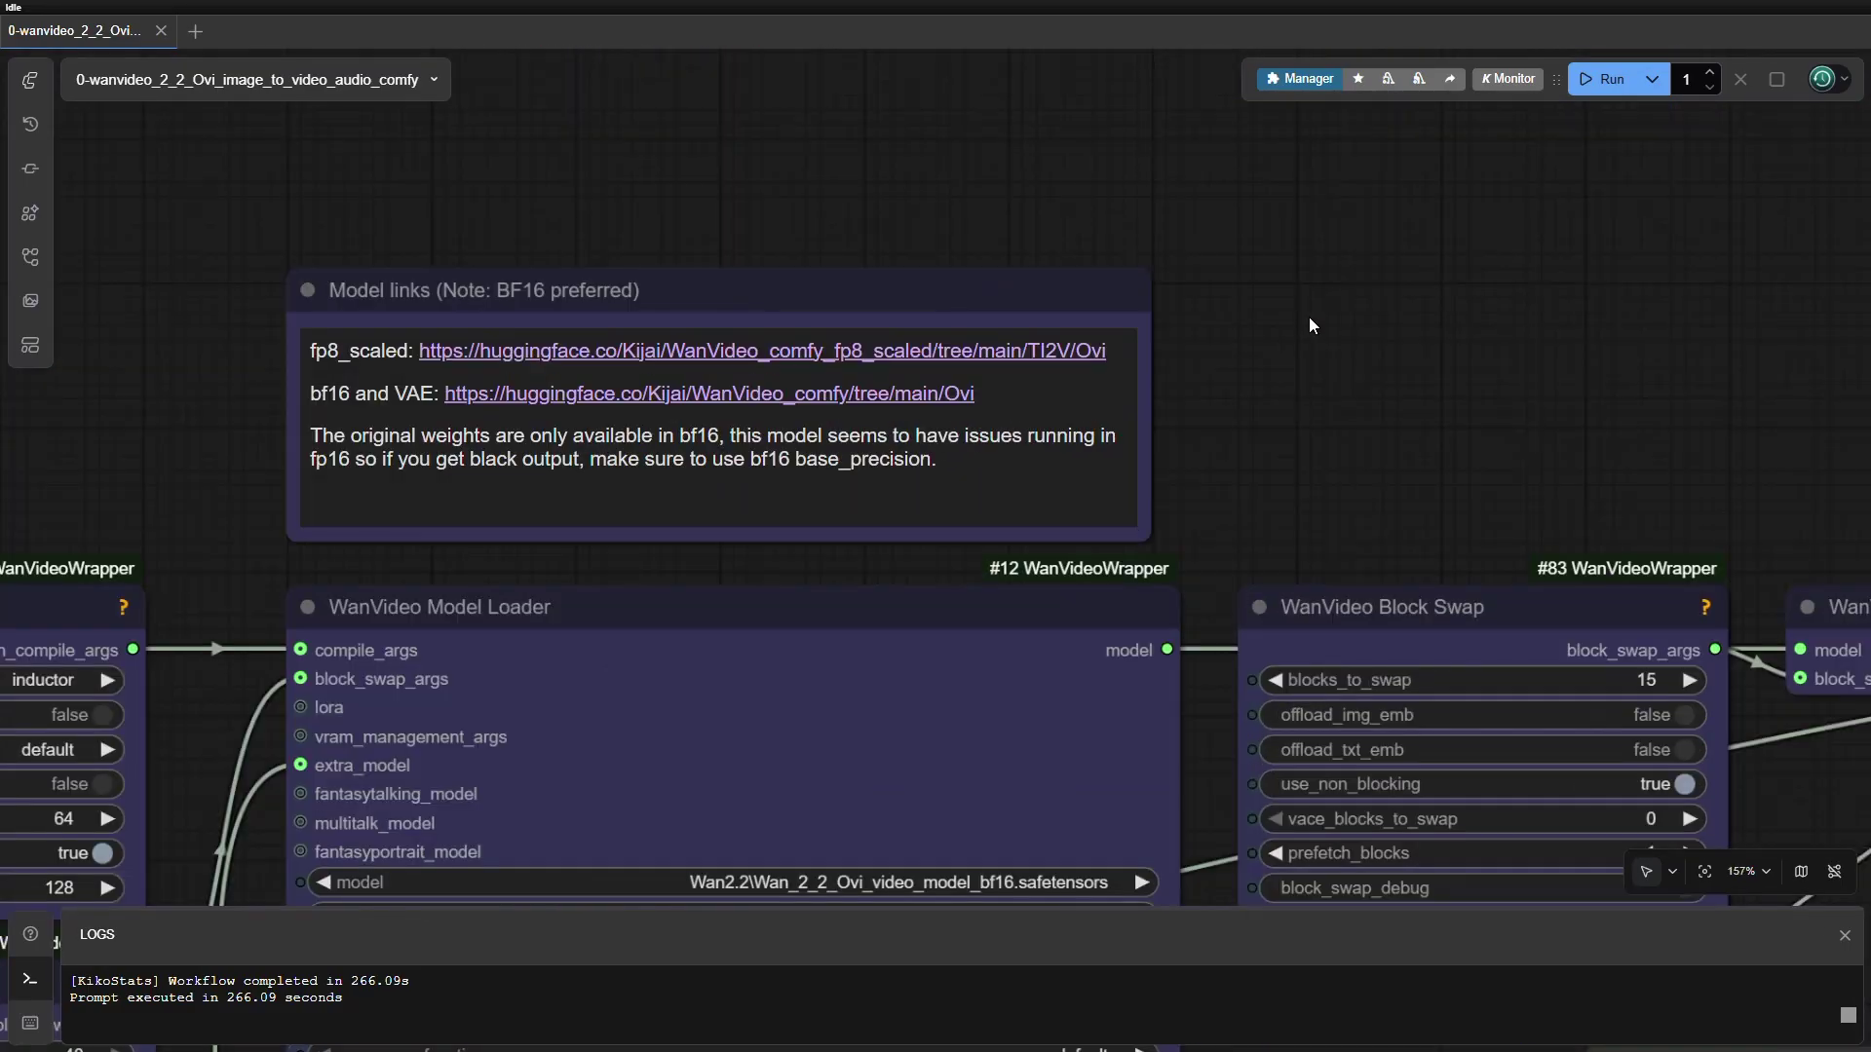
left_click_drag(1556, 380, 1489, 430)
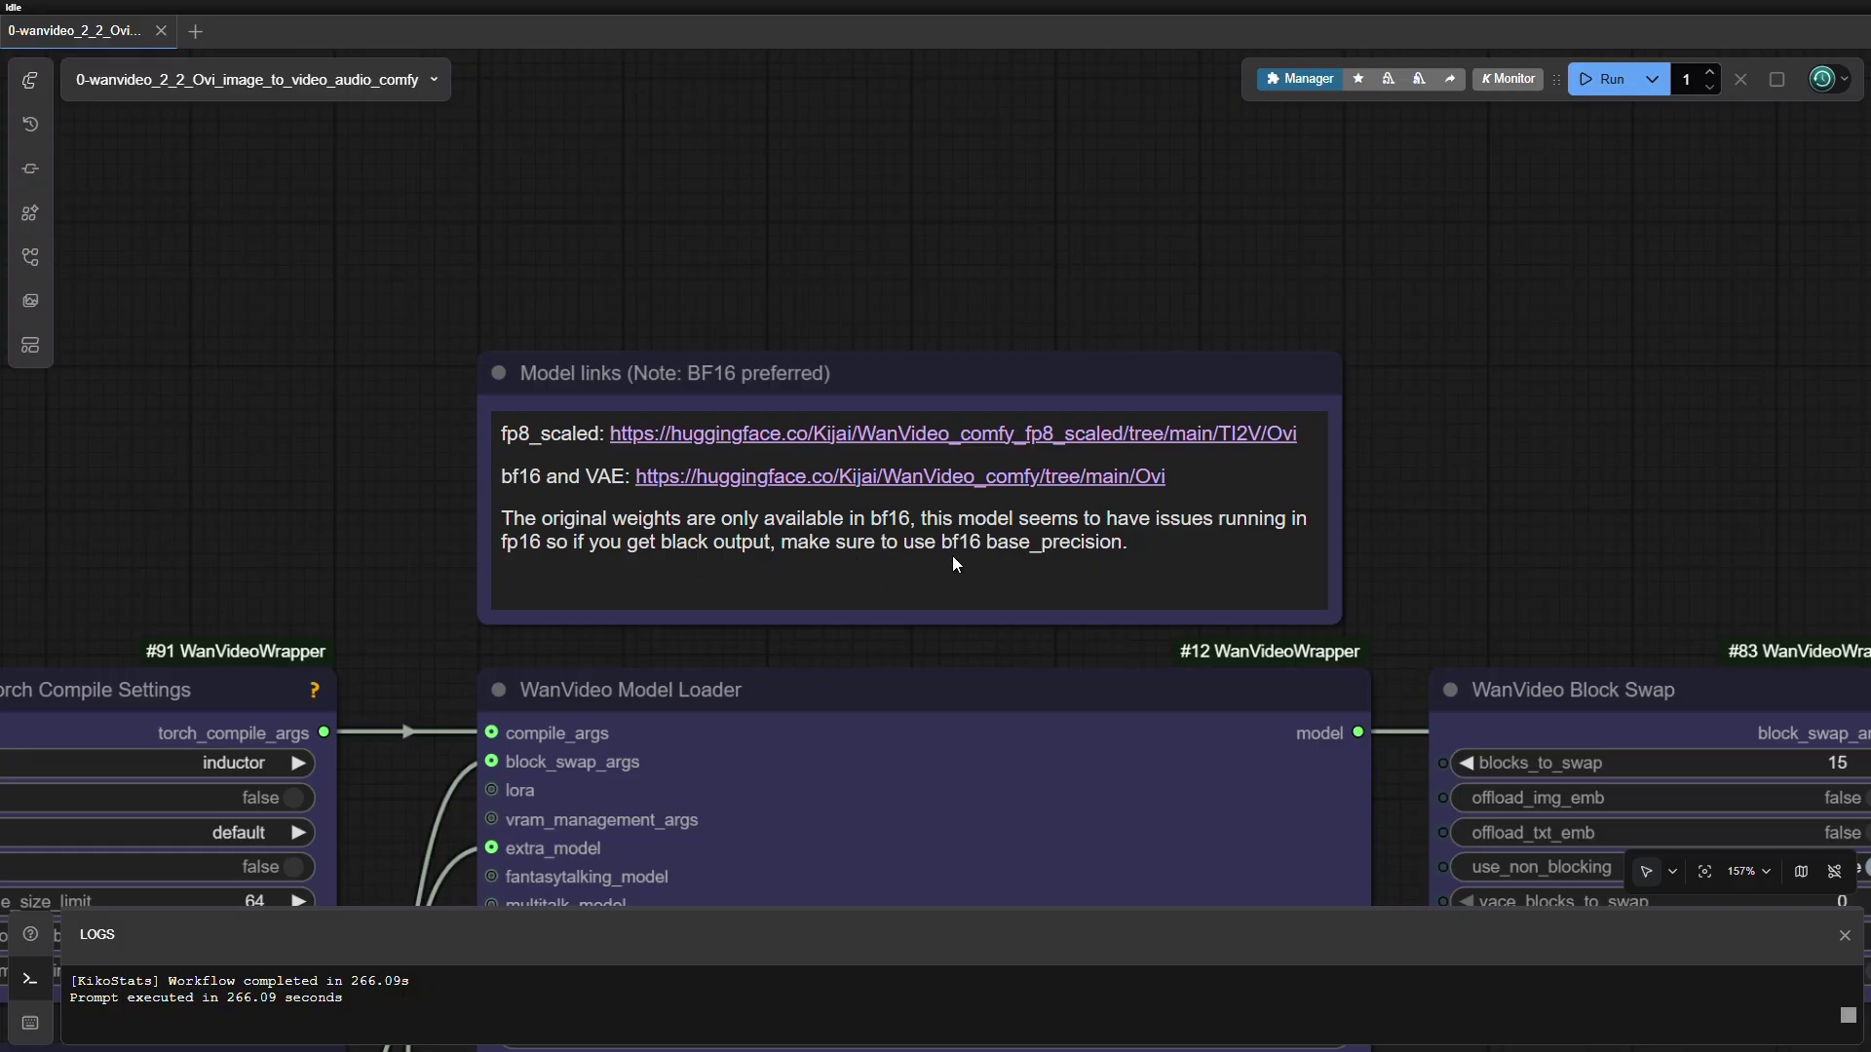
- Check the Model Loader's base_precision against the bf16 advice in the Model links note
left_click_drag(942, 648, 986, 321)
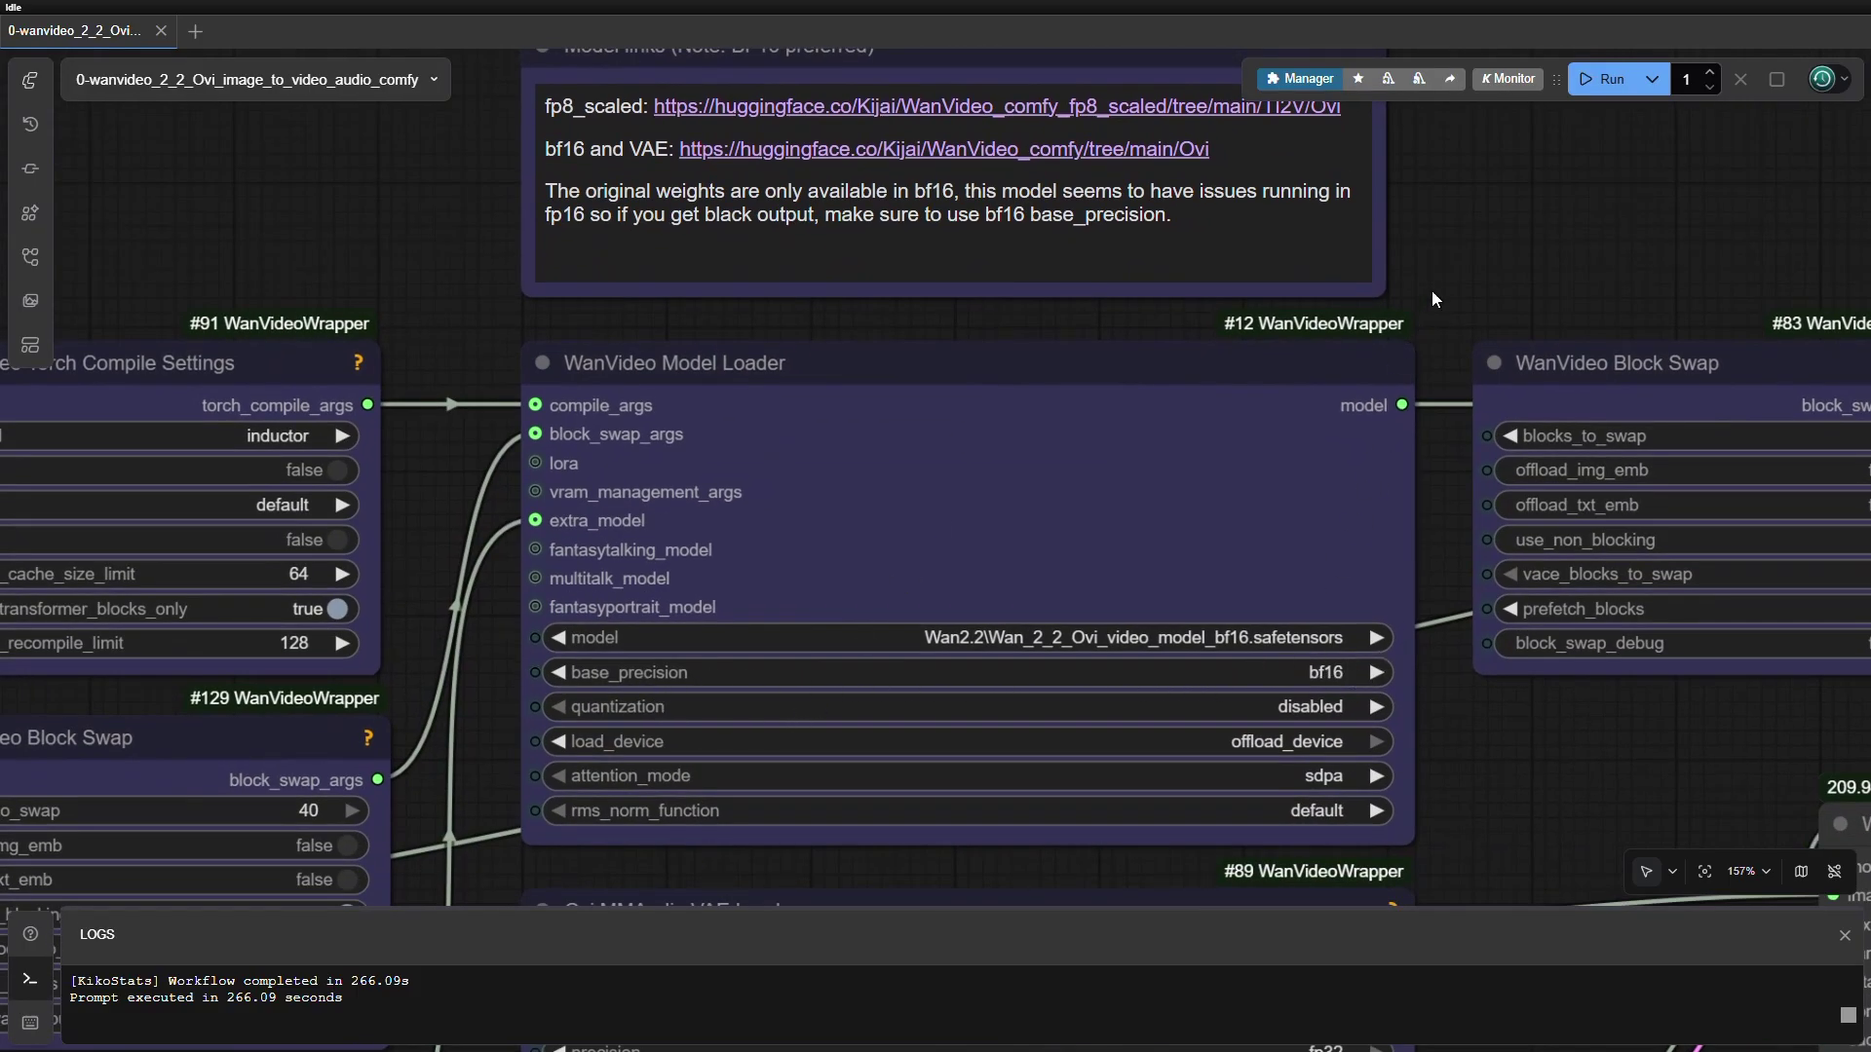
left_click_drag(1434, 299, 1443, 409)
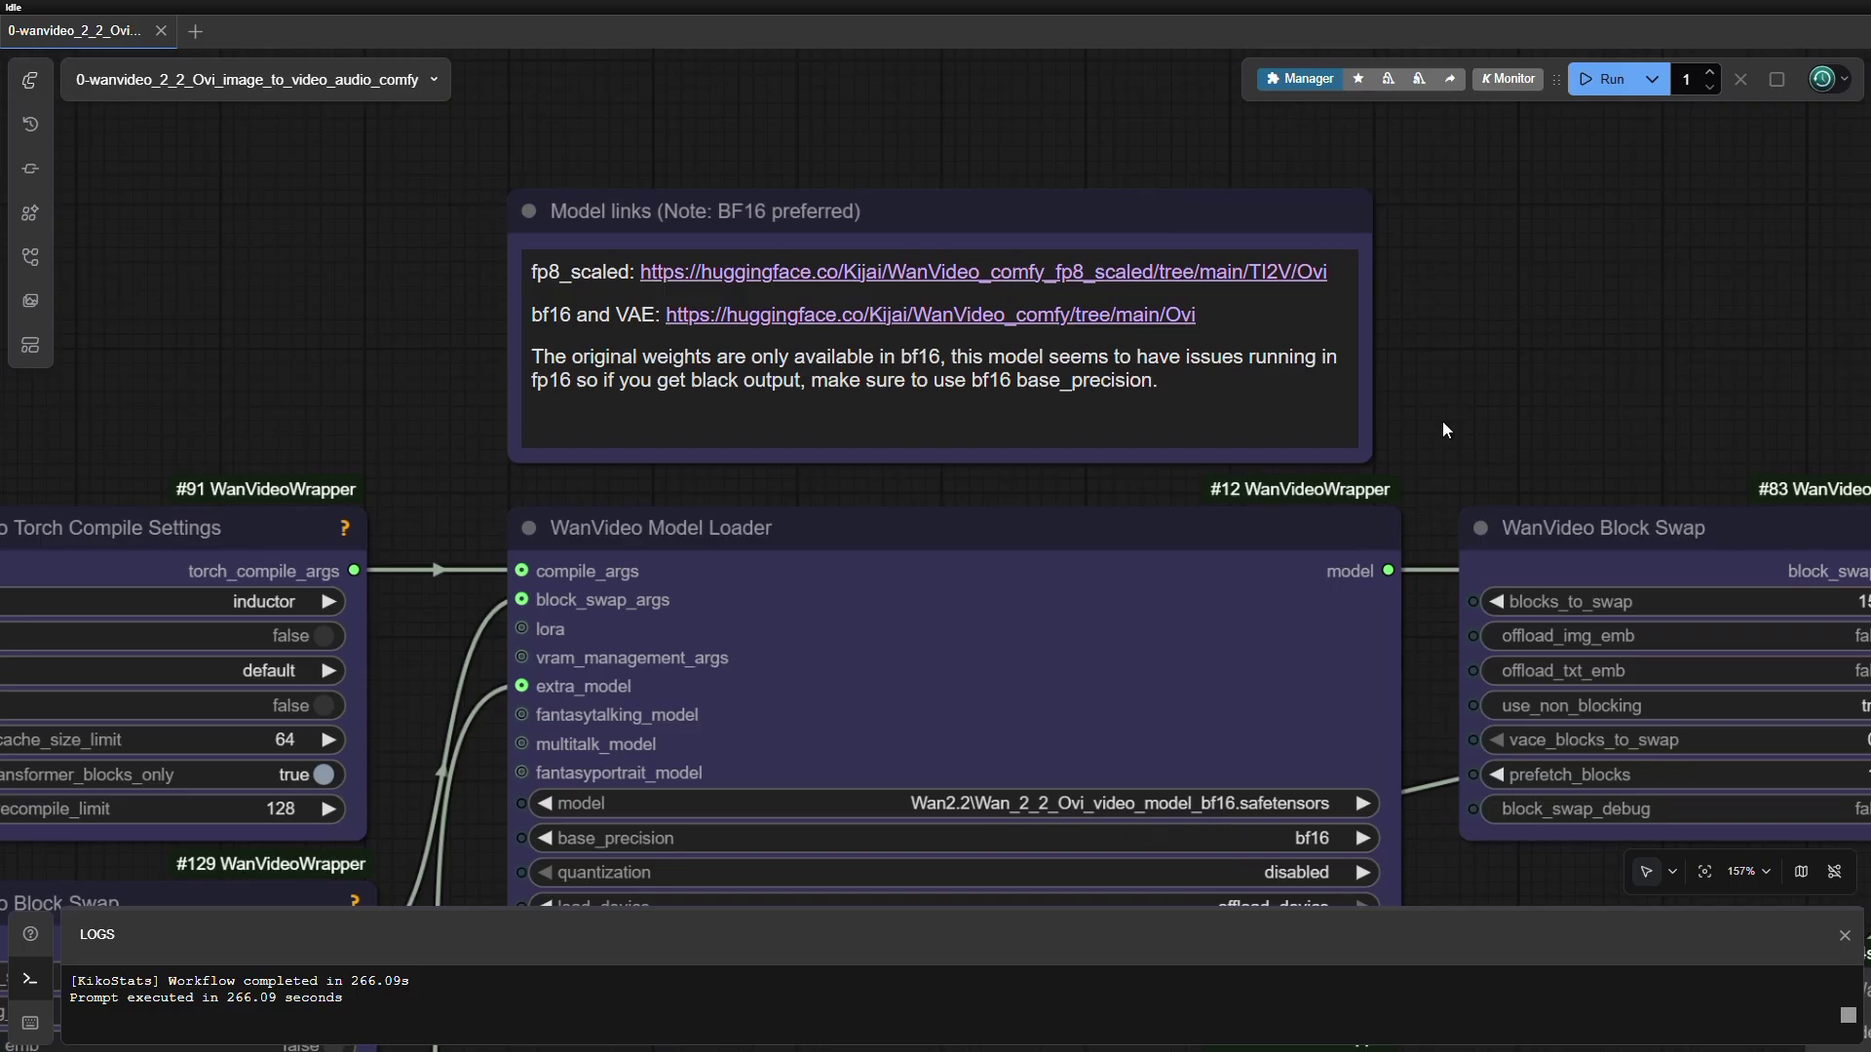
left_click_drag(1442, 421, 1497, 477)
scroll(1532, 419, "up", 2)
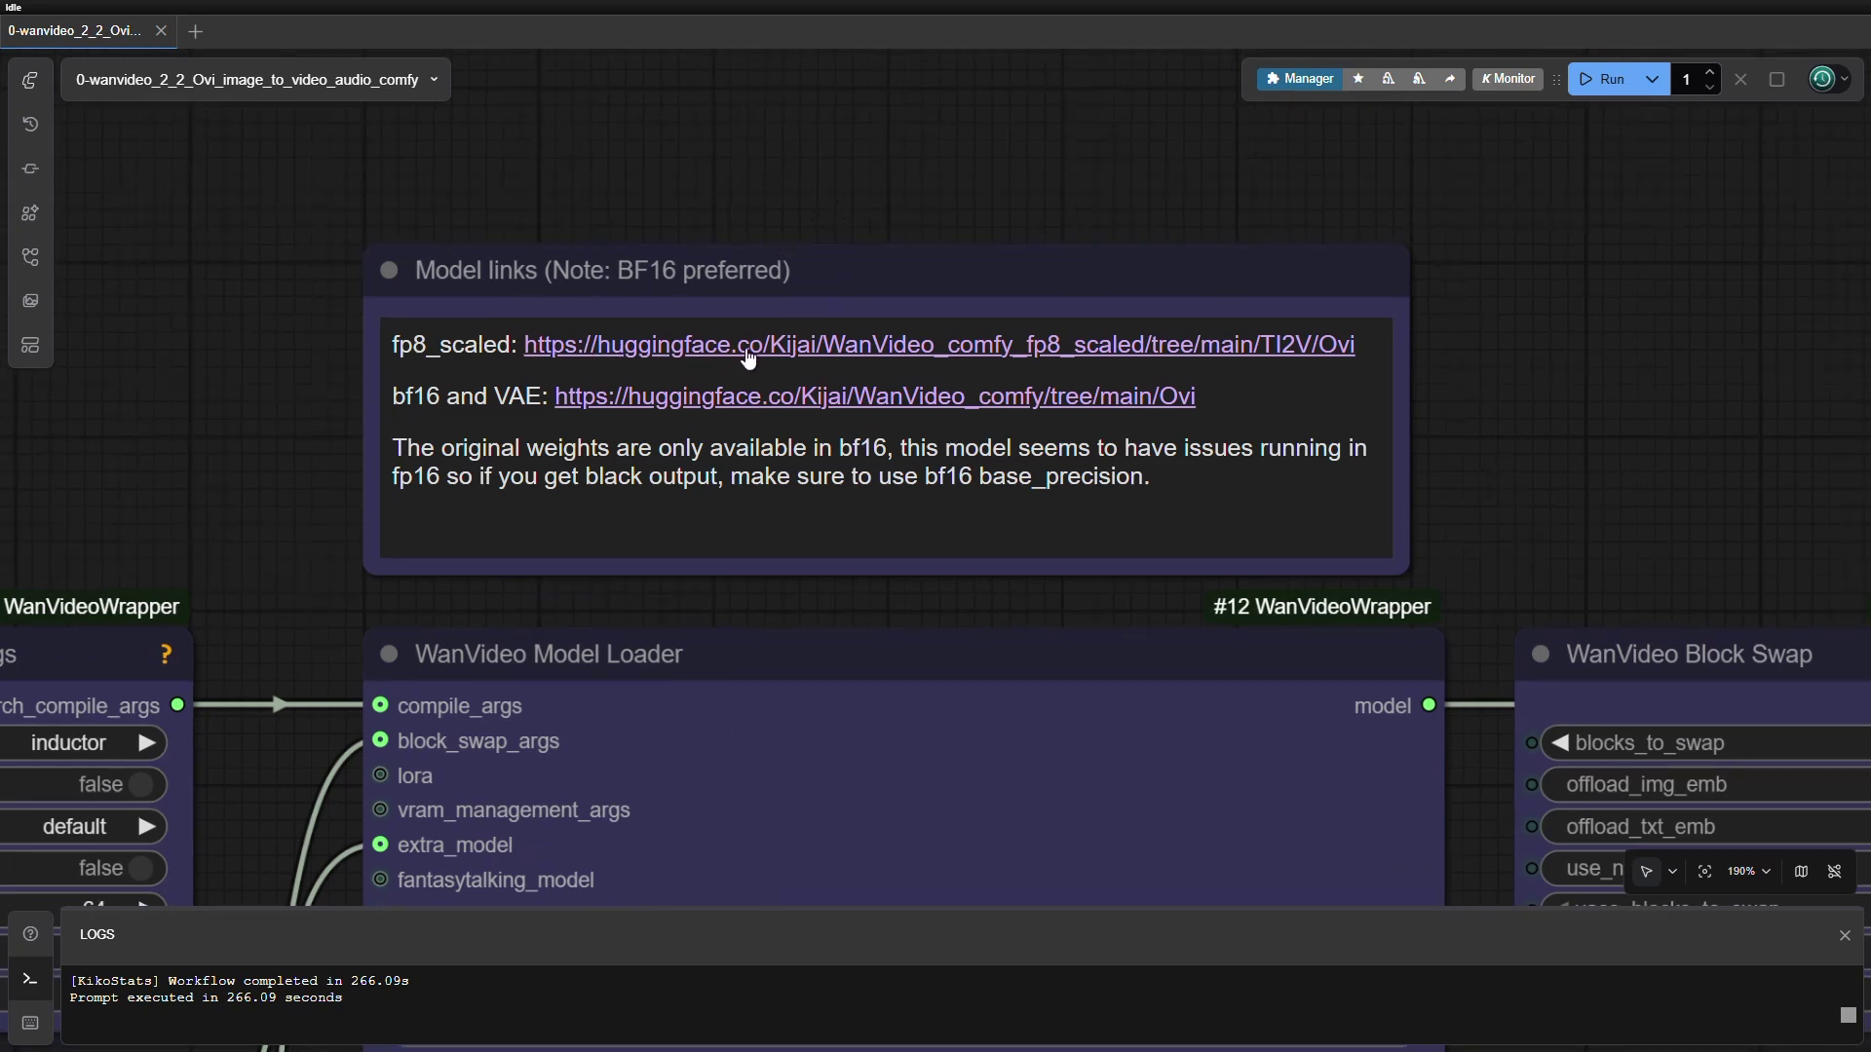
- View the Hugging Face file lists behind the fp8_scaled link and the bf16 and VAE link, returning to the workflow after each
left_click(851, 347)
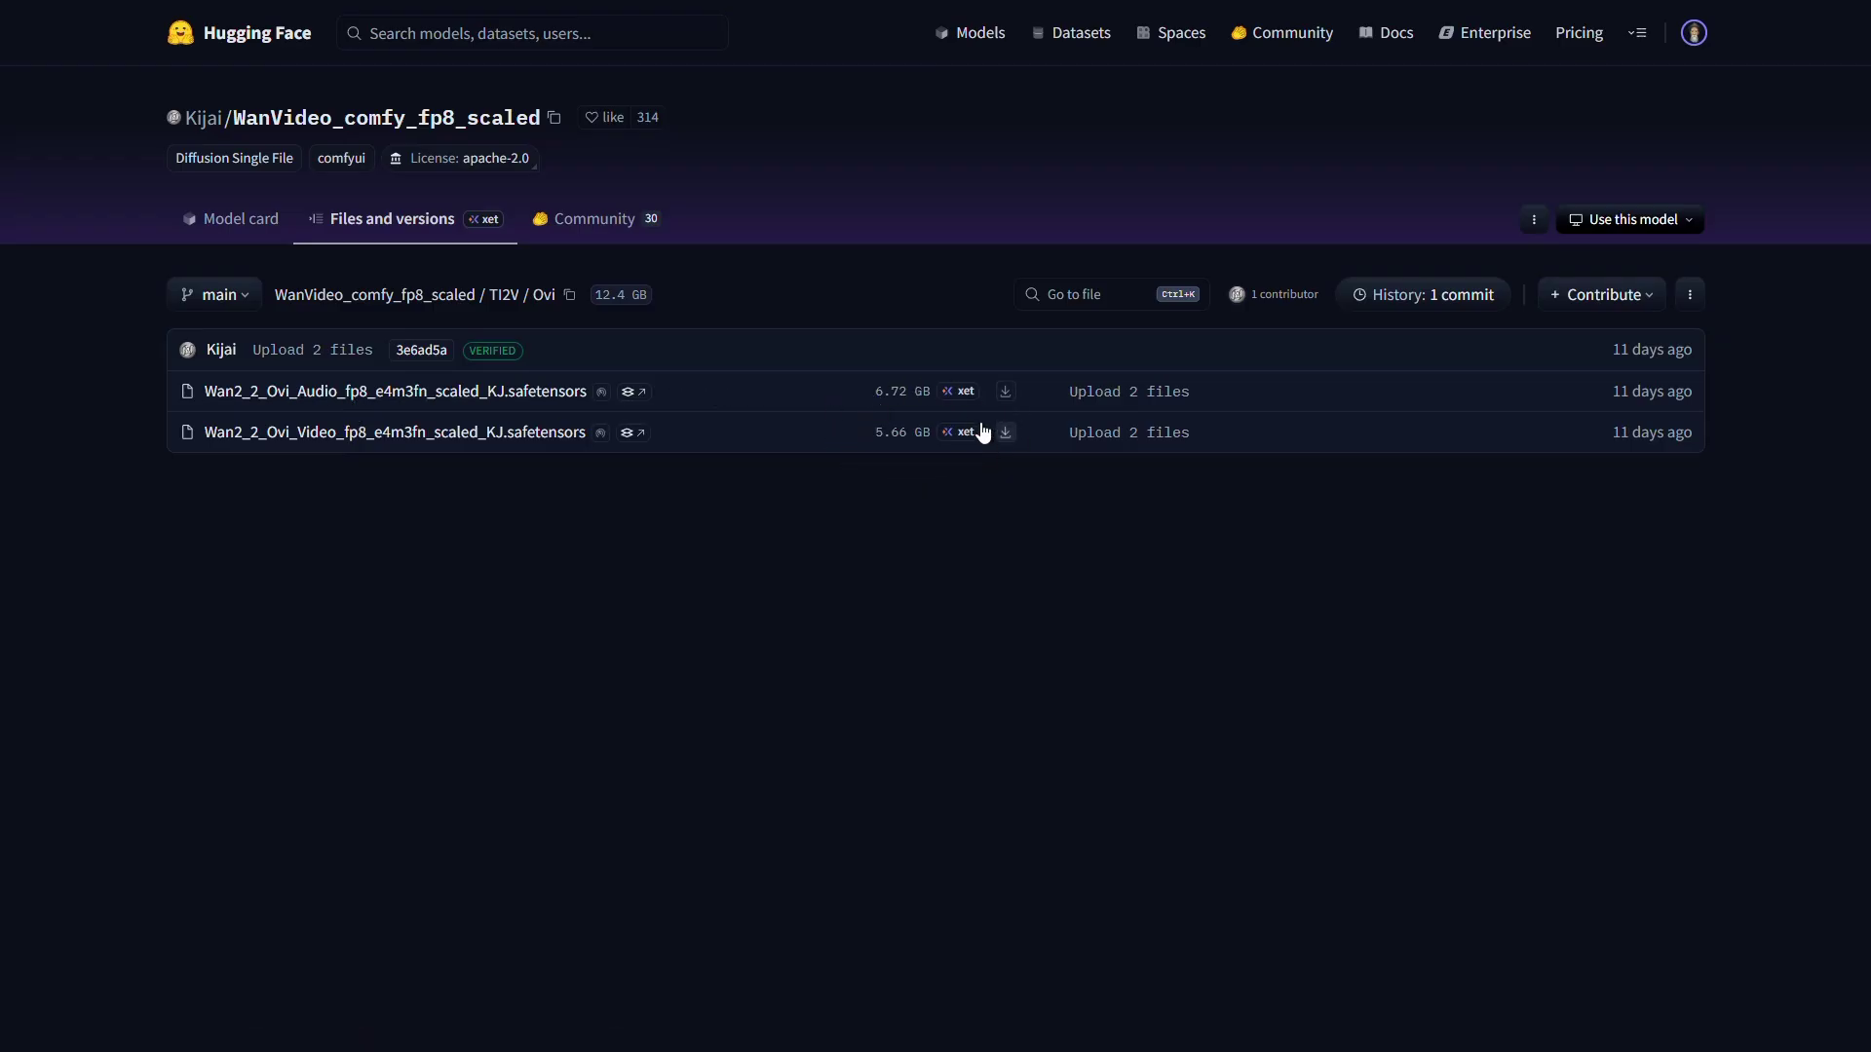
left_click(814, 2)
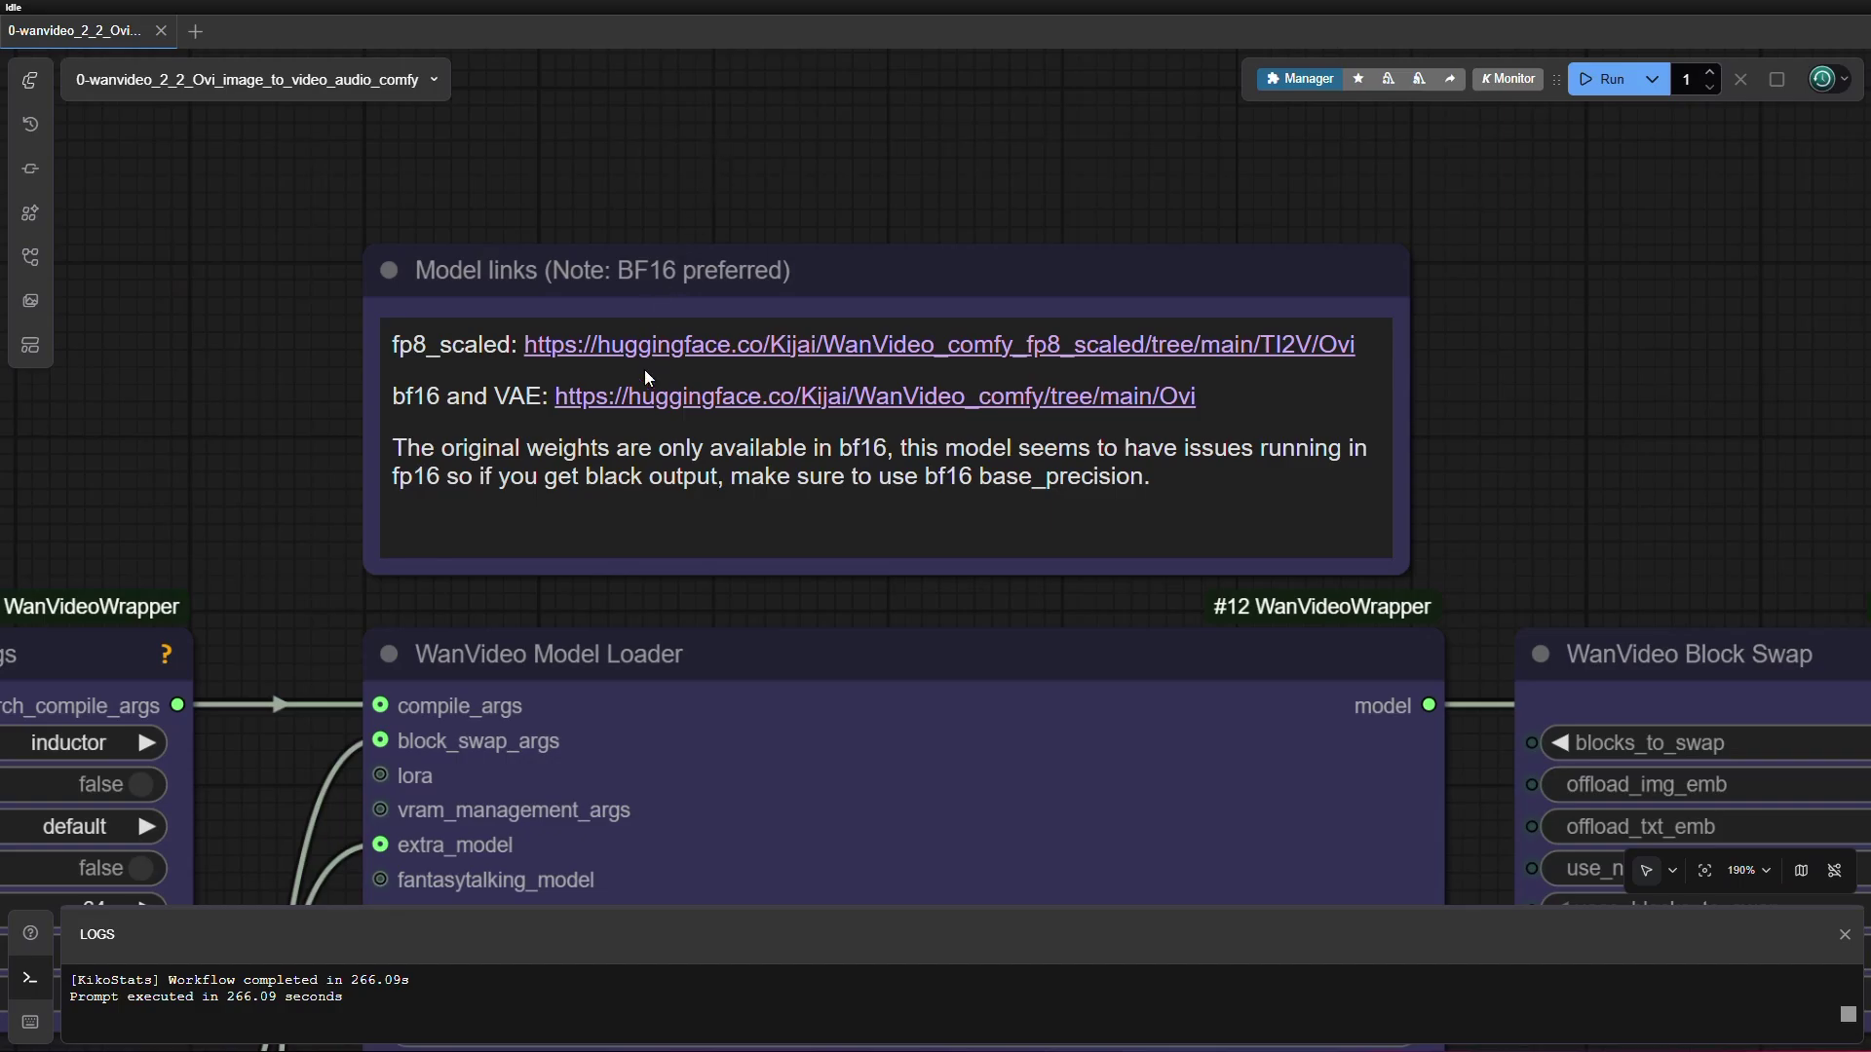
left_click(709, 399)
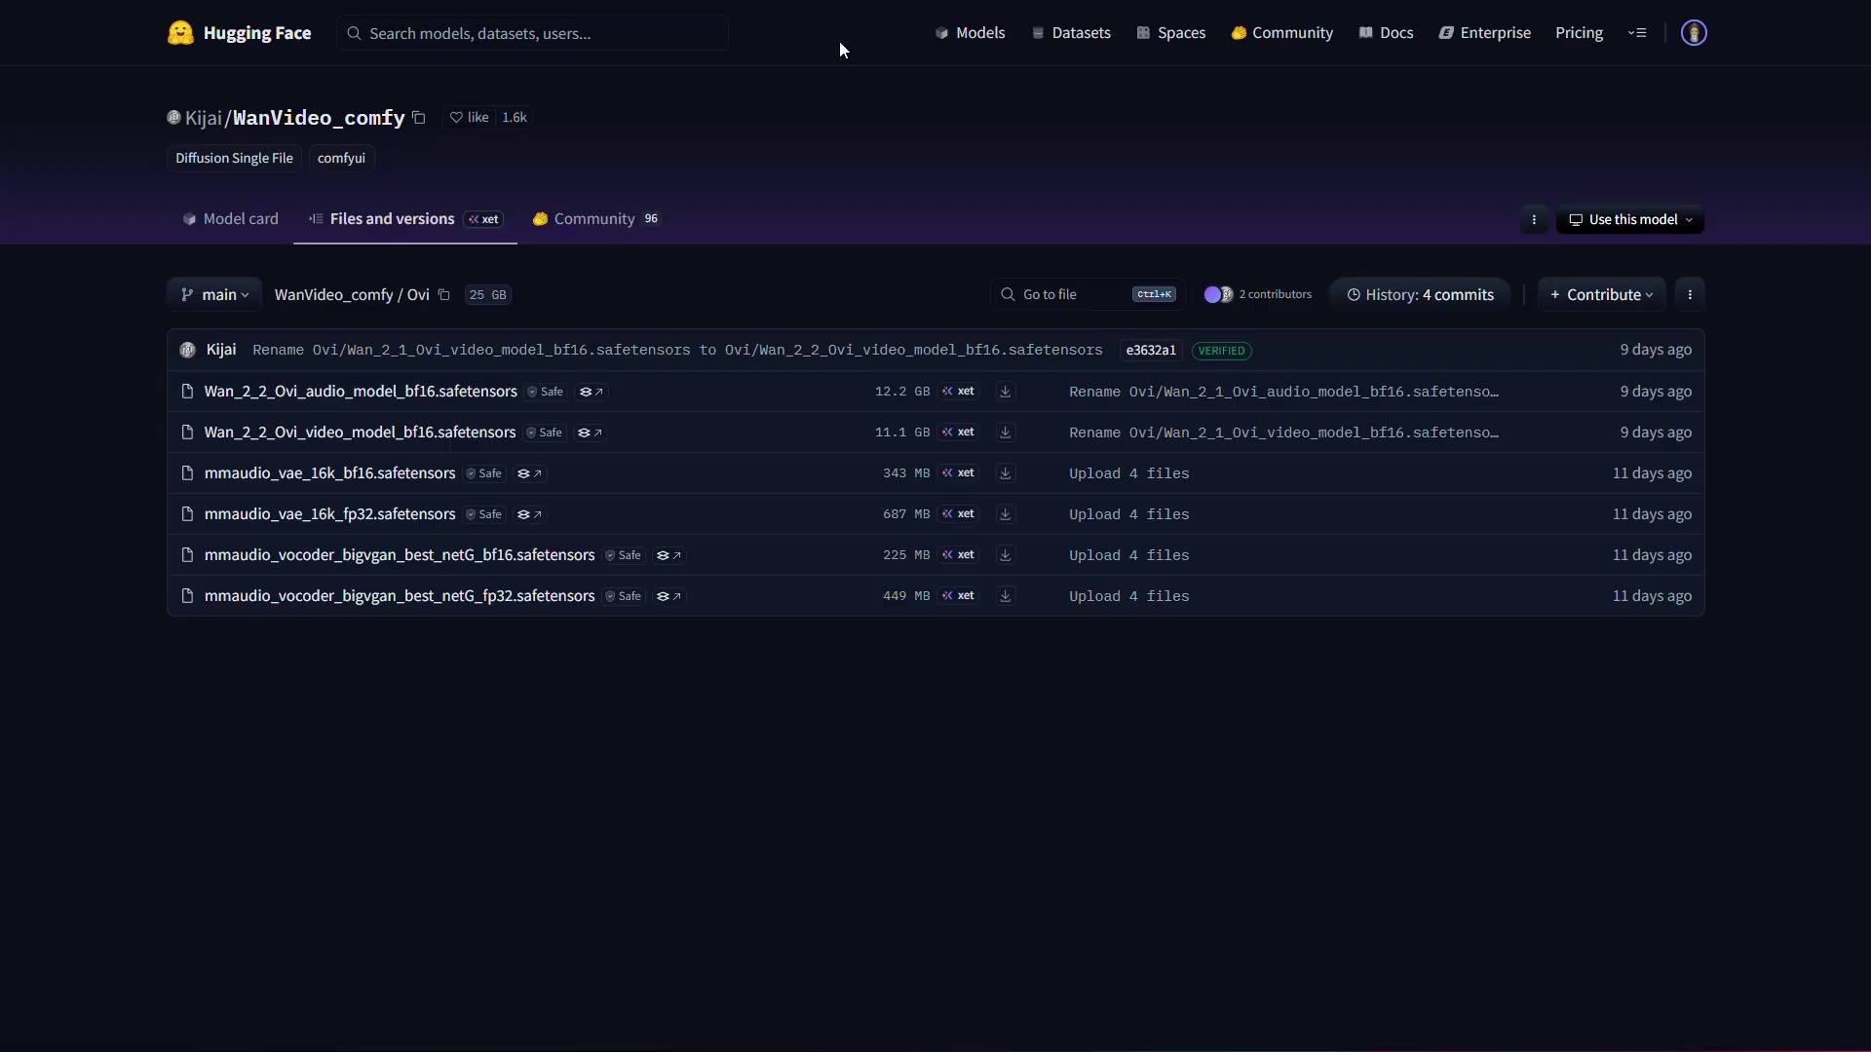
key("ctrl+w")
- Check which video model, audio model, VAE and vocoder are selected in the Model Loader, Extra Model Select and MMAudio VAE Loader
left_click_drag(839, 193, 811, 80)
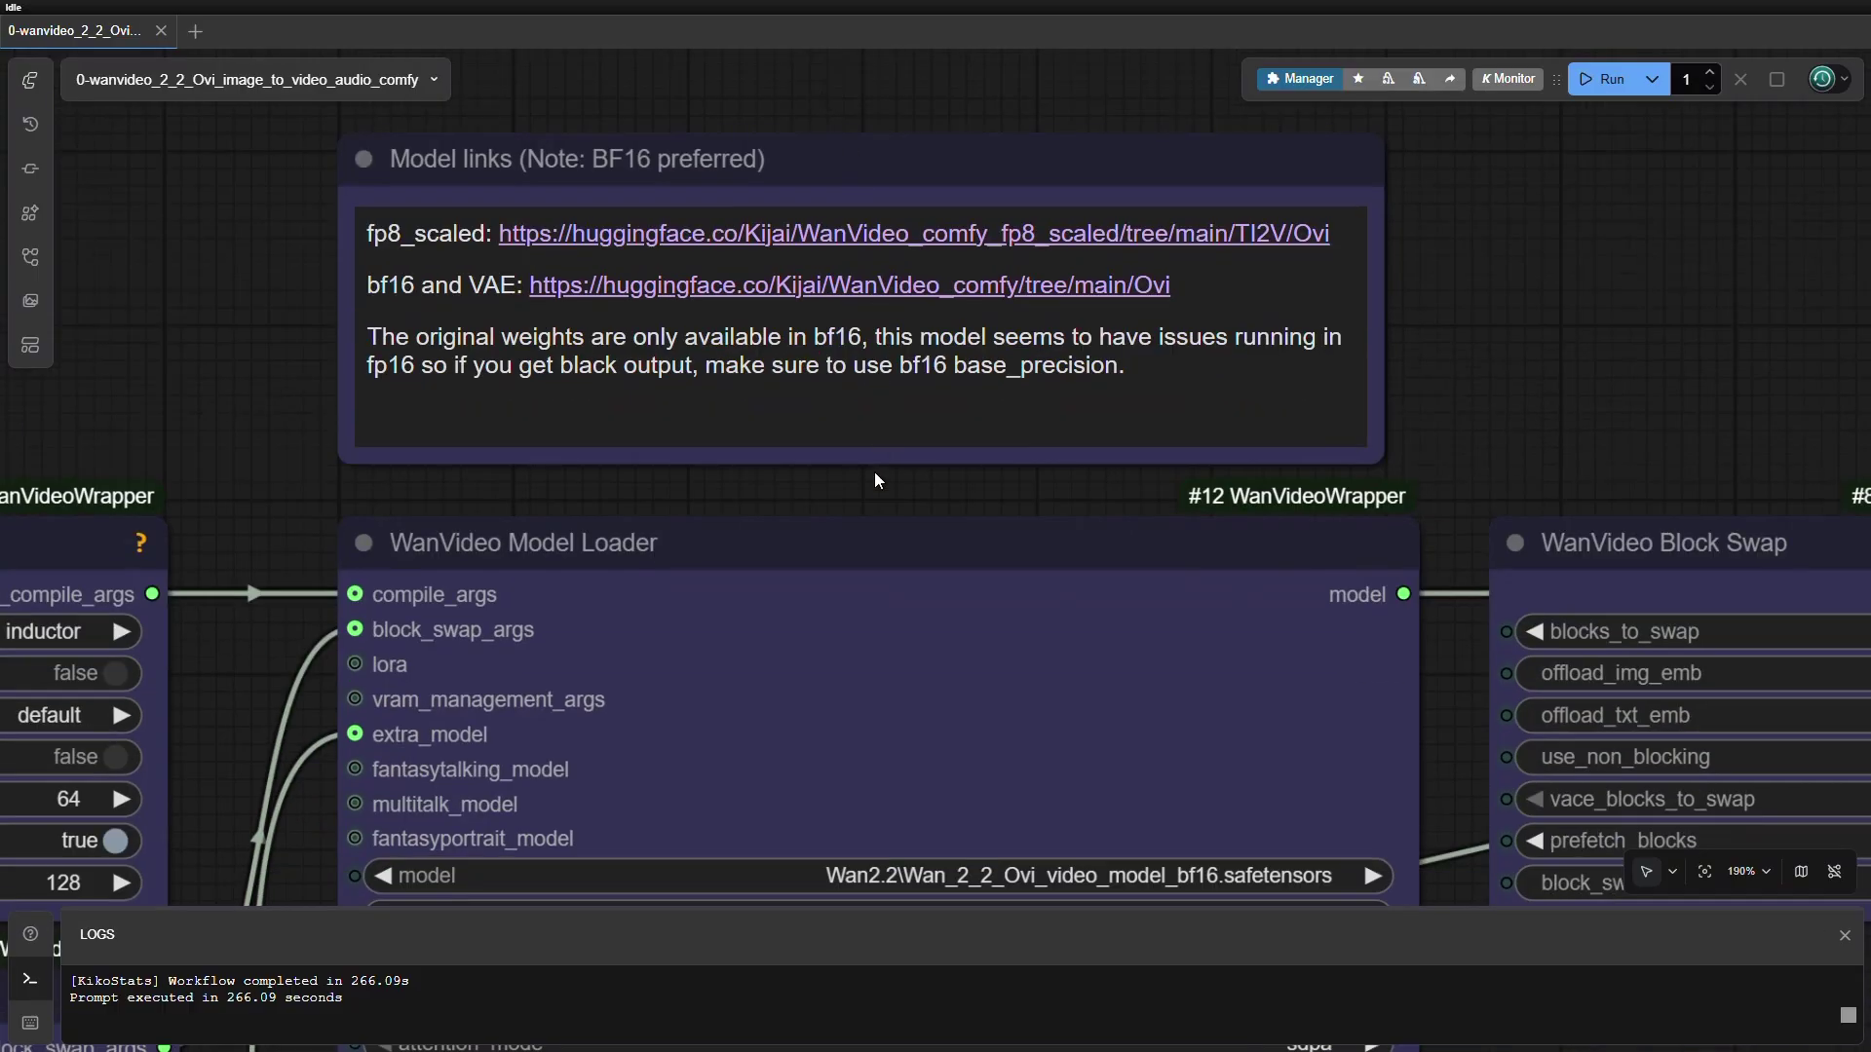
scroll(877, 481, "down", 2)
scroll(1428, 763, "down", 1)
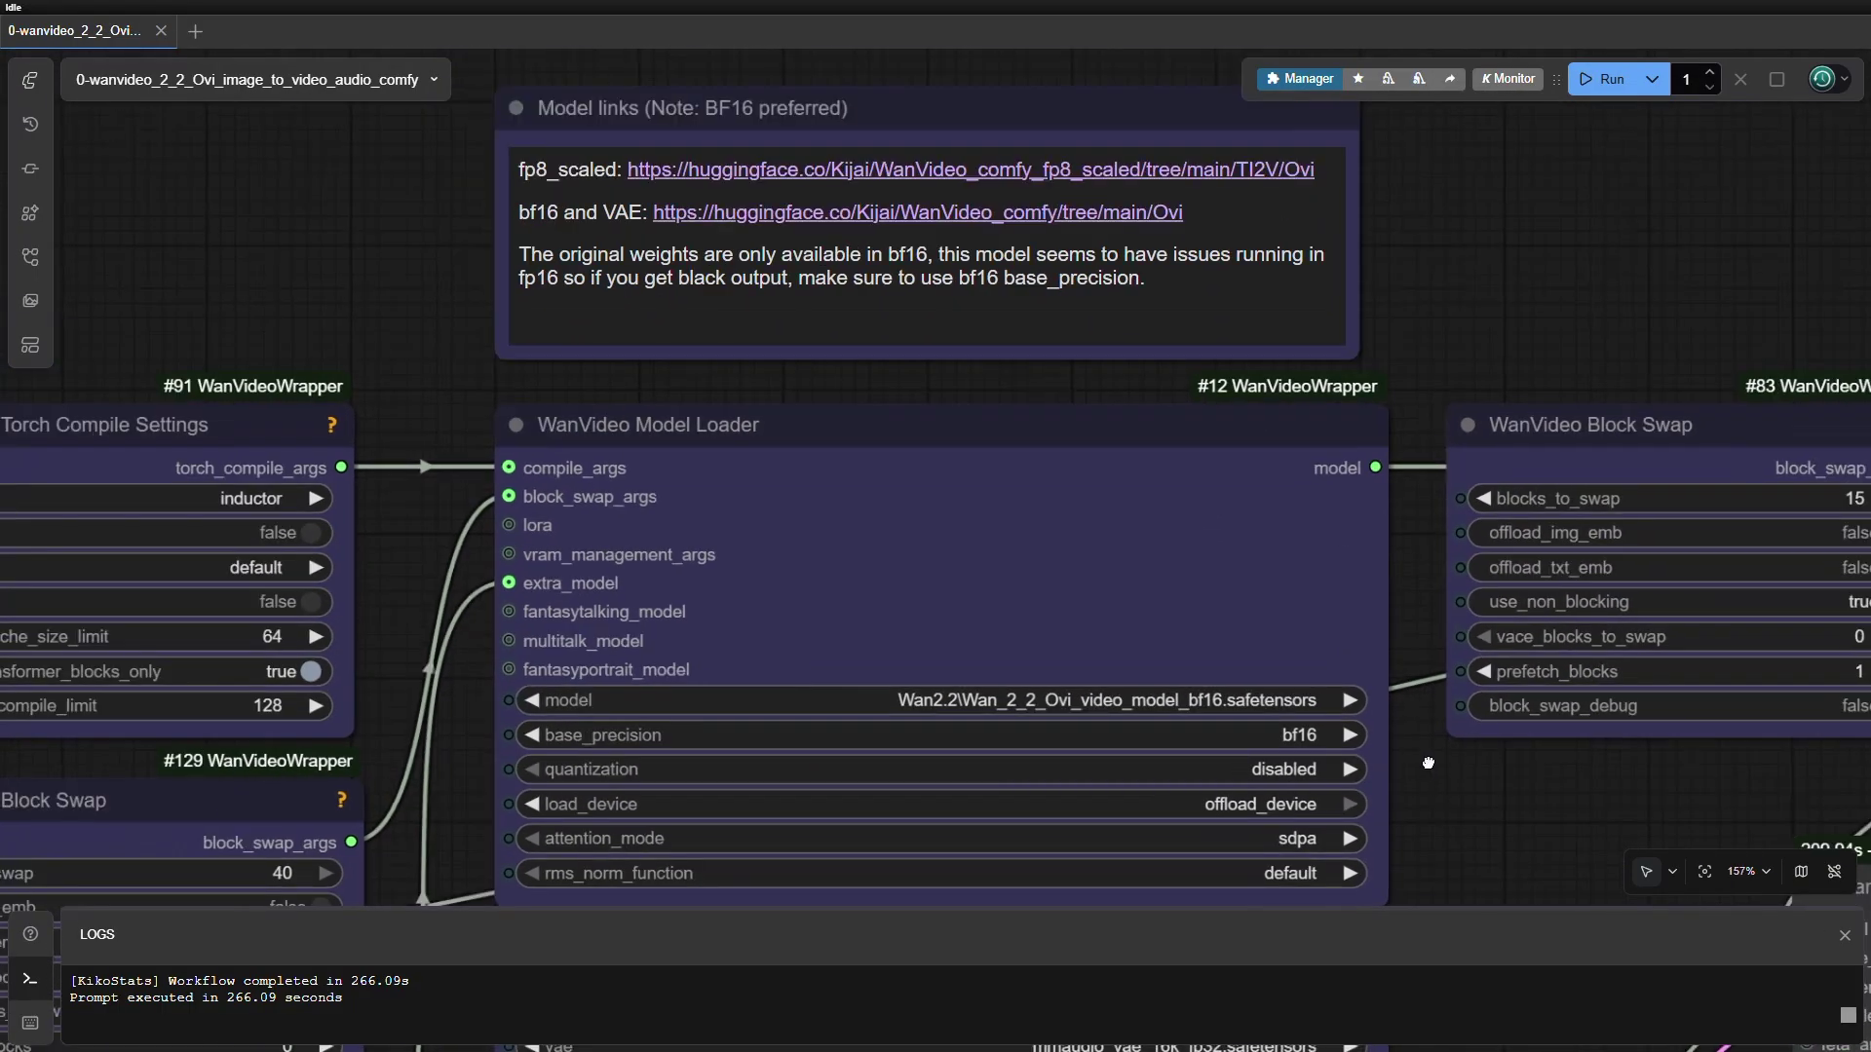
left_click_drag(1429, 763, 1446, 682)
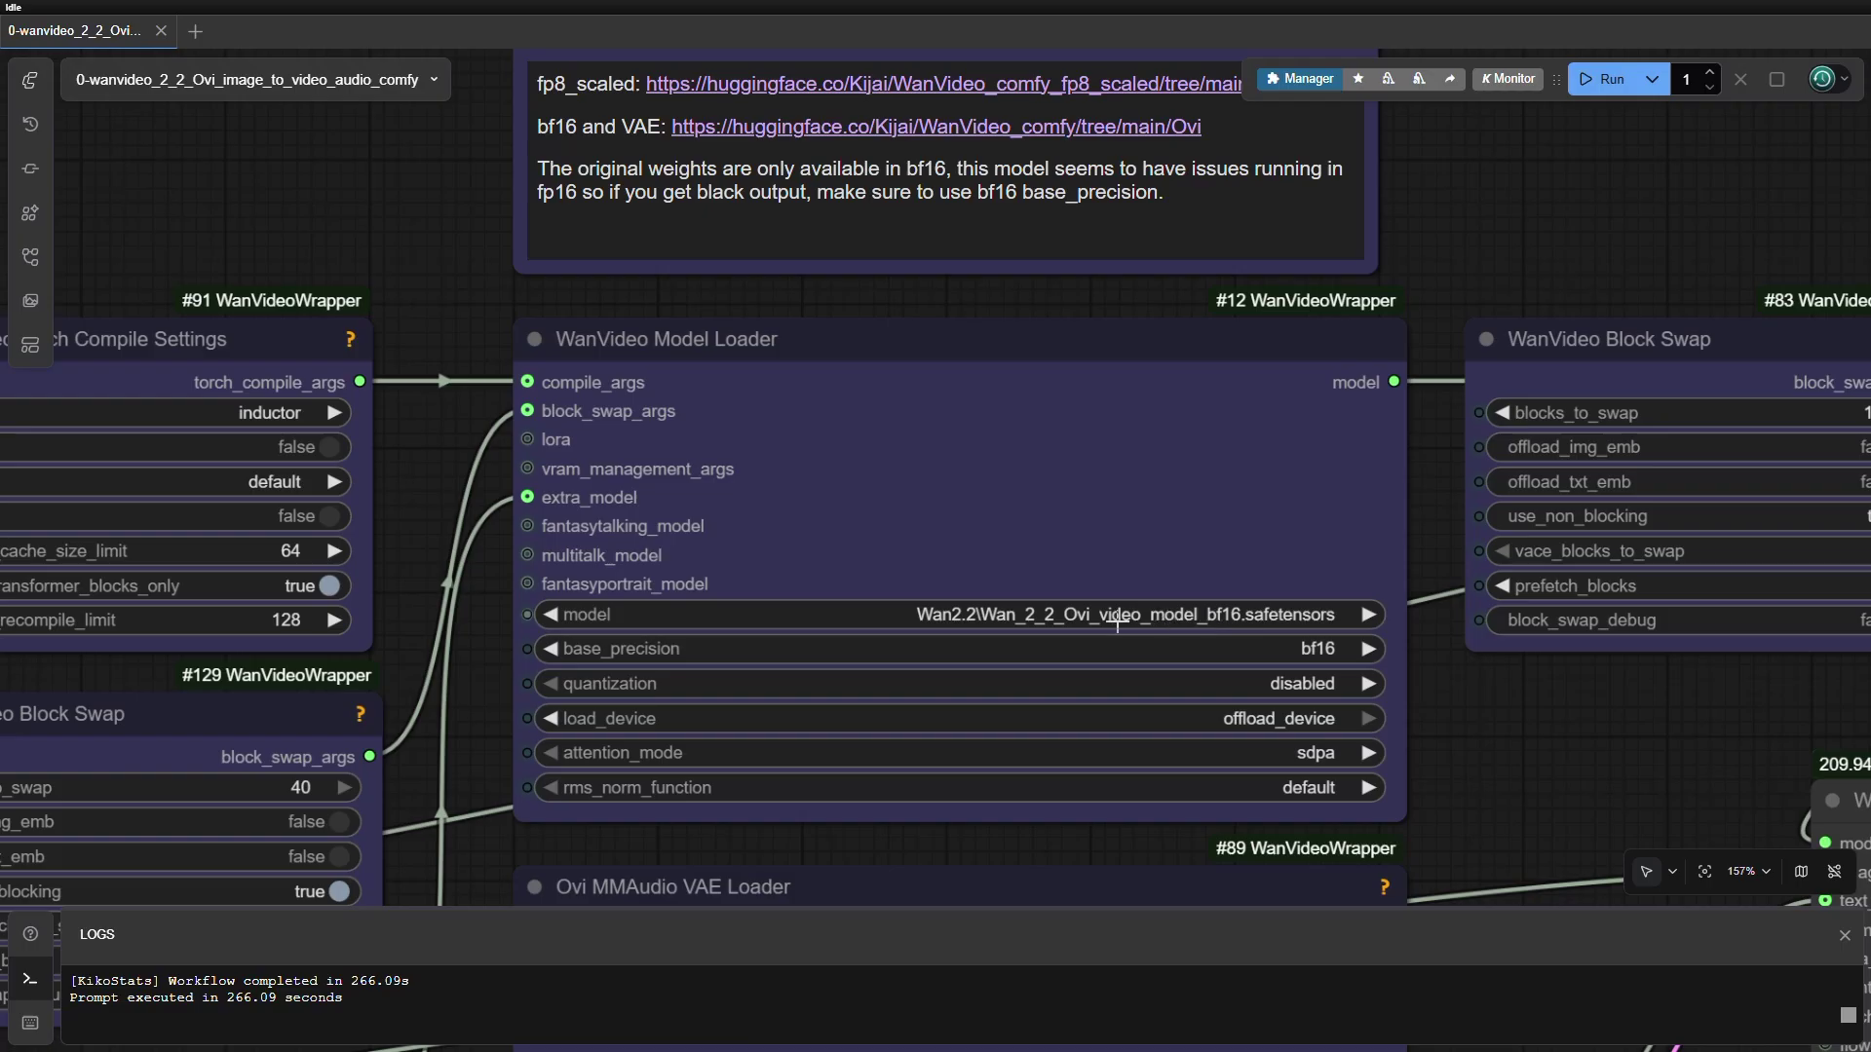
left_click_drag(423, 594, 761, 278)
left_click_drag(732, 589, 694, 454)
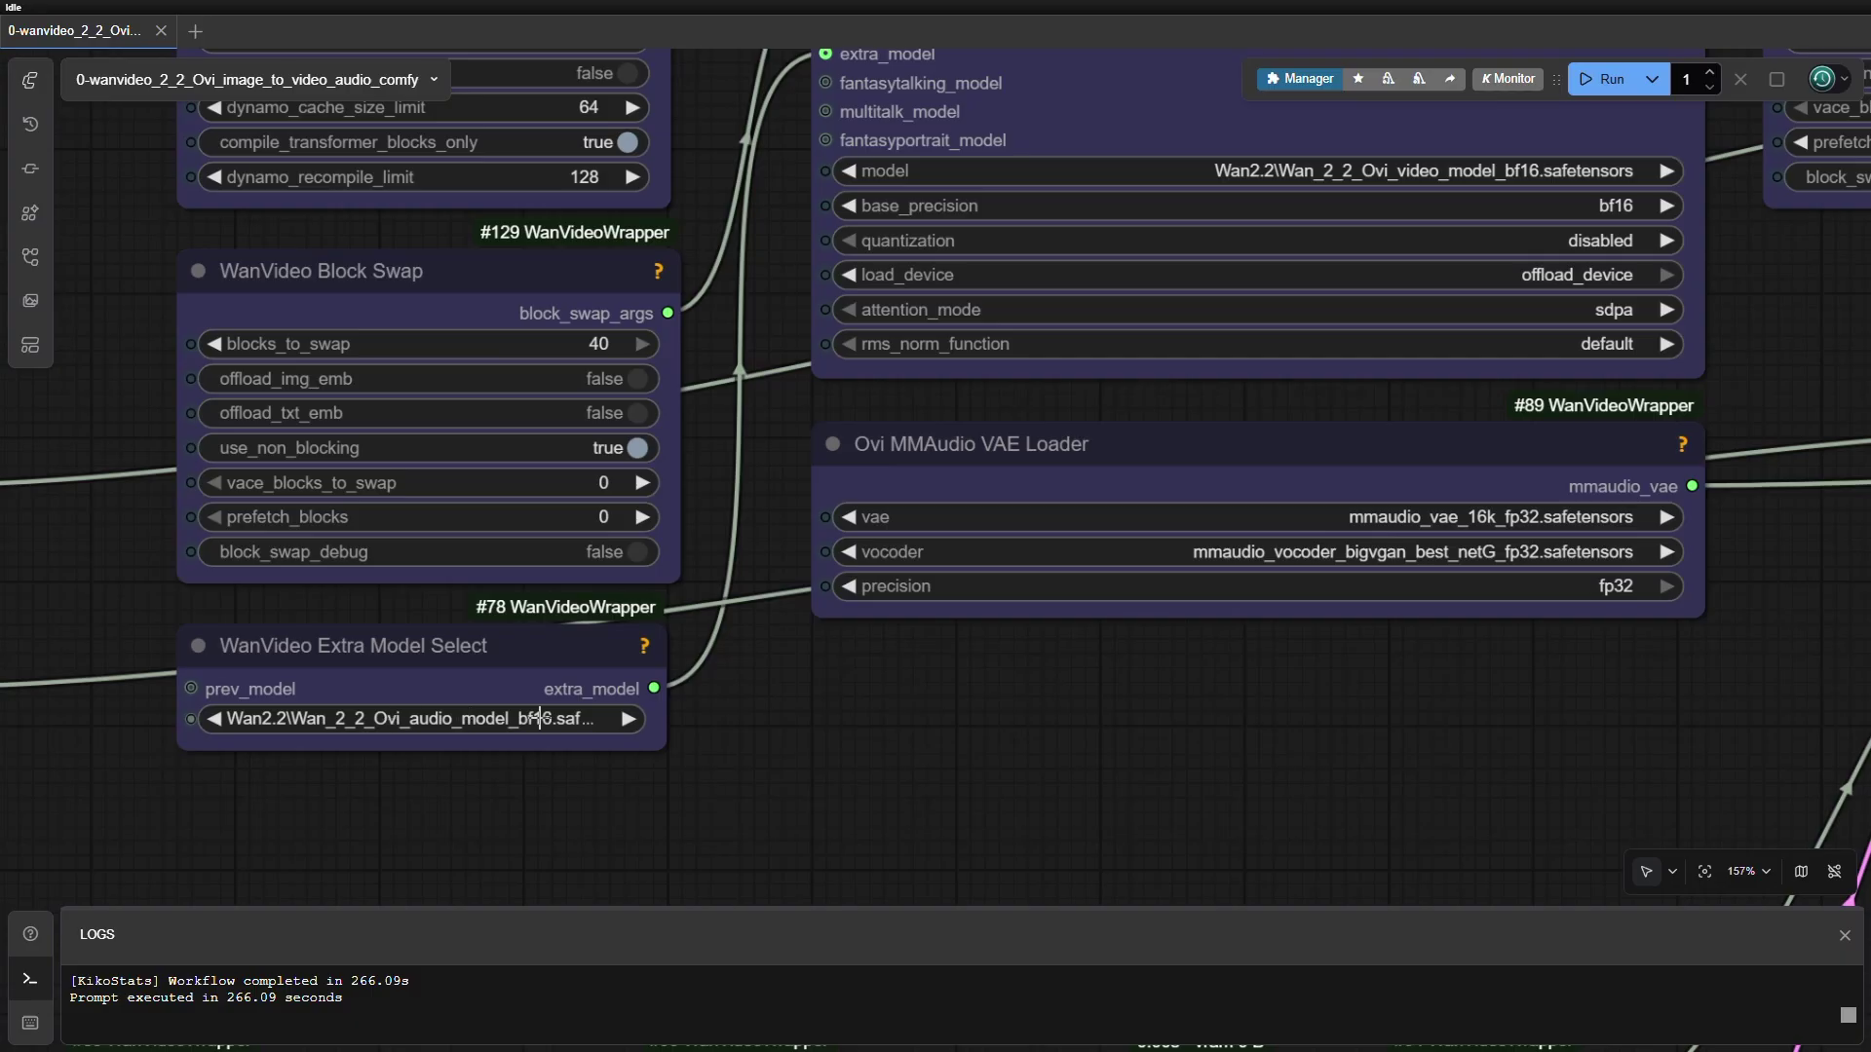
left_click_drag(1249, 703, 819, 804)
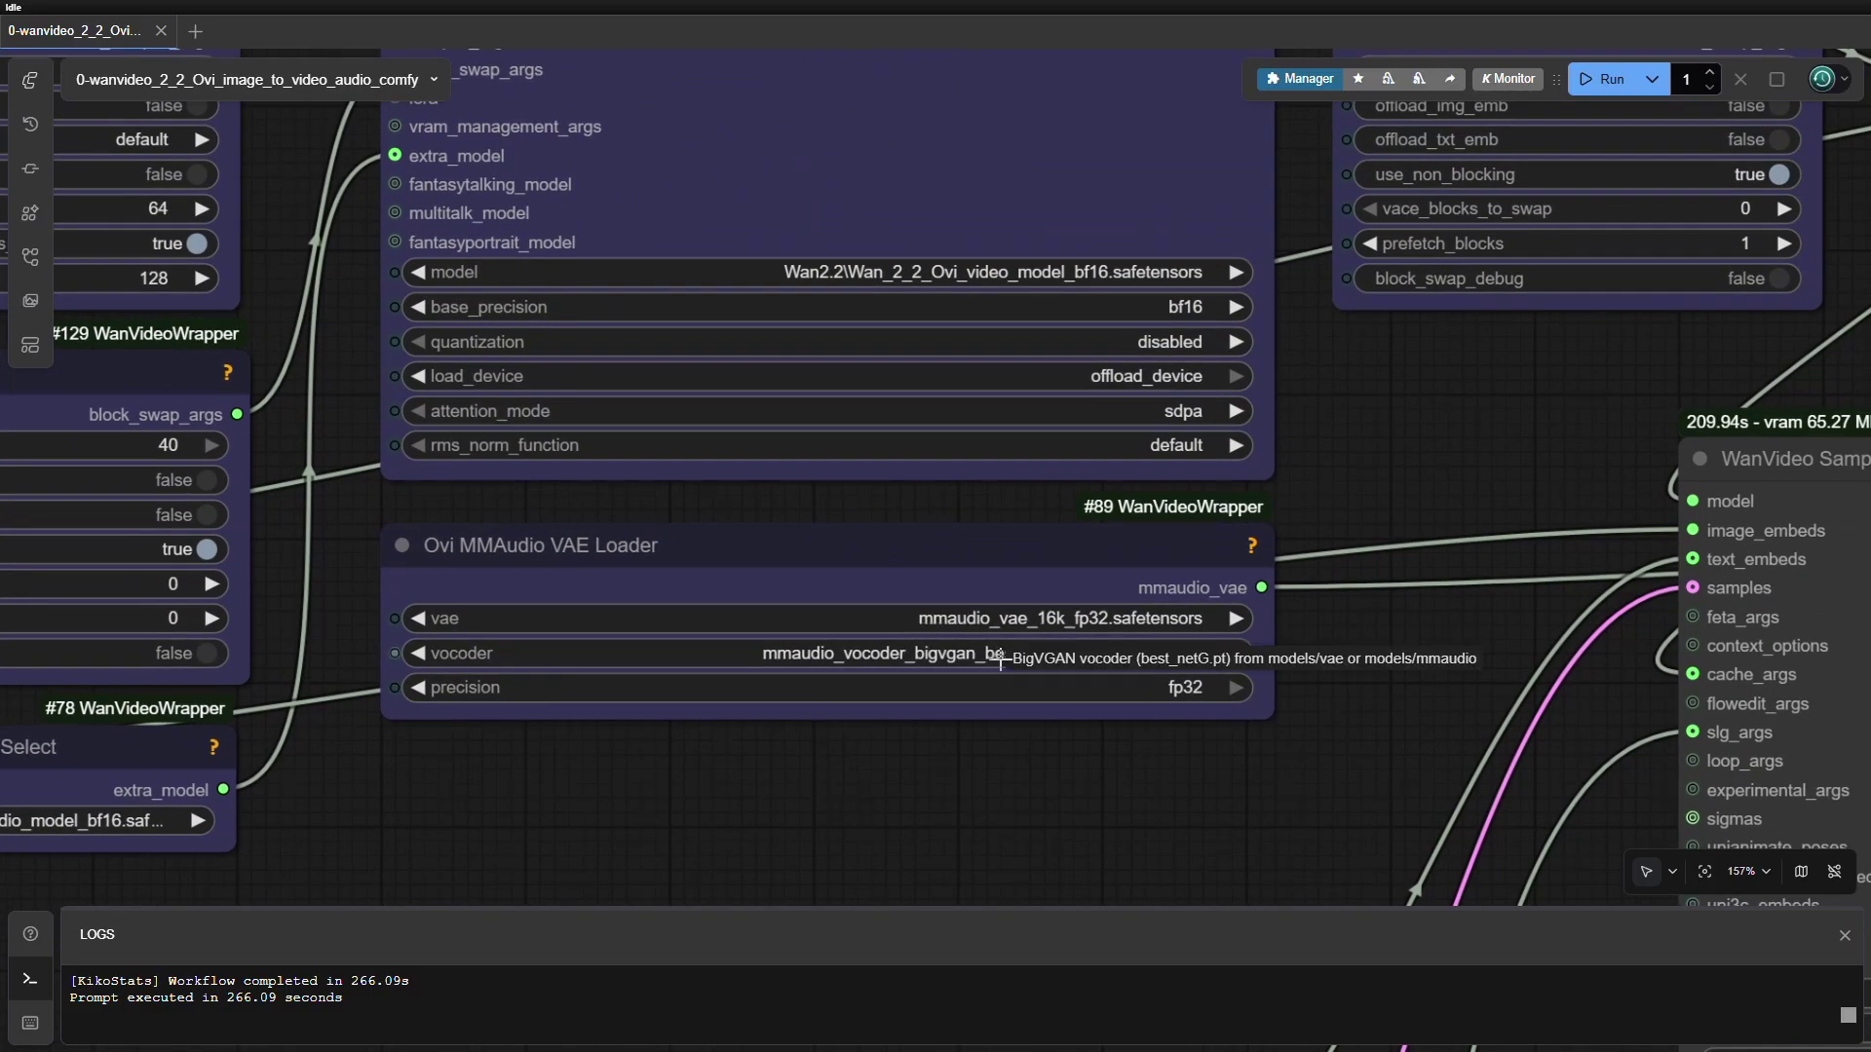
- Check the text encoder model and precision selected in the two WanVideo TextEncode Cached nodes
scroll(999, 663, "down", 3)
left_click_drag(1191, 781, 704, 838)
left_click_drag(1037, 570, 749, 345)
scroll(638, 522, "down", 2)
left_click_drag(524, 612, 940, 349)
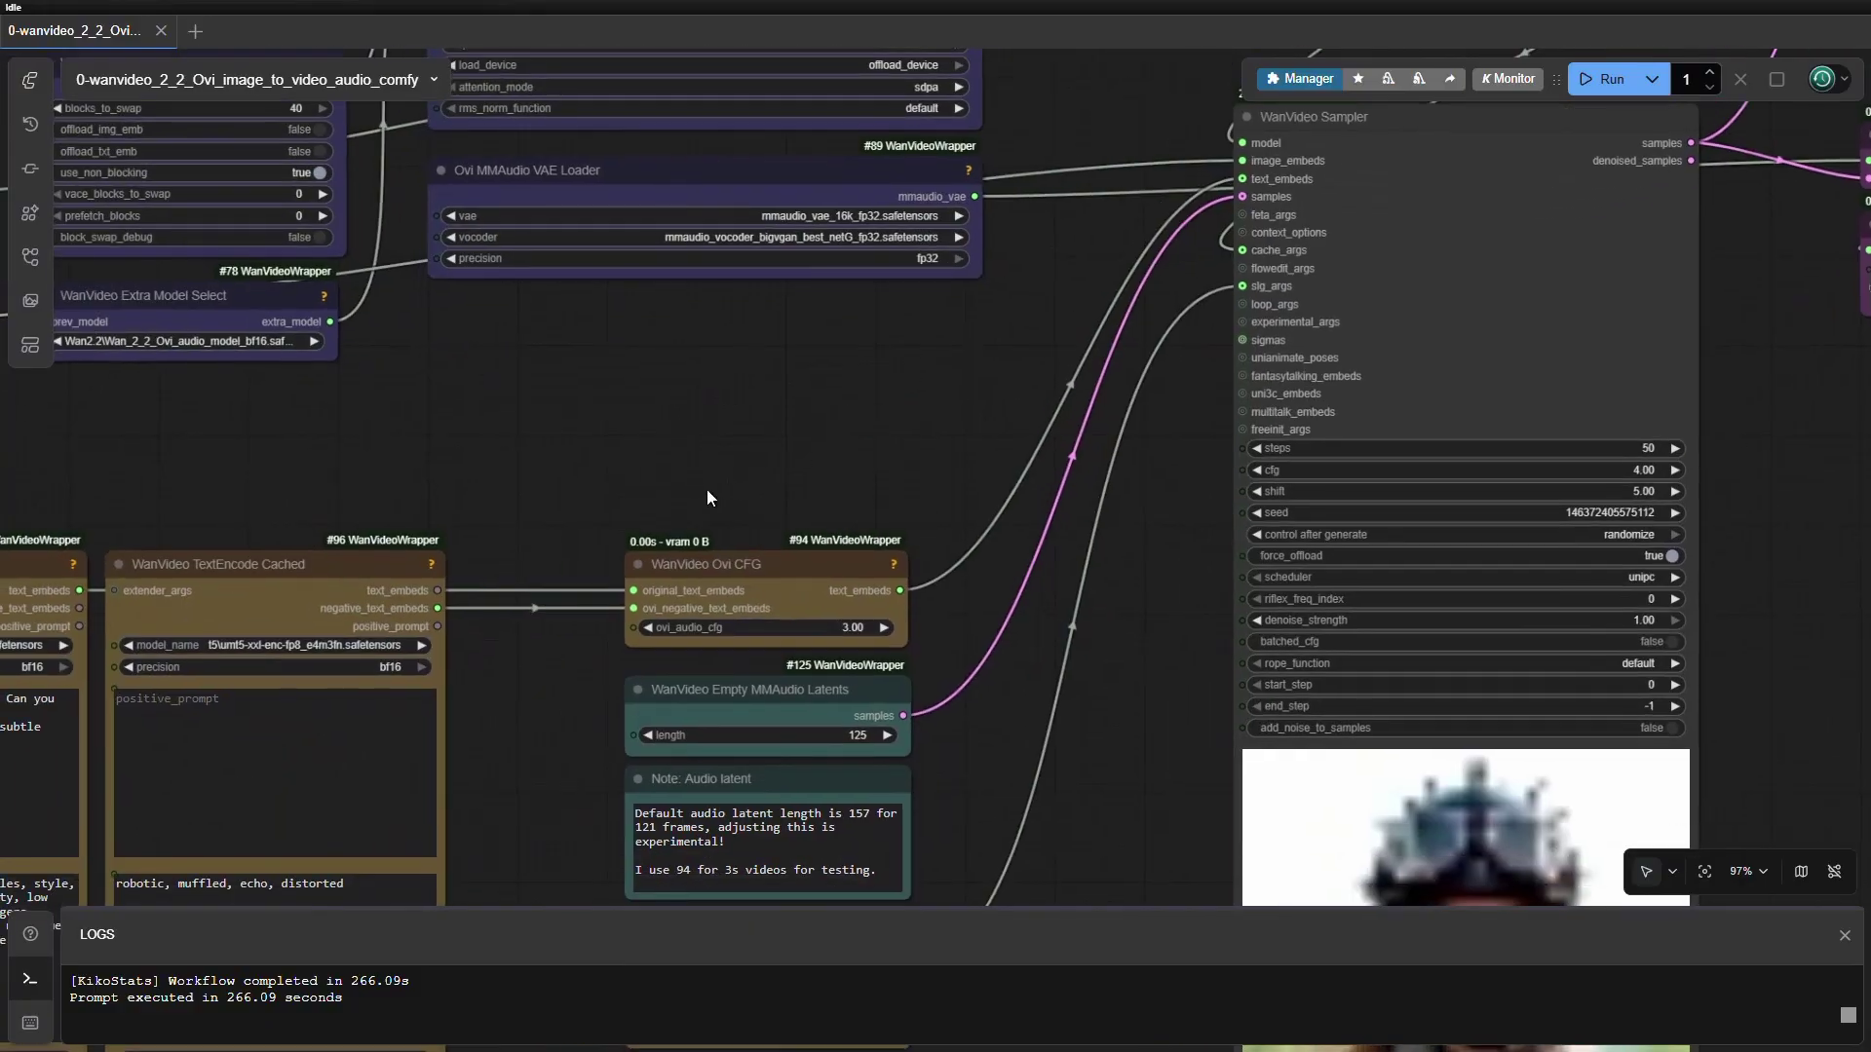
left_click_drag(709, 495, 926, 367)
left_click_drag(721, 697, 1179, 561)
scroll(1025, 365, "up", 5)
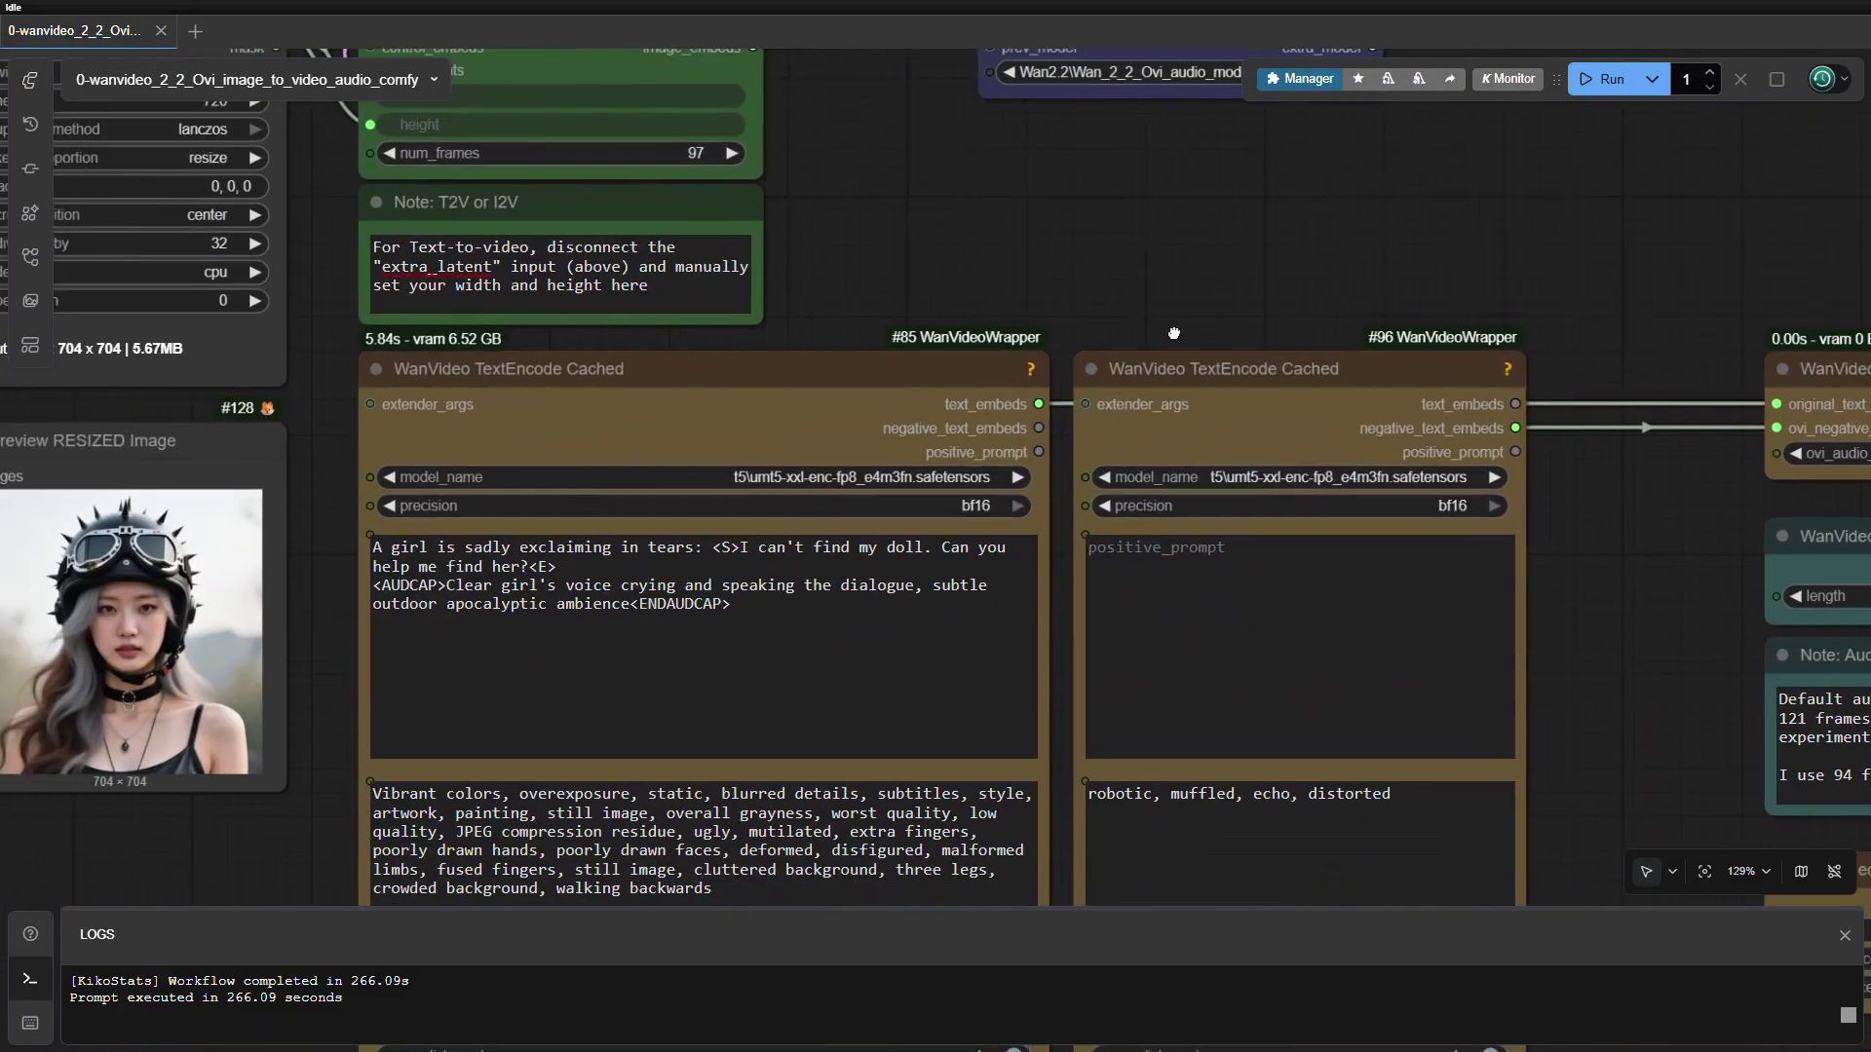
scroll(1119, 278, "up", 2)
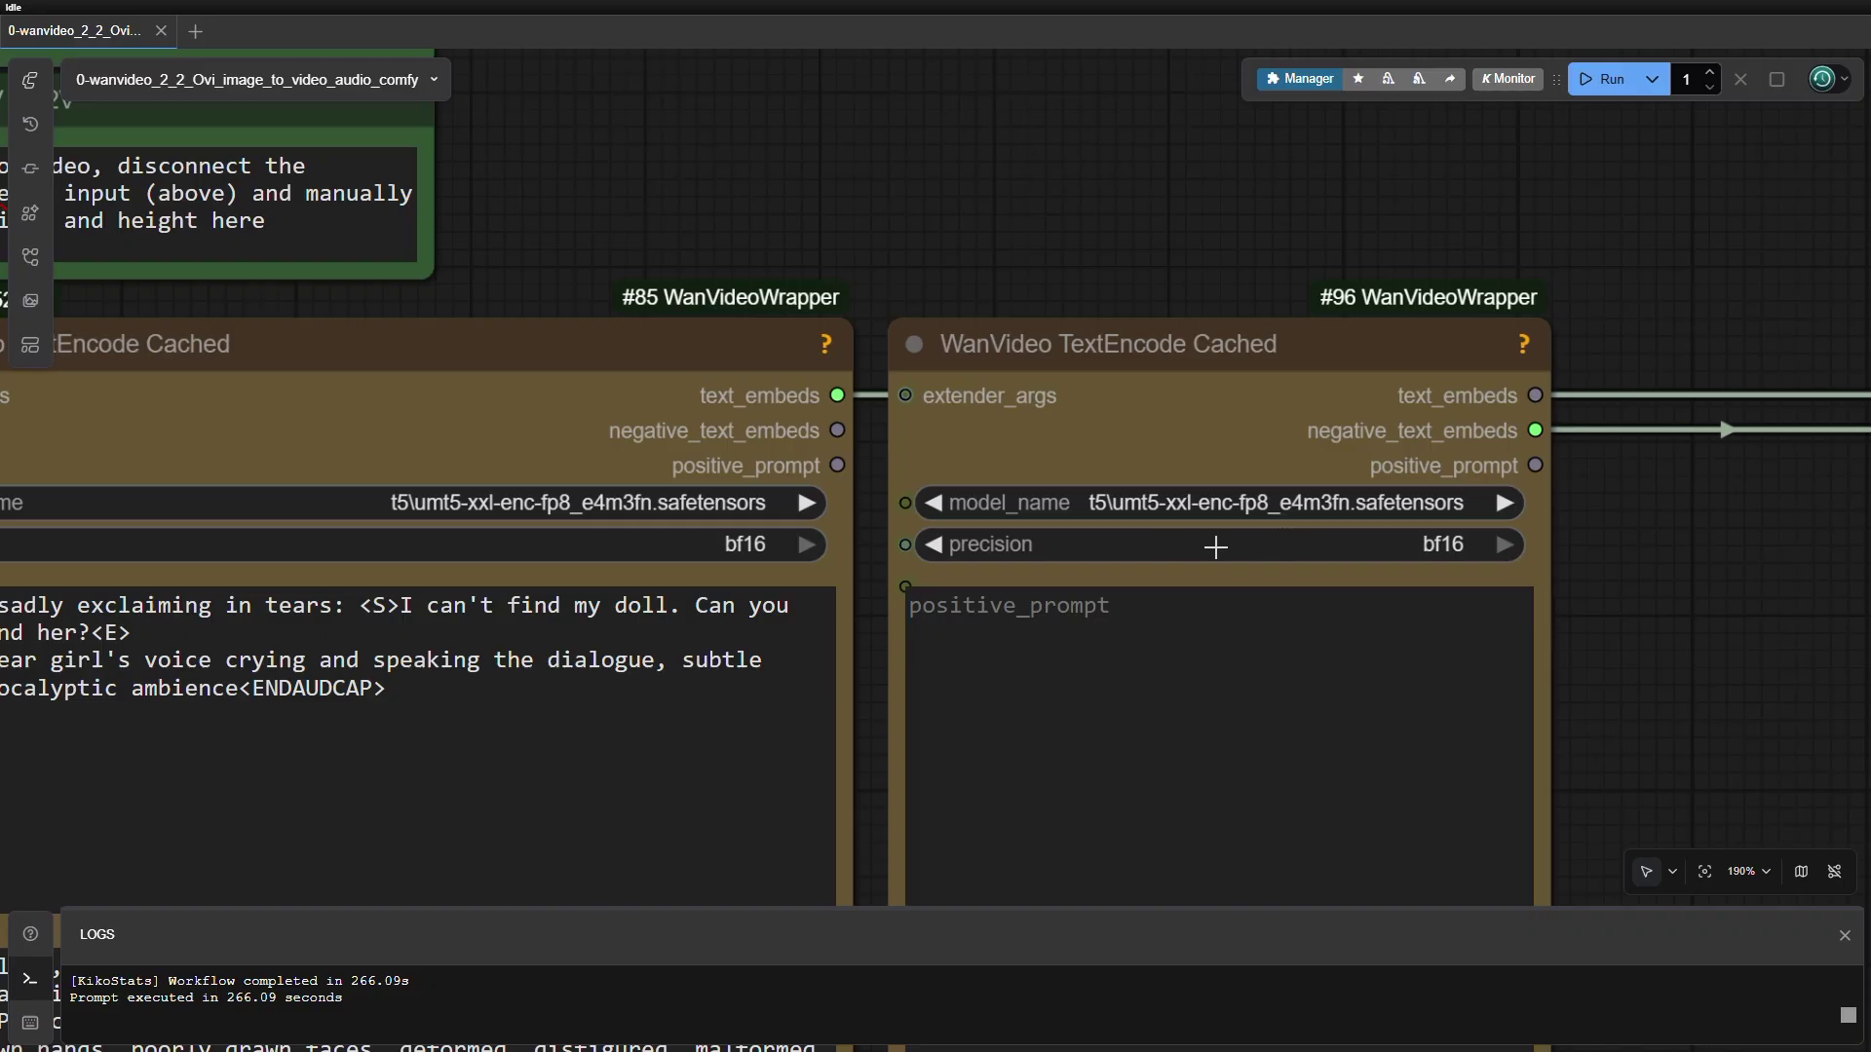
- Review the audio latent length and its note beside the Ovi CFG and SLG nodes
scroll(1643, 634, "down", 6)
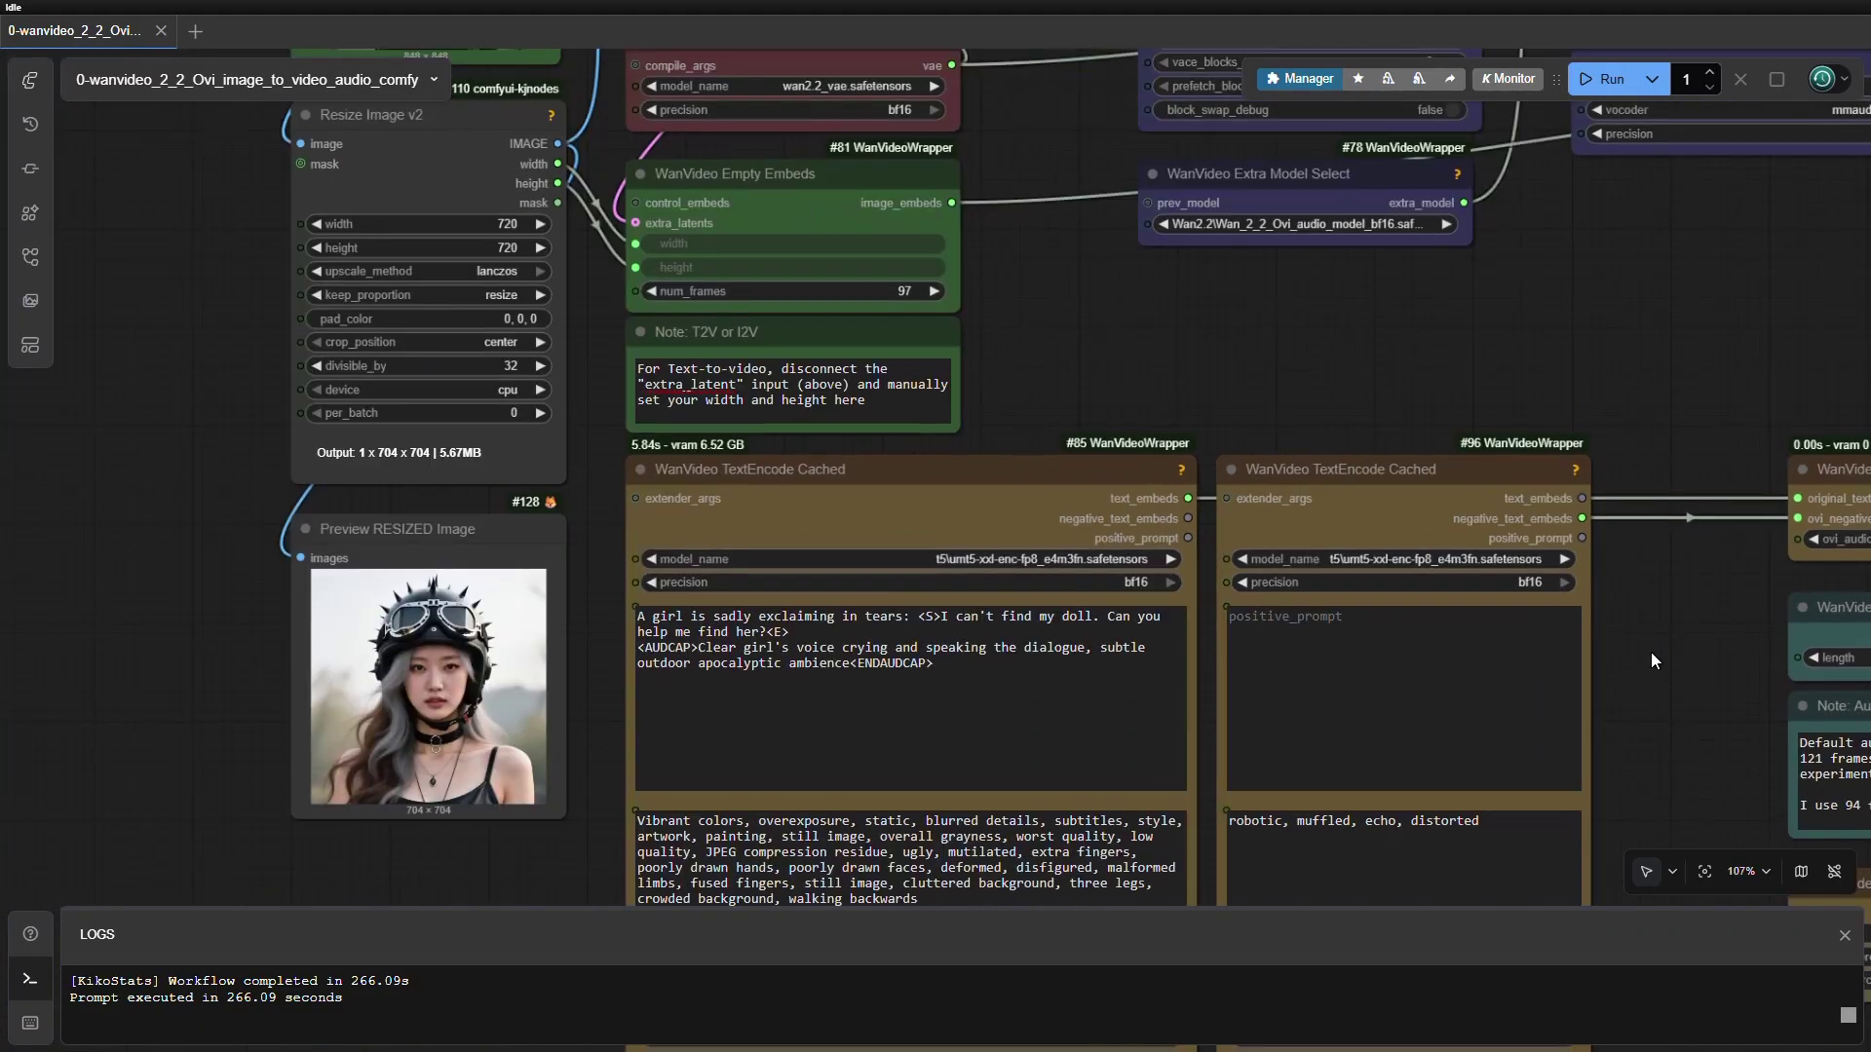
left_click_drag(1651, 653, 1503, 470)
scroll(1511, 583, "down", 1)
left_click_drag(1455, 559, 984, 531)
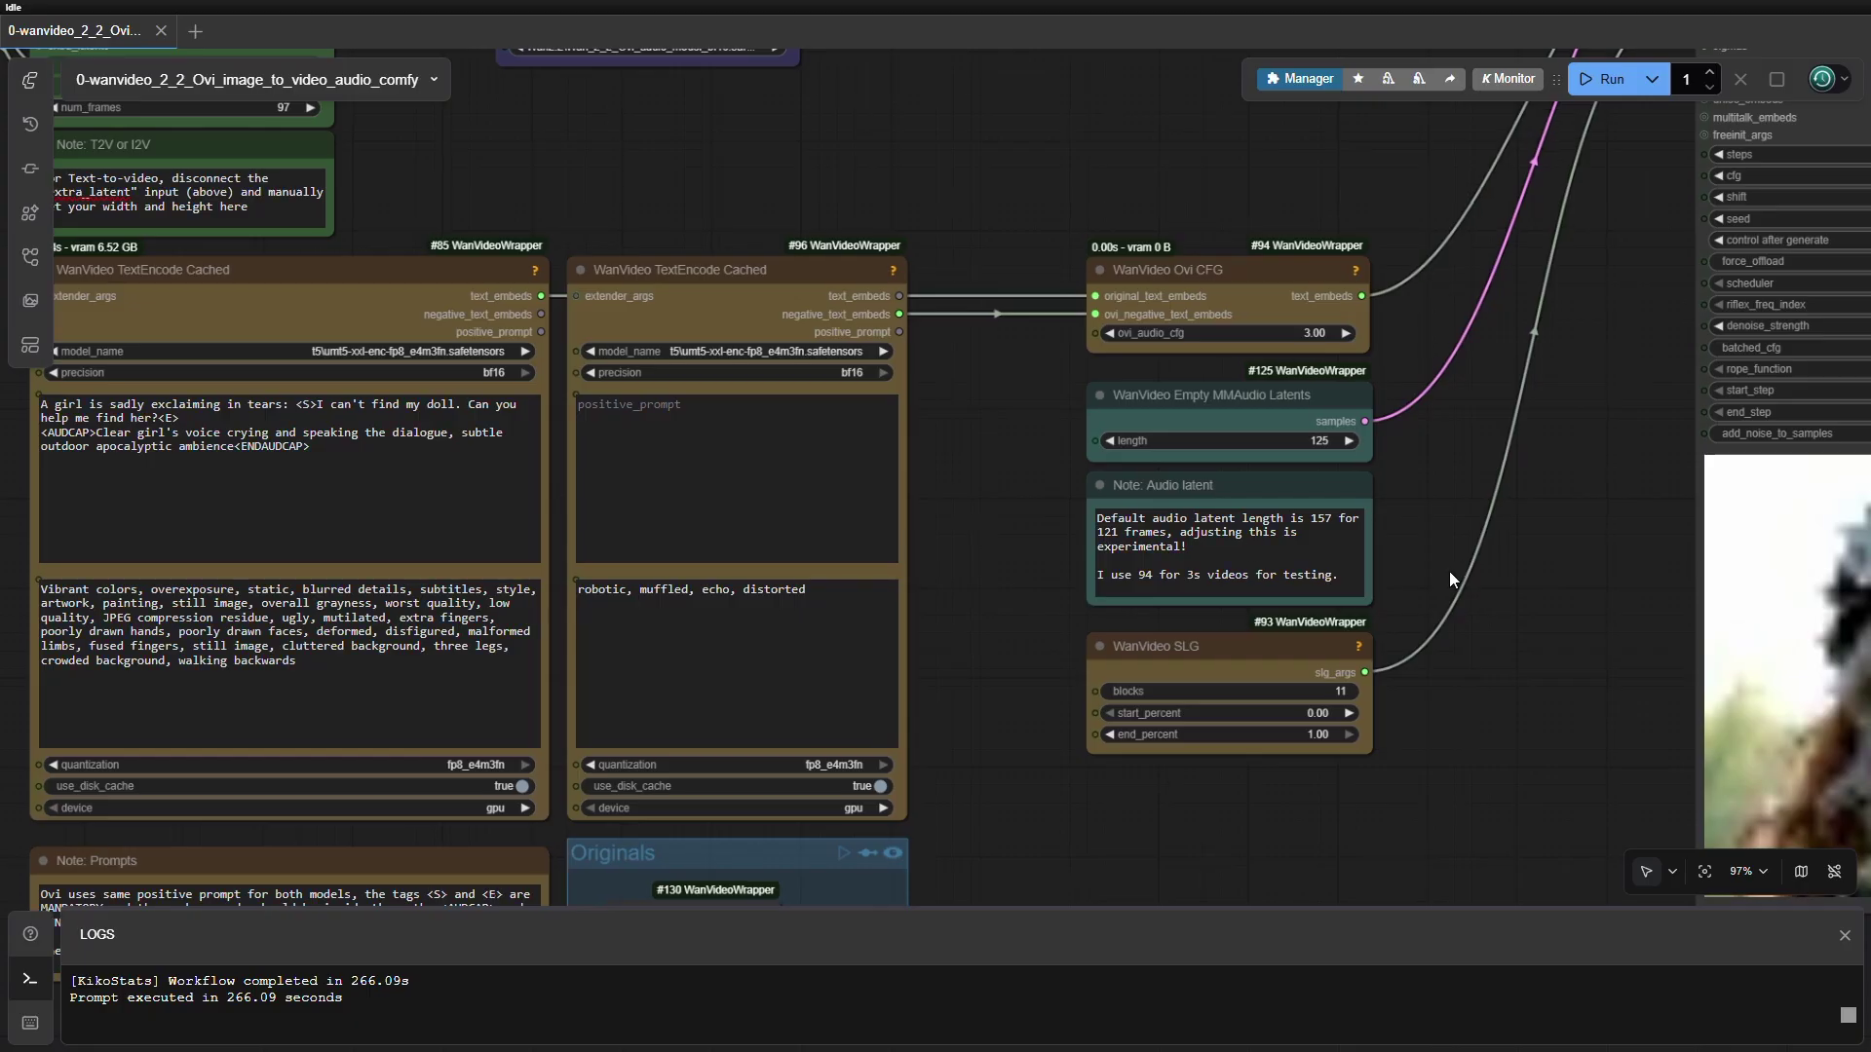
- Return to the WanVideo Empty Embeds node and inspect its num_frames setting and the T2V or I2V note
scroll(1453, 573, "down", 2)
left_click_drag(1501, 572, 1117, 759)
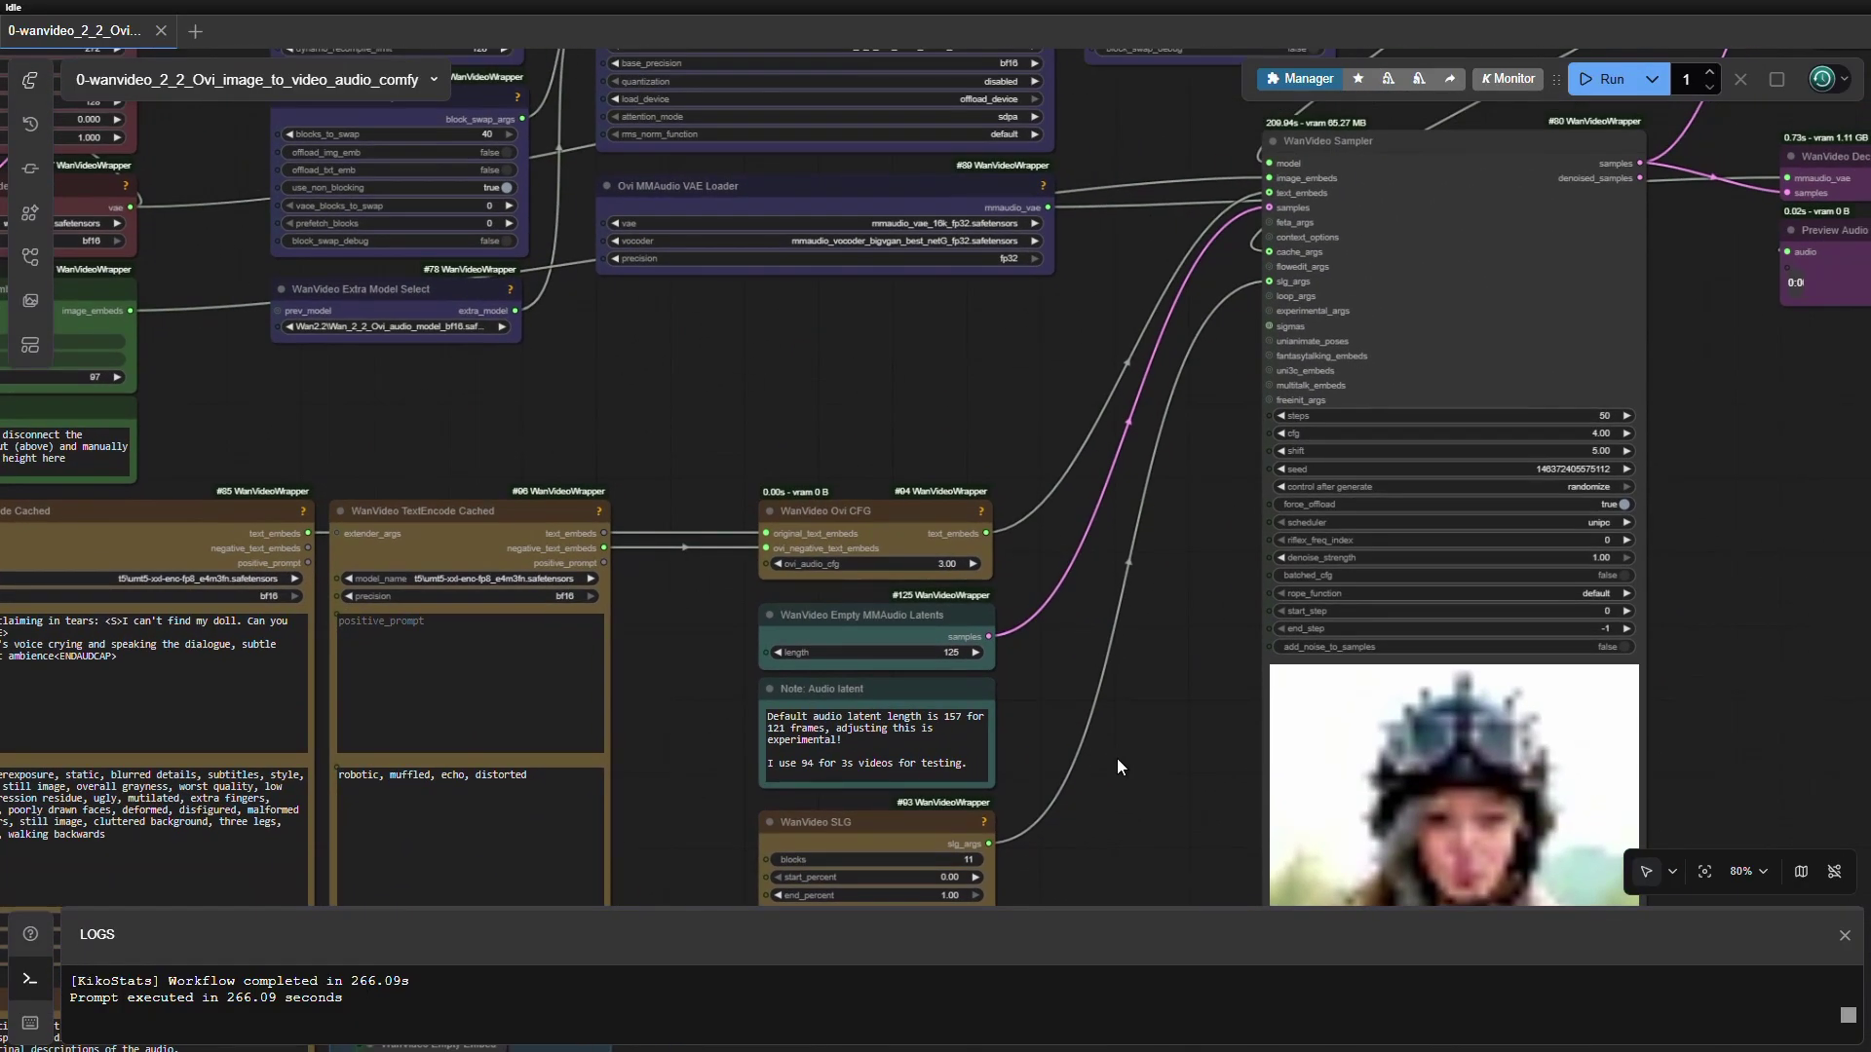
left_click_drag(687, 707, 1305, 774)
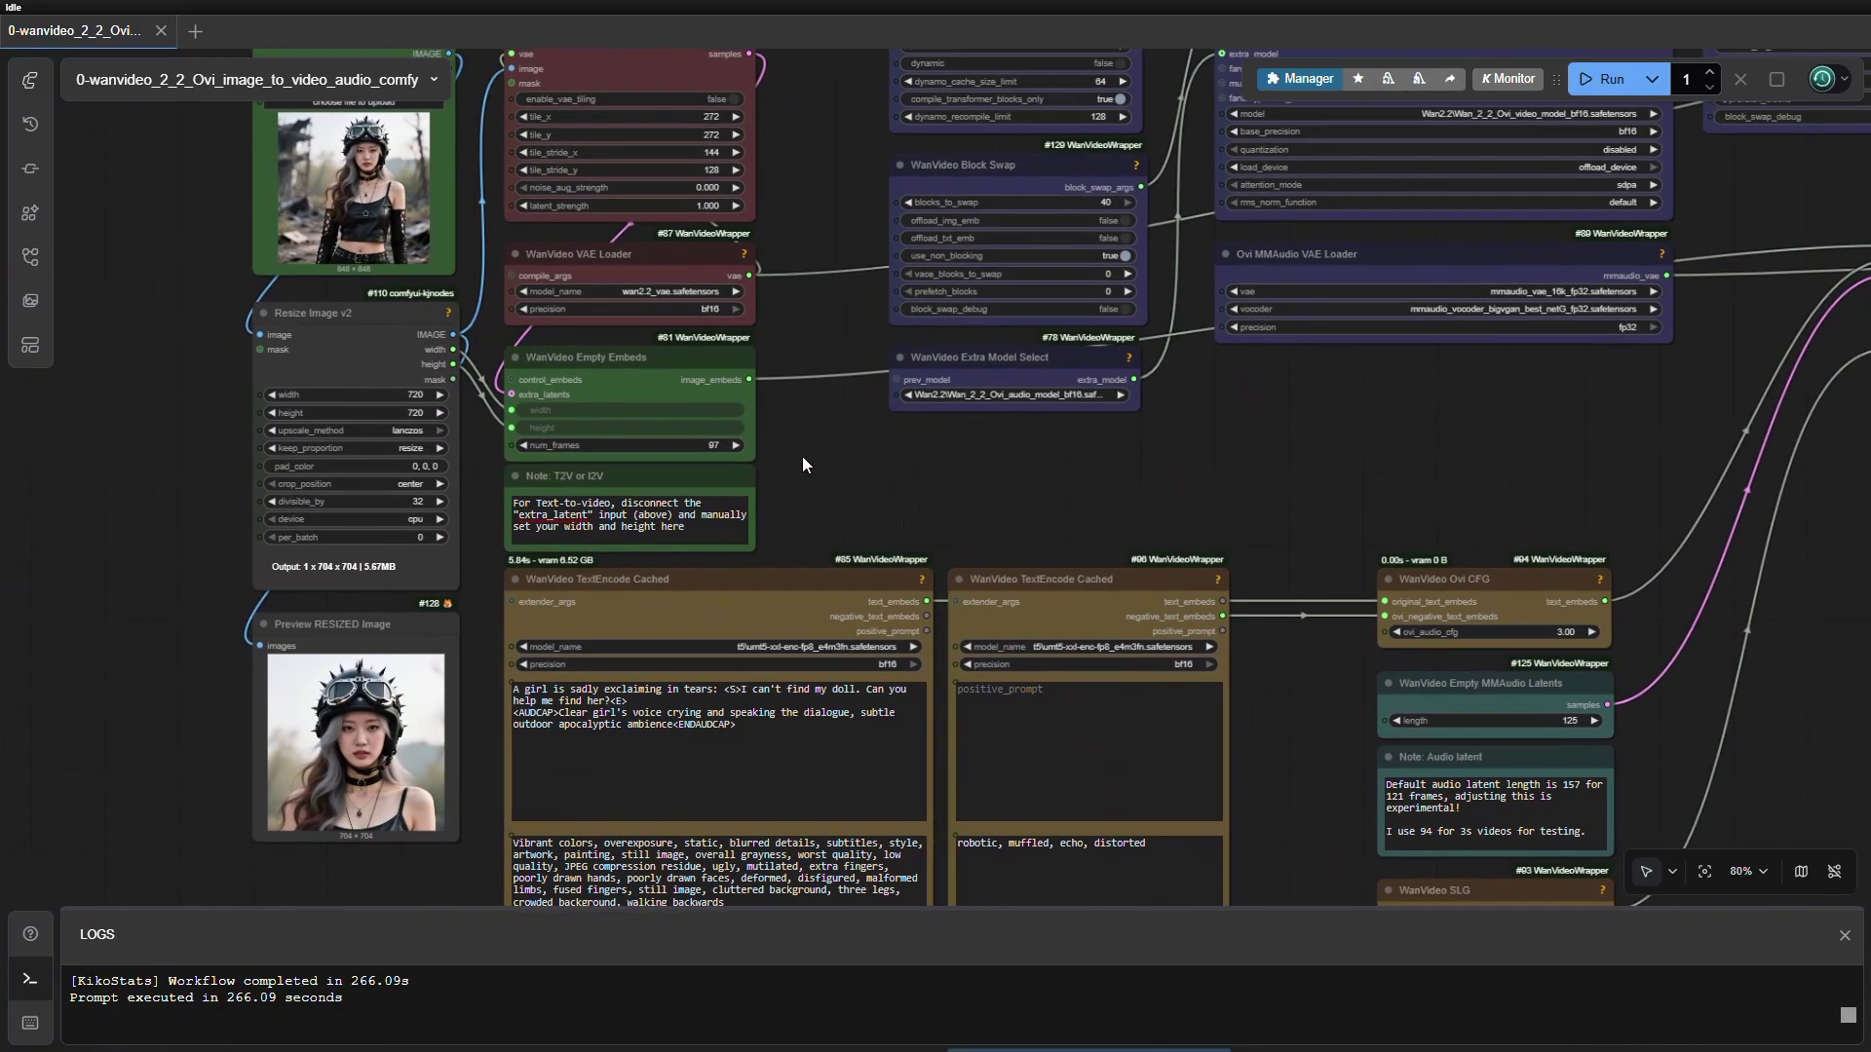
scroll(801, 456, "up", 7)
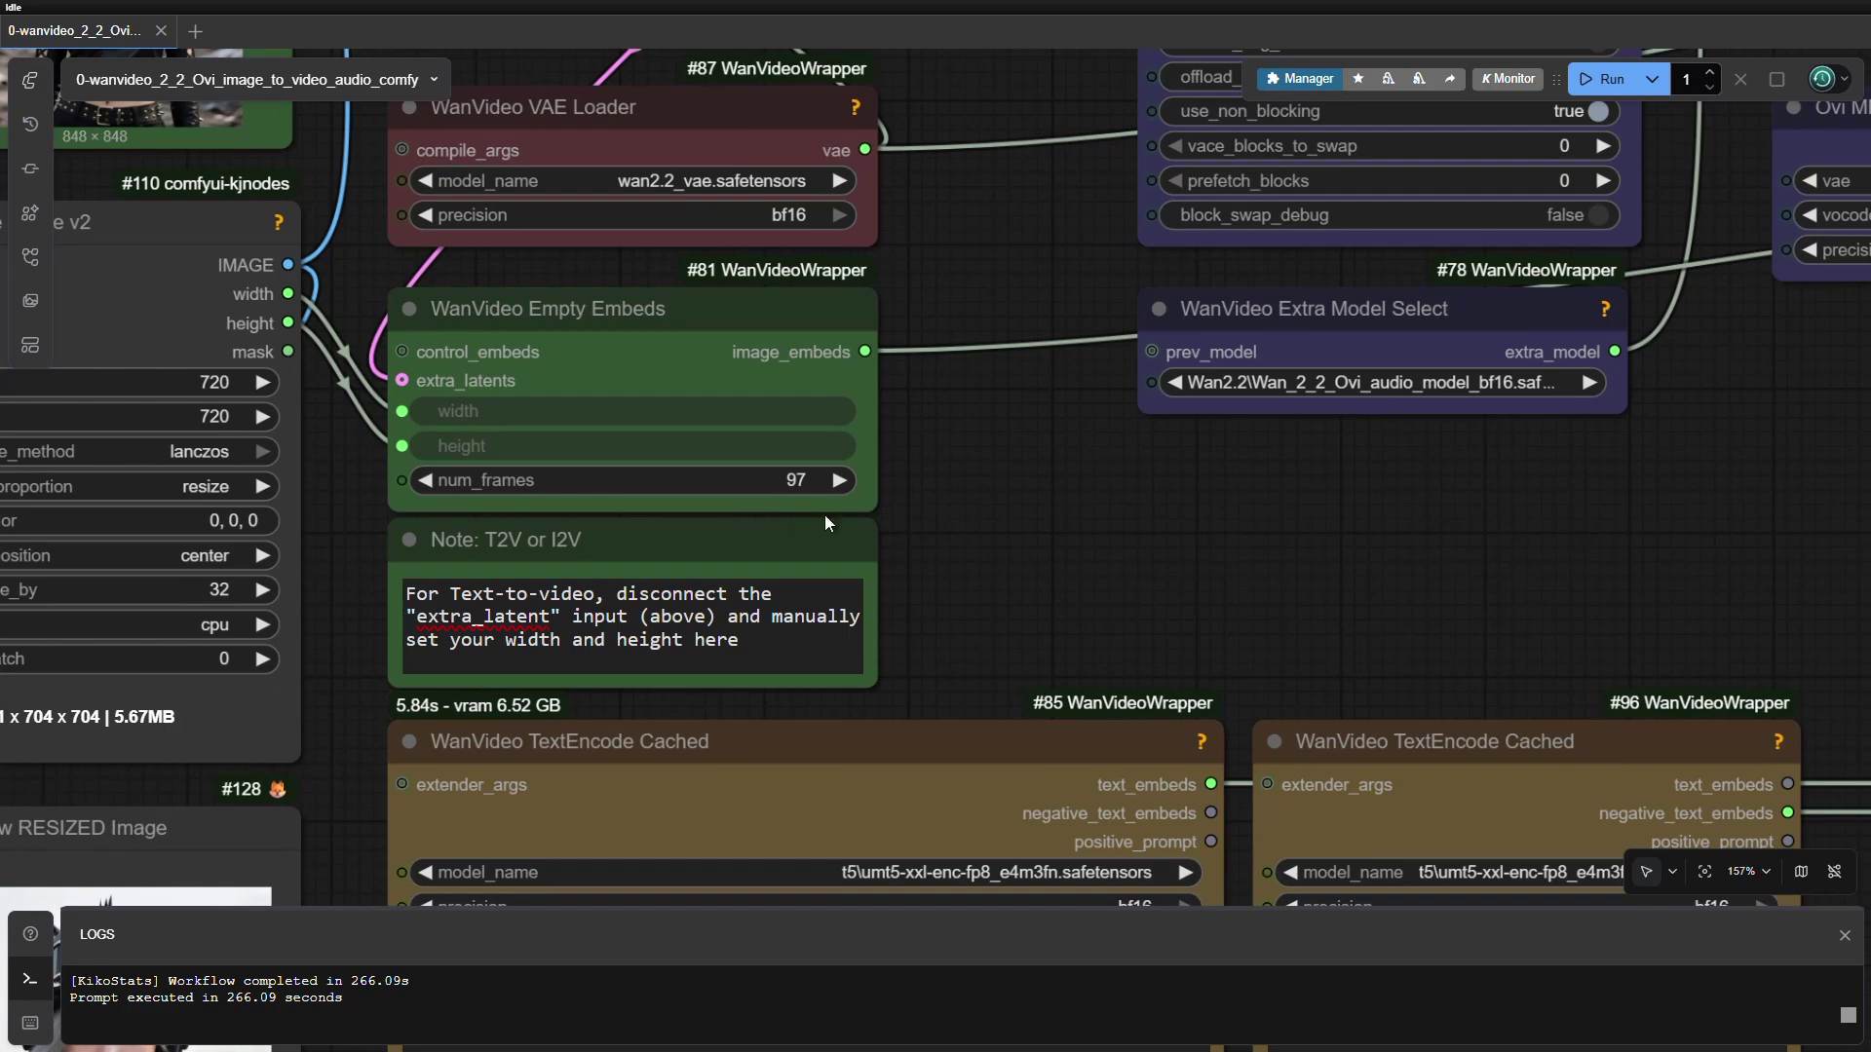
- Compare the num_frames setting in WanVideo Empty Embeds with the WanVideo Empty MMAudio Latents length and its note
scroll(1245, 553, "down", 1)
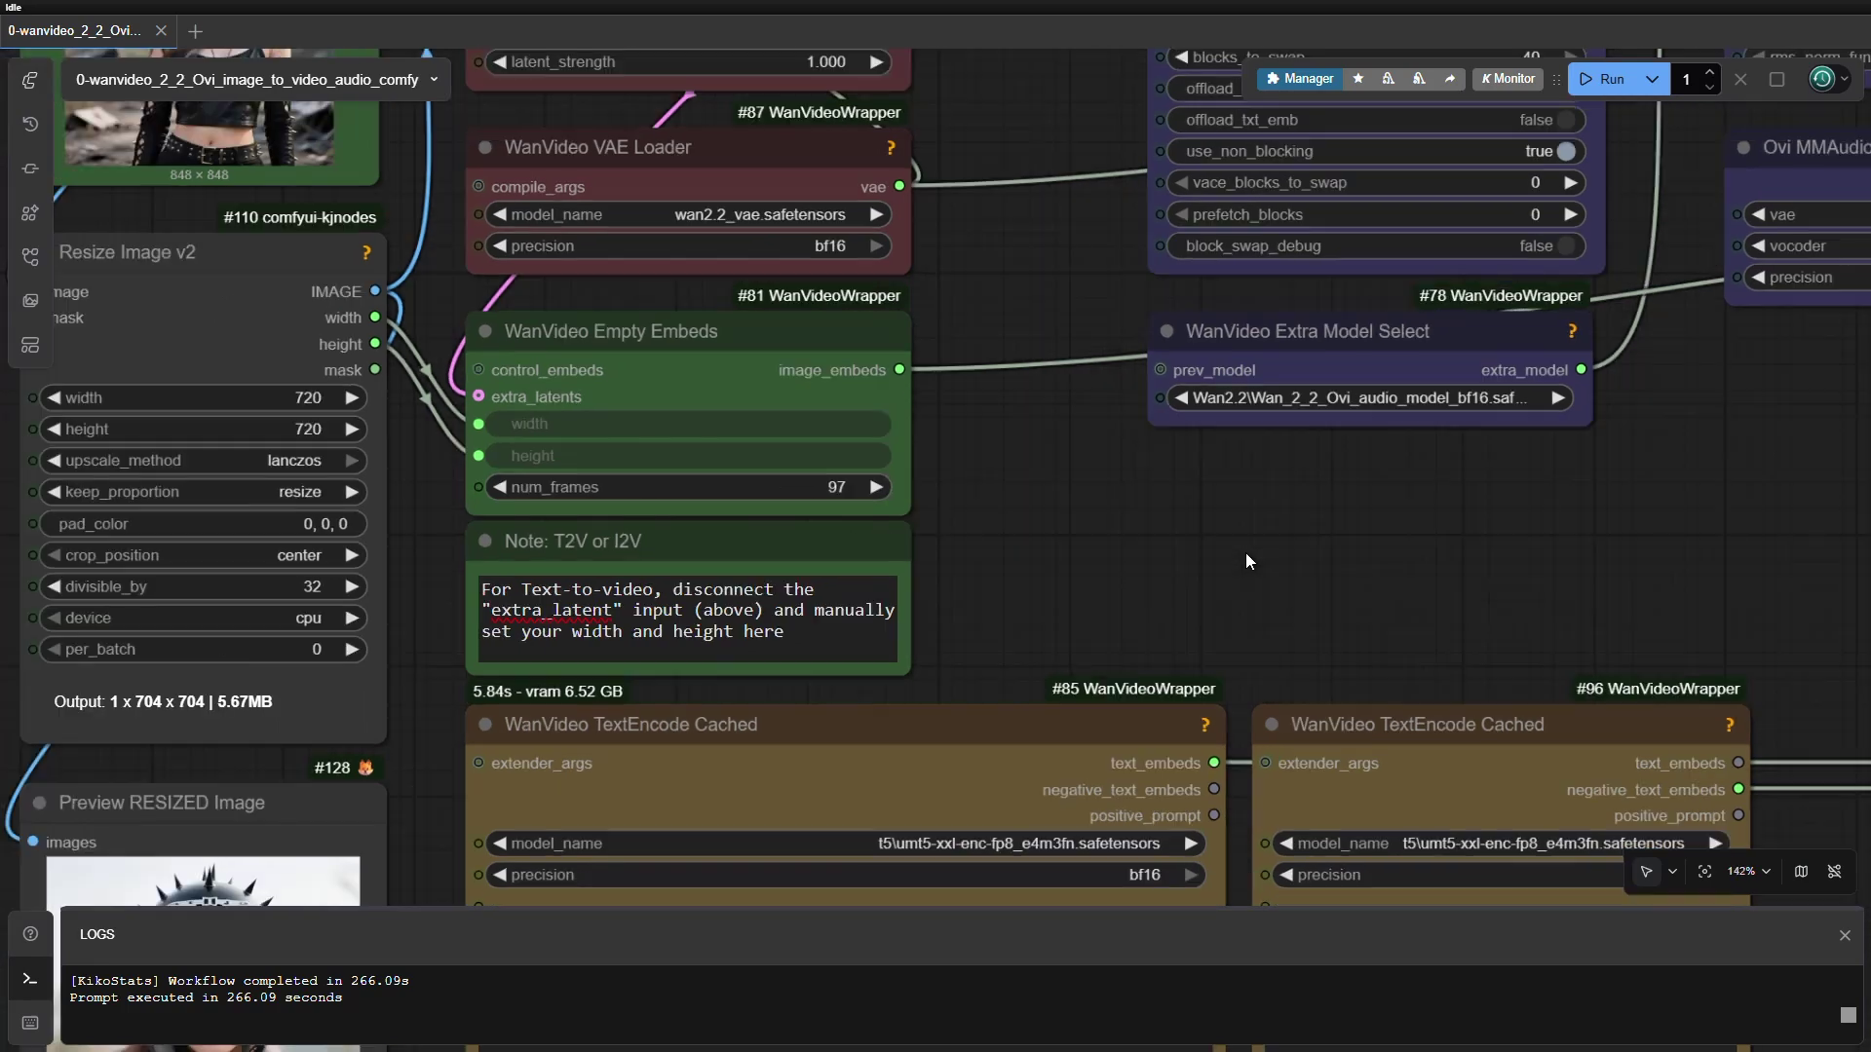
scroll(1246, 553, "down", 3)
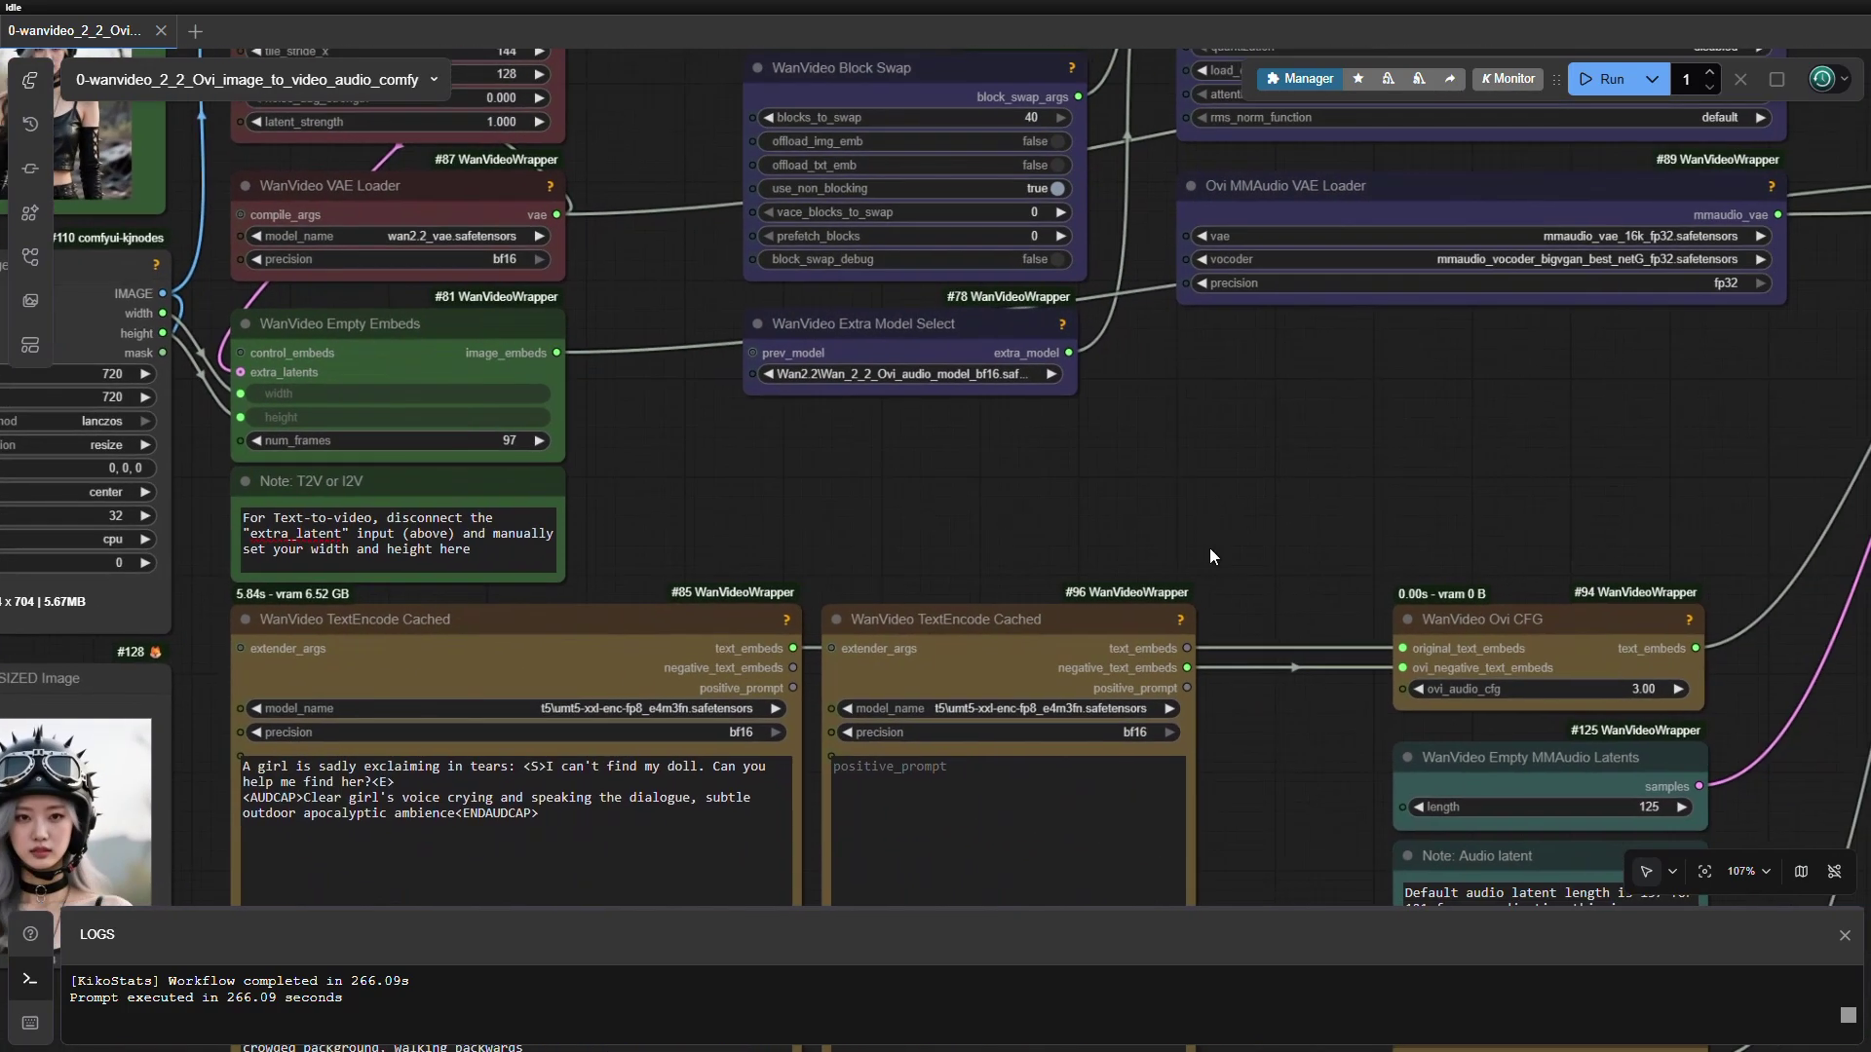
left_click_drag(1307, 745, 863, 585)
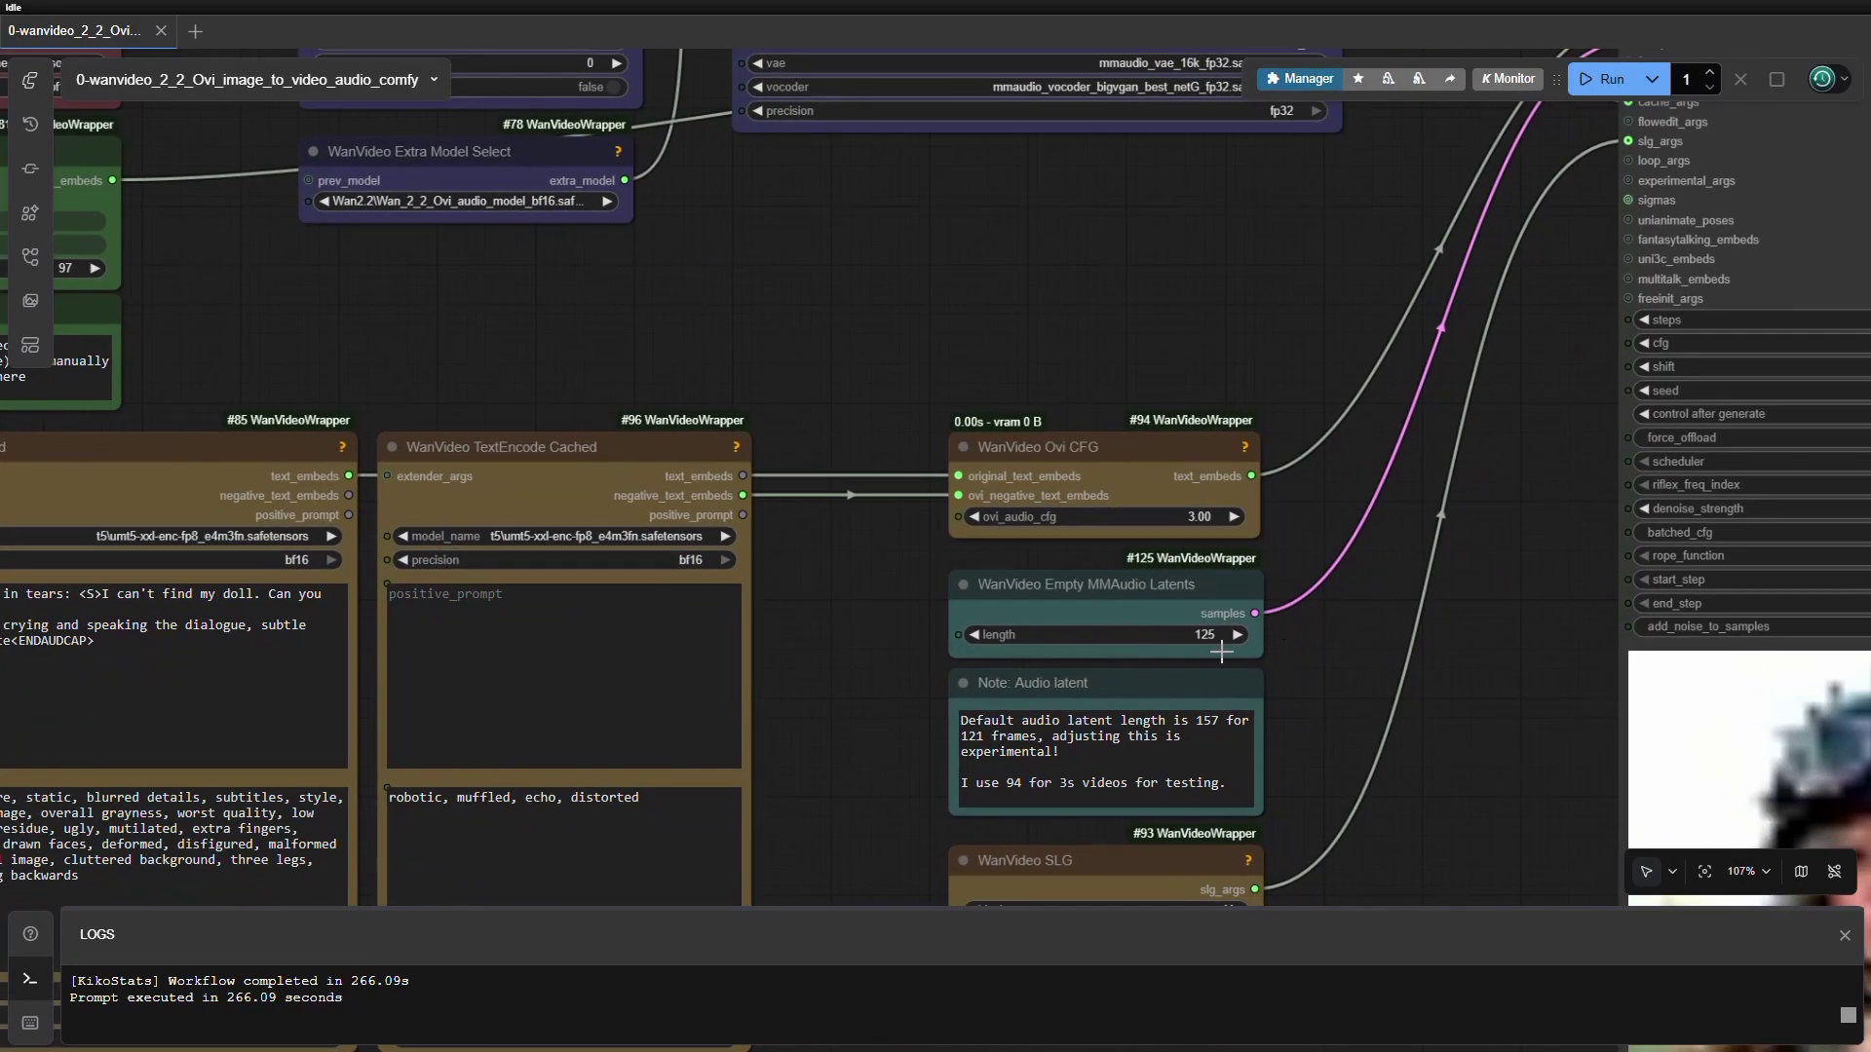
scroll(1300, 654, "up", 4)
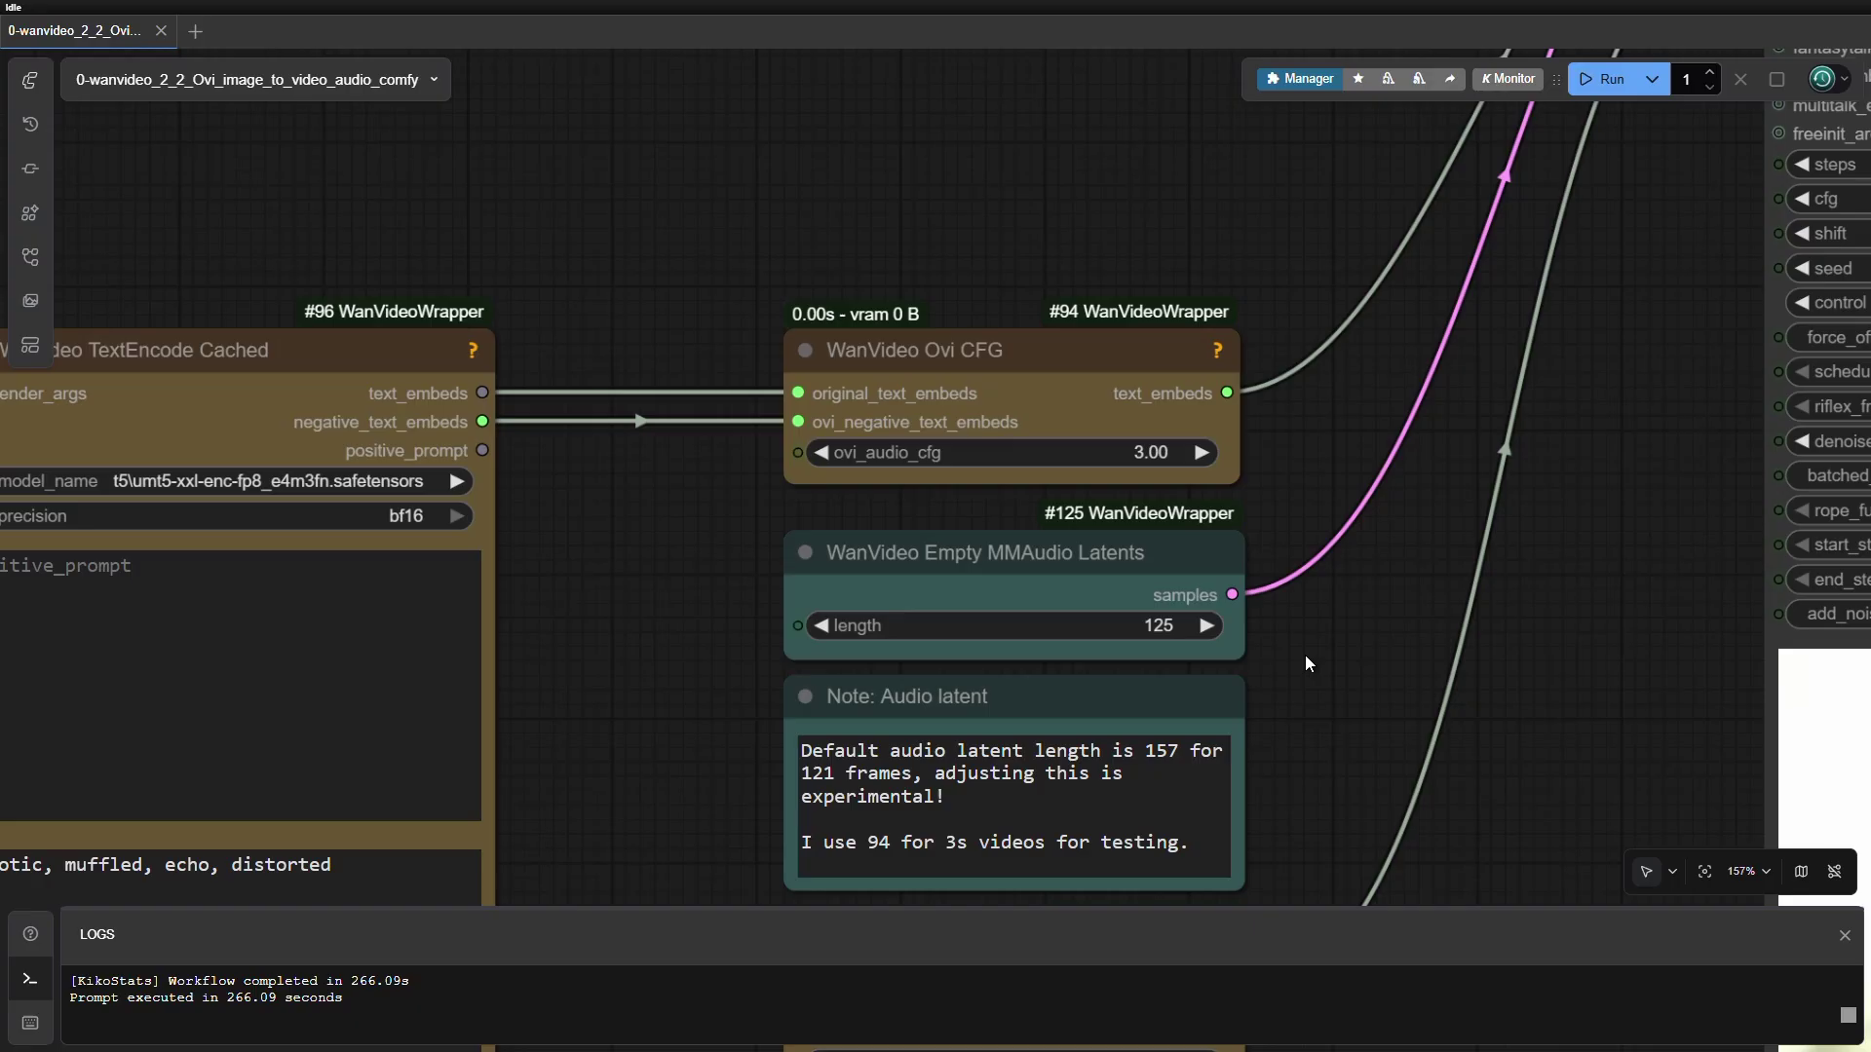
scroll(1306, 663, "down", 6)
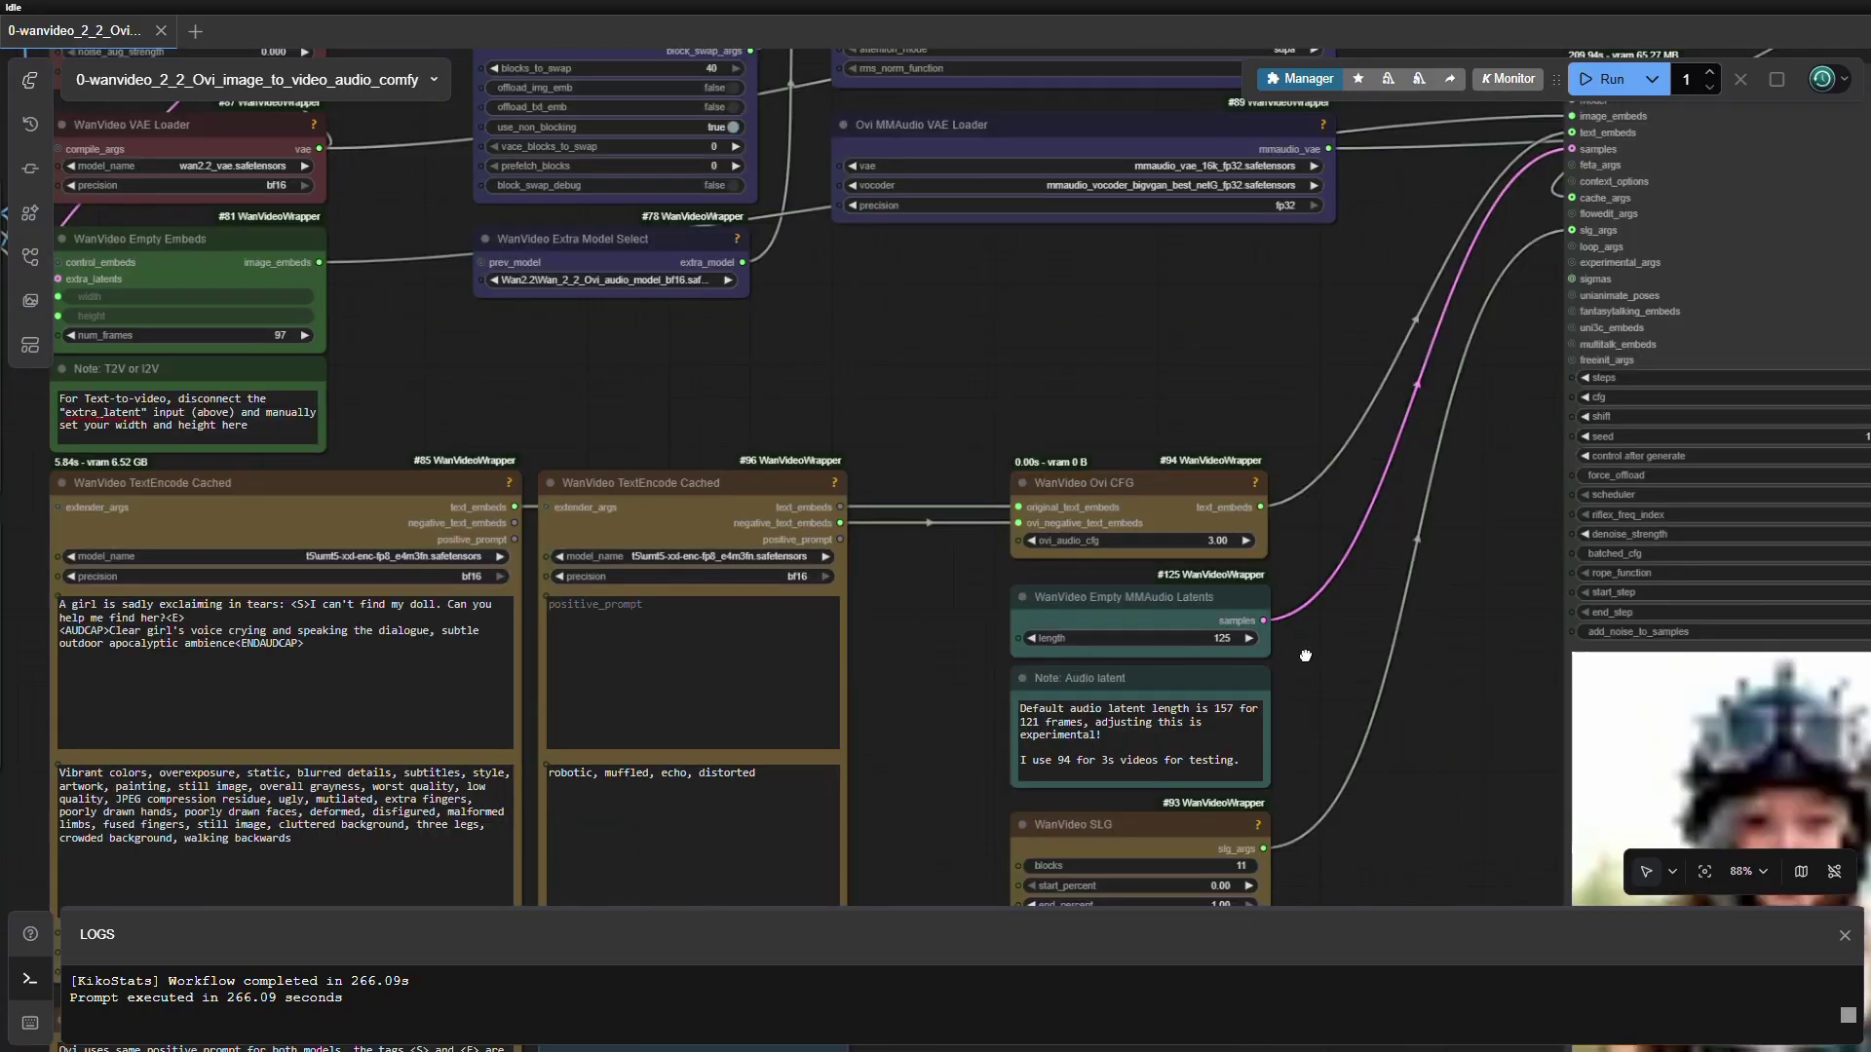
- Look over the WanVideo Sampler and the video and audio decode nodes feeding Video Combine
left_click_drag(1306, 656, 1088, 505)
left_click_drag(1241, 597, 698, 884)
left_click_drag(1392, 594, 904, 783)
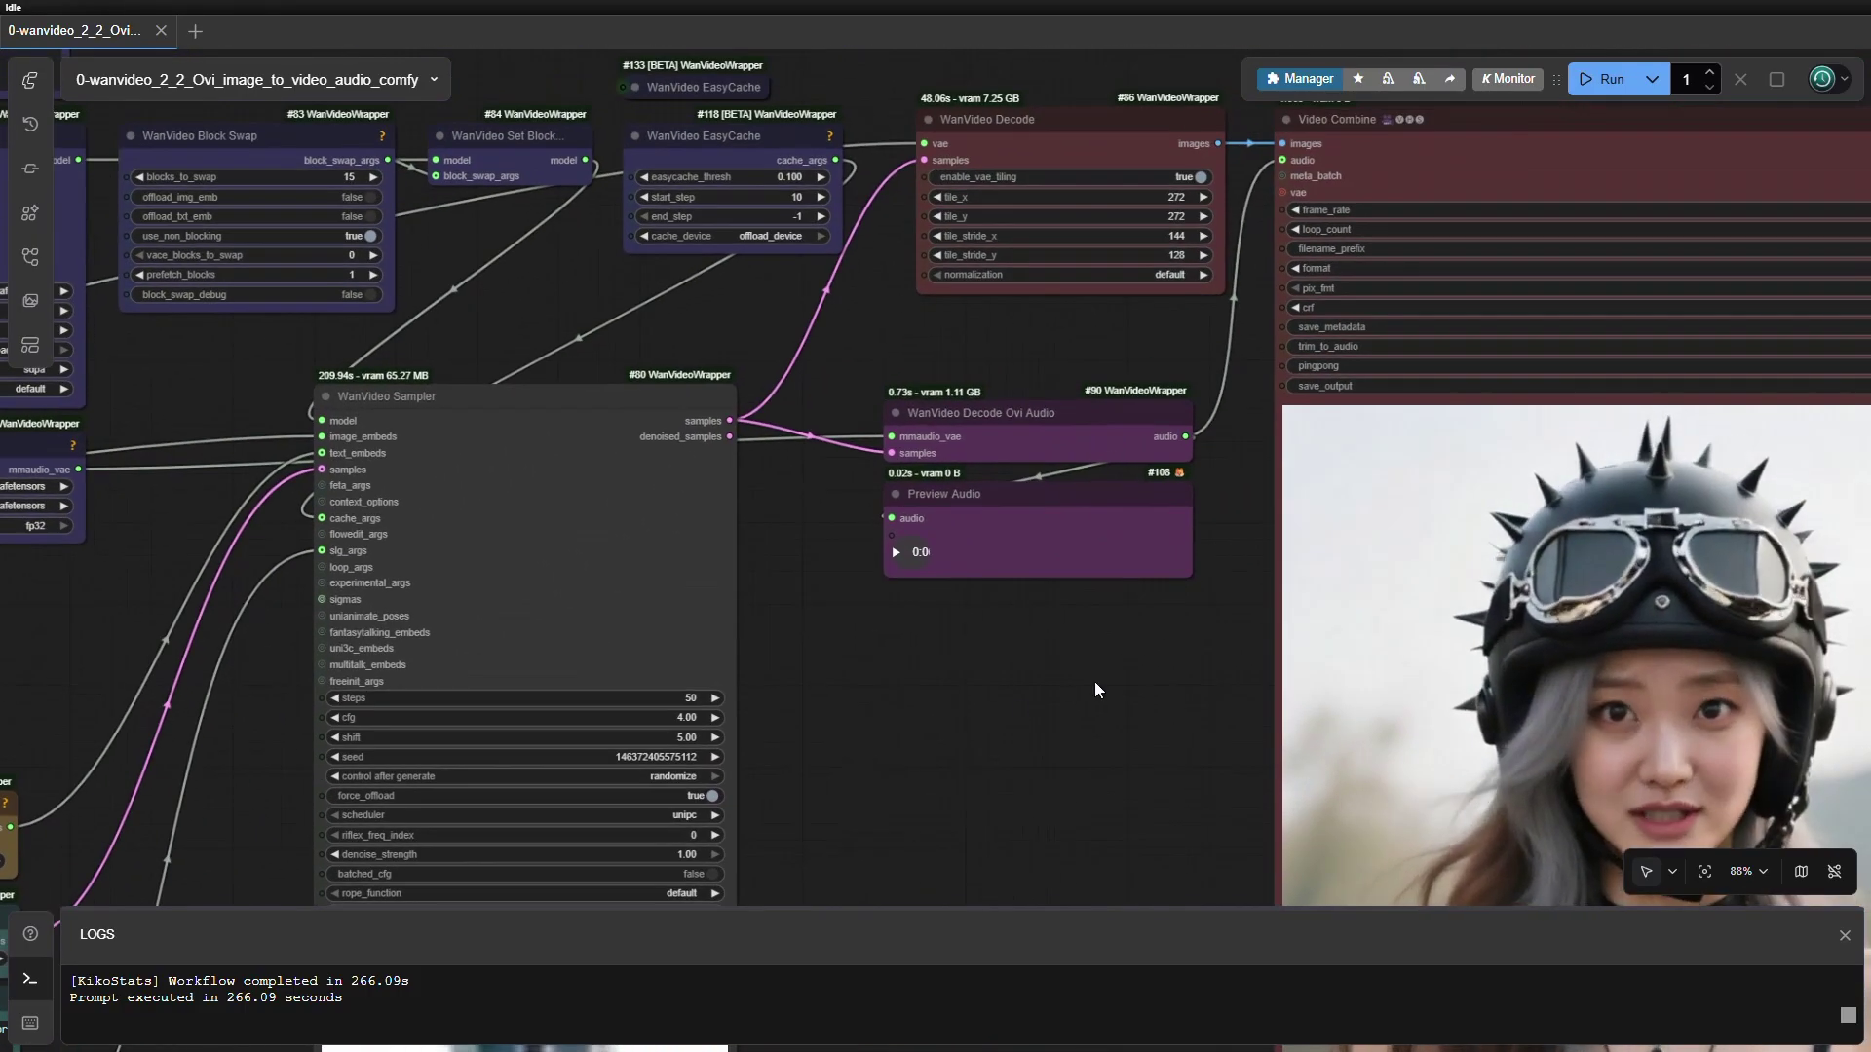
left_click_drag(1095, 682, 816, 758)
- Load QWEN_image_6GBVRAM_00135_.png from the input-3080 folder as the source picture in the Load Image node
left_click_drag(634, 767, 1866, 609)
left_click_drag(773, 574, 1441, 509)
scroll(926, 544, "down", 1)
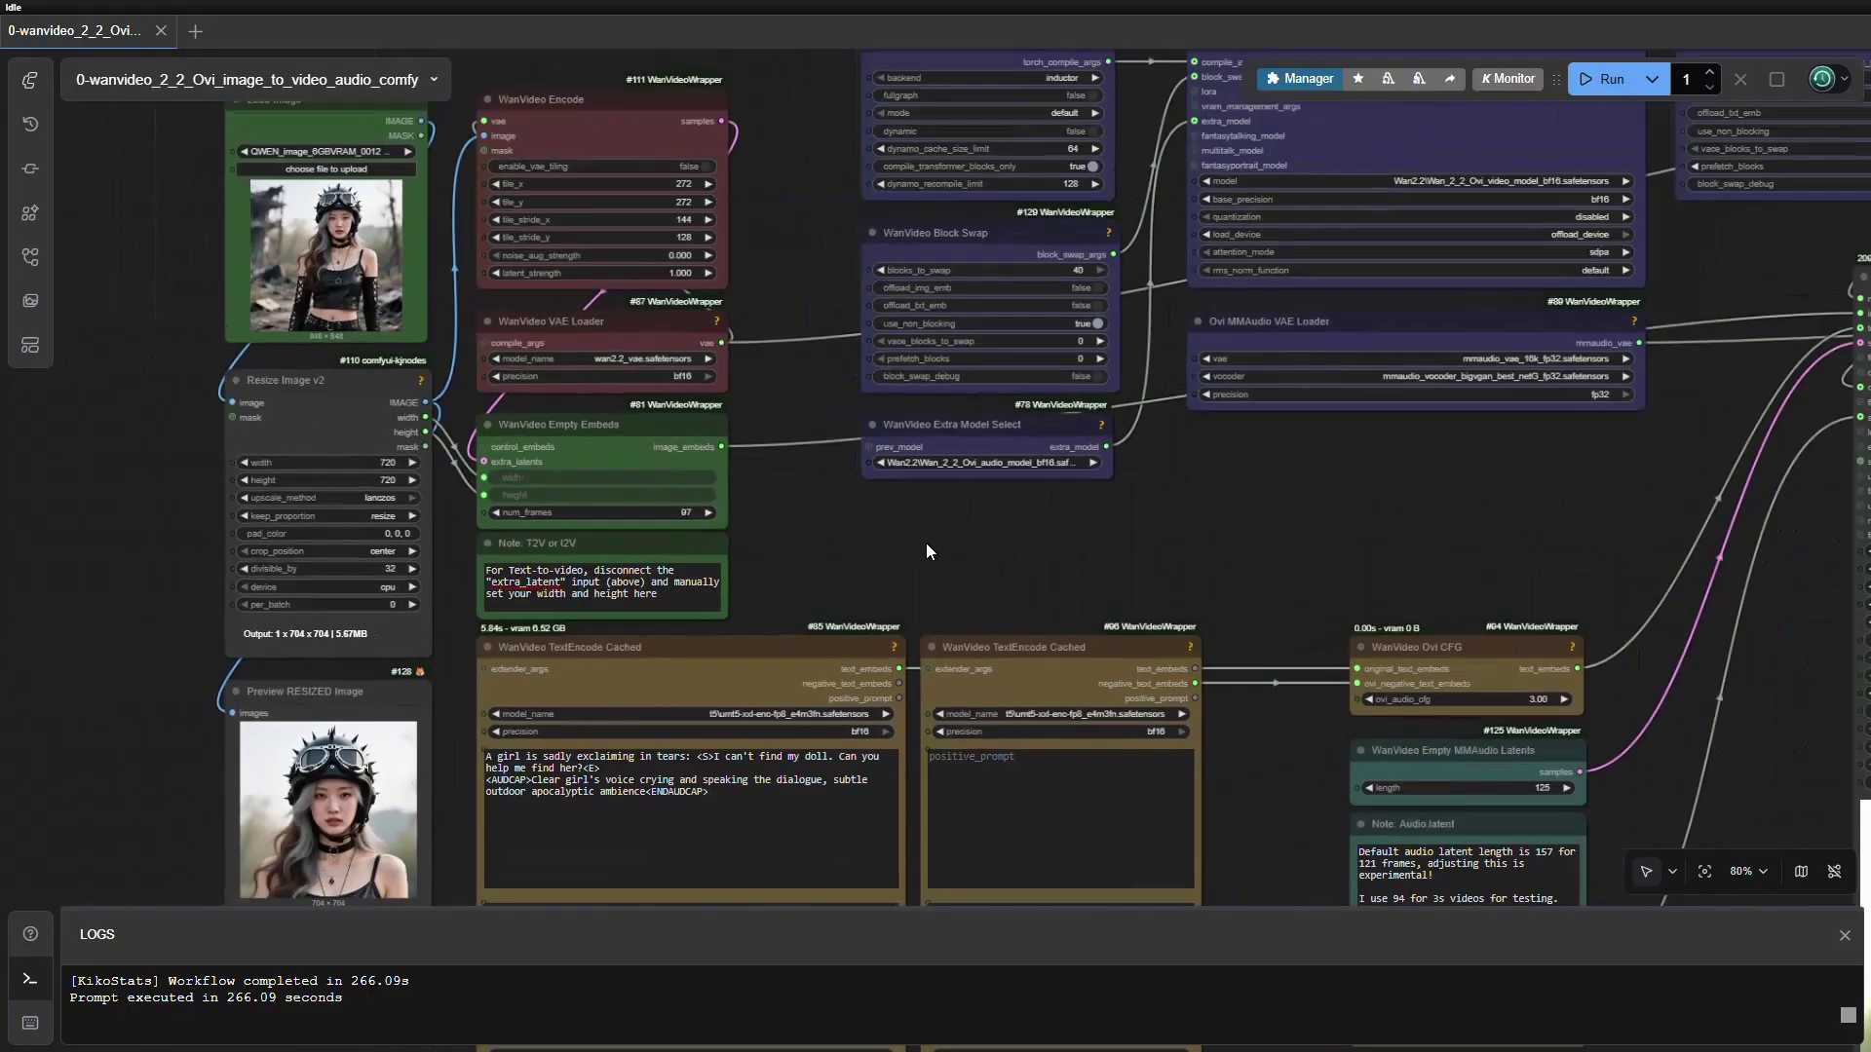
left_click_drag(974, 581, 1570, 740)
scroll(721, 548, "up", 4)
left_click_drag(721, 547, 405, 563)
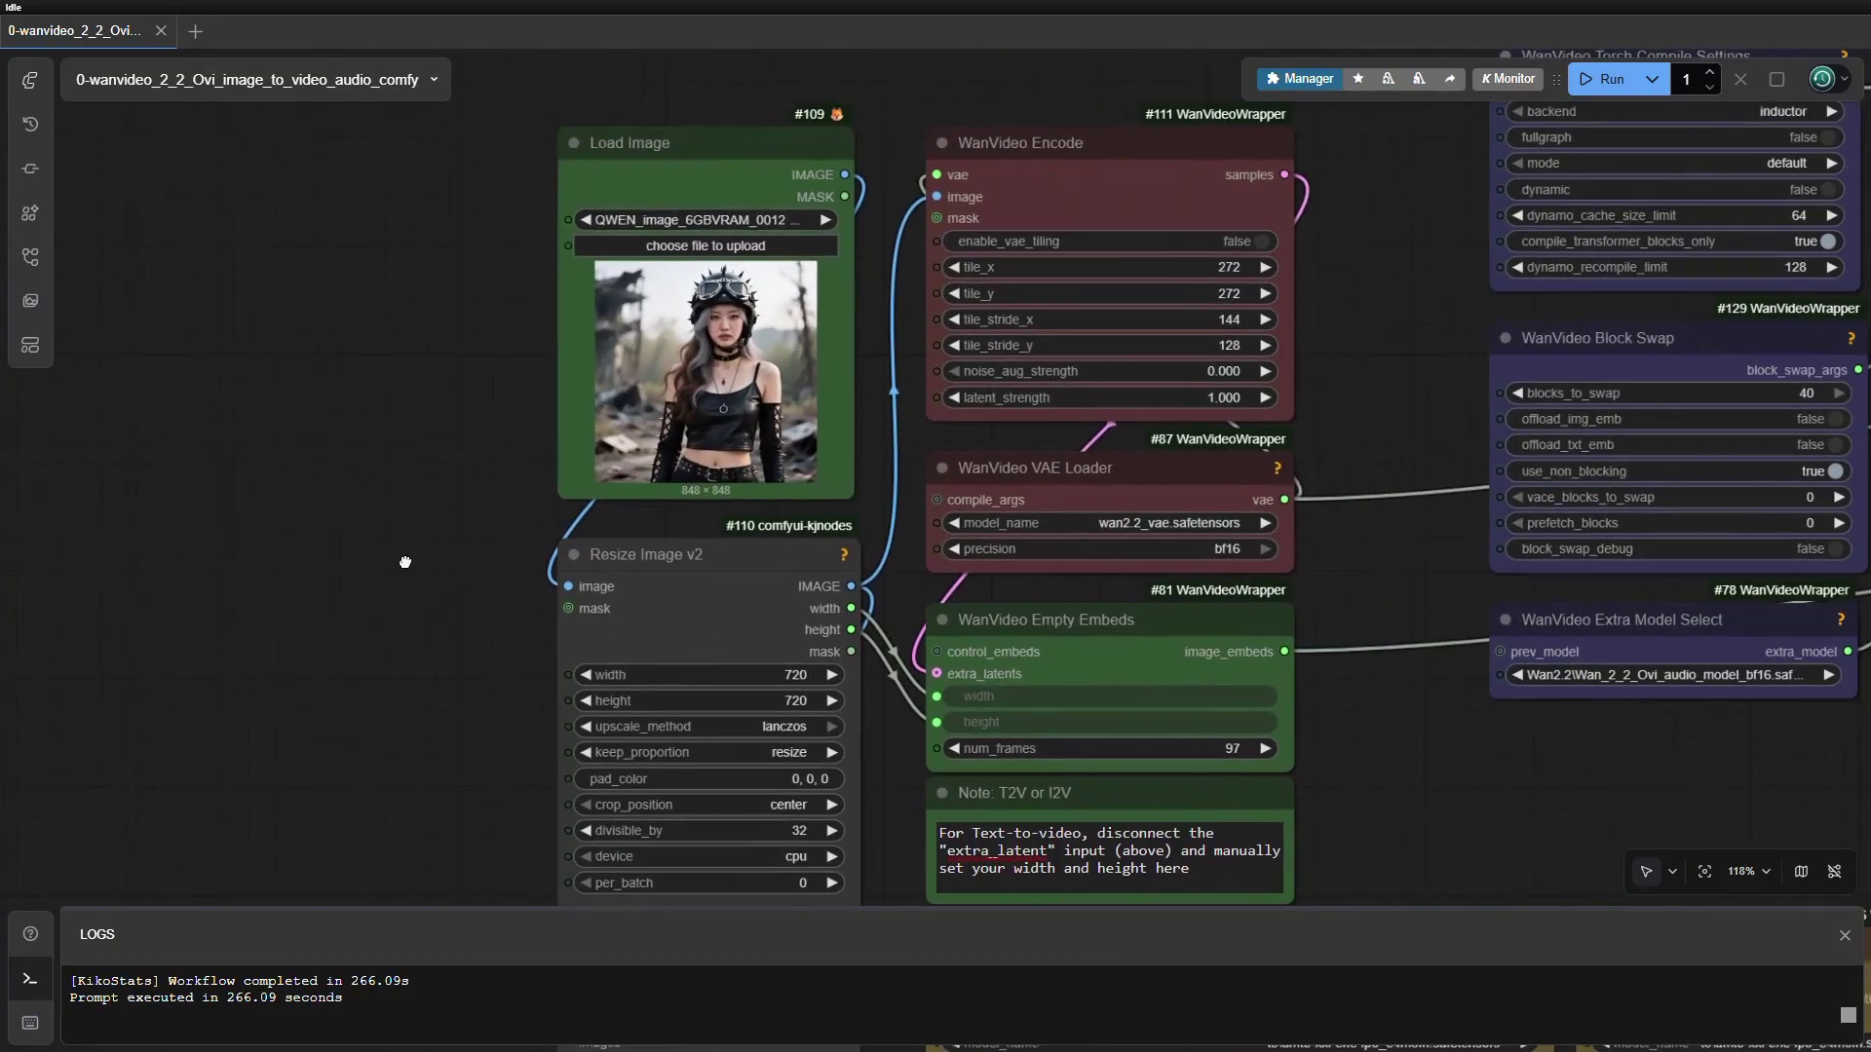
scroll(863, 271, "up", 4)
left_click_drag(863, 271, 1037, 450)
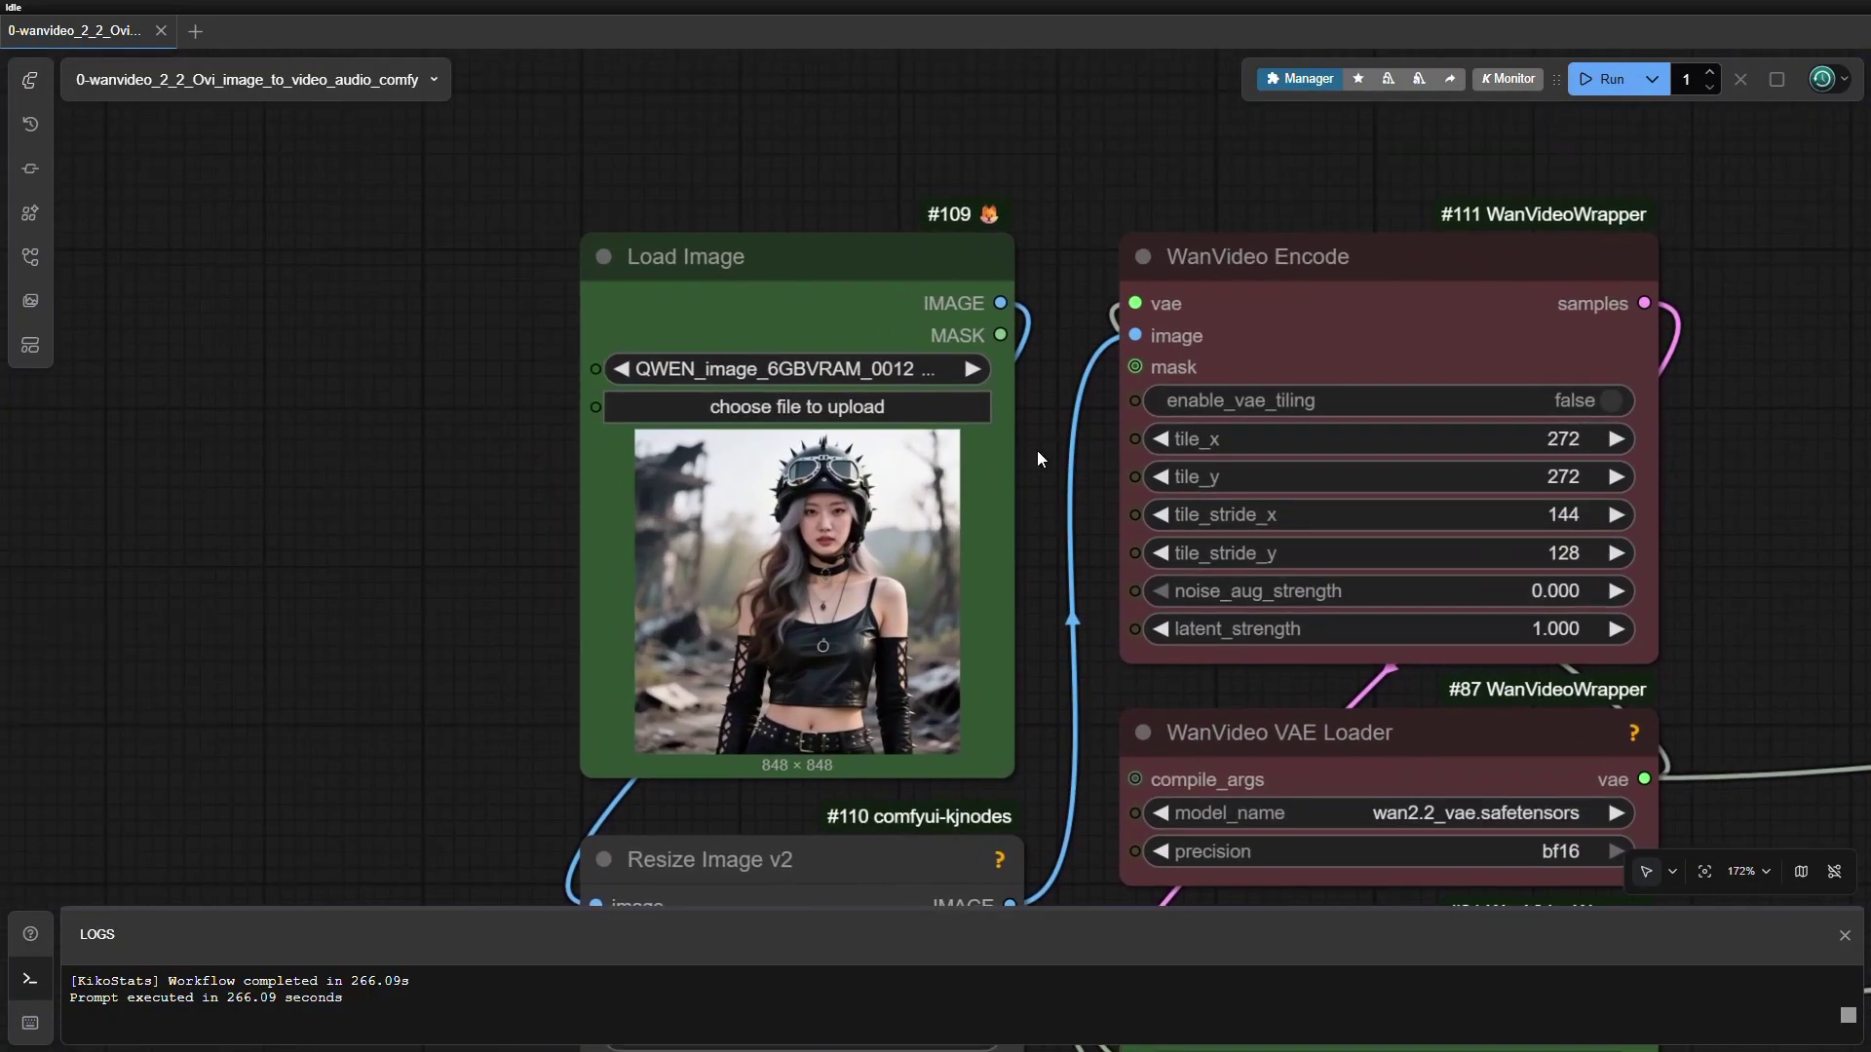
left_click(807, 408)
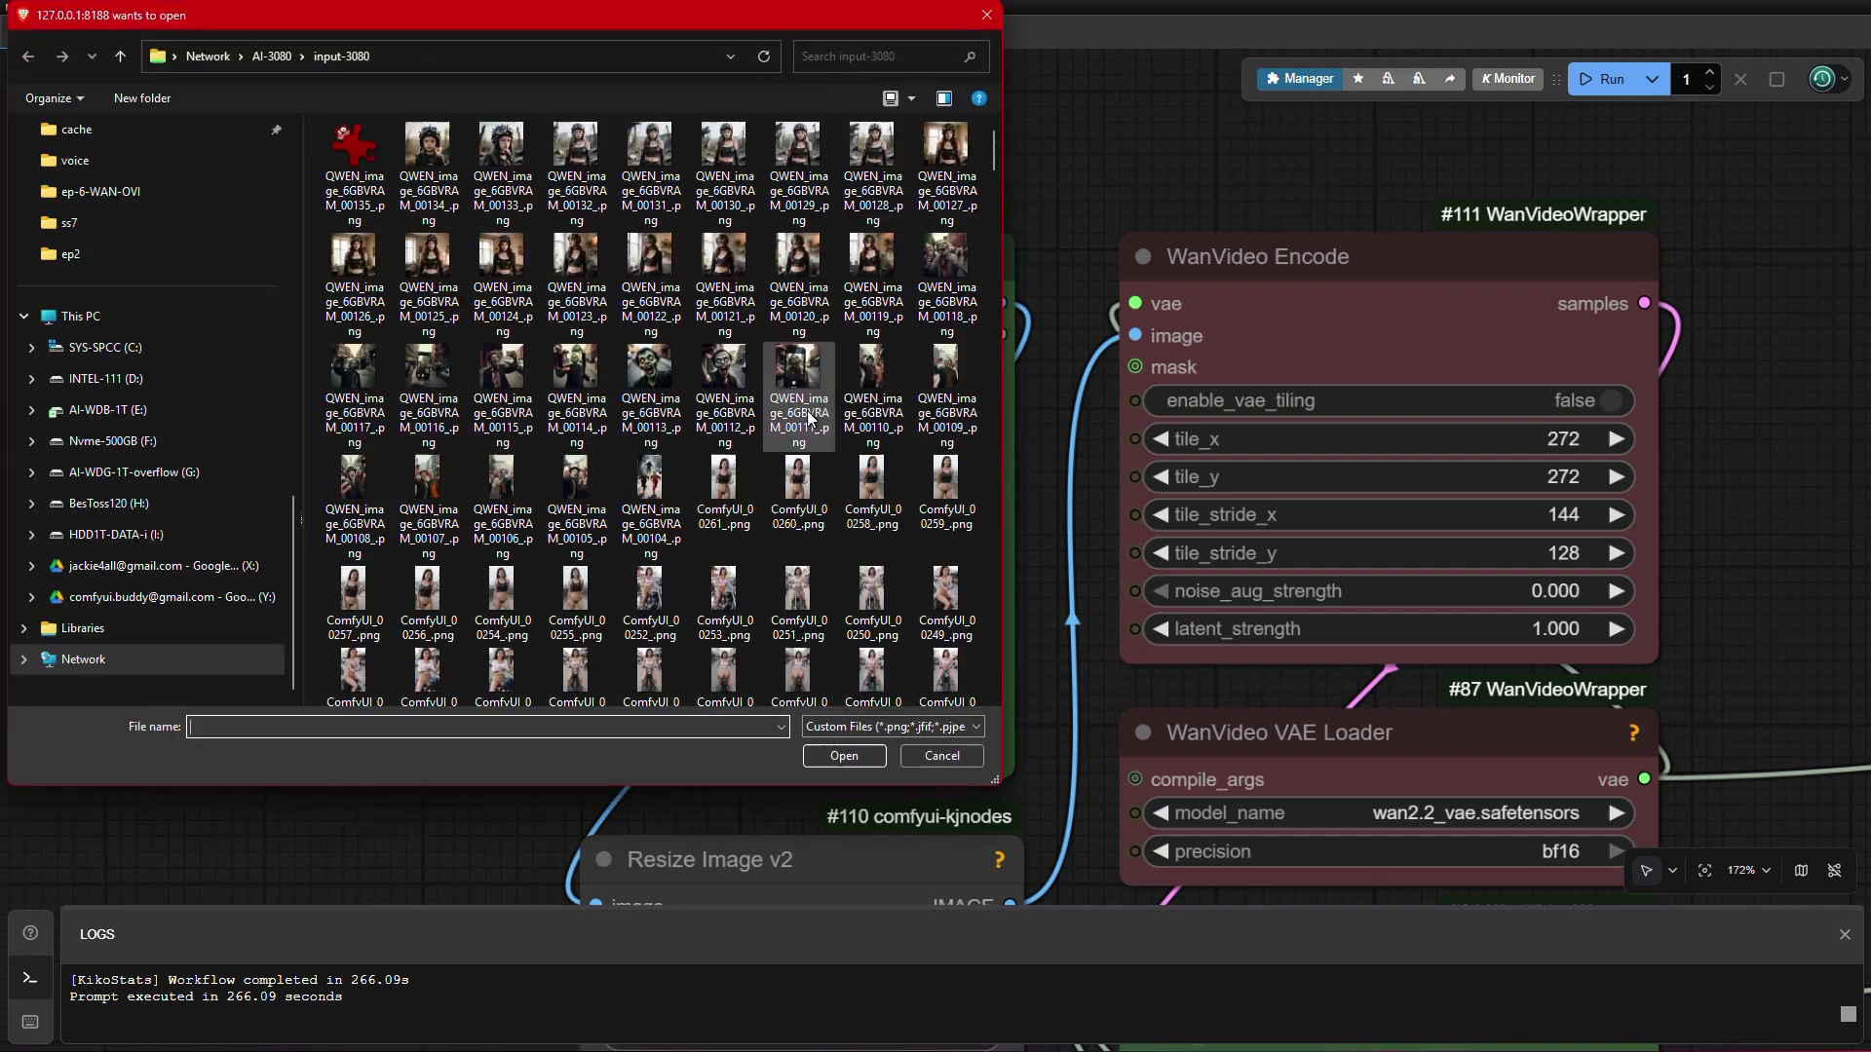
double_click(376, 154)
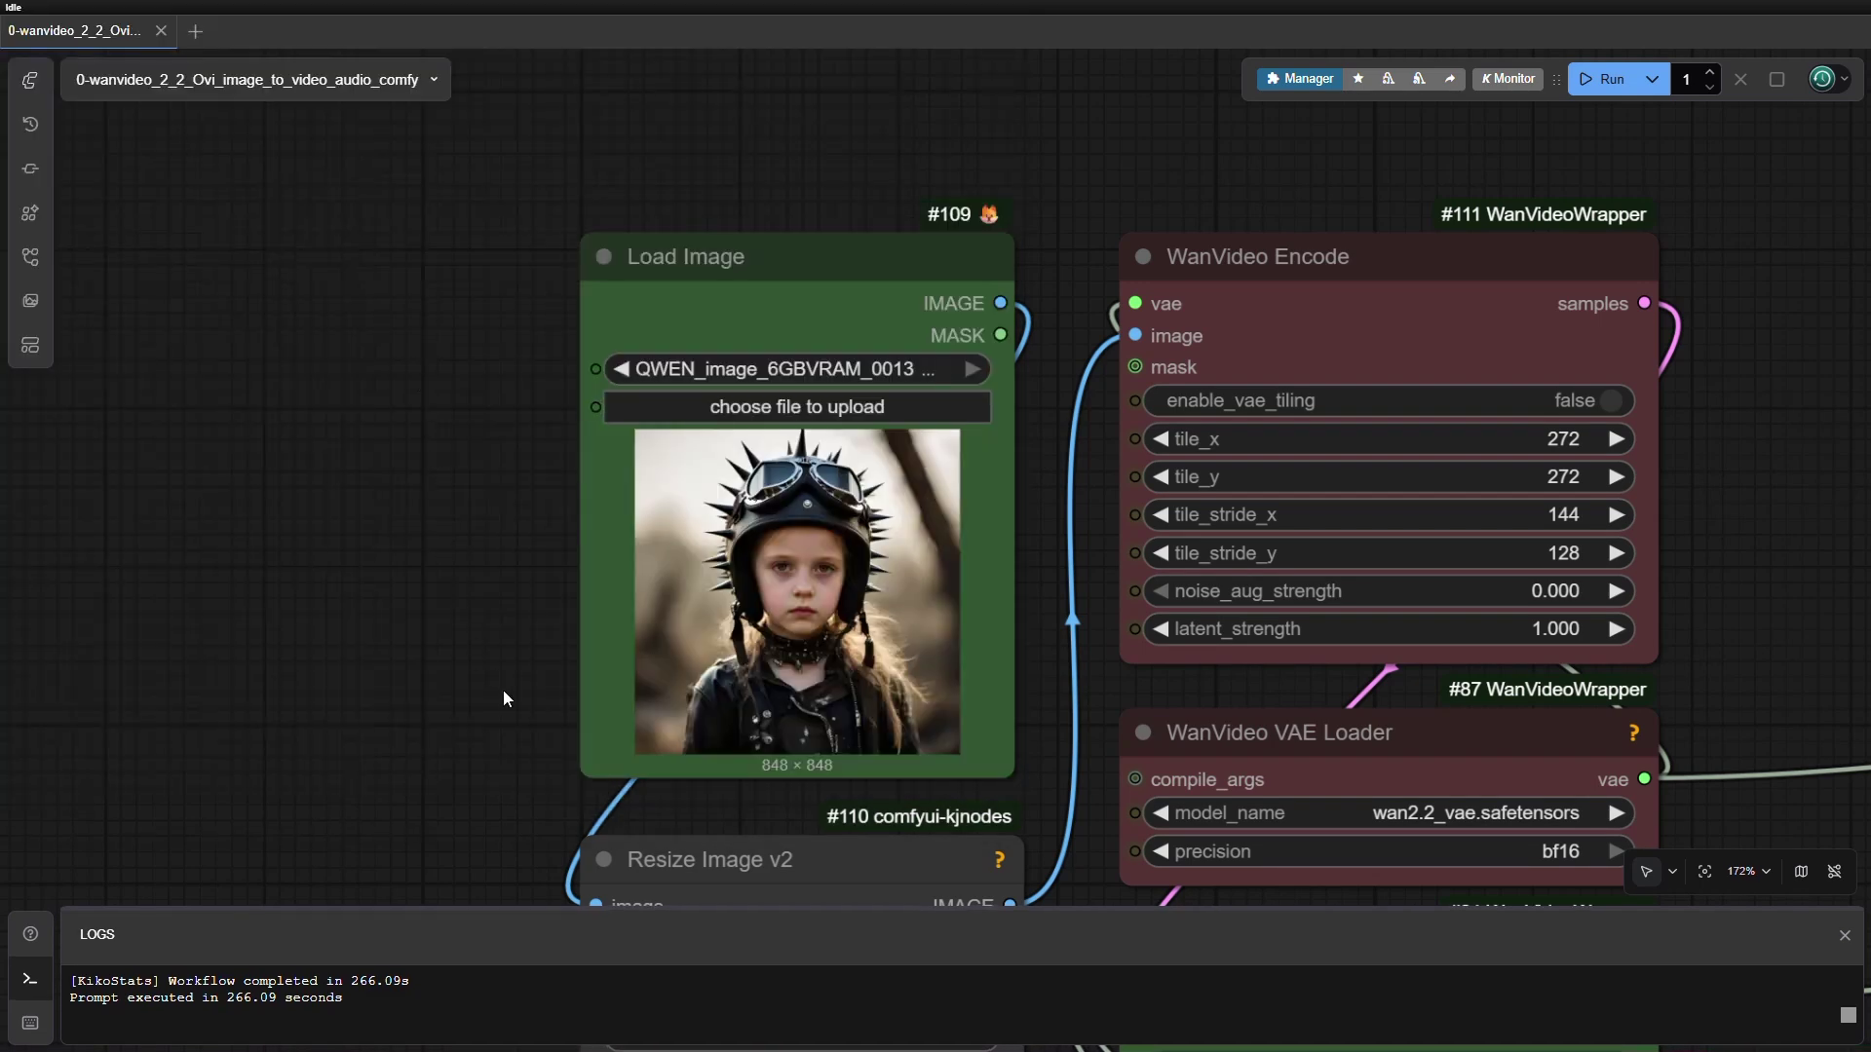
- Check the loaded image's dimensions against the width, height and divisible_by settings of the Resize Image v2 node
left_click_drag(503, 690, 434, 546)
left_click_drag(419, 727, 415, 612)
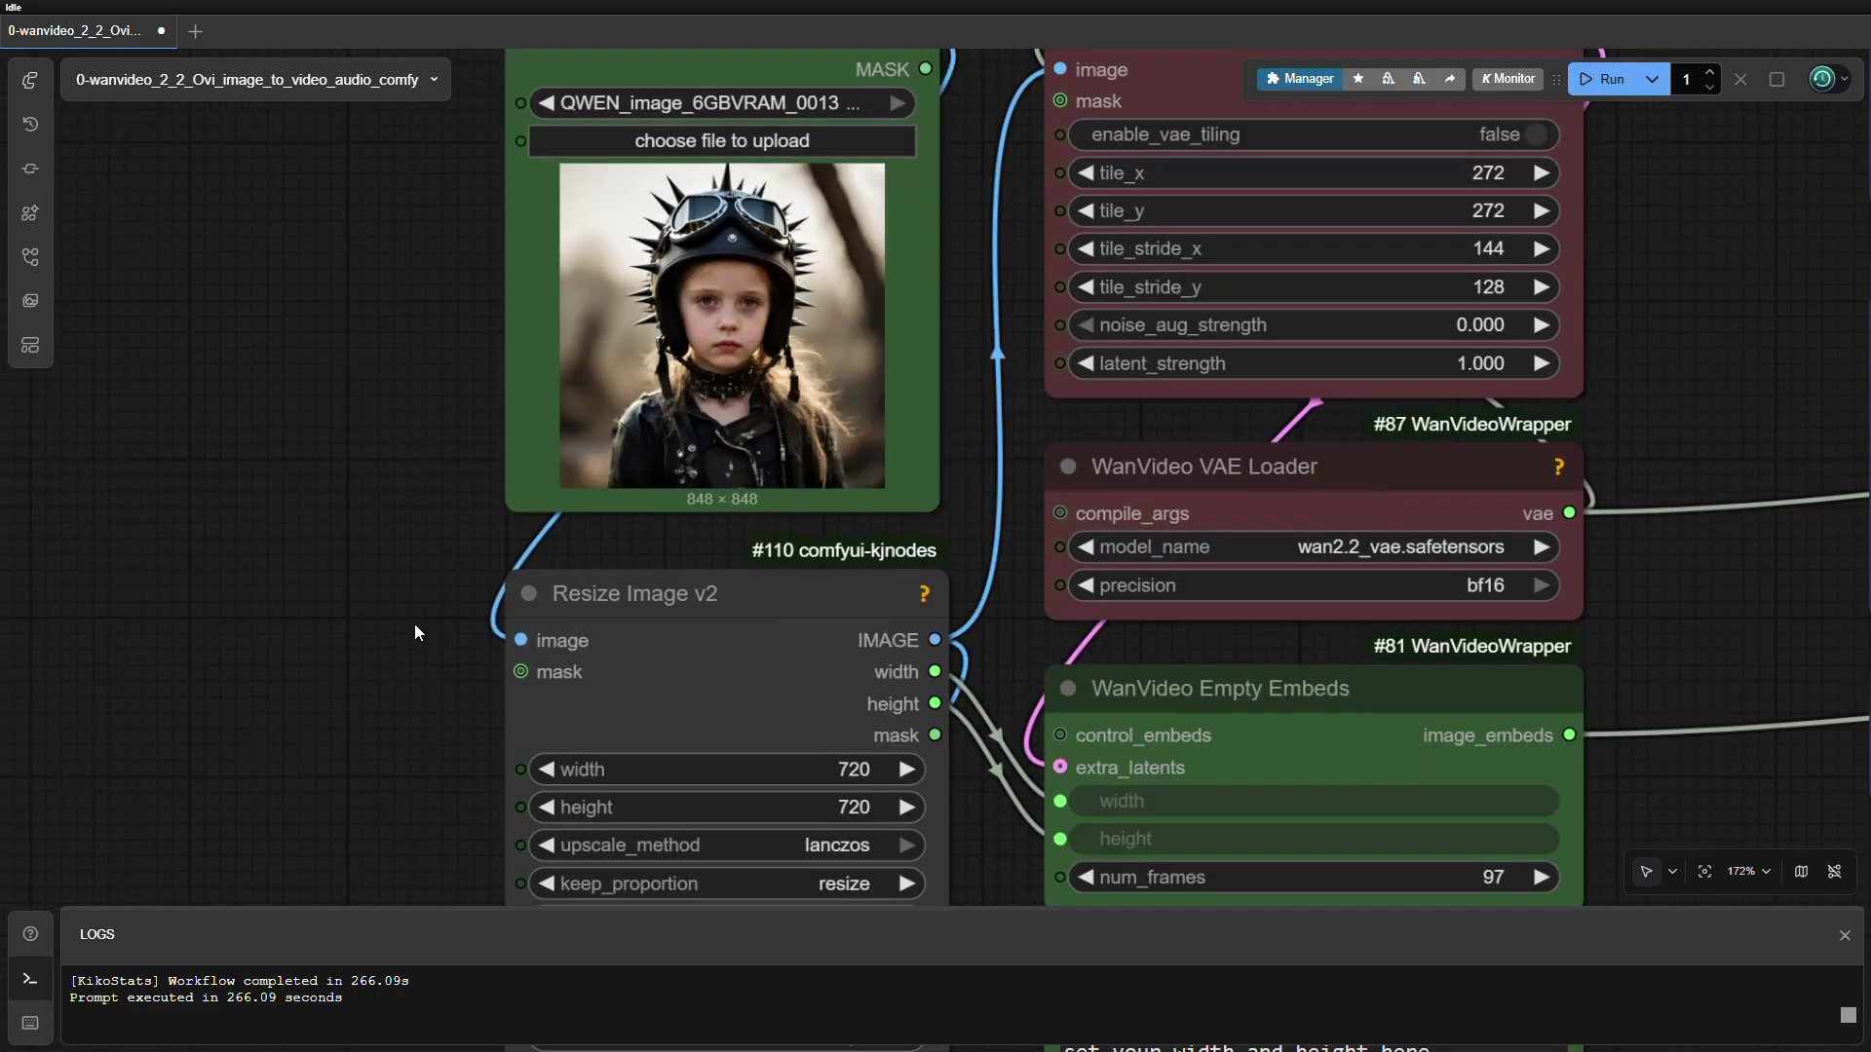
left_click_drag(406, 738, 410, 351)
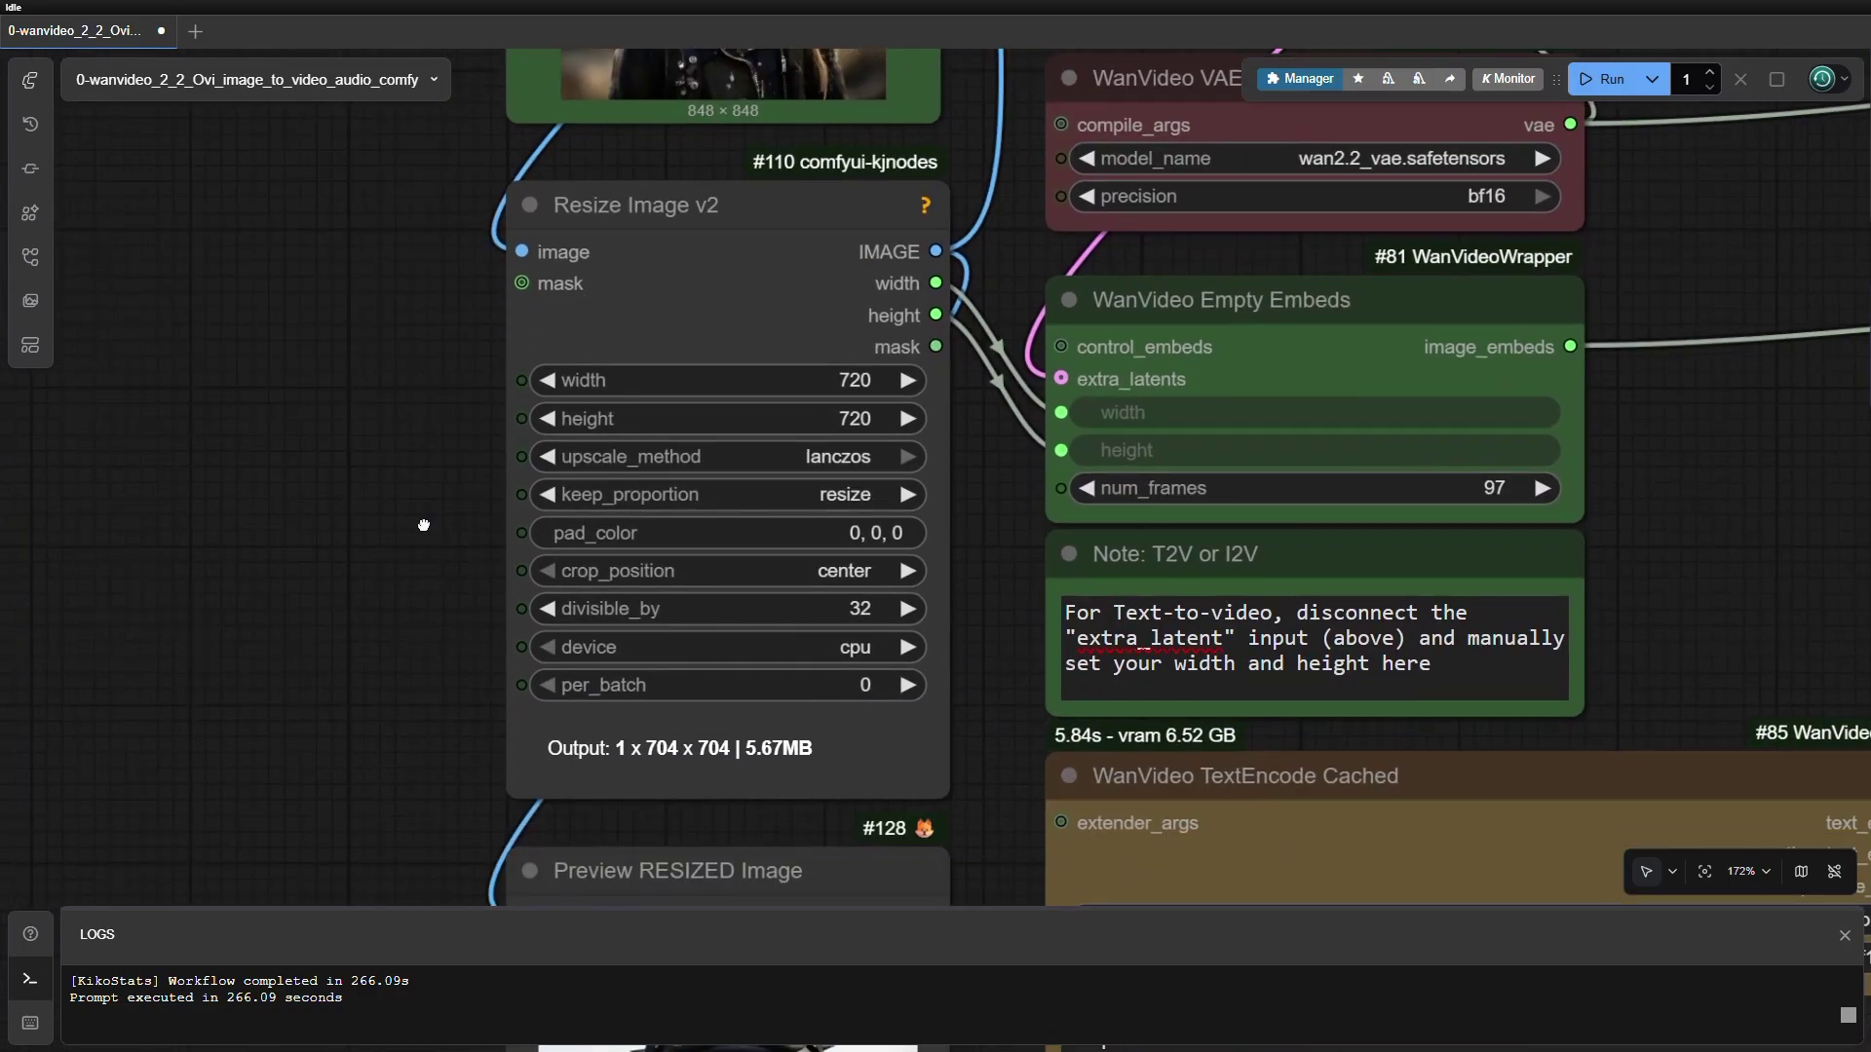
left_click_drag(424, 525, 398, 780)
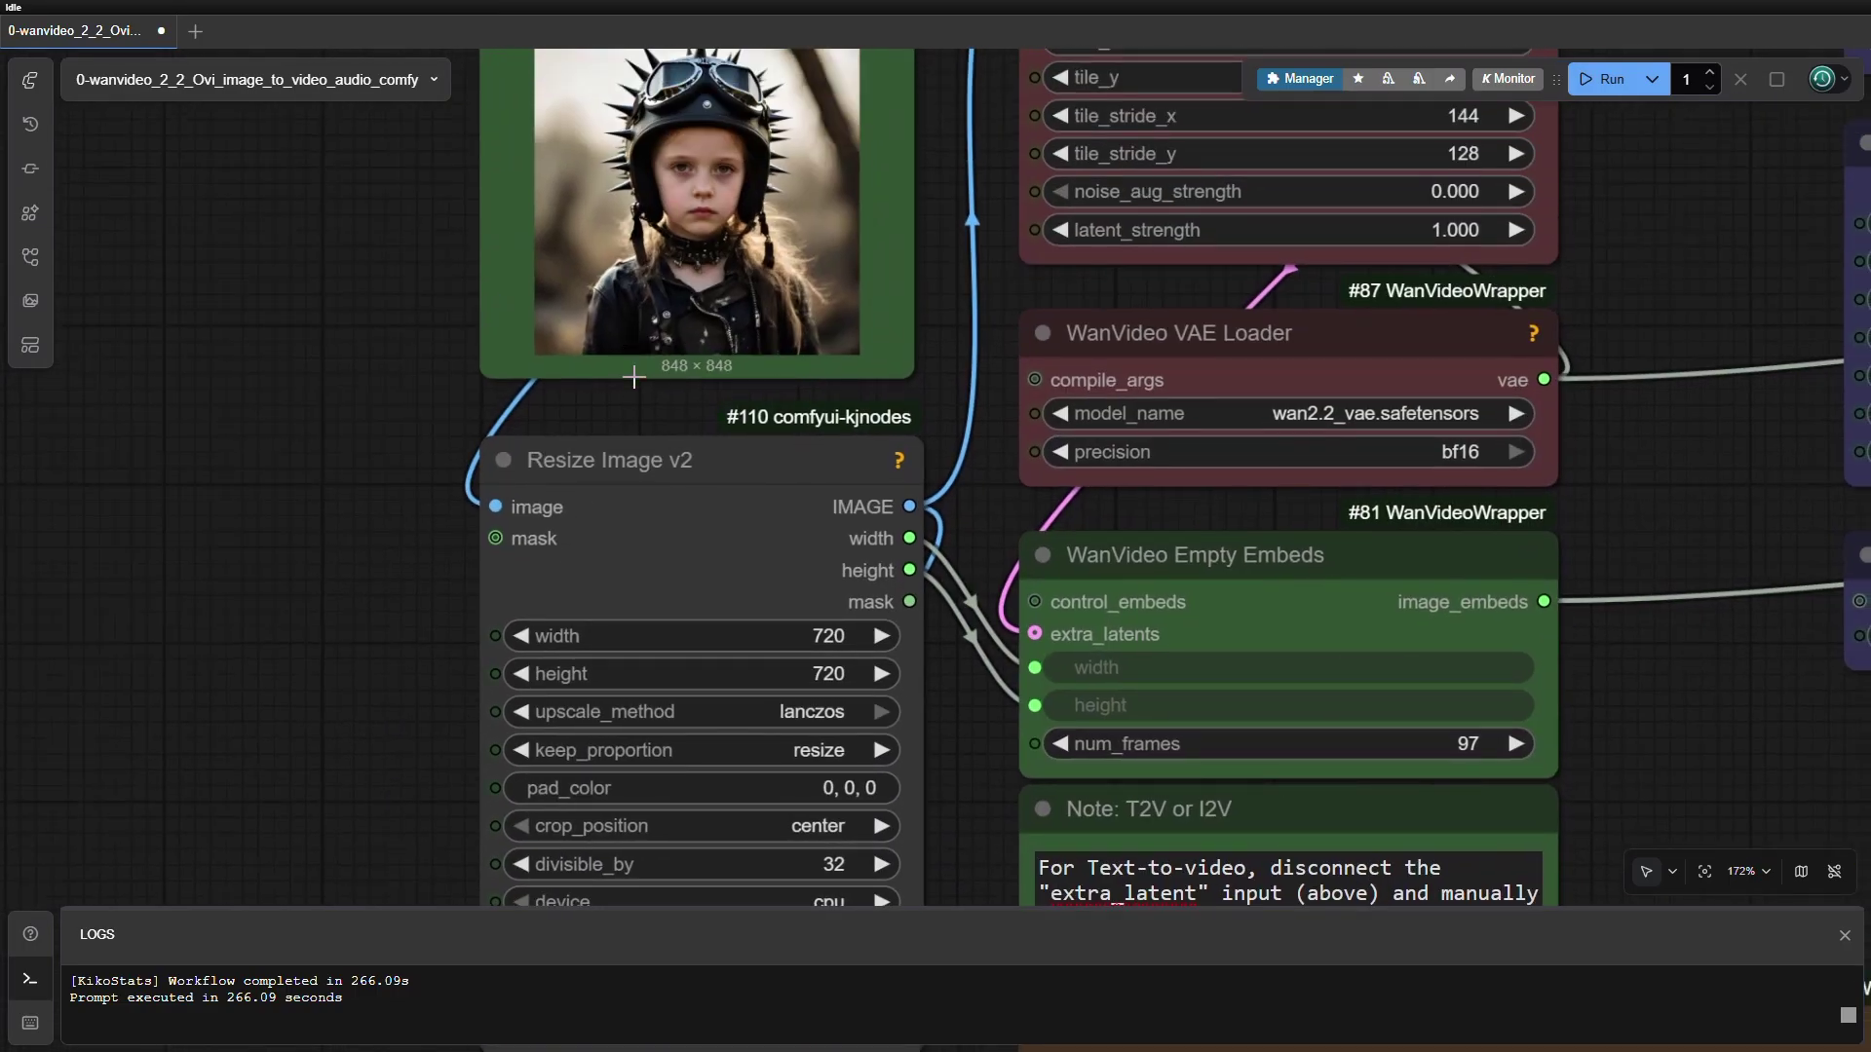
left_click_drag(395, 703, 376, 550)
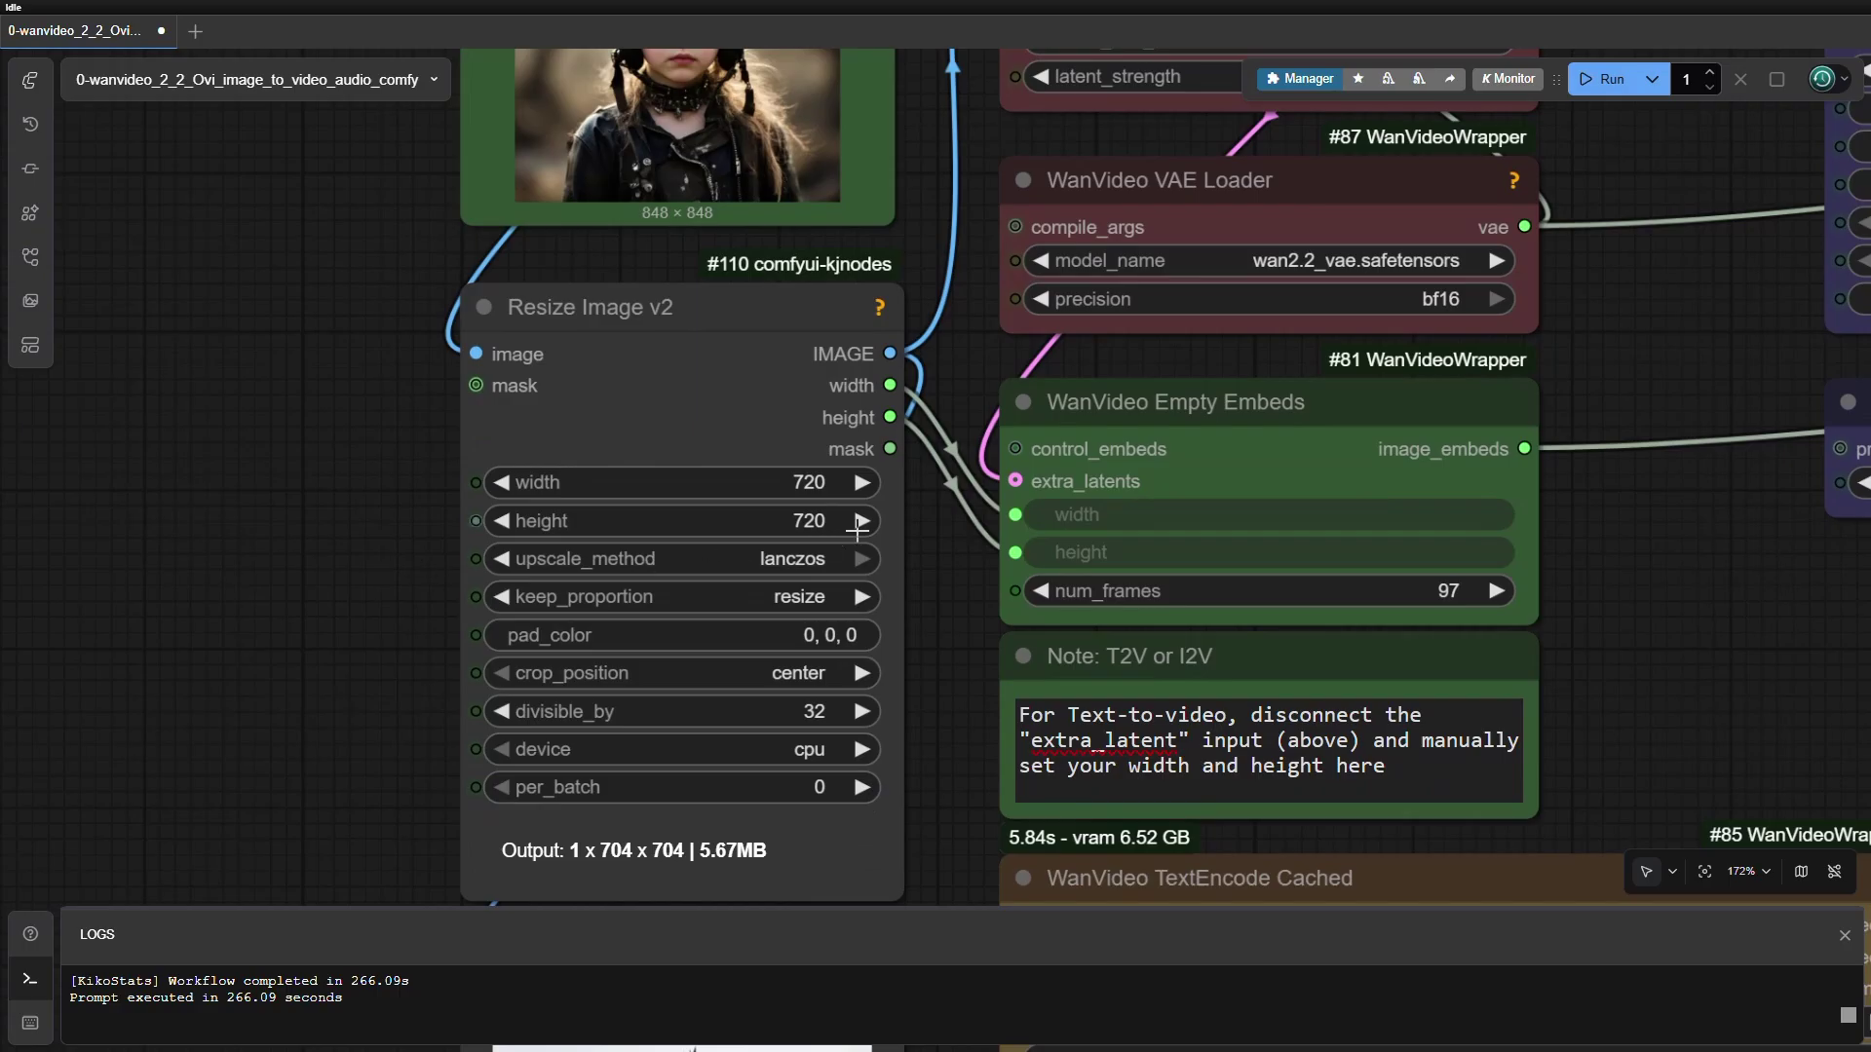
scroll(928, 640, "down", 1)
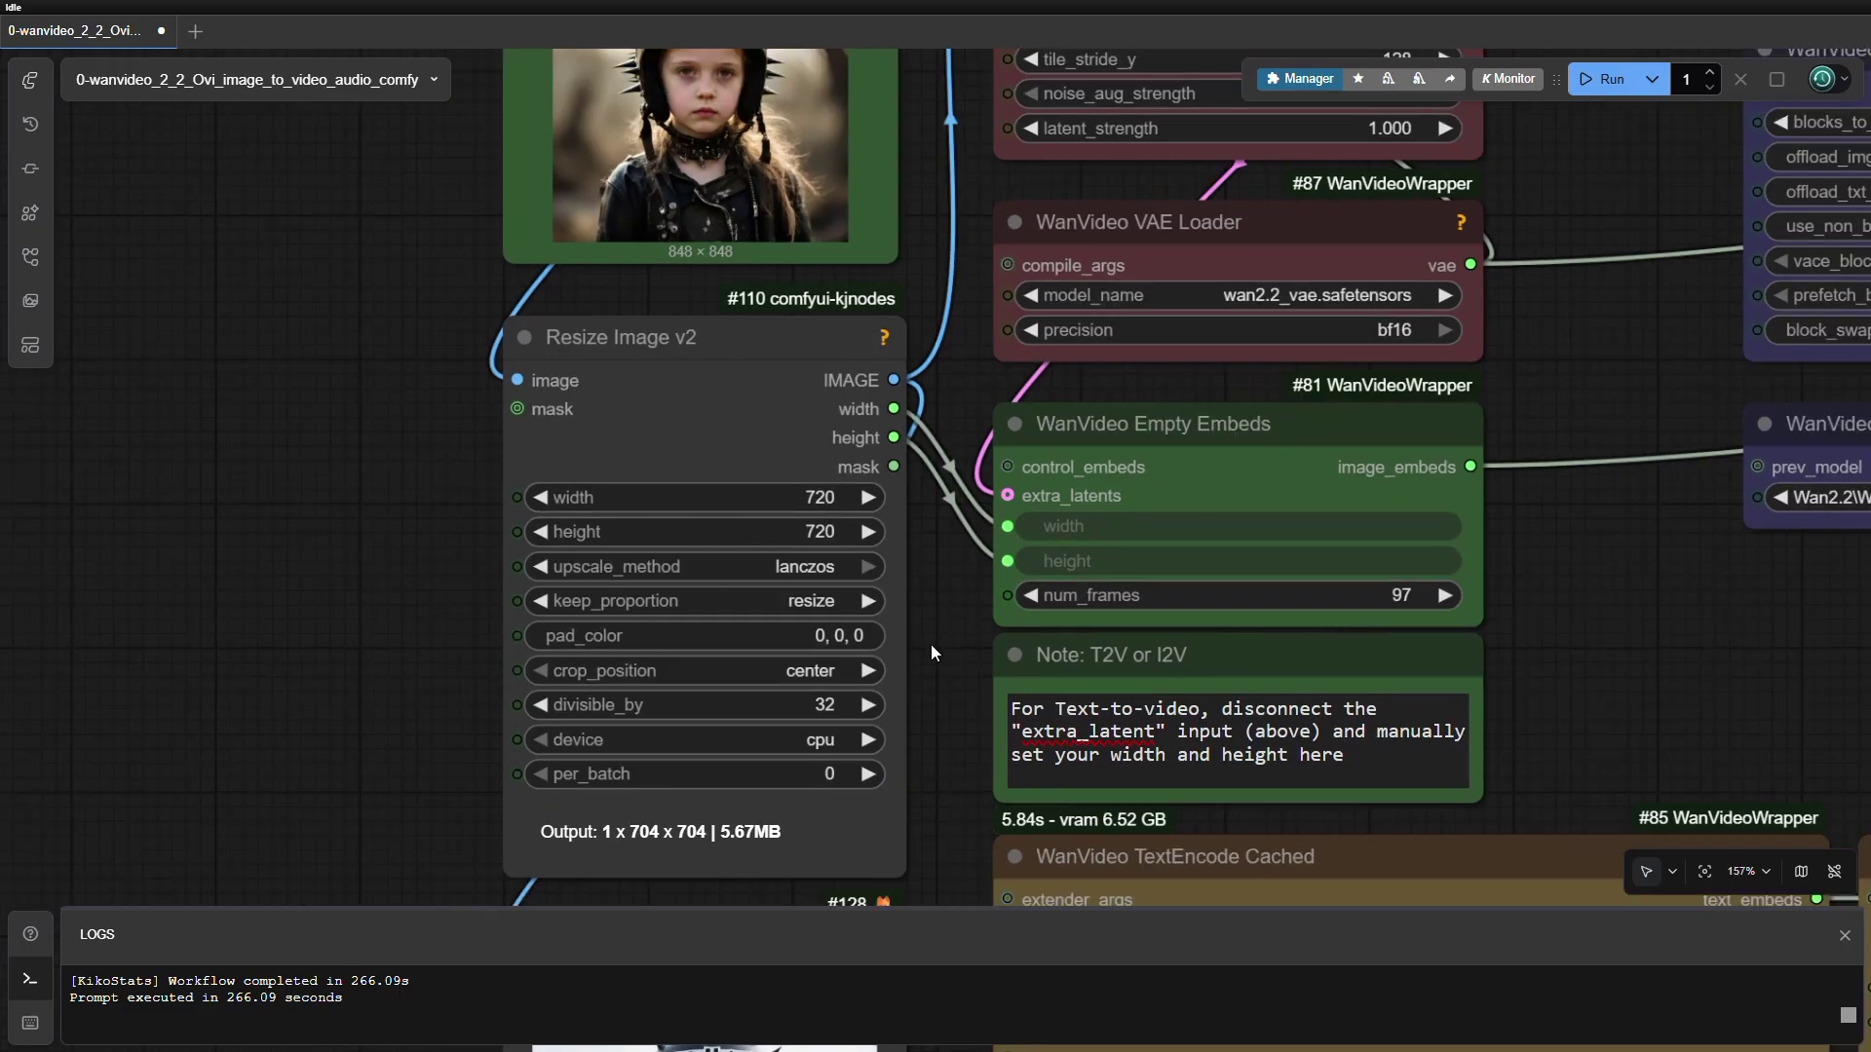
left_click_drag(932, 647, 921, 445)
left_click_drag(938, 739, 957, 397)
- Set both the width and the height of the Resize Image v2 node to 848
scroll(957, 397, "up", 8)
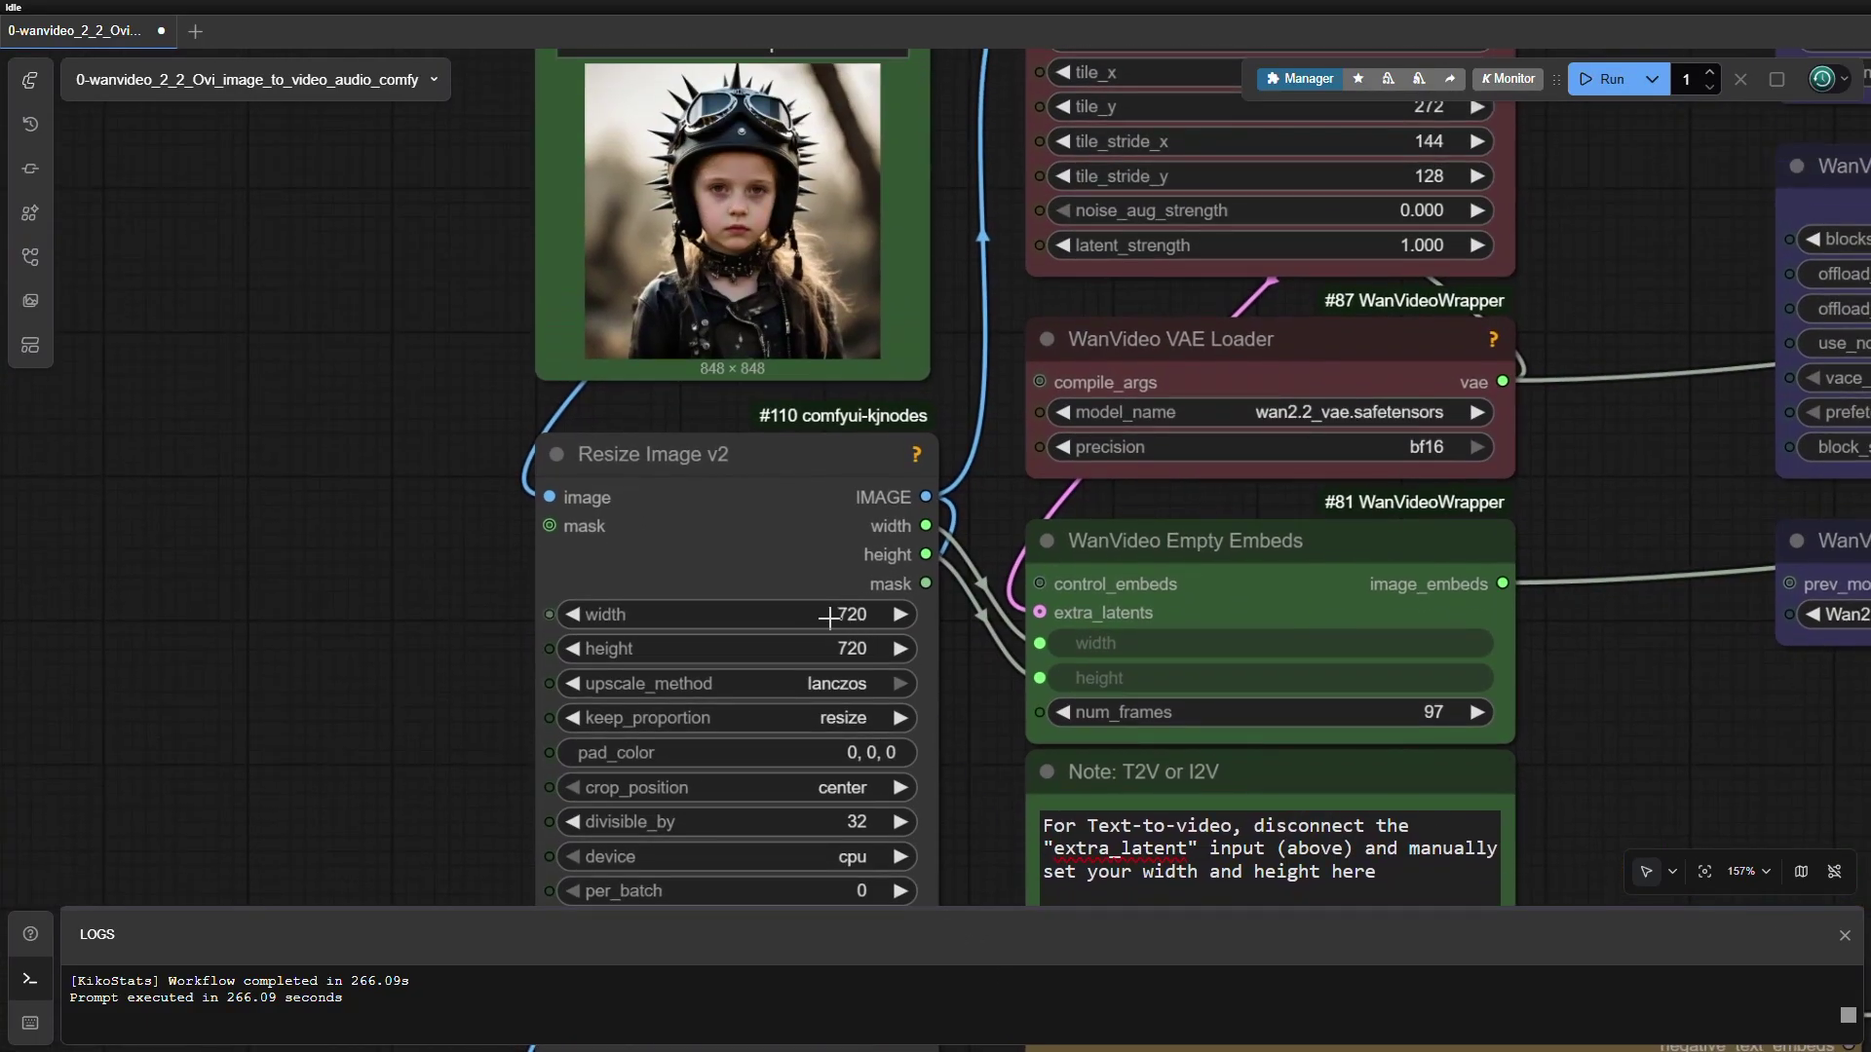
left_click(829, 618)
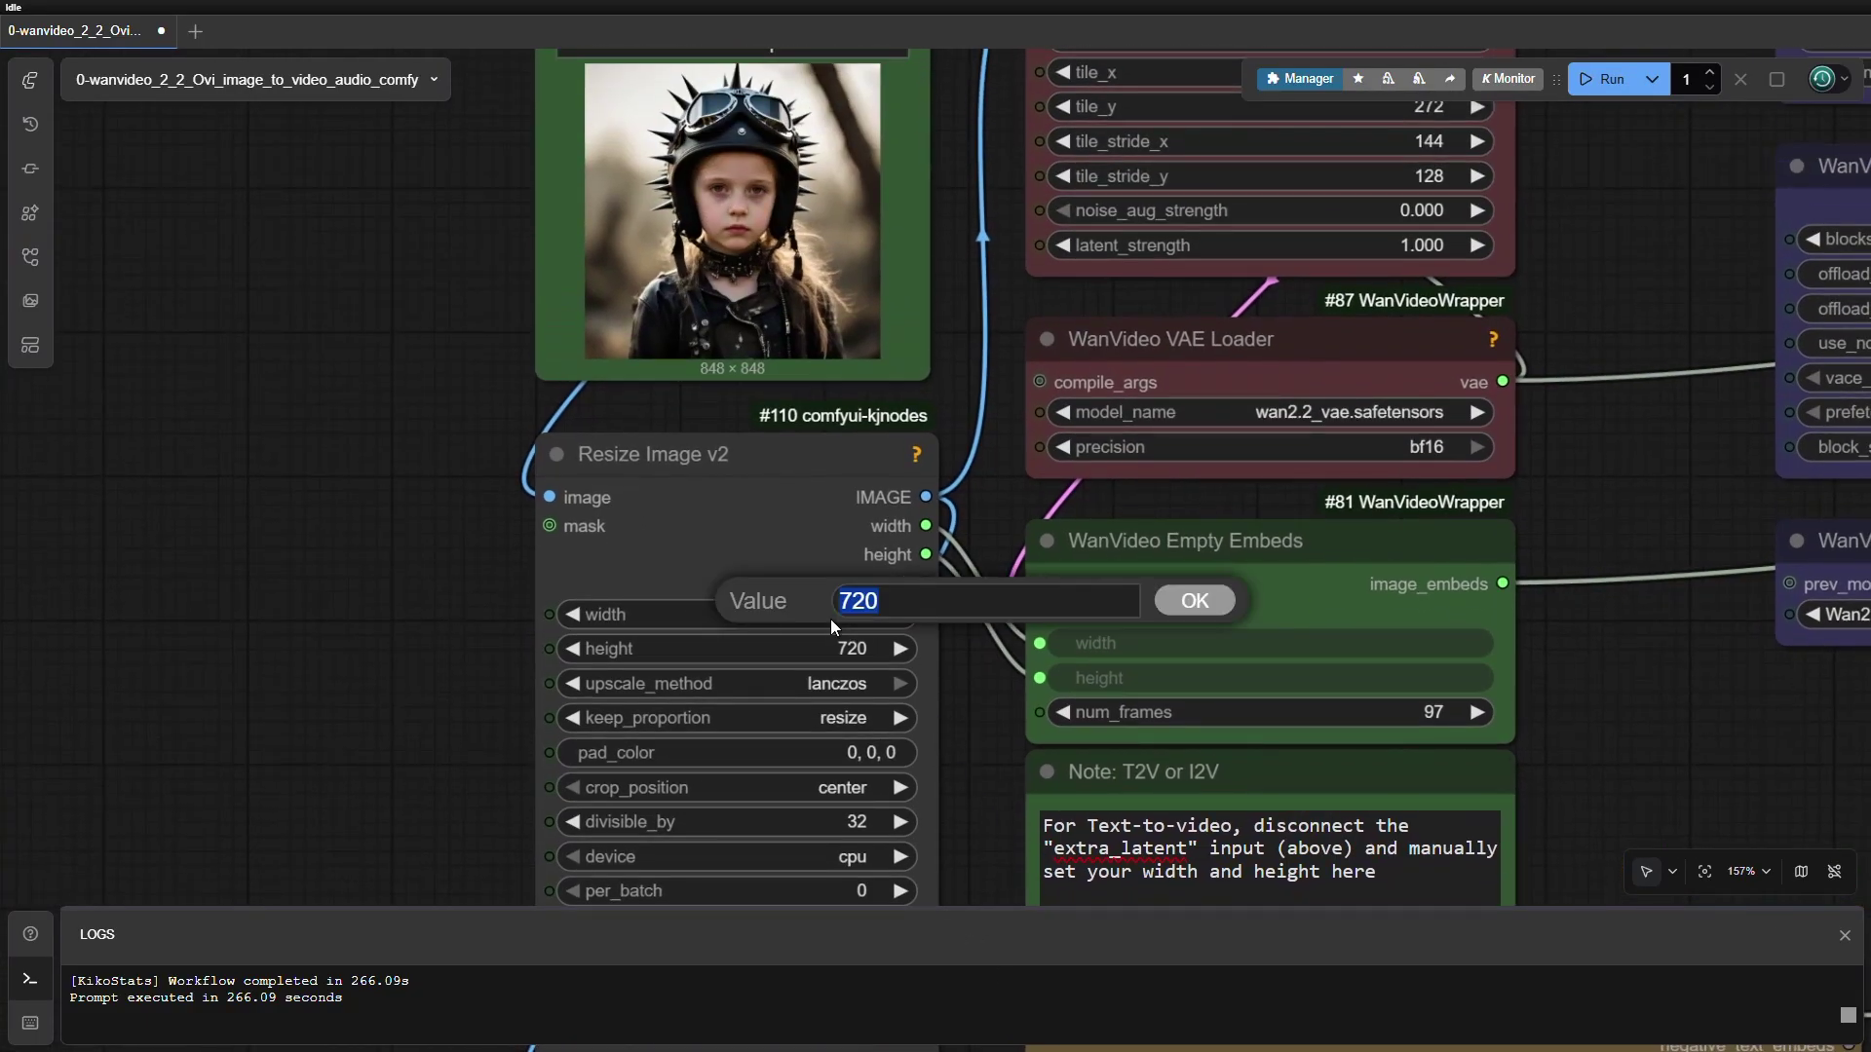
type("848")
key("Return")
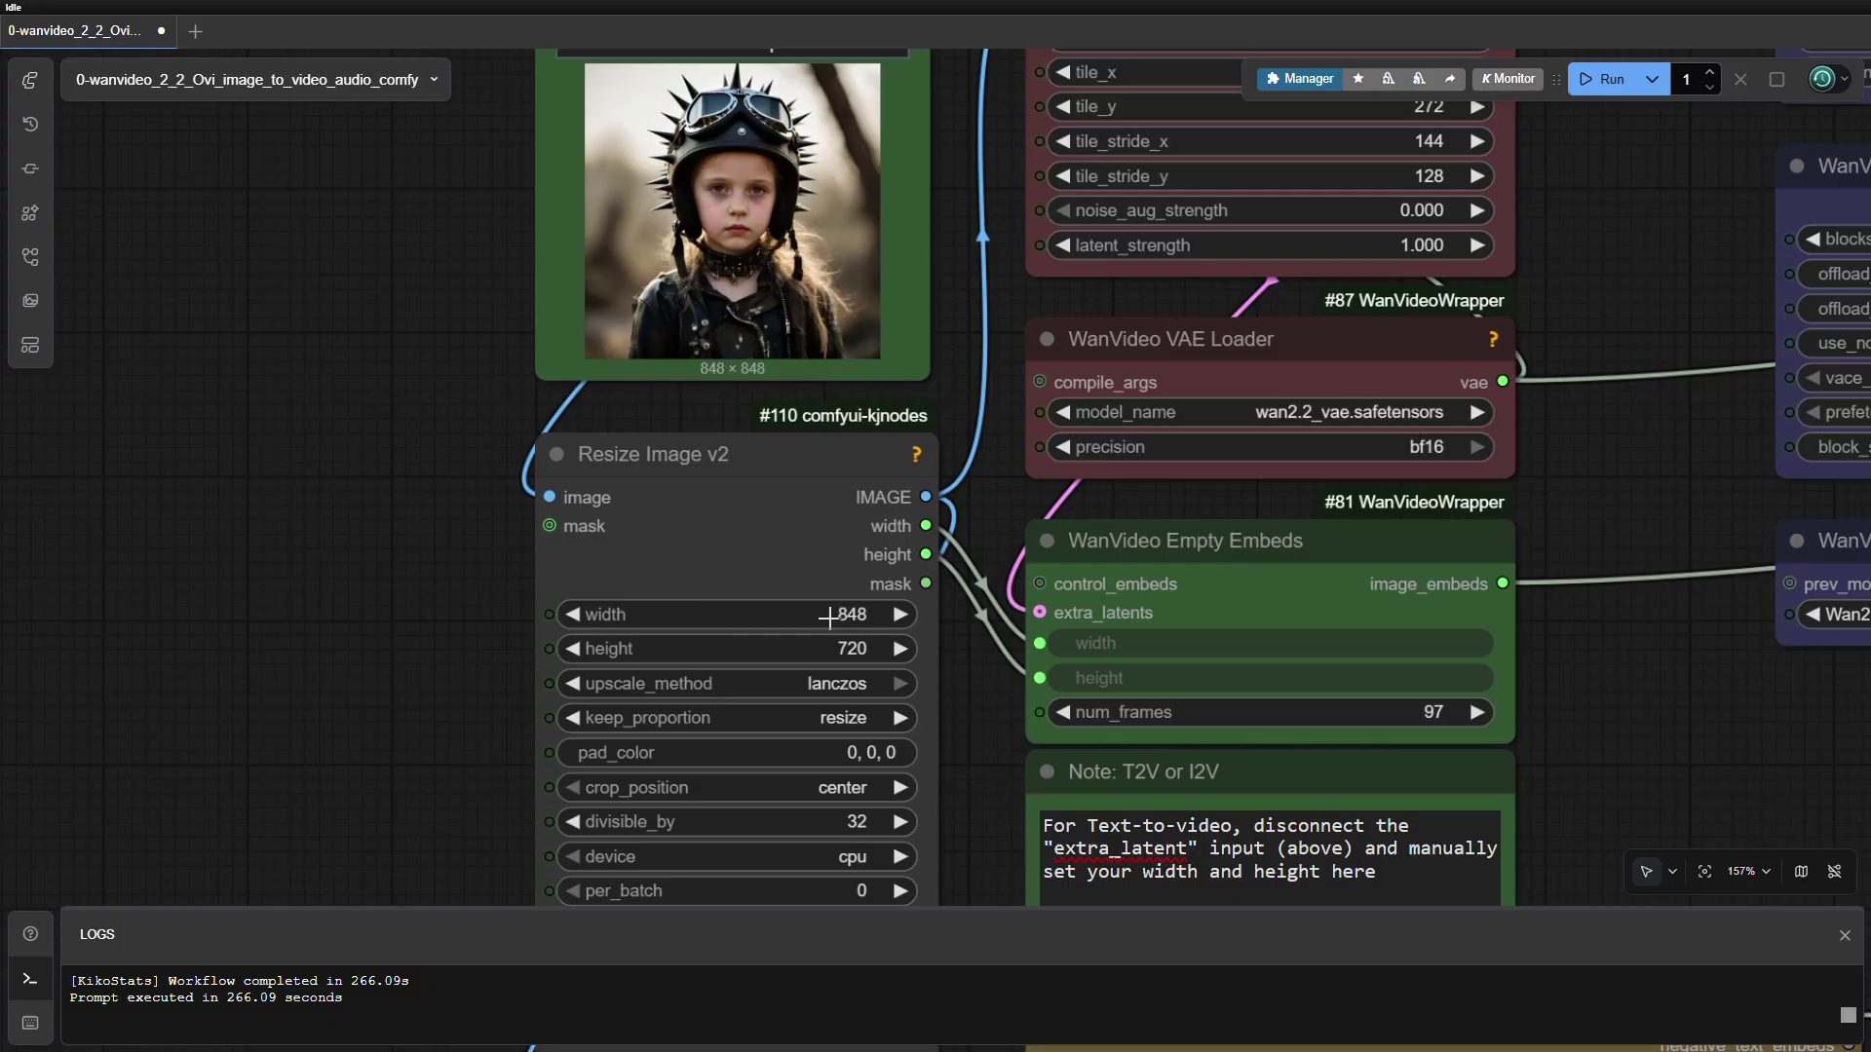
left_click(823, 647)
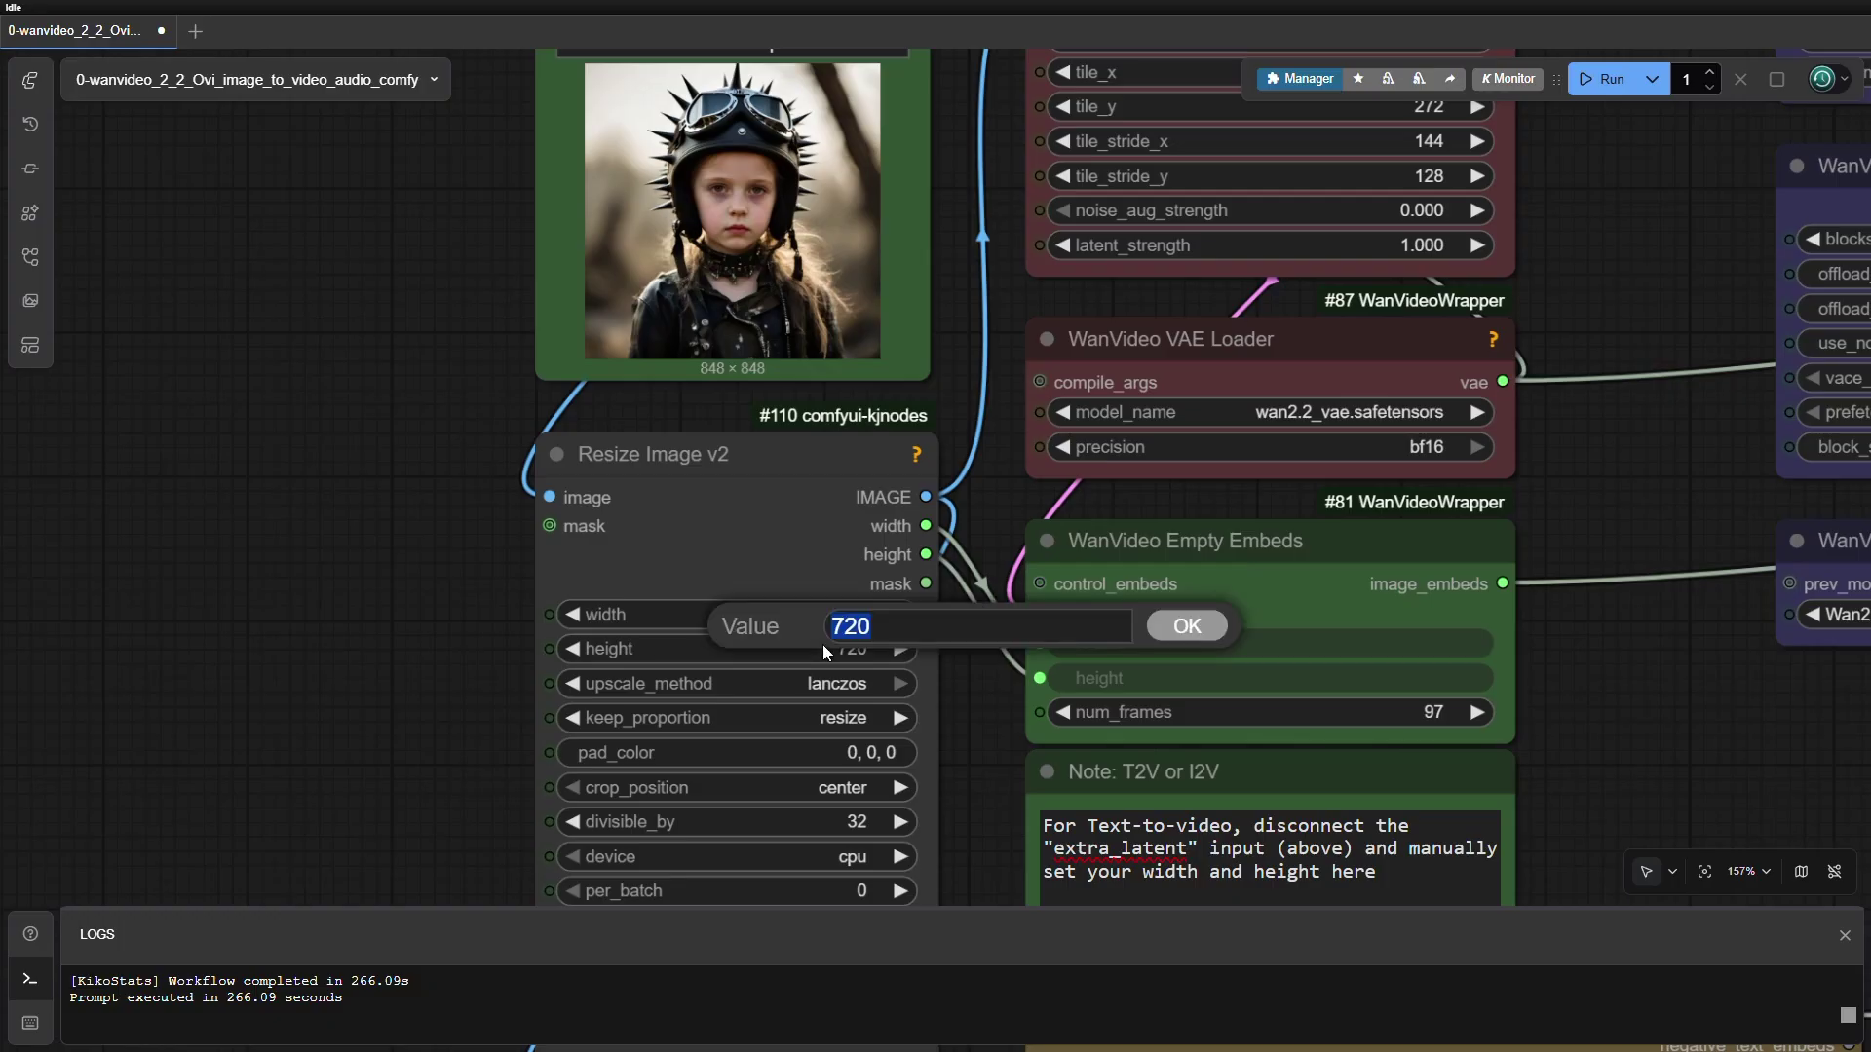
key("Return")
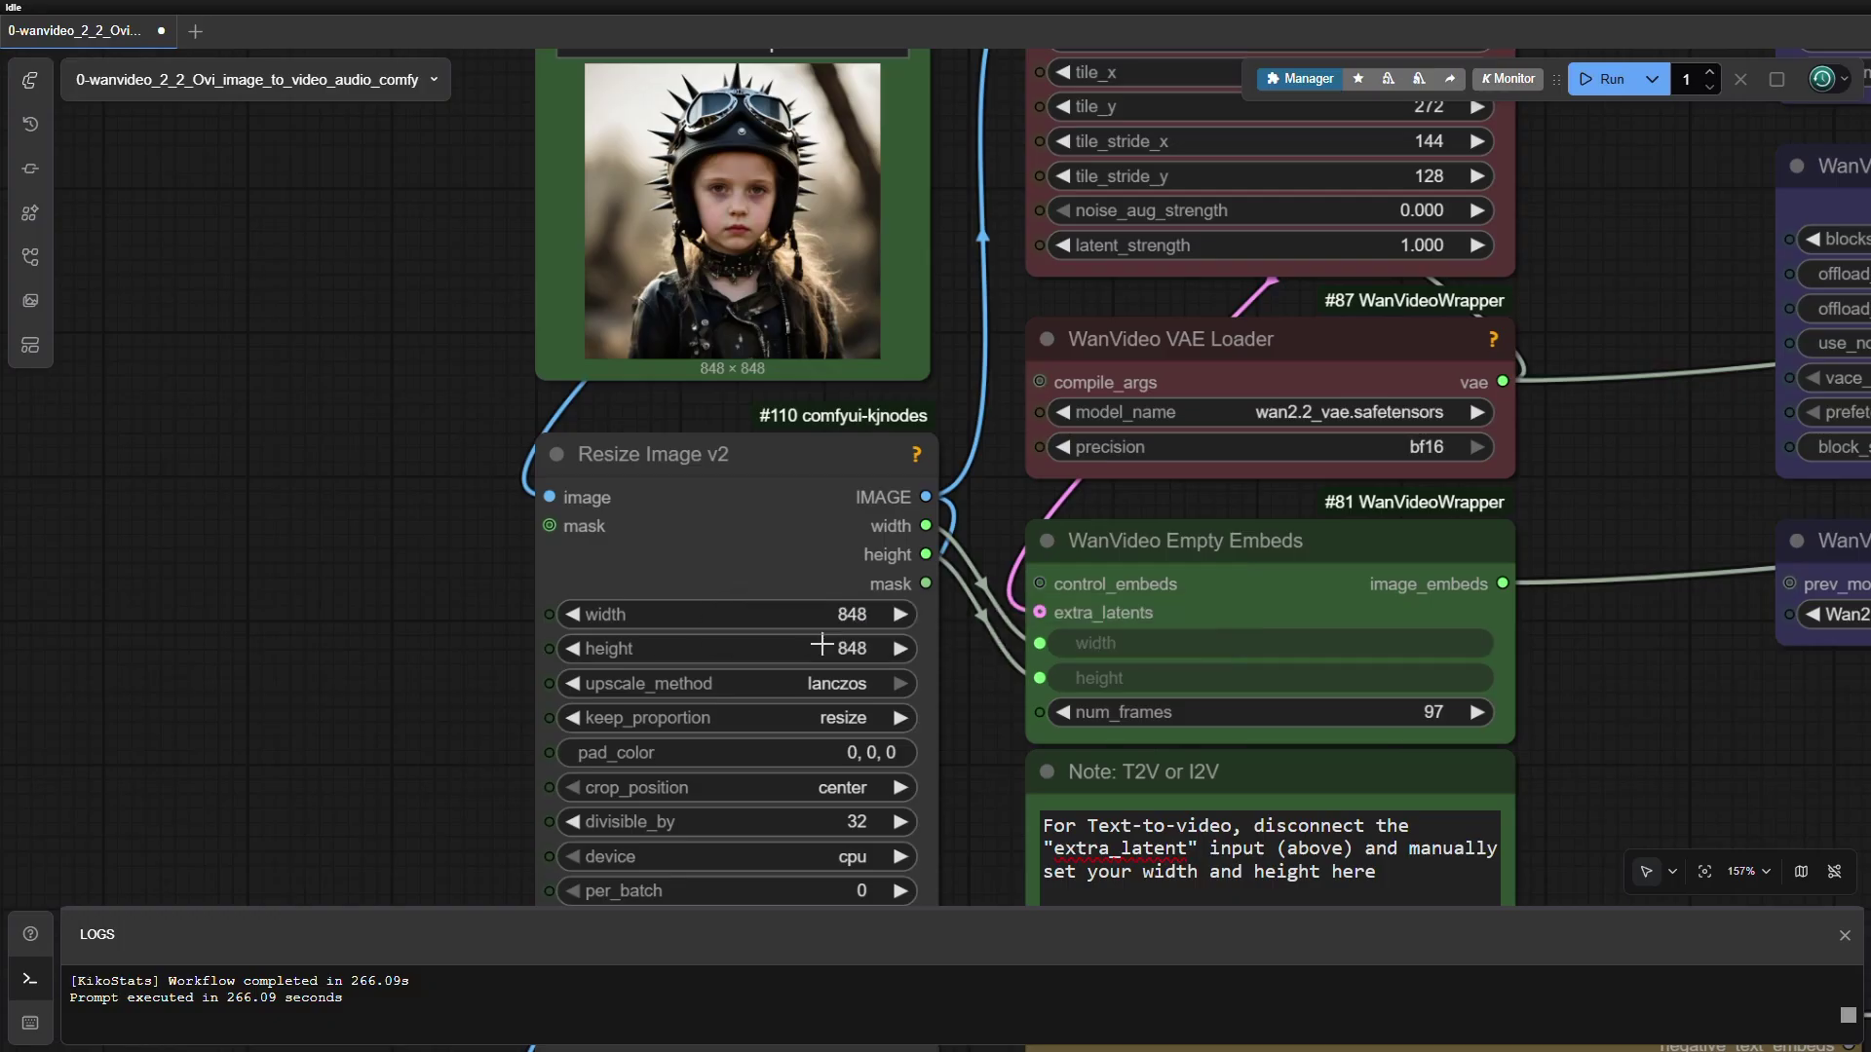
- Queue only the Preview RESIZED Image output node to refresh the resized picture
scroll(821, 645, "down", 3)
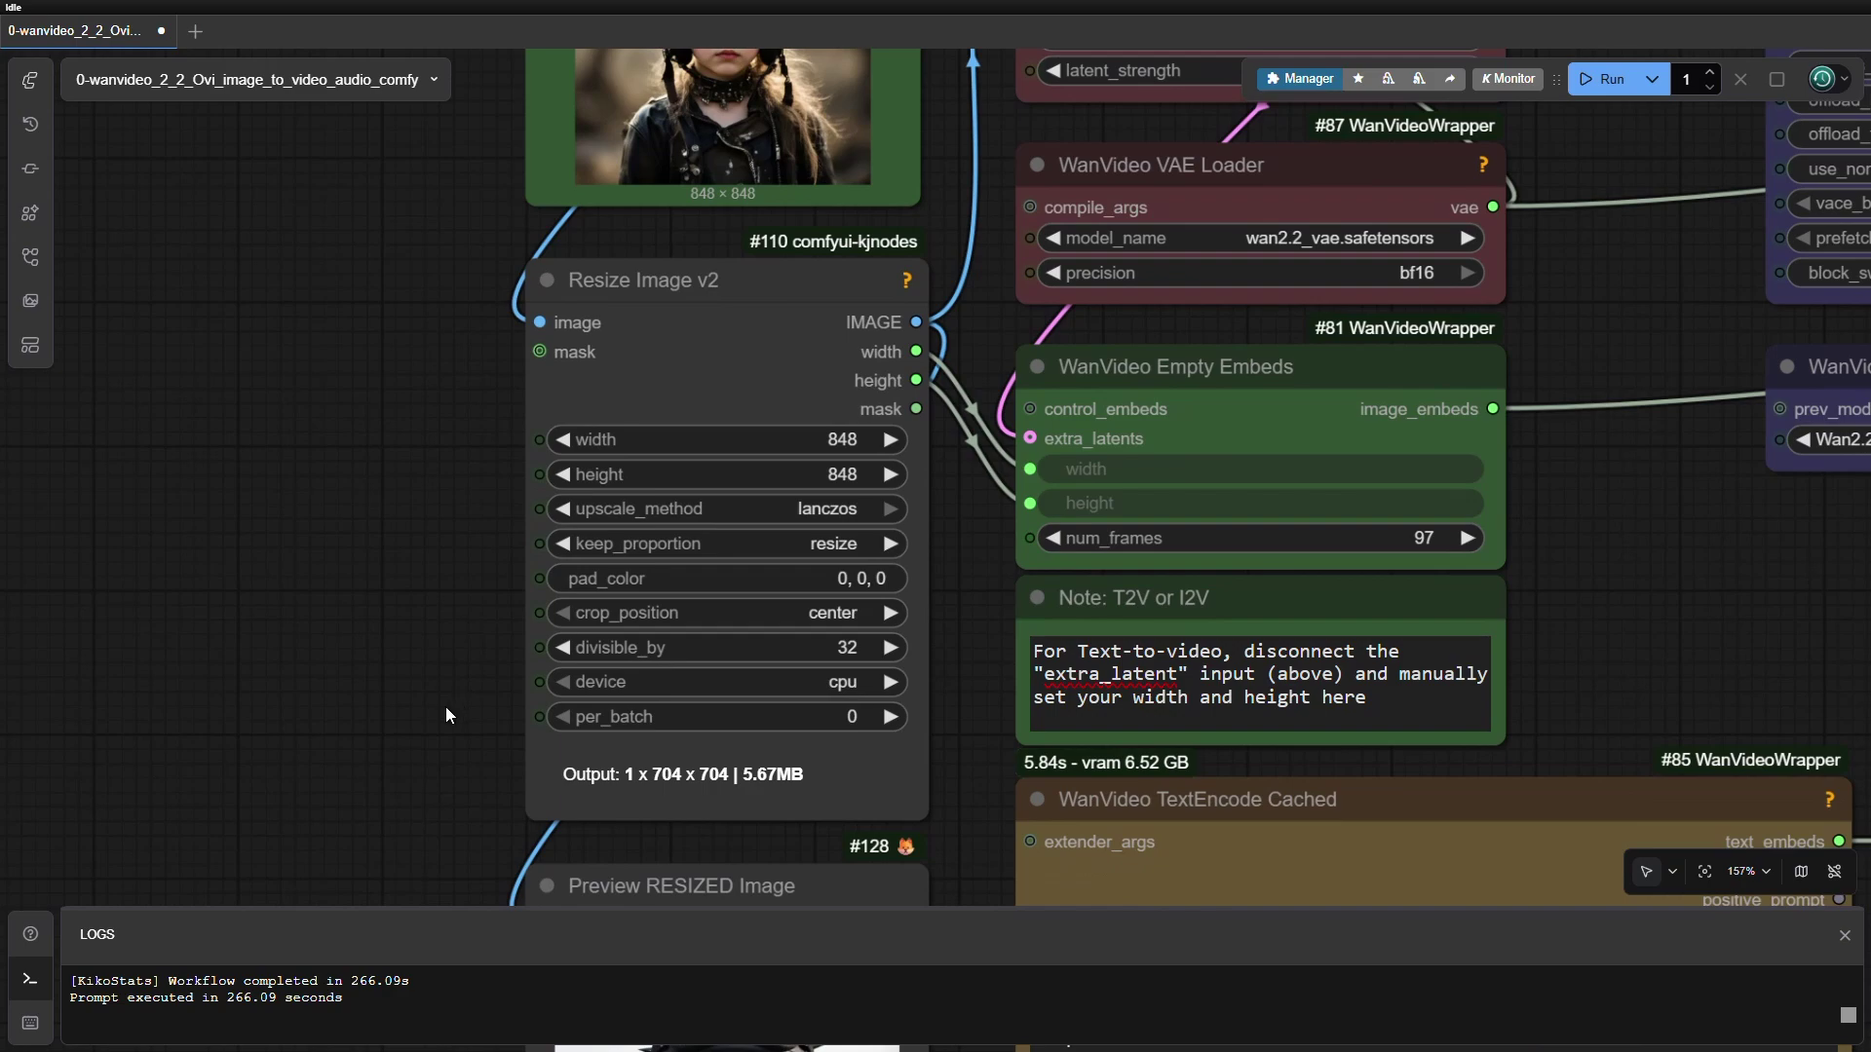
scroll(446, 707, "down", 2)
left_click_drag(431, 745, 592, 396)
left_click_drag(536, 622, 493, 570)
scroll(493, 569, "down", 2)
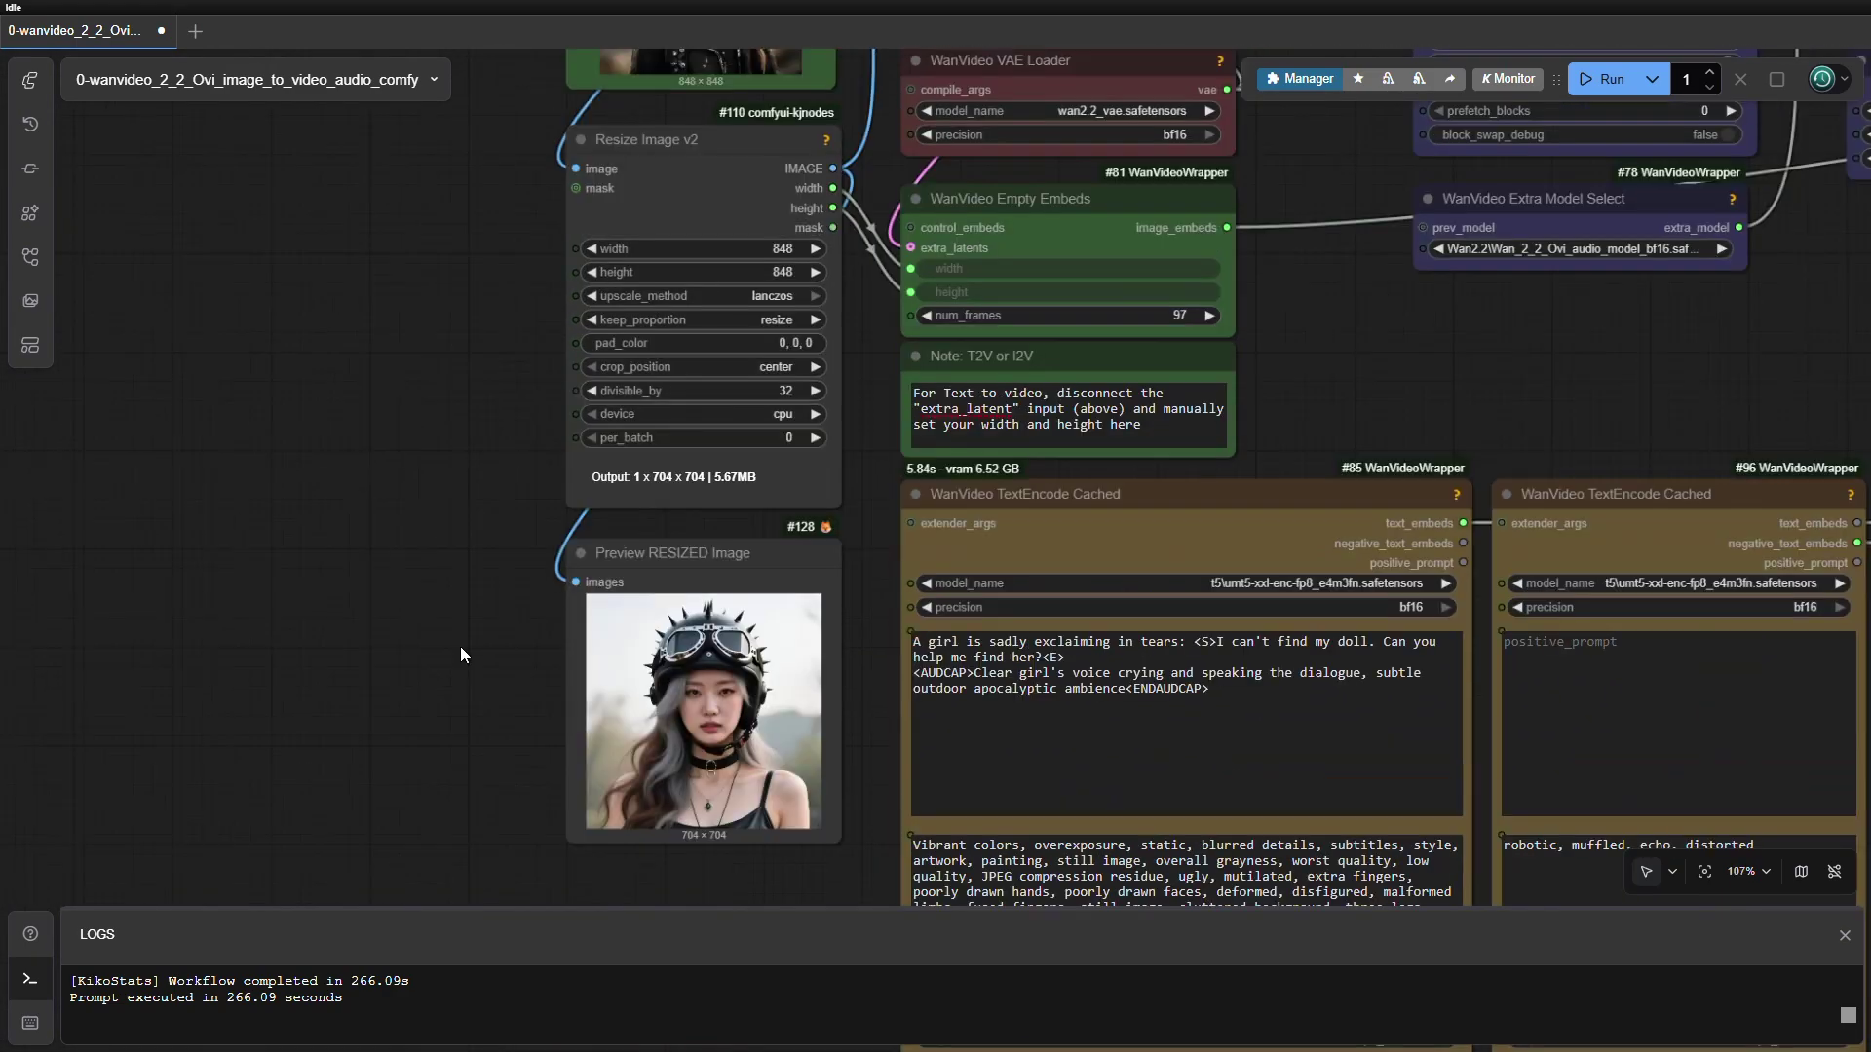
right_click(686, 682)
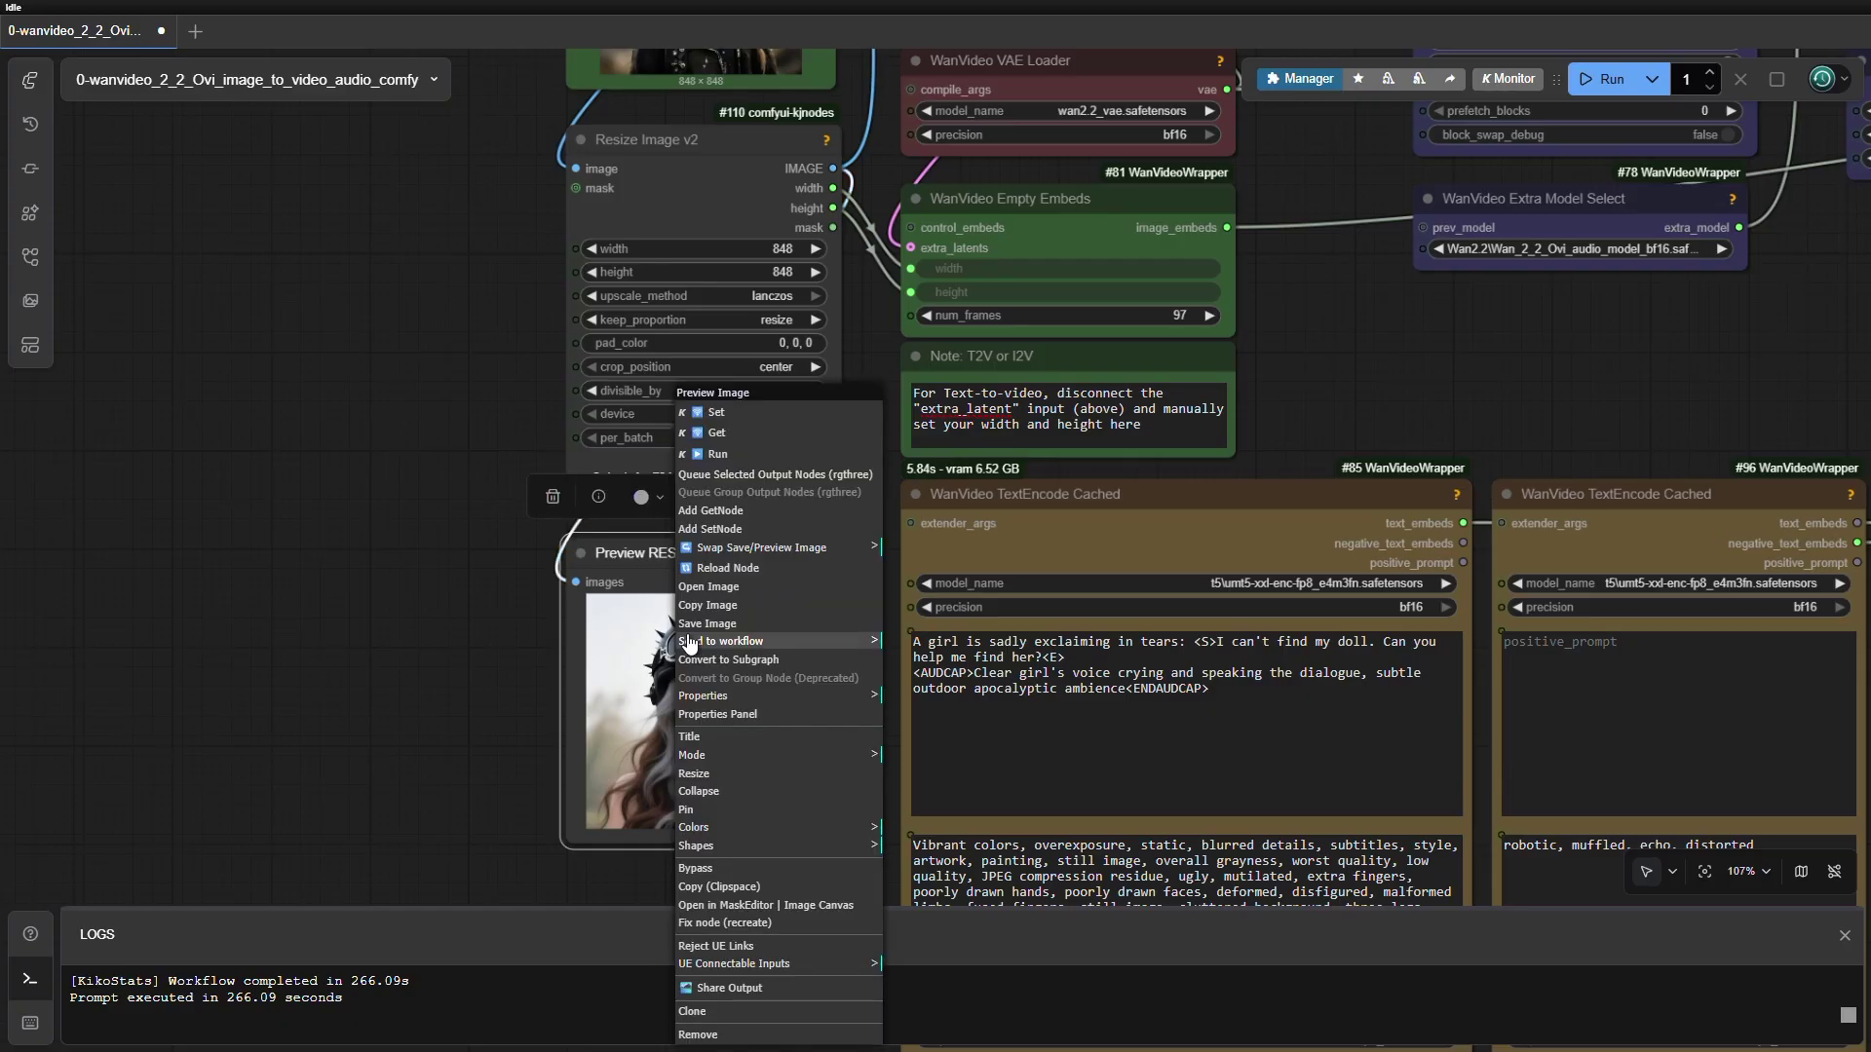
left_click(789, 477)
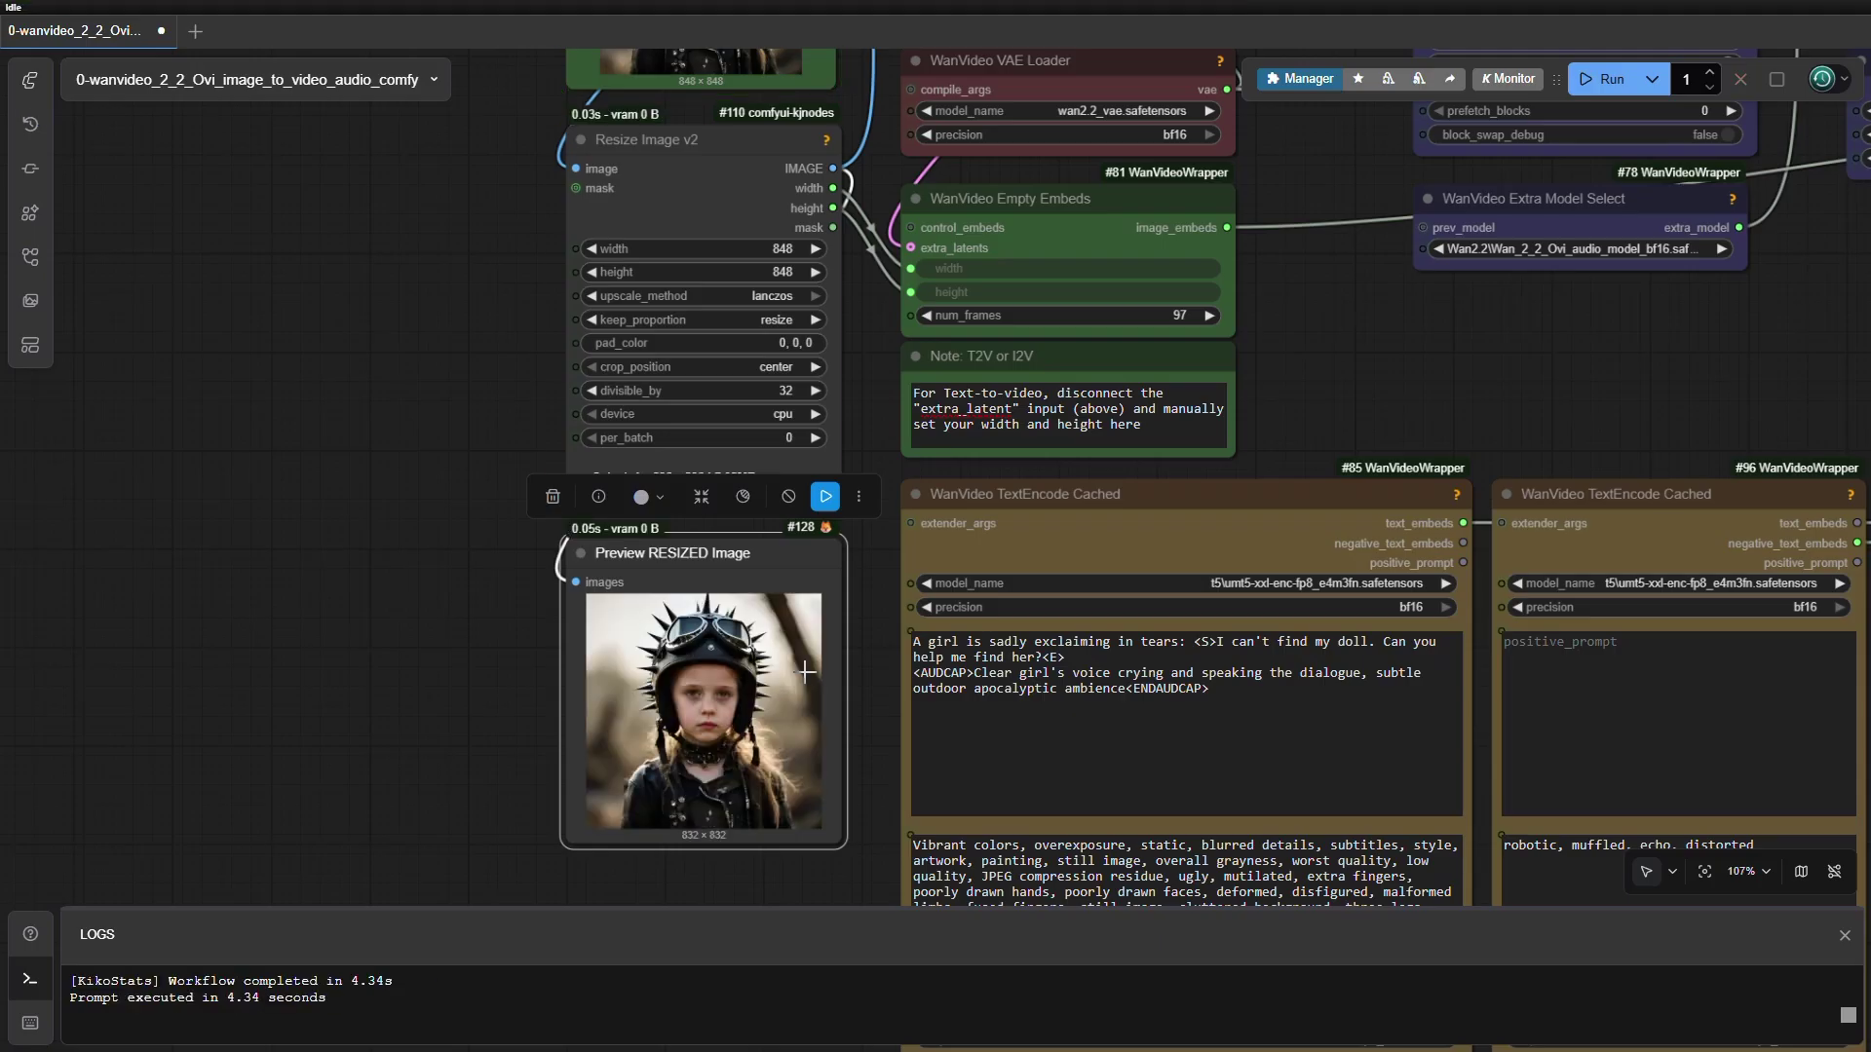
- Inspect the resized preview and its dimensions, comparing them with the output size in the Resize Image v2 node
left_click_drag(875, 639, 945, 665)
scroll(923, 780, "up", 3)
left_click_drag(932, 770, 1020, 579)
scroll(708, 806, "up", 5)
scroll(721, 799, "up", 2)
left_click_drag(807, 733, 759, 832)
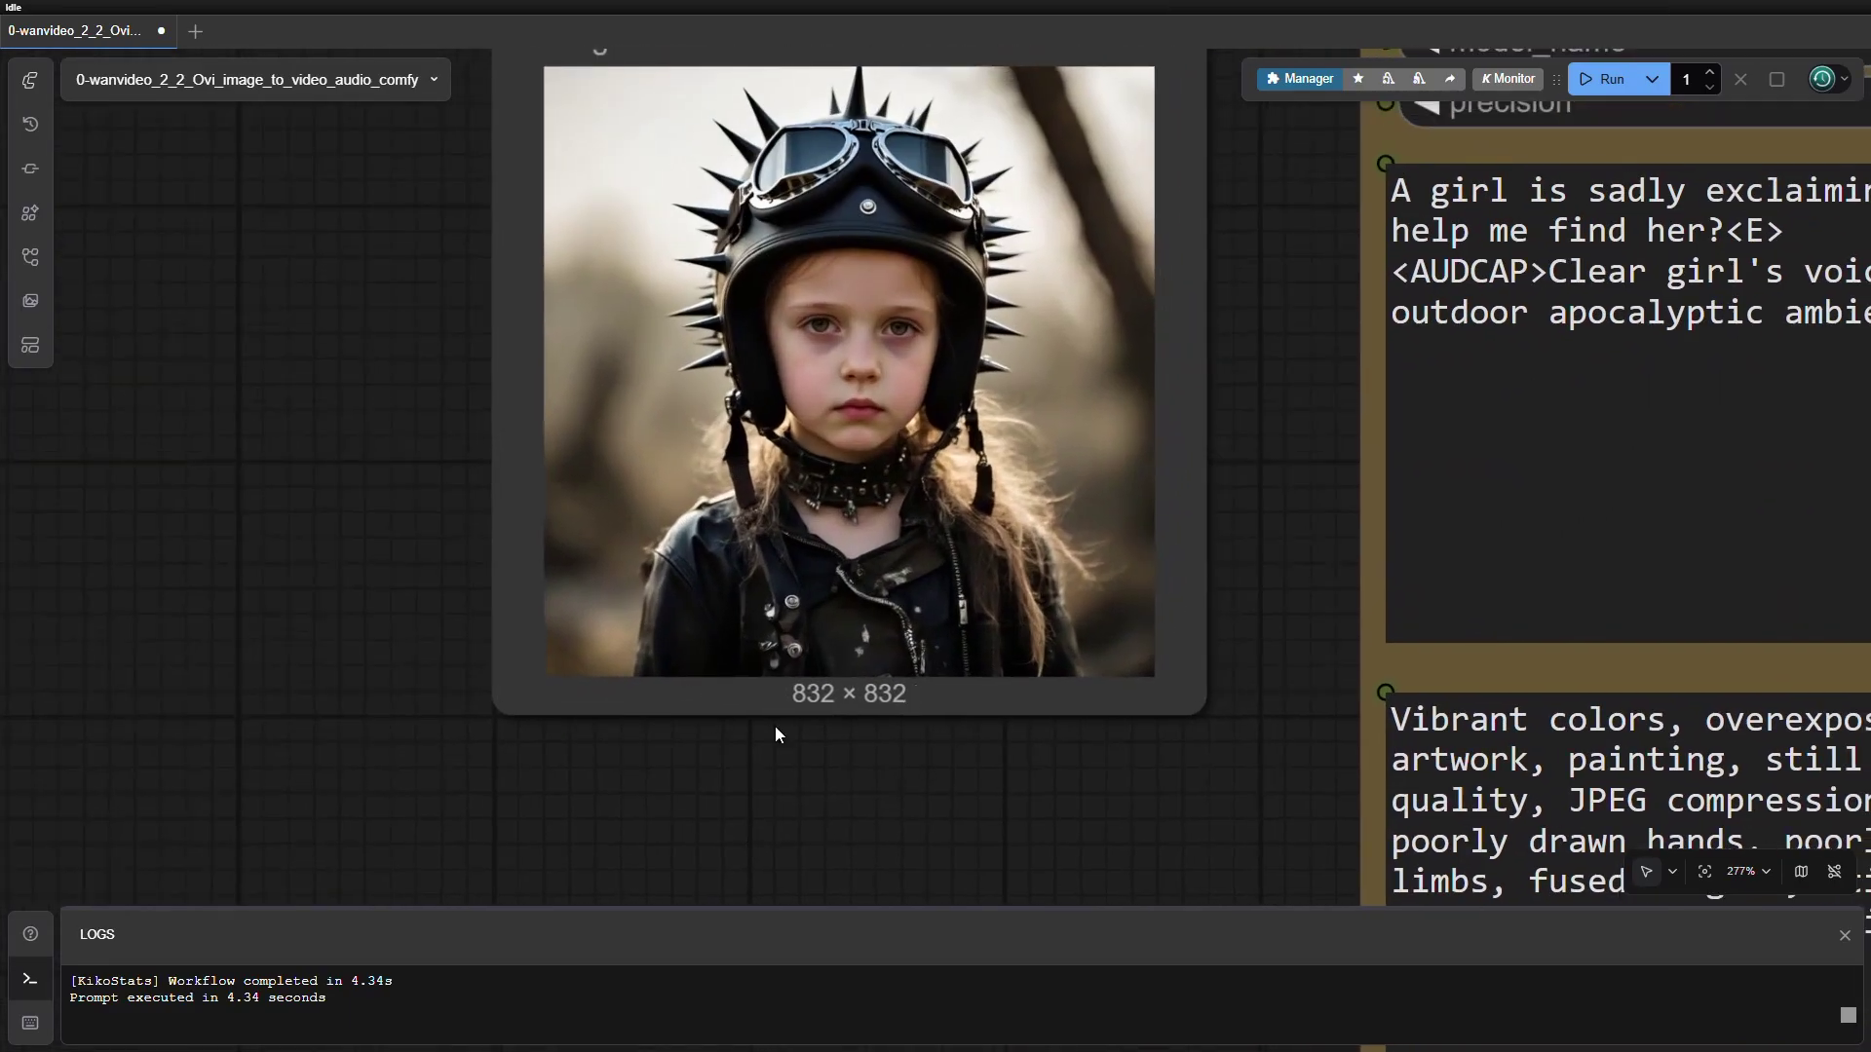
scroll(1187, 561, "down", 4)
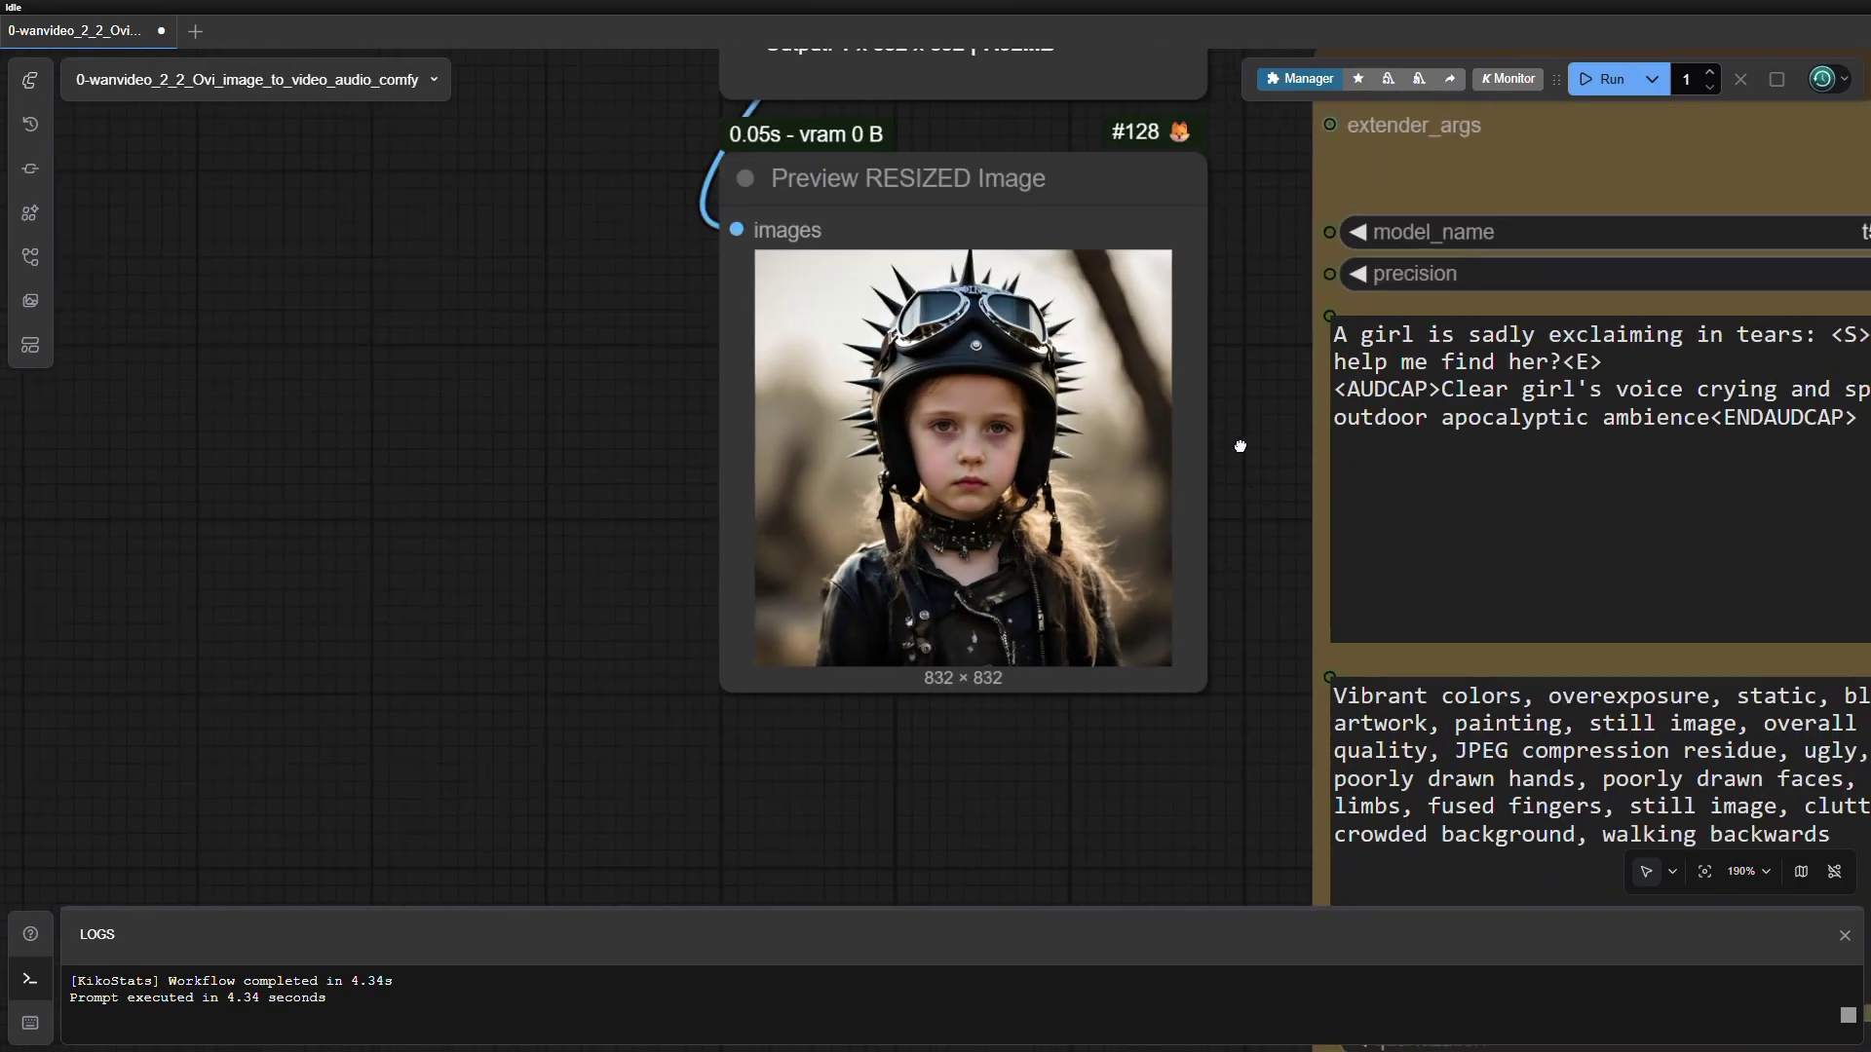
scroll(1193, 562, "down", 2)
scroll(1189, 457, "down", 1)
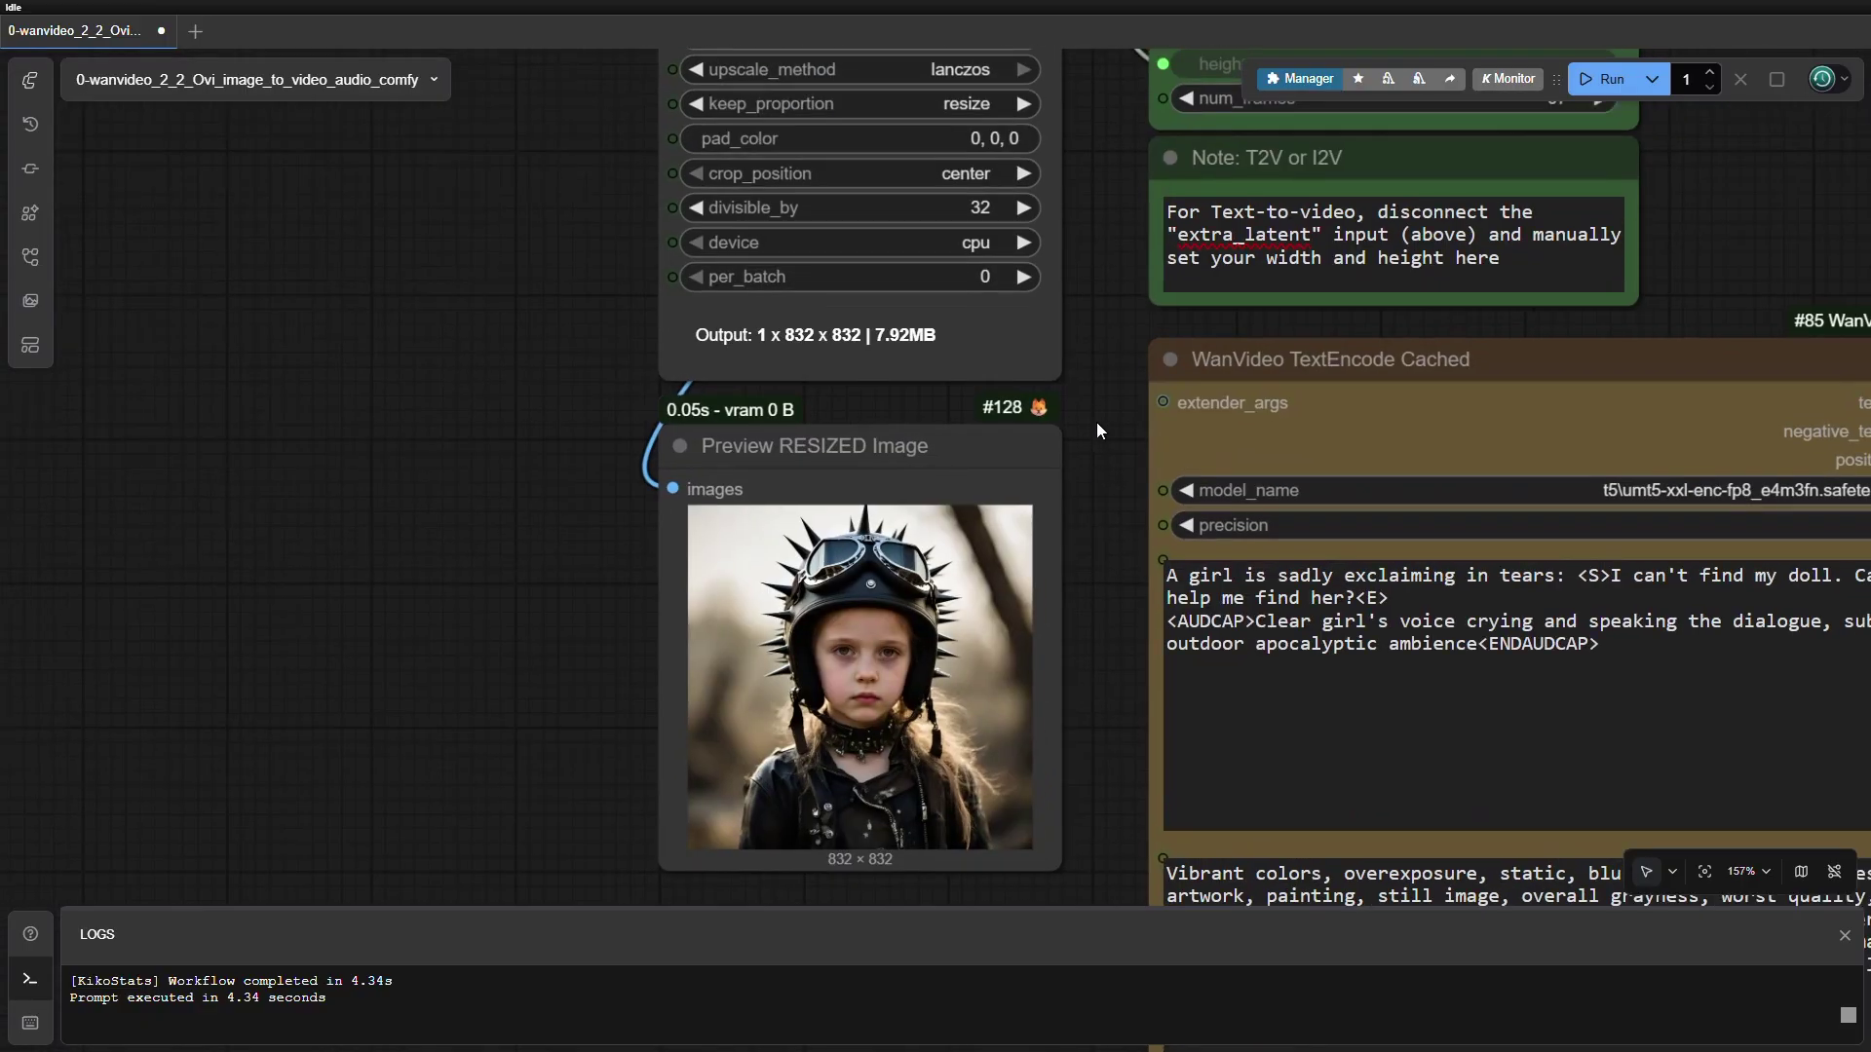
left_click_drag(1098, 406, 1021, 717)
left_click_drag(1039, 473, 1005, 249)
- Examine the positive prompt, highlighting the dialogue between the <S> and <E> tags and the audio description between <AUDCAP> and <ENDAUDCAP>
scroll(1001, 370, "down", 2)
left_click_drag(998, 535, 557, 580)
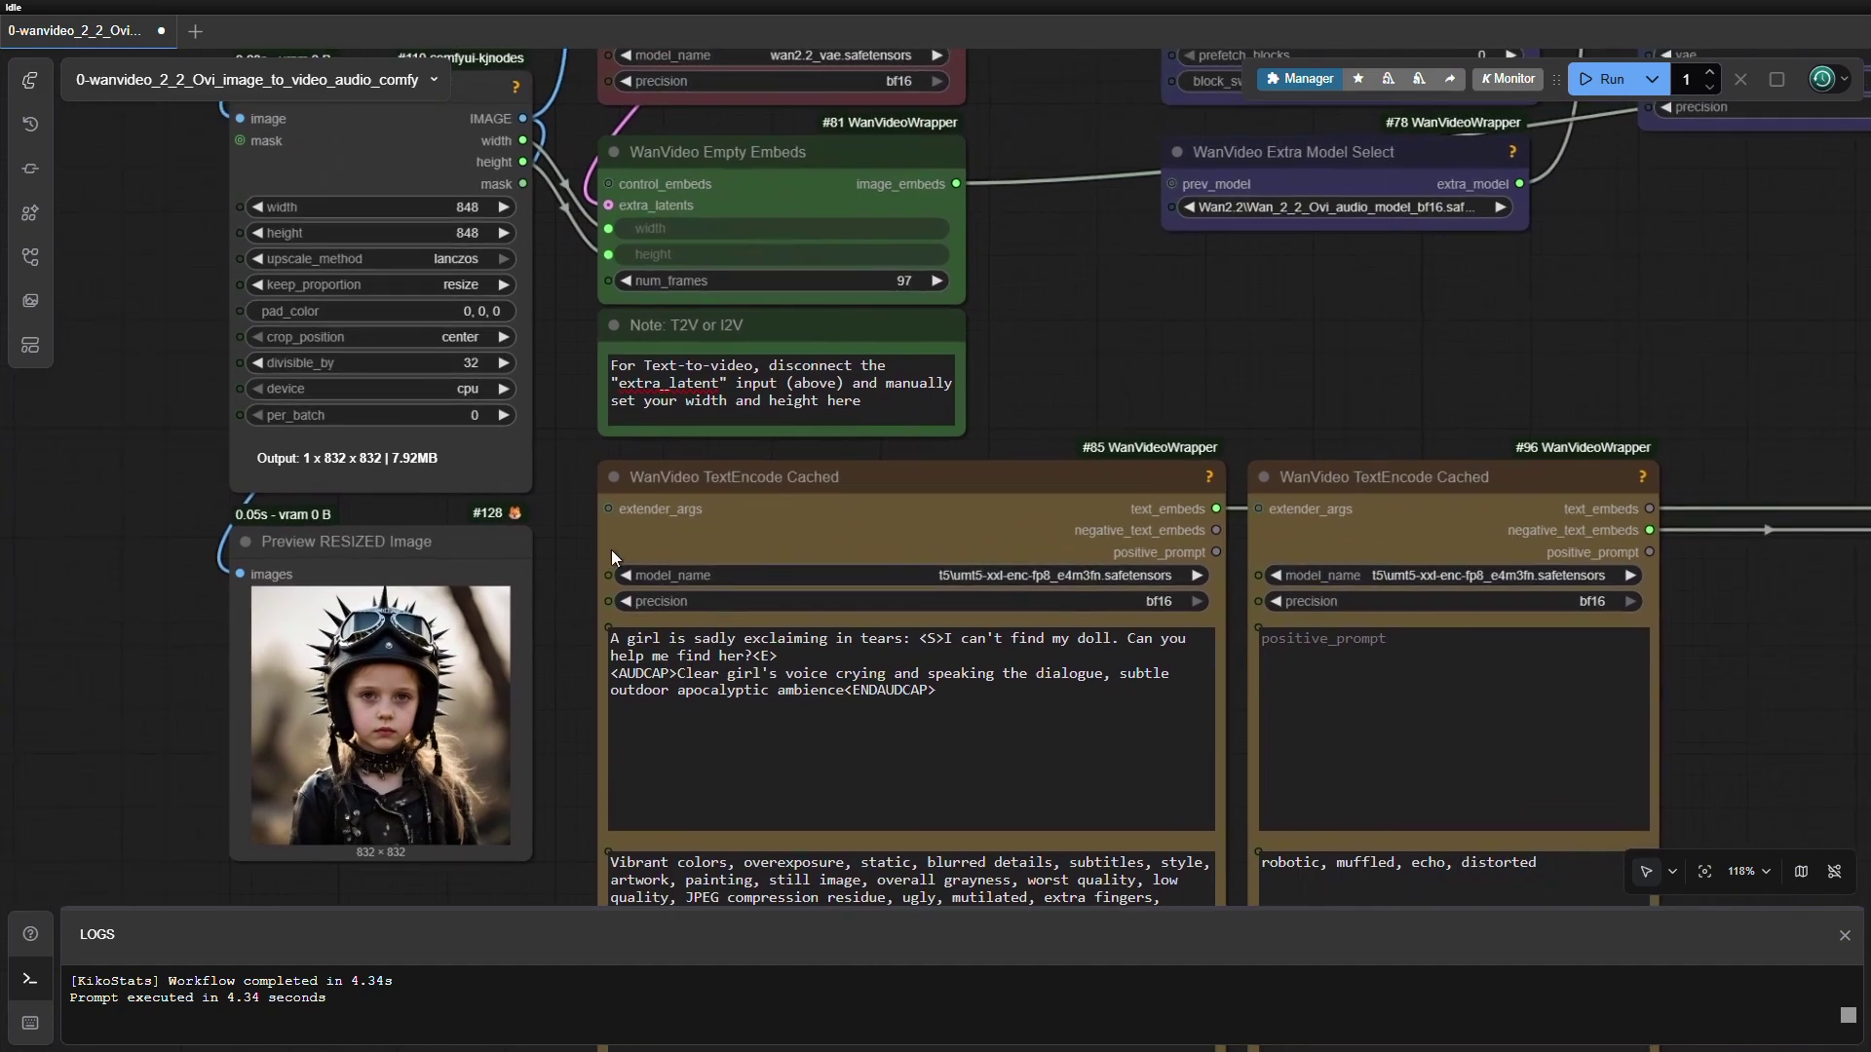
left_click_drag(1202, 367, 1200, 343)
left_click_drag(1194, 300, 1193, 296)
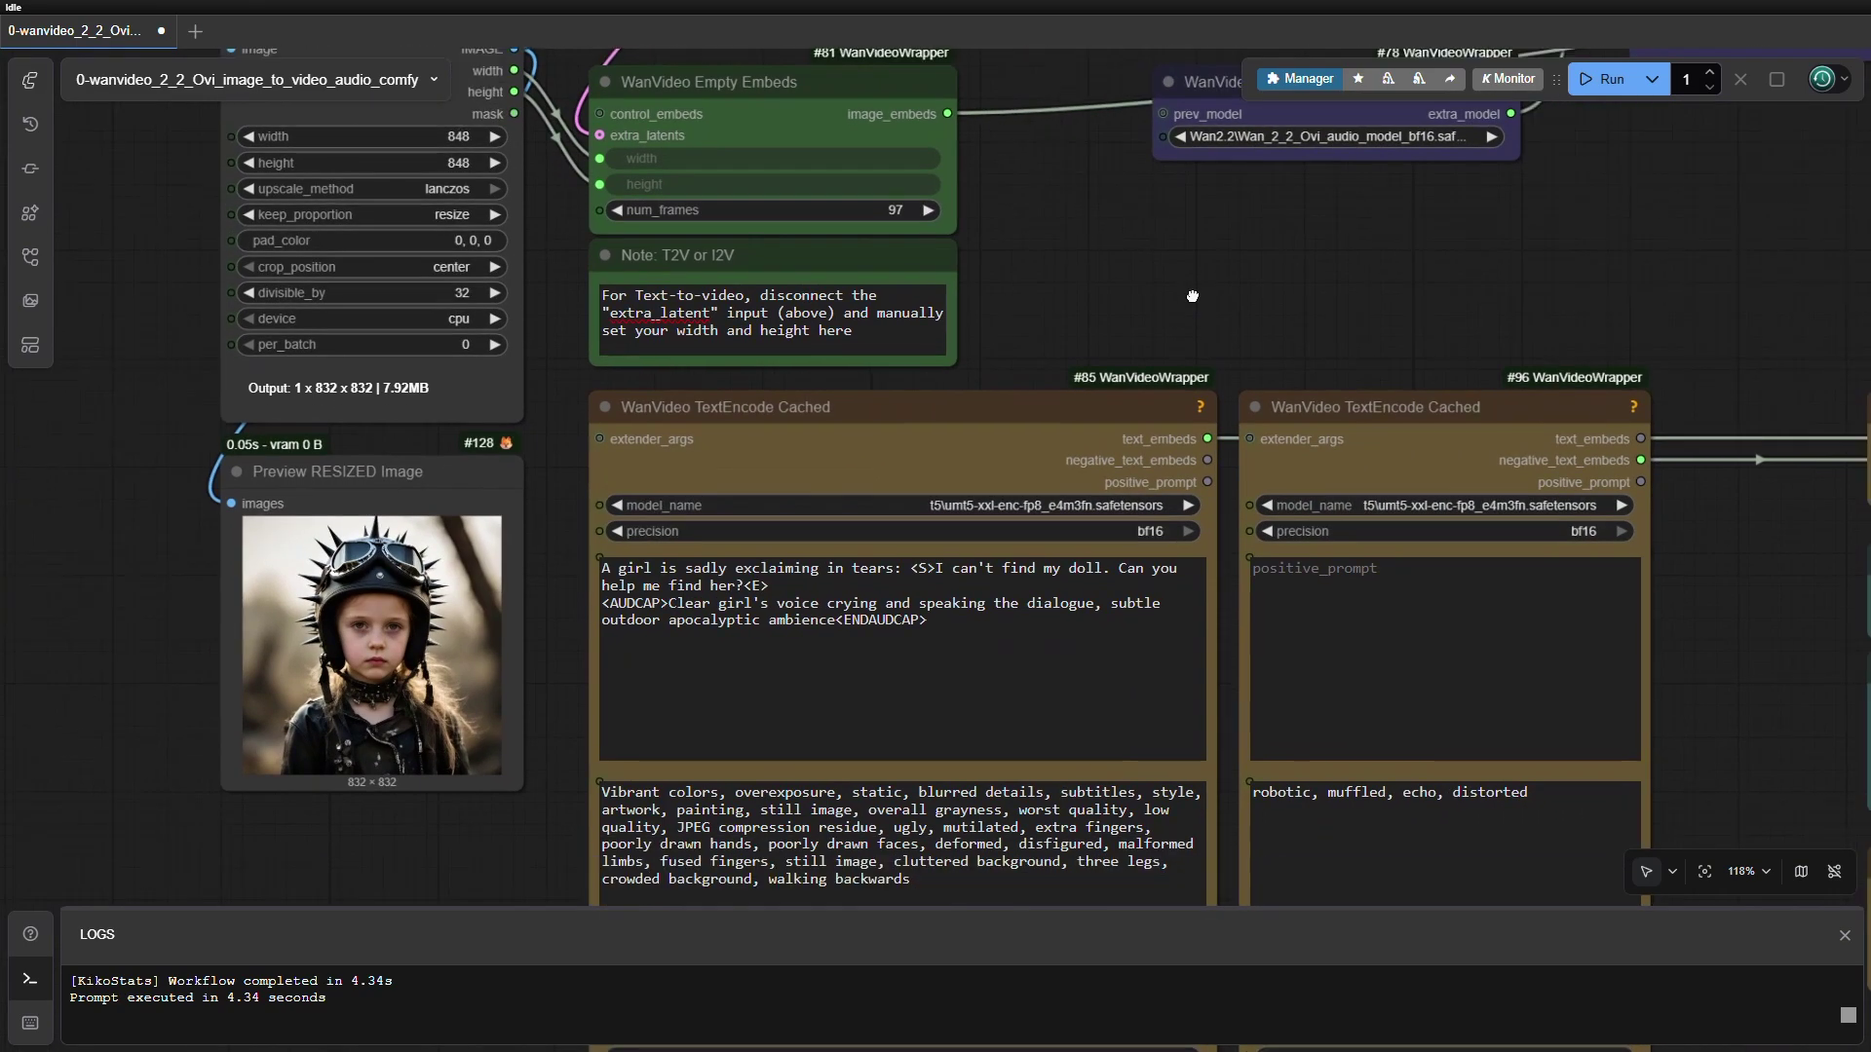
scroll(1193, 295, "up", 6)
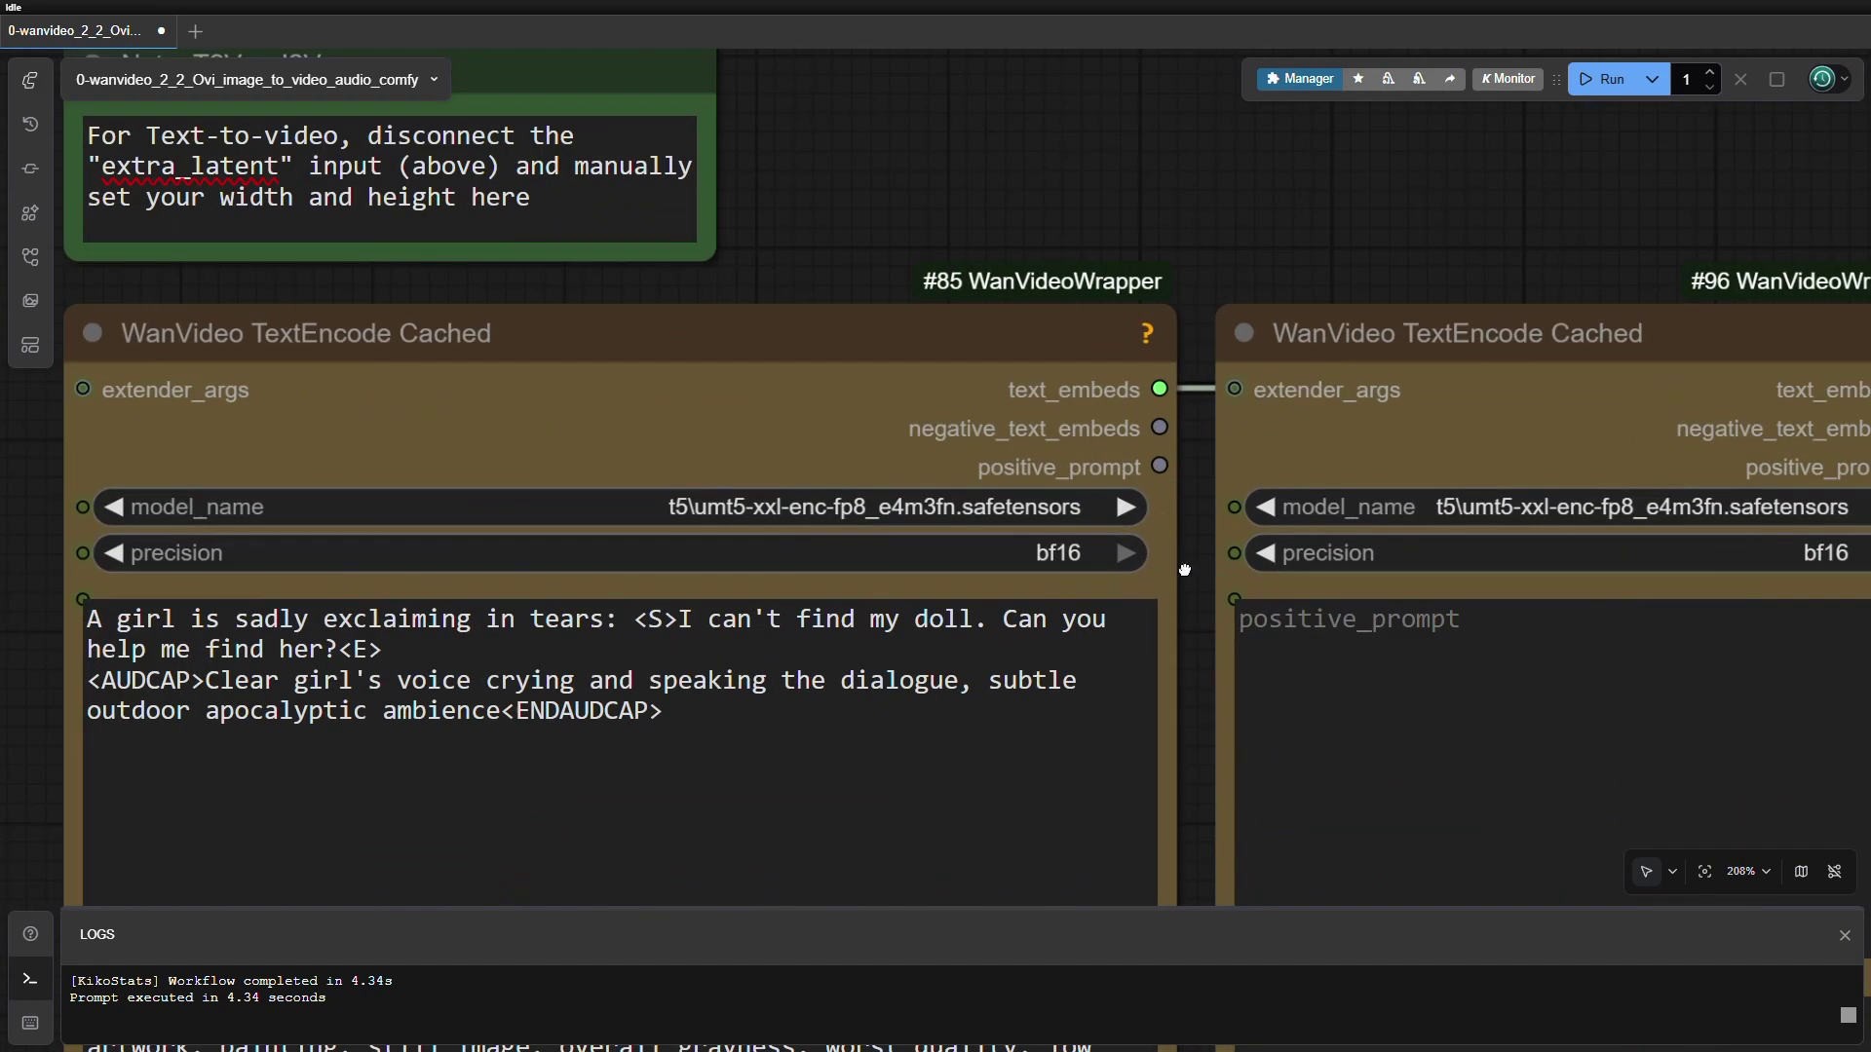
left_click_drag(1185, 570, 1474, 476)
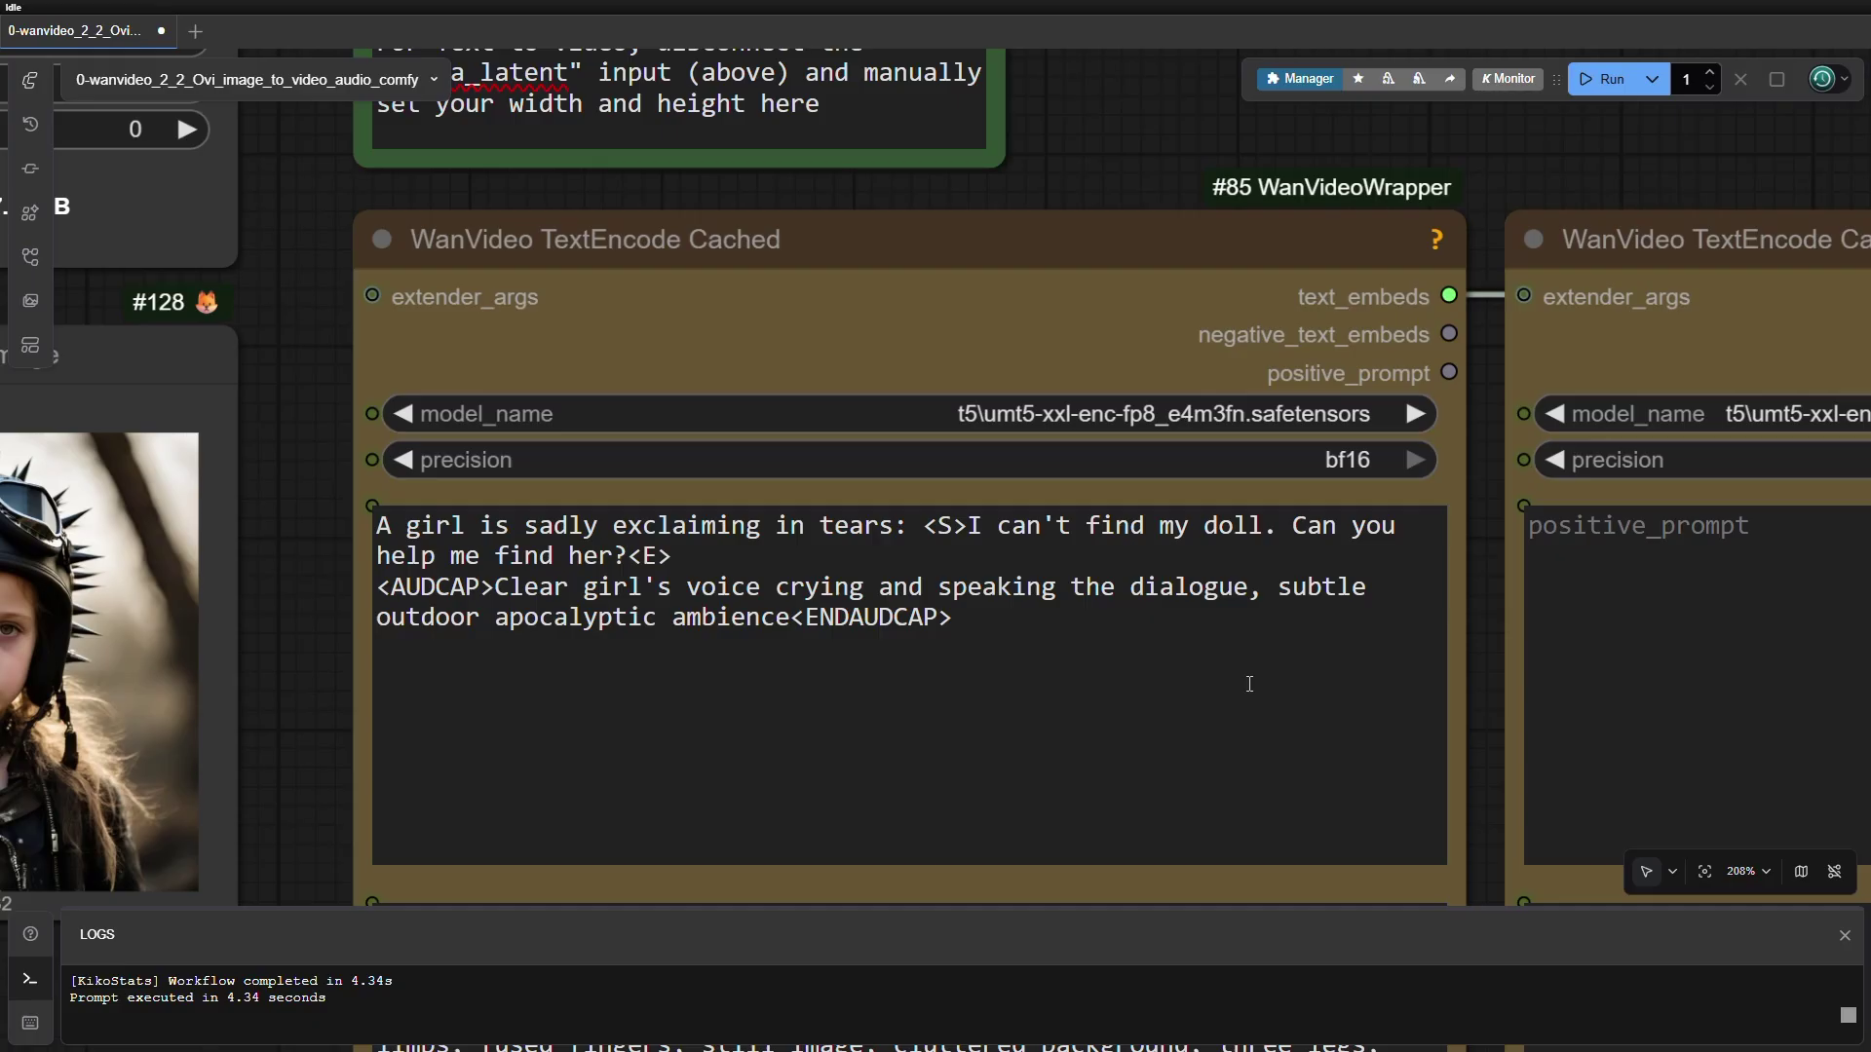
left_click_drag(967, 541, 673, 557)
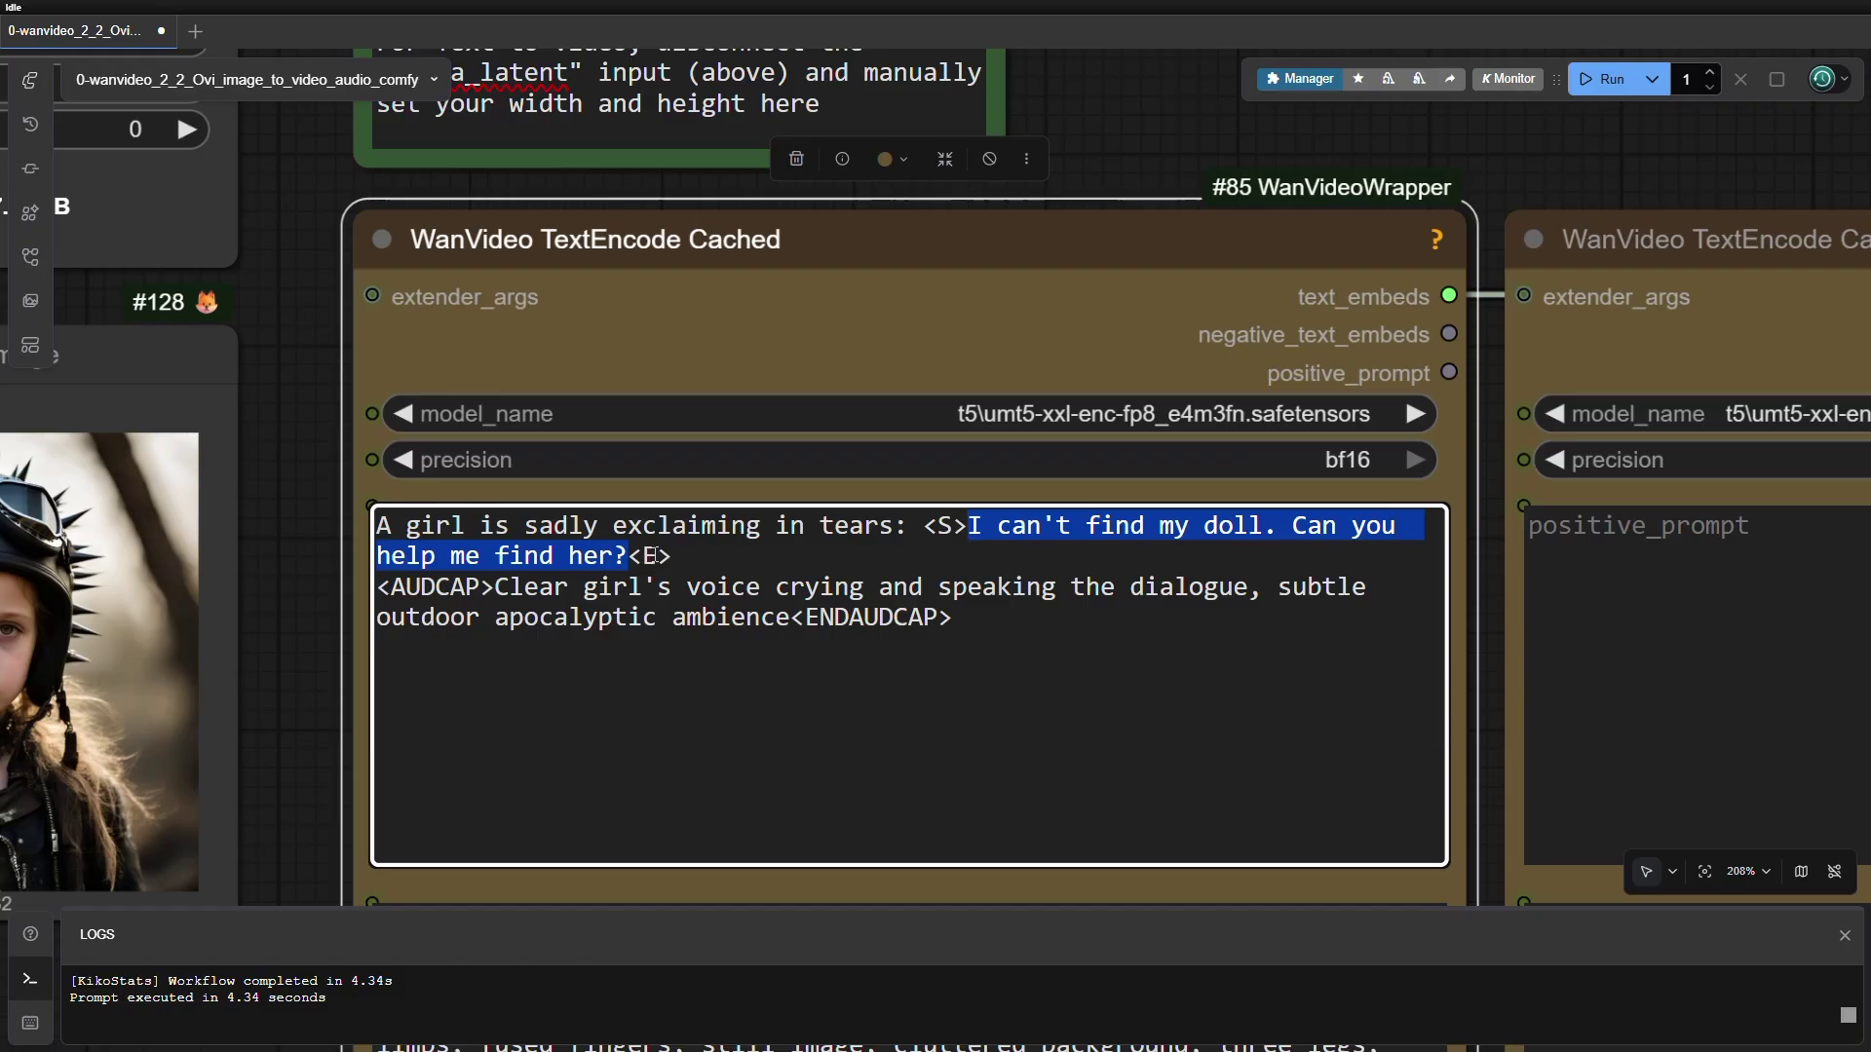
left_click(497, 589)
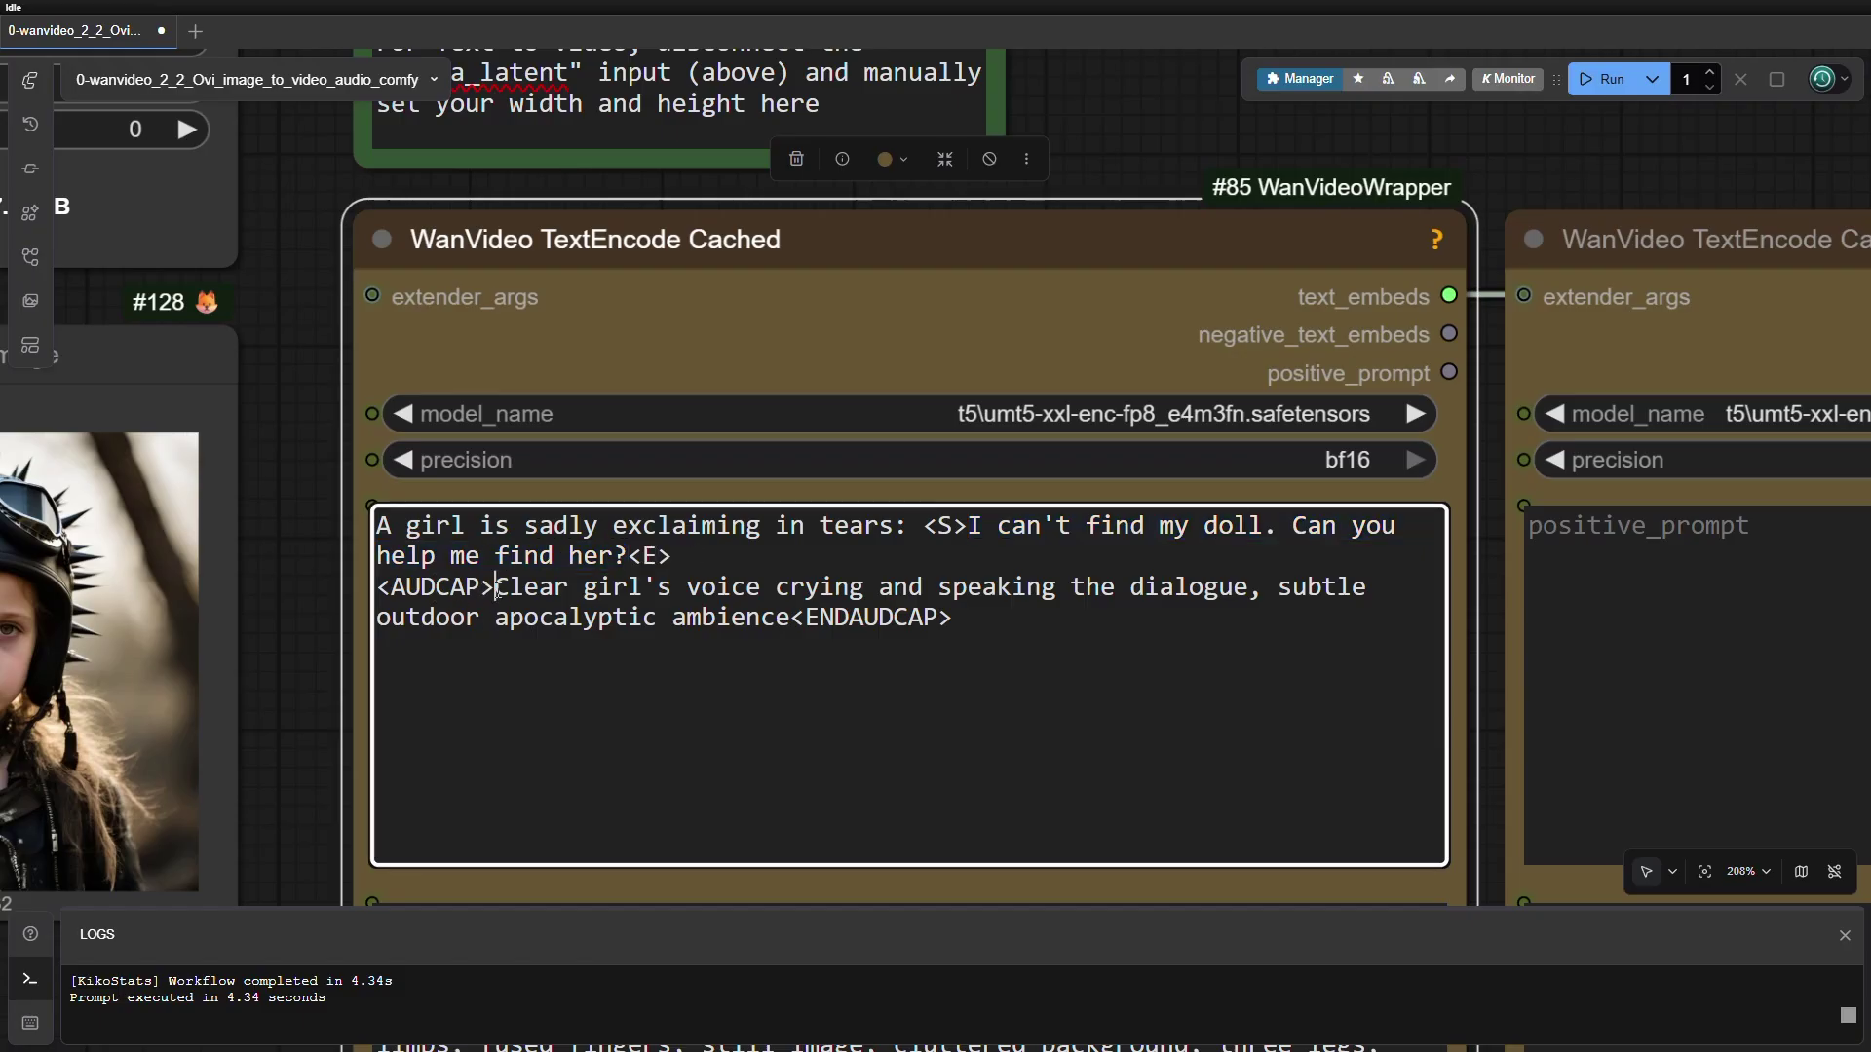
left_click_drag(497, 591, 742, 623)
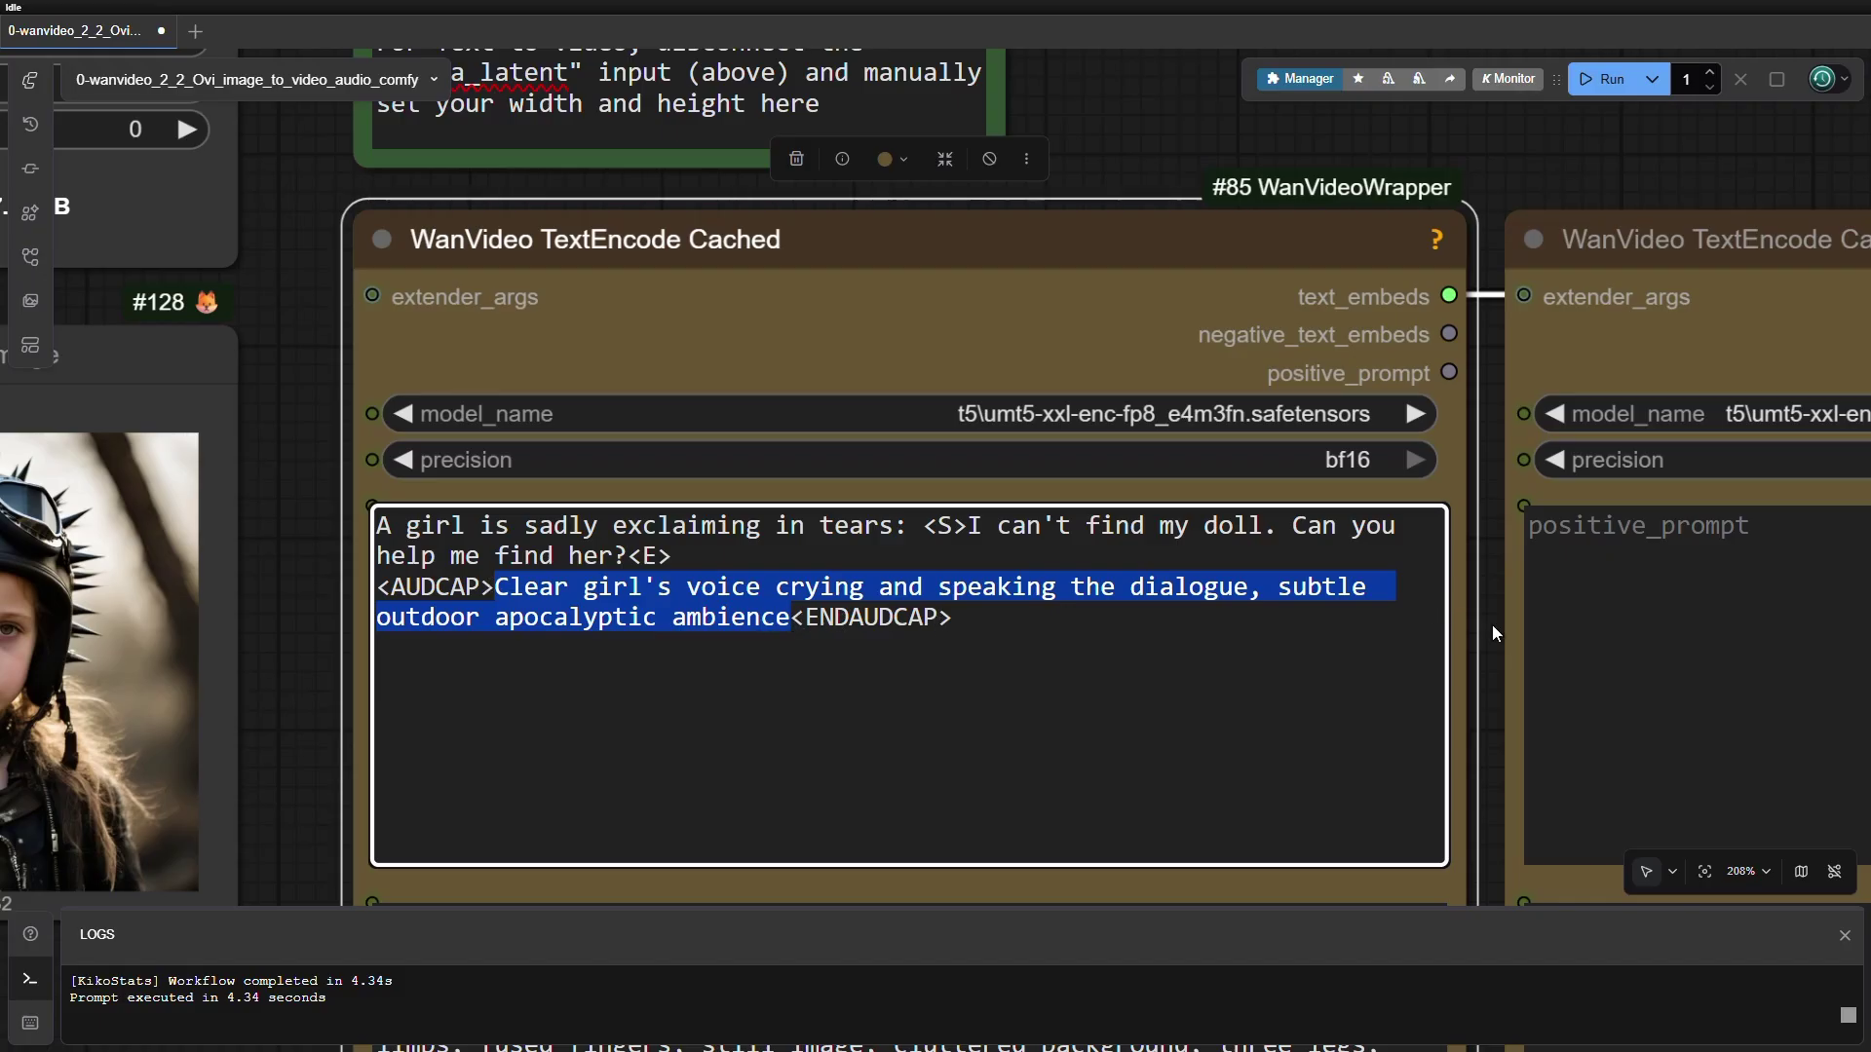
- Examine the second WanVideo TextEncode Cached node, its empty positive prompt and its connection to the WanVideo Ovi CFG node
scroll(1493, 624, "down", 7)
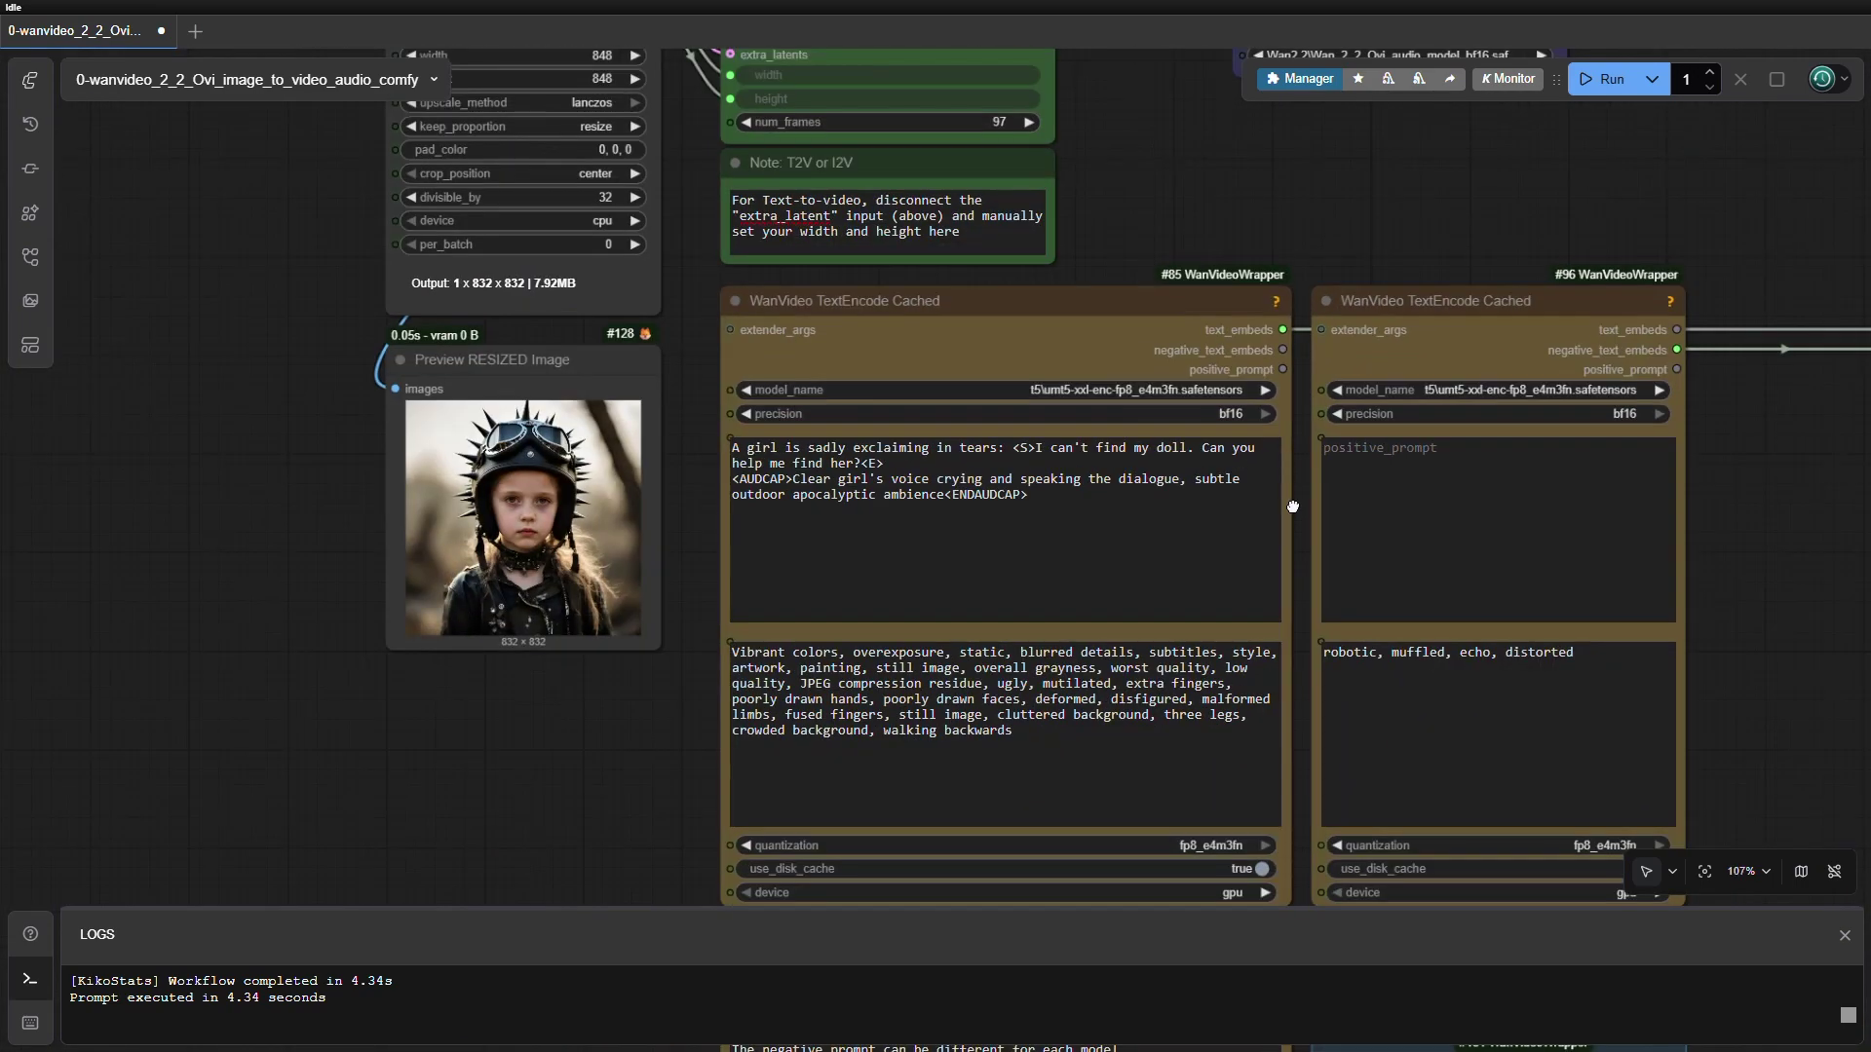
left_click_drag(1292, 506, 842, 472)
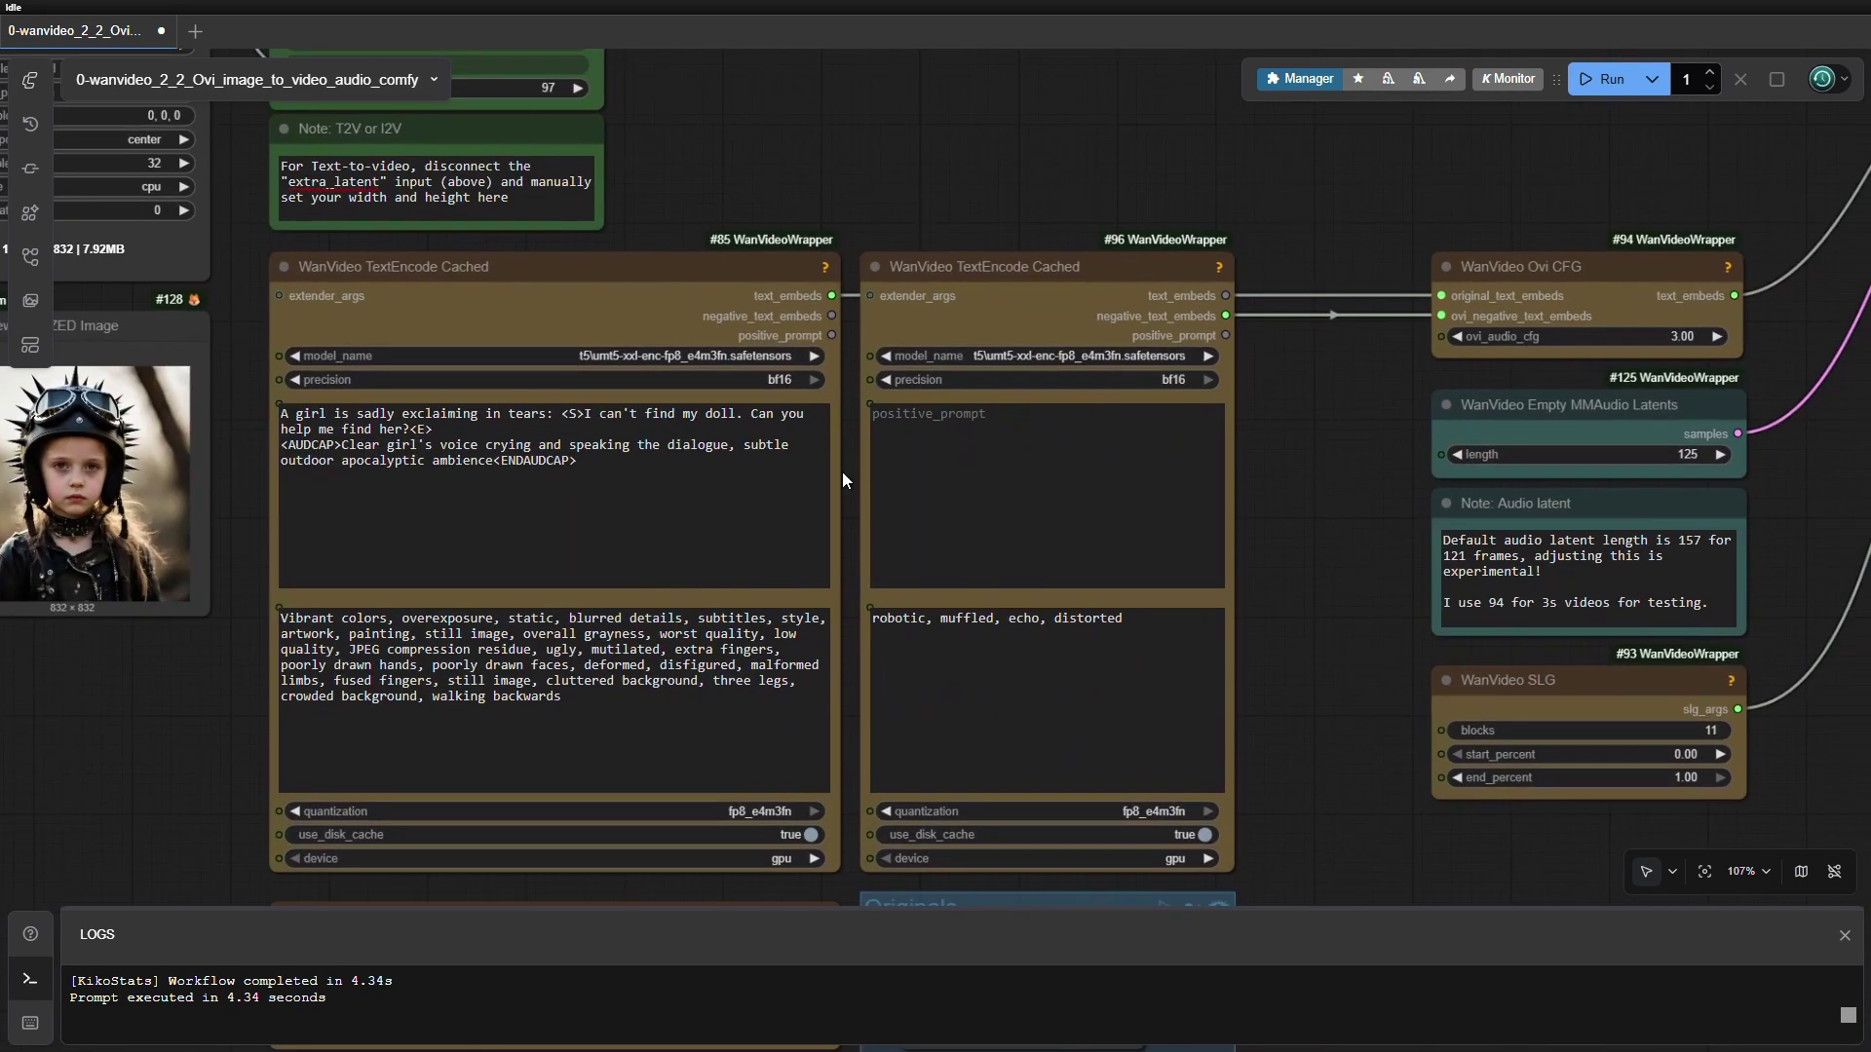
scroll(1284, 505, "up", 3)
scroll(1284, 506, "up", 1)
left_click_drag(1284, 505, 1468, 594)
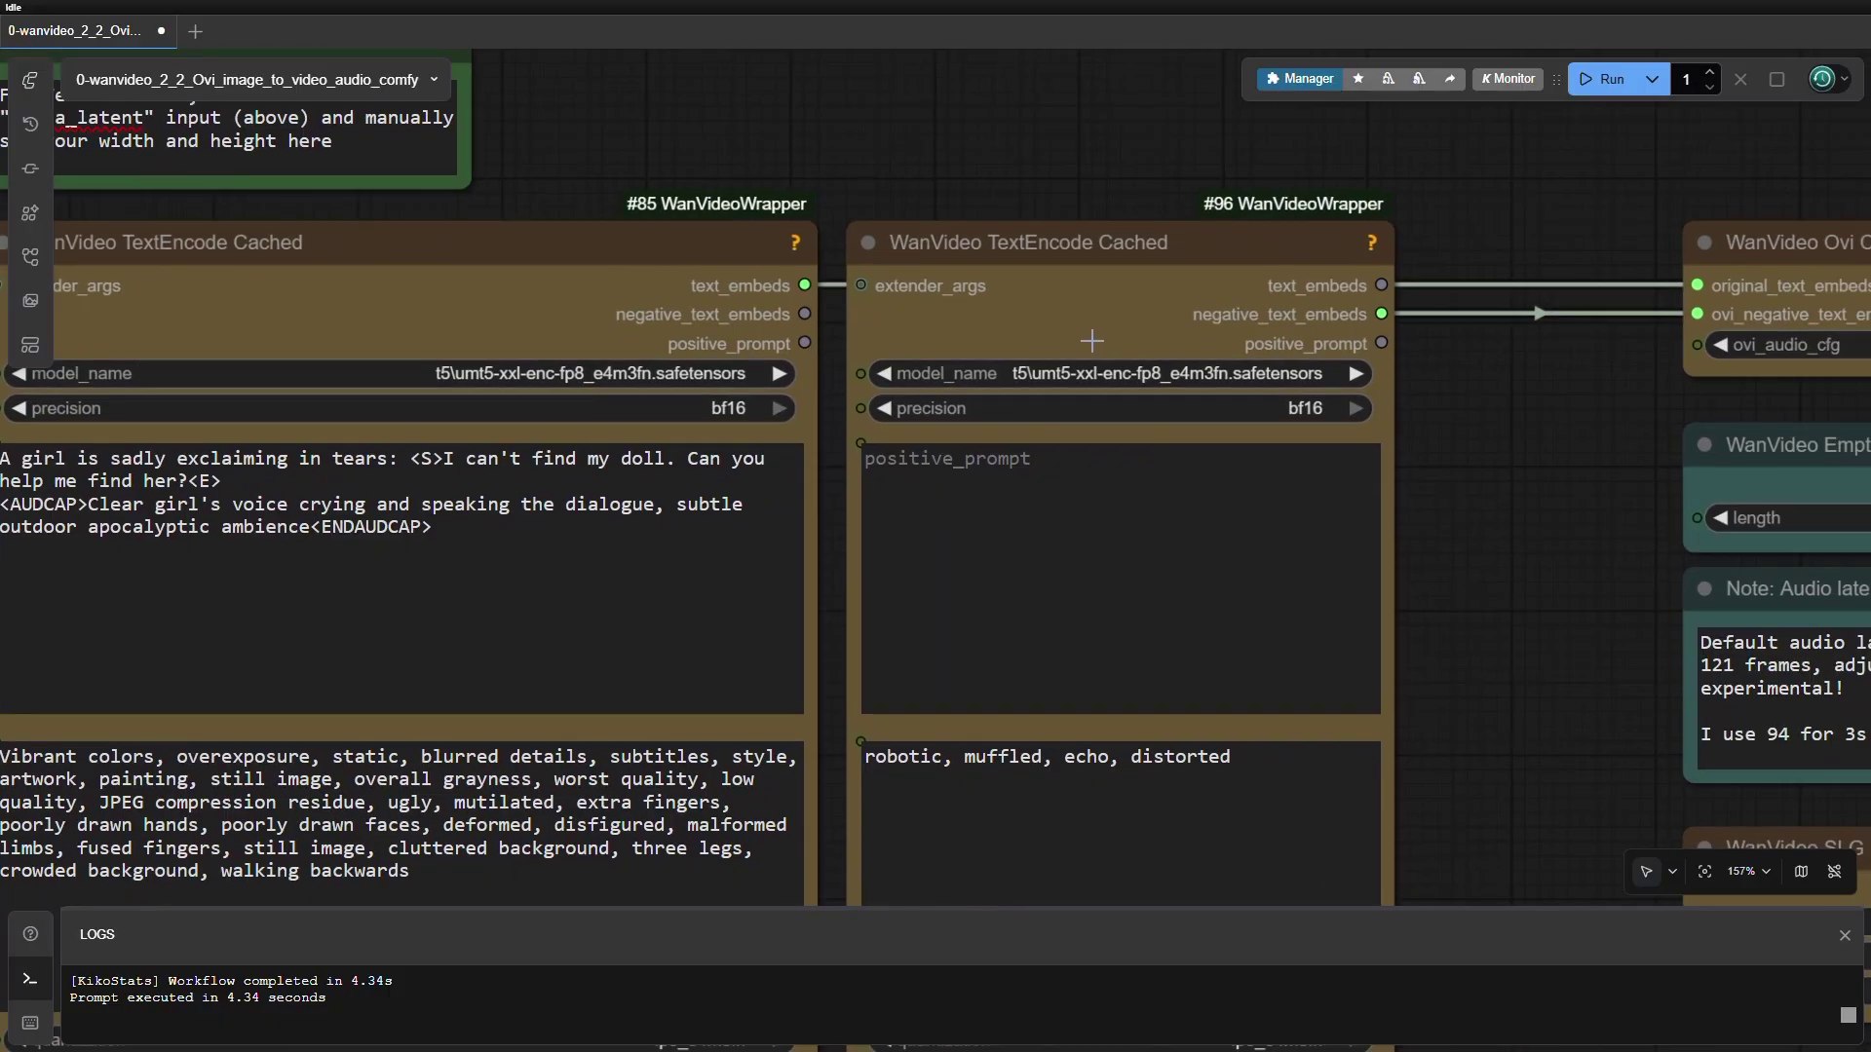
left_click(1060, 320)
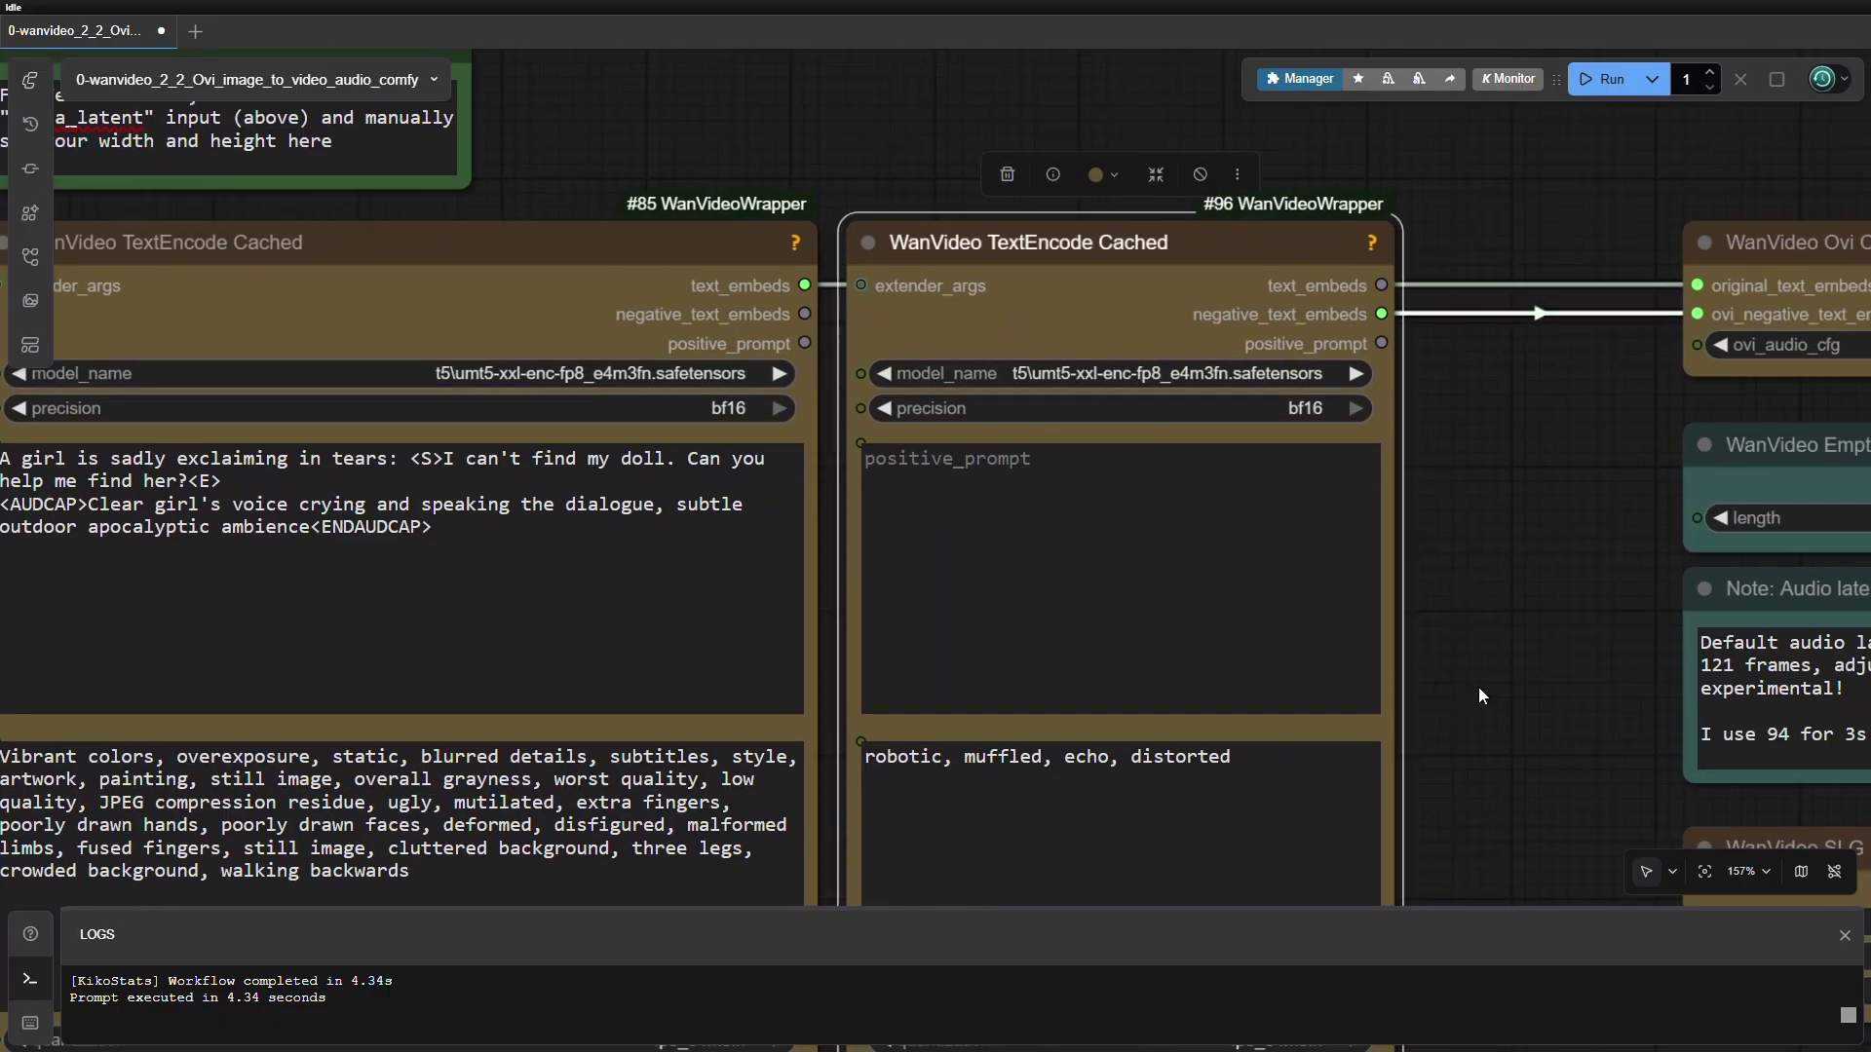
left_click_drag(1480, 694, 1442, 532)
scroll(1440, 629, "down", 1)
left_click_drag(1440, 631, 1457, 538)
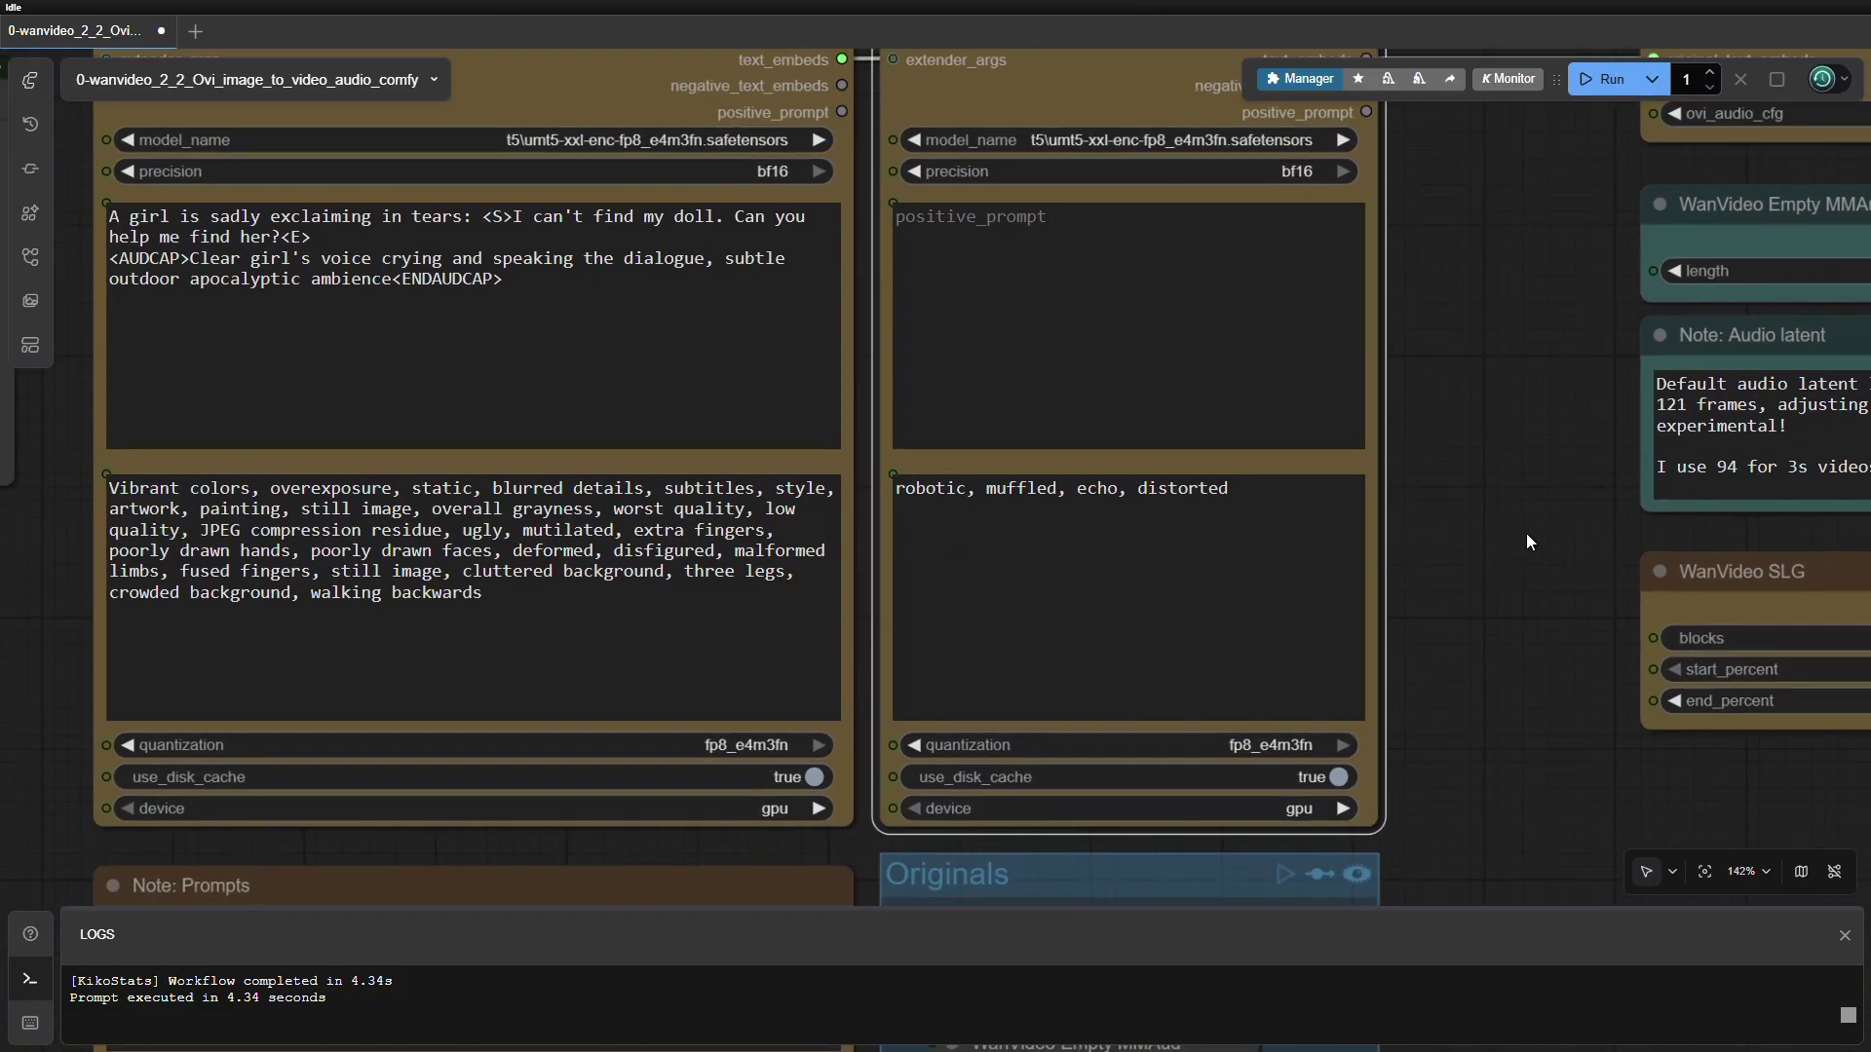
- Compare the negative prompts of the two WanVideo TextEncode Cached nodes and read the Prompts note below them
scroll(1526, 535, "down", 3)
left_click_drag(1522, 563, 1446, 471)
left_click(1446, 470)
scroll(1428, 575, "up", 4)
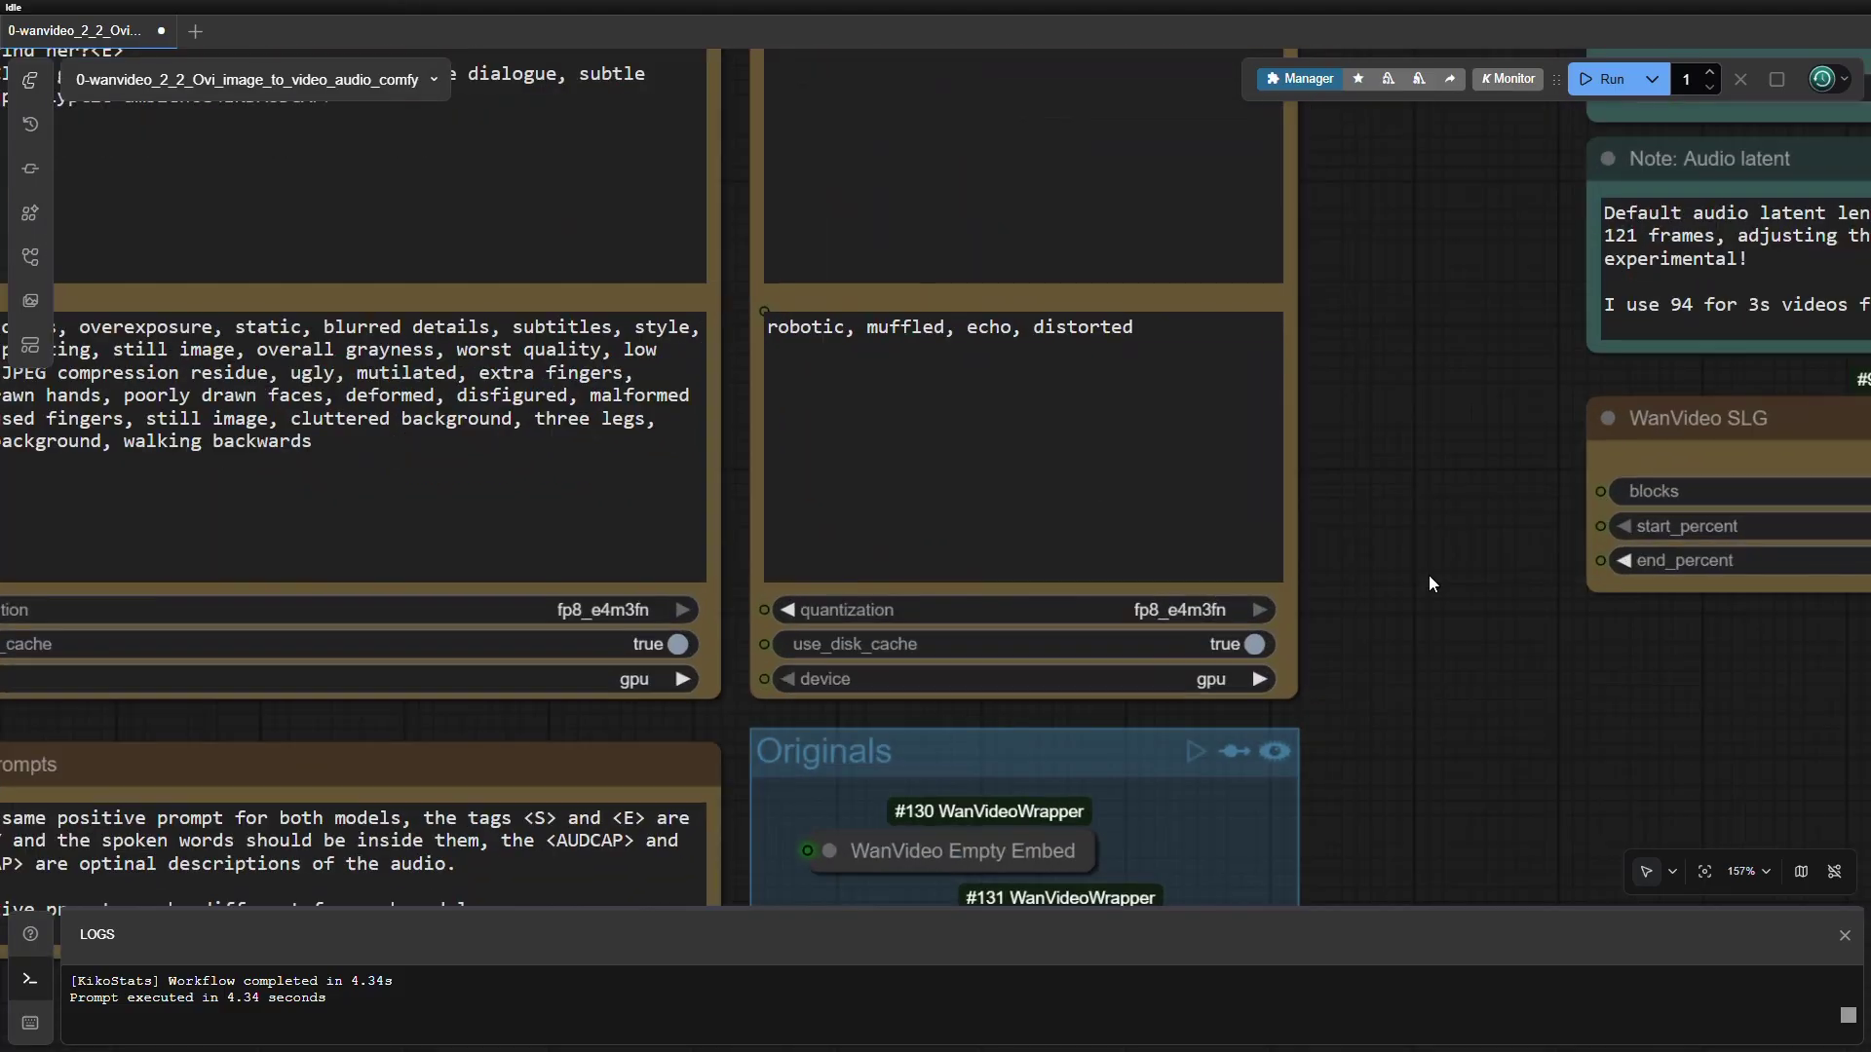
scroll(1429, 575, "up", 1)
left_click_drag(1429, 575, 1661, 568)
scroll(1632, 631, "down", 1)
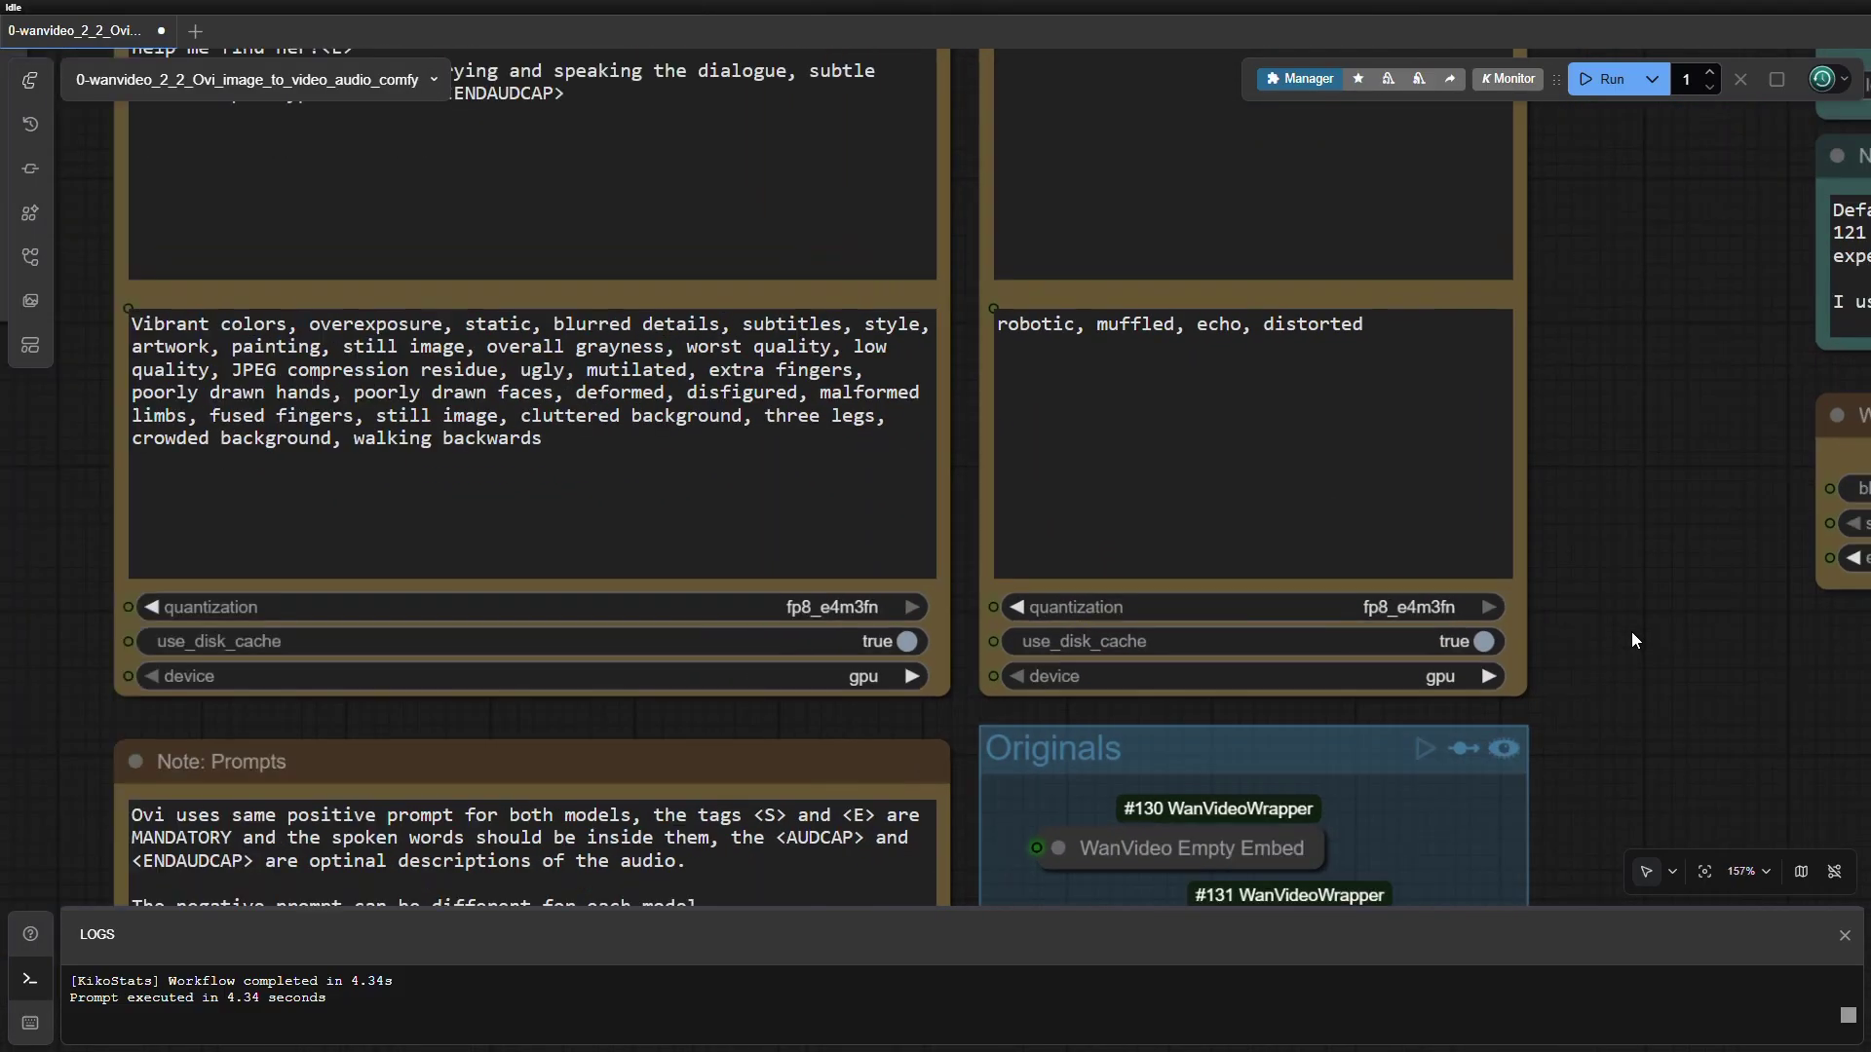
scroll(1631, 631, "down", 4)
scroll(1294, 647, "right", 5)
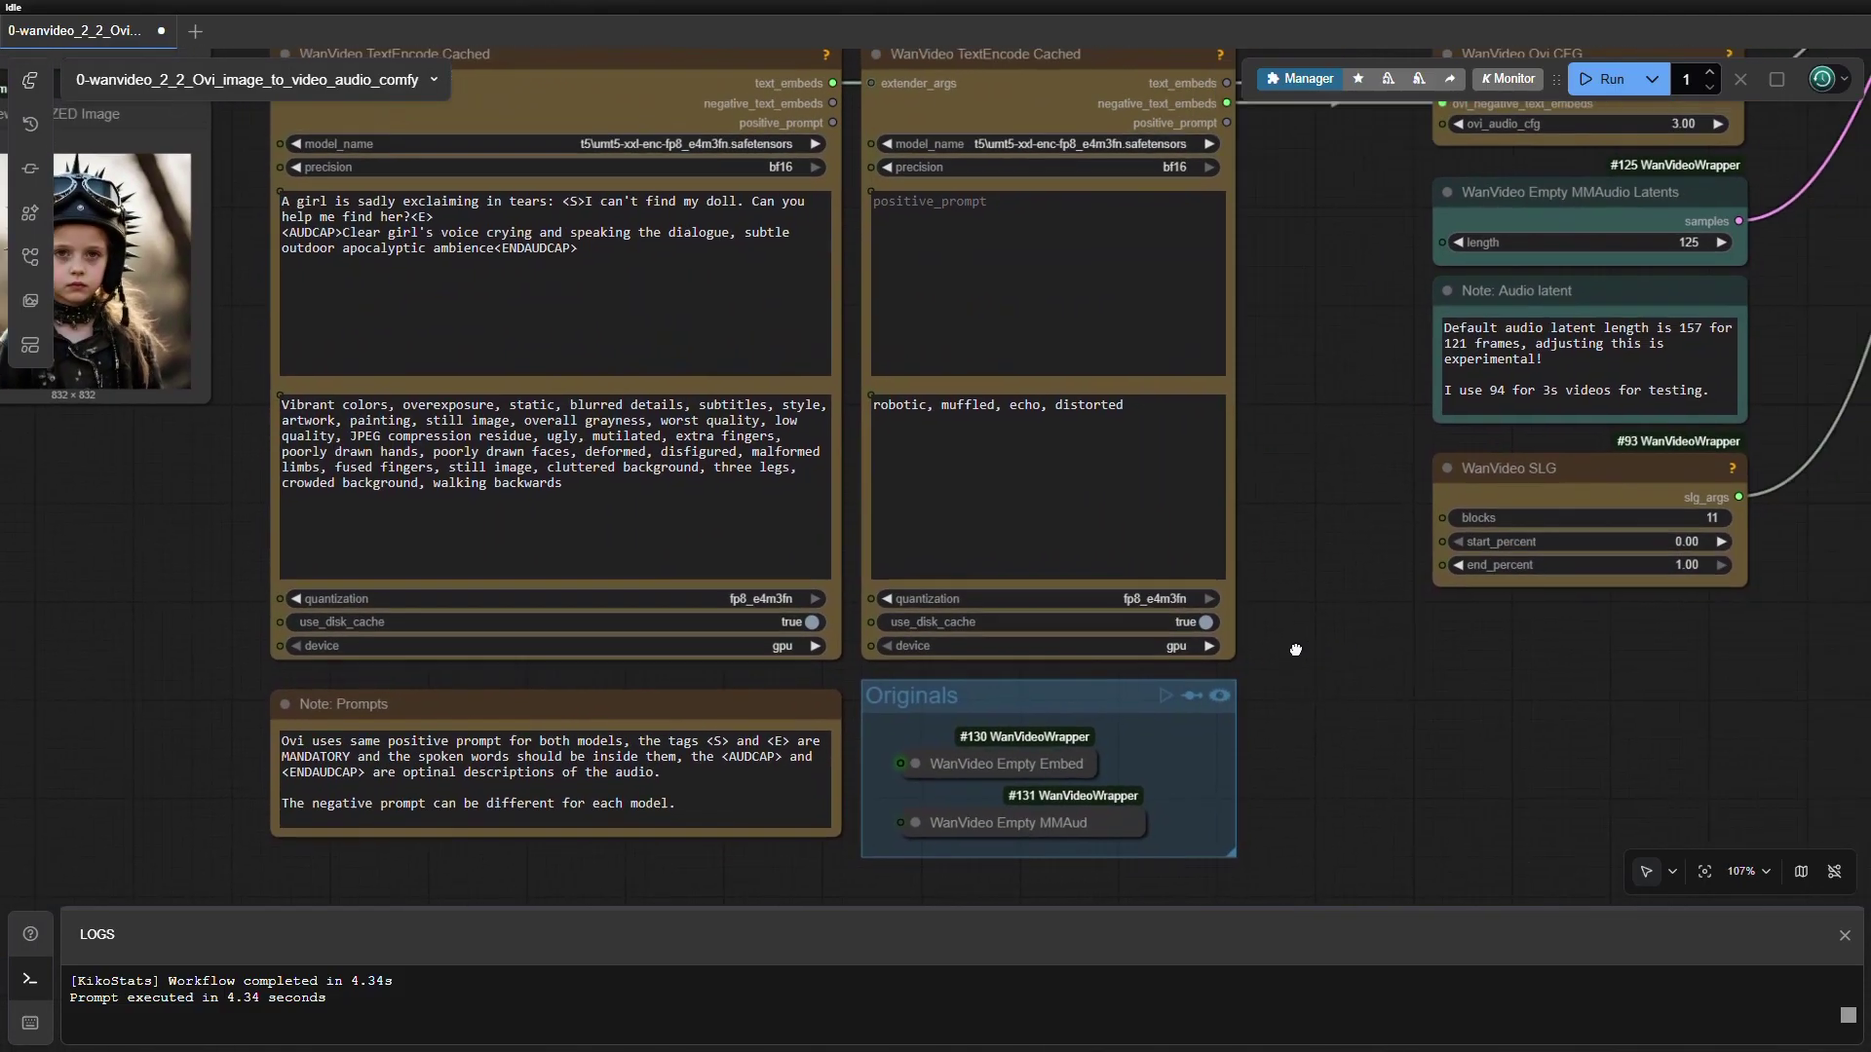
- Examine the Ovi CFG, audio latent, SLG and model loader nodes and how they feed the WanVideo Sampler
scroll(1077, 619, "right", 5)
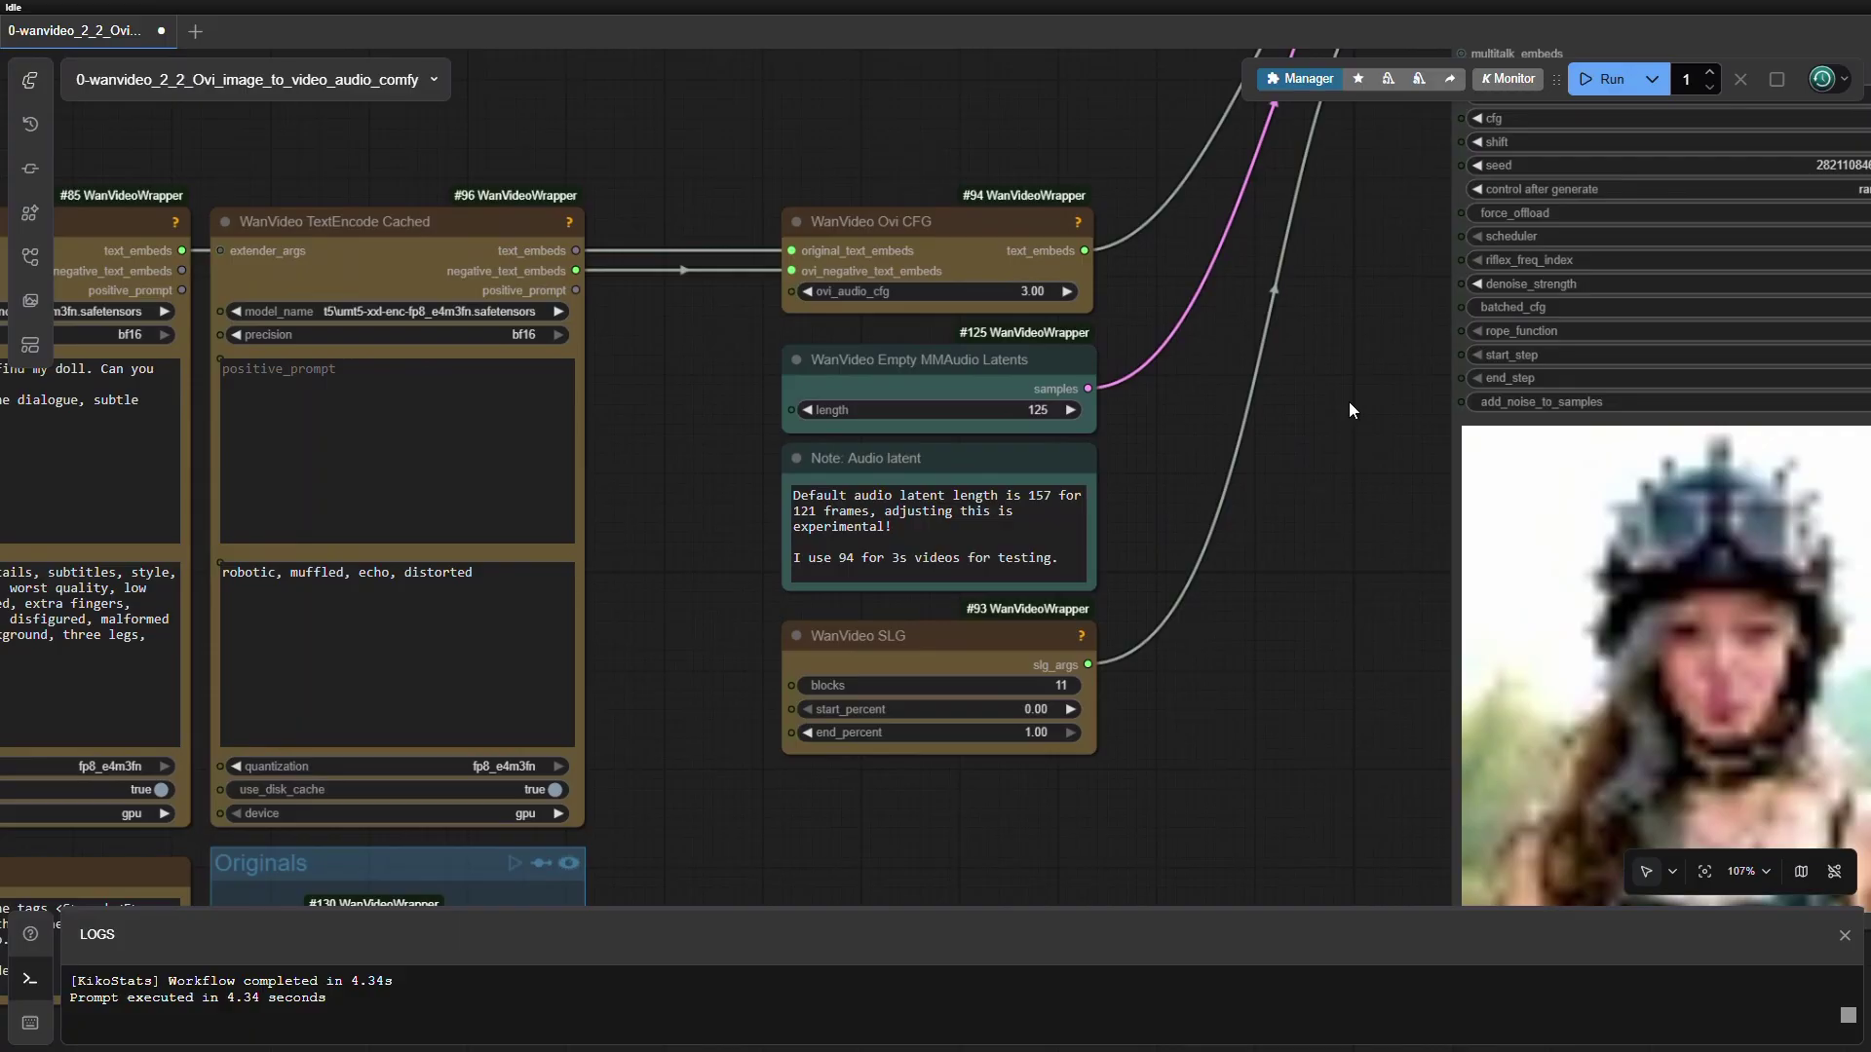
scroll(1349, 402, "up", 5)
scroll(1349, 401, "right", 2)
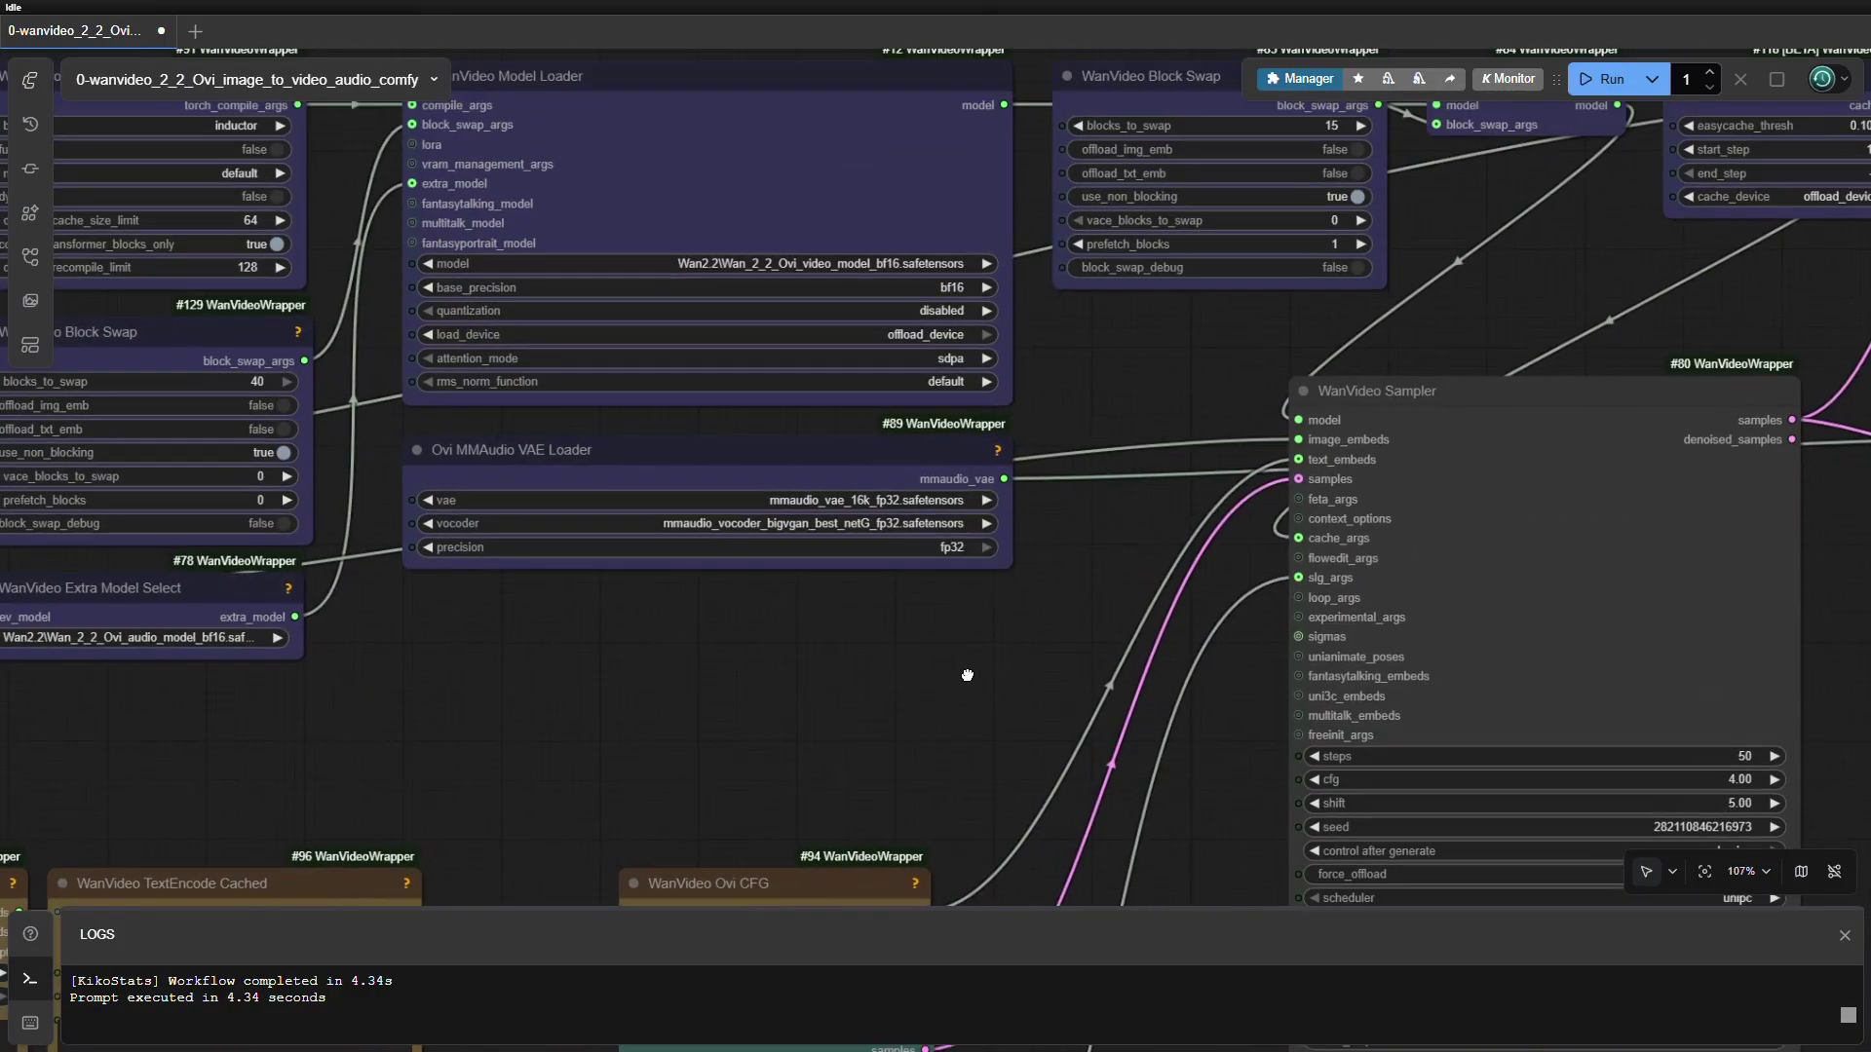
left_click_drag(968, 675, 963, 751)
scroll(1081, 682, "up", 1)
left_click_drag(1082, 682, 565, 610)
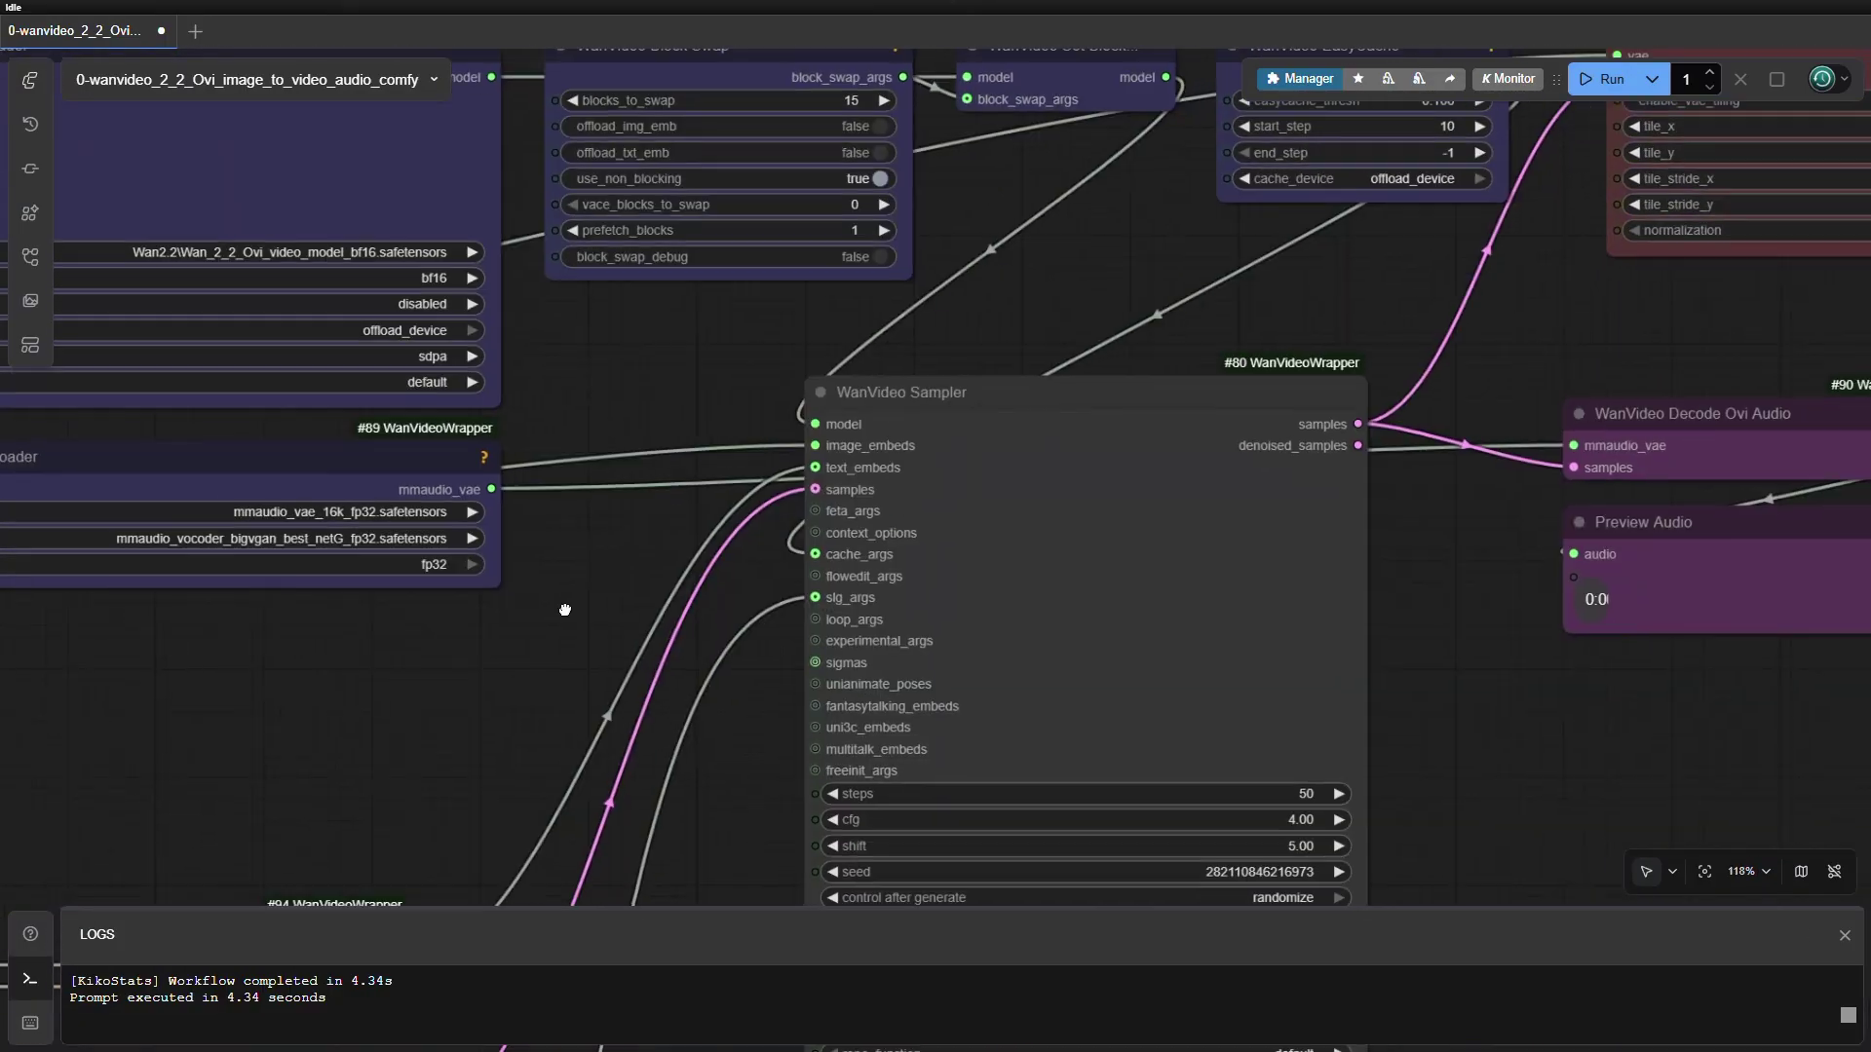
scroll(658, 598, "down", 5)
scroll(1053, 538, "up", 2)
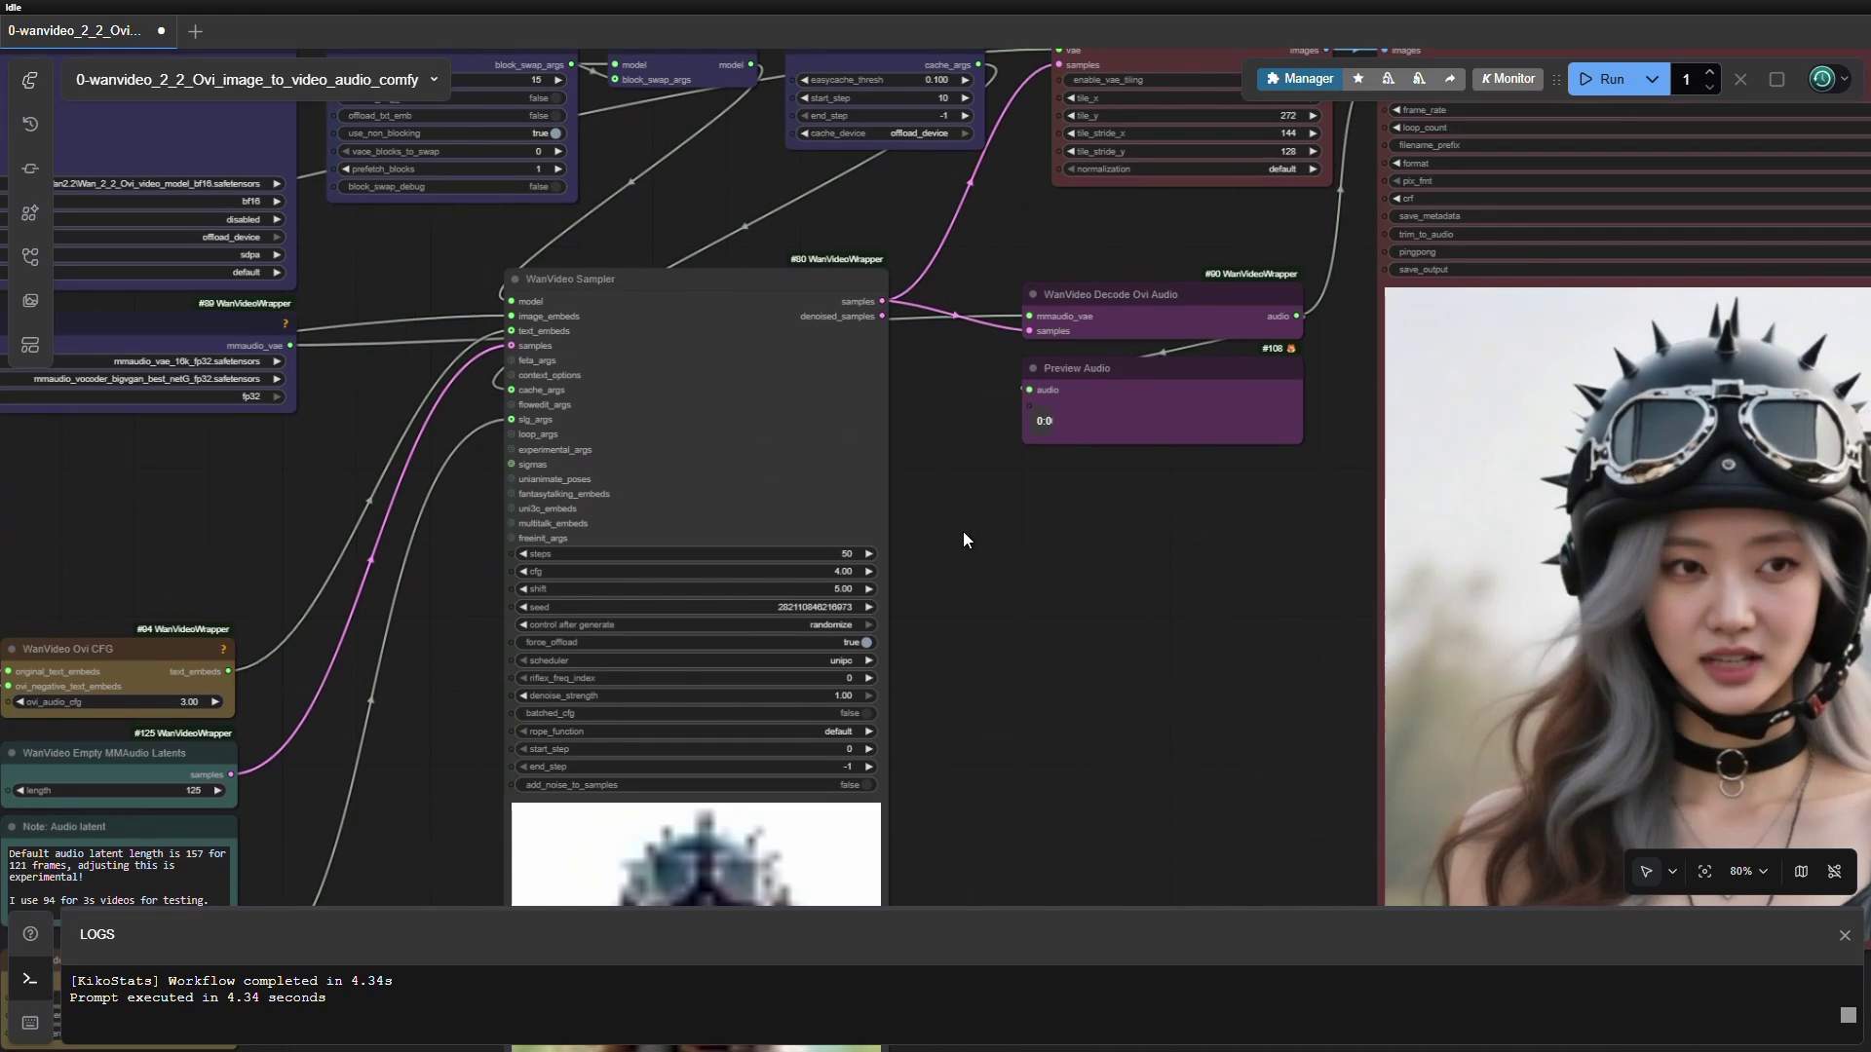
- Run the whole image-to-video-with-audio workflow on the resized picture of the girl in the spiked helmet
scroll(963, 532, "down", 3)
left_click_drag(1105, 300, 1796, 358)
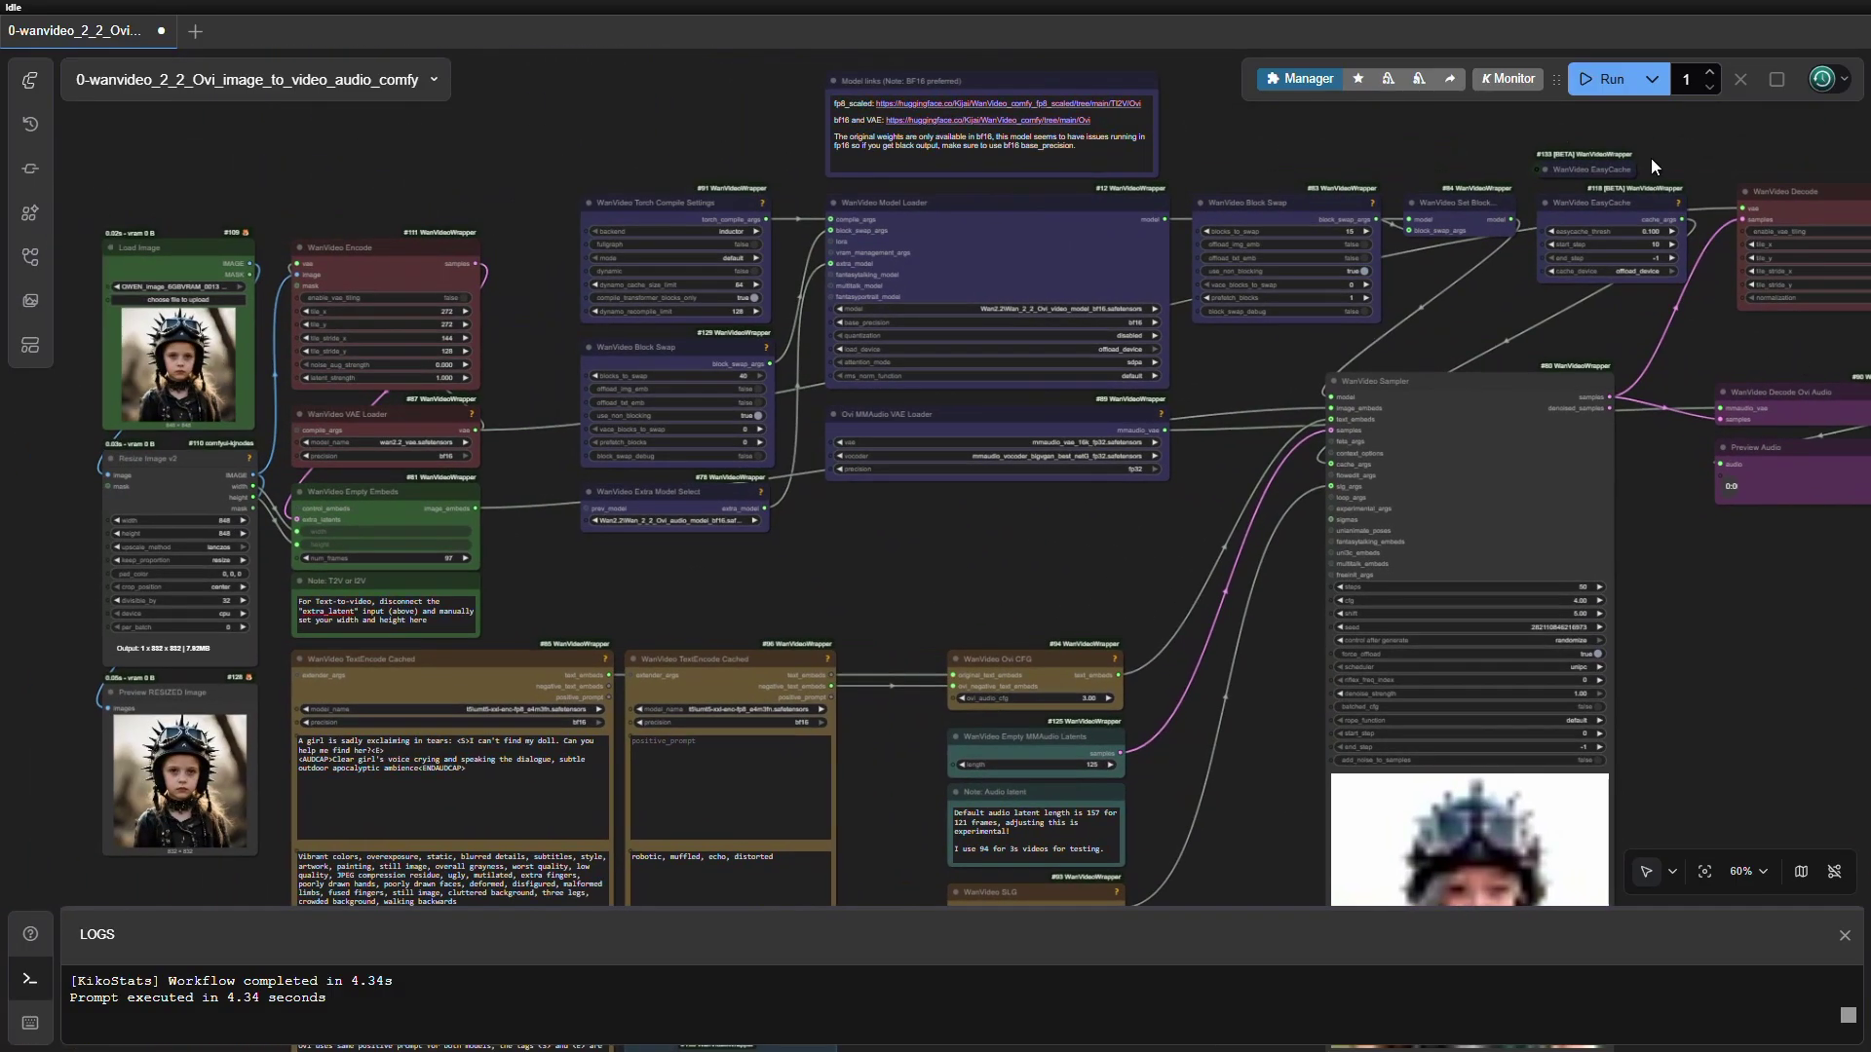
left_click(1613, 83)
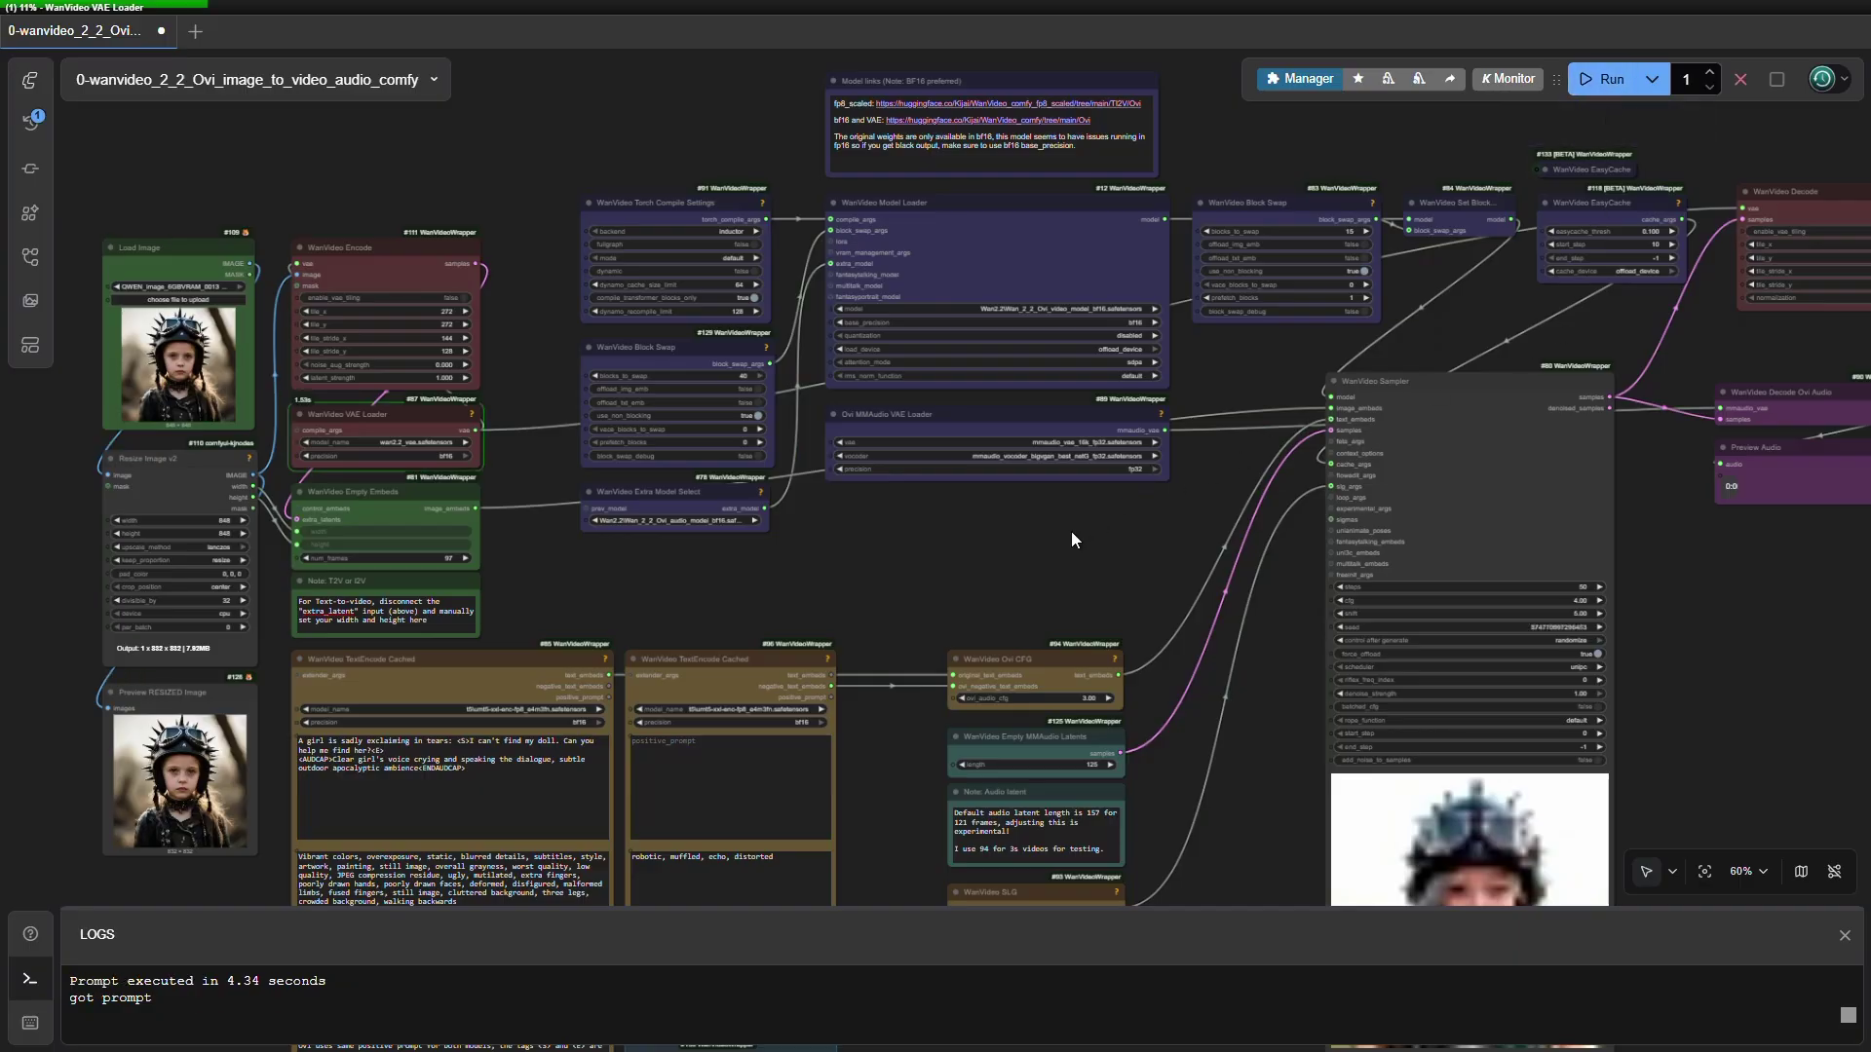
- Follow the running generation through the model loaders, the WanVideo Sampler and the WanVideo Decode and audio nodes
scroll(536, 592, "up", 5)
left_click_drag(536, 591, 1073, 397)
left_click_drag(1779, 330, 781, 773)
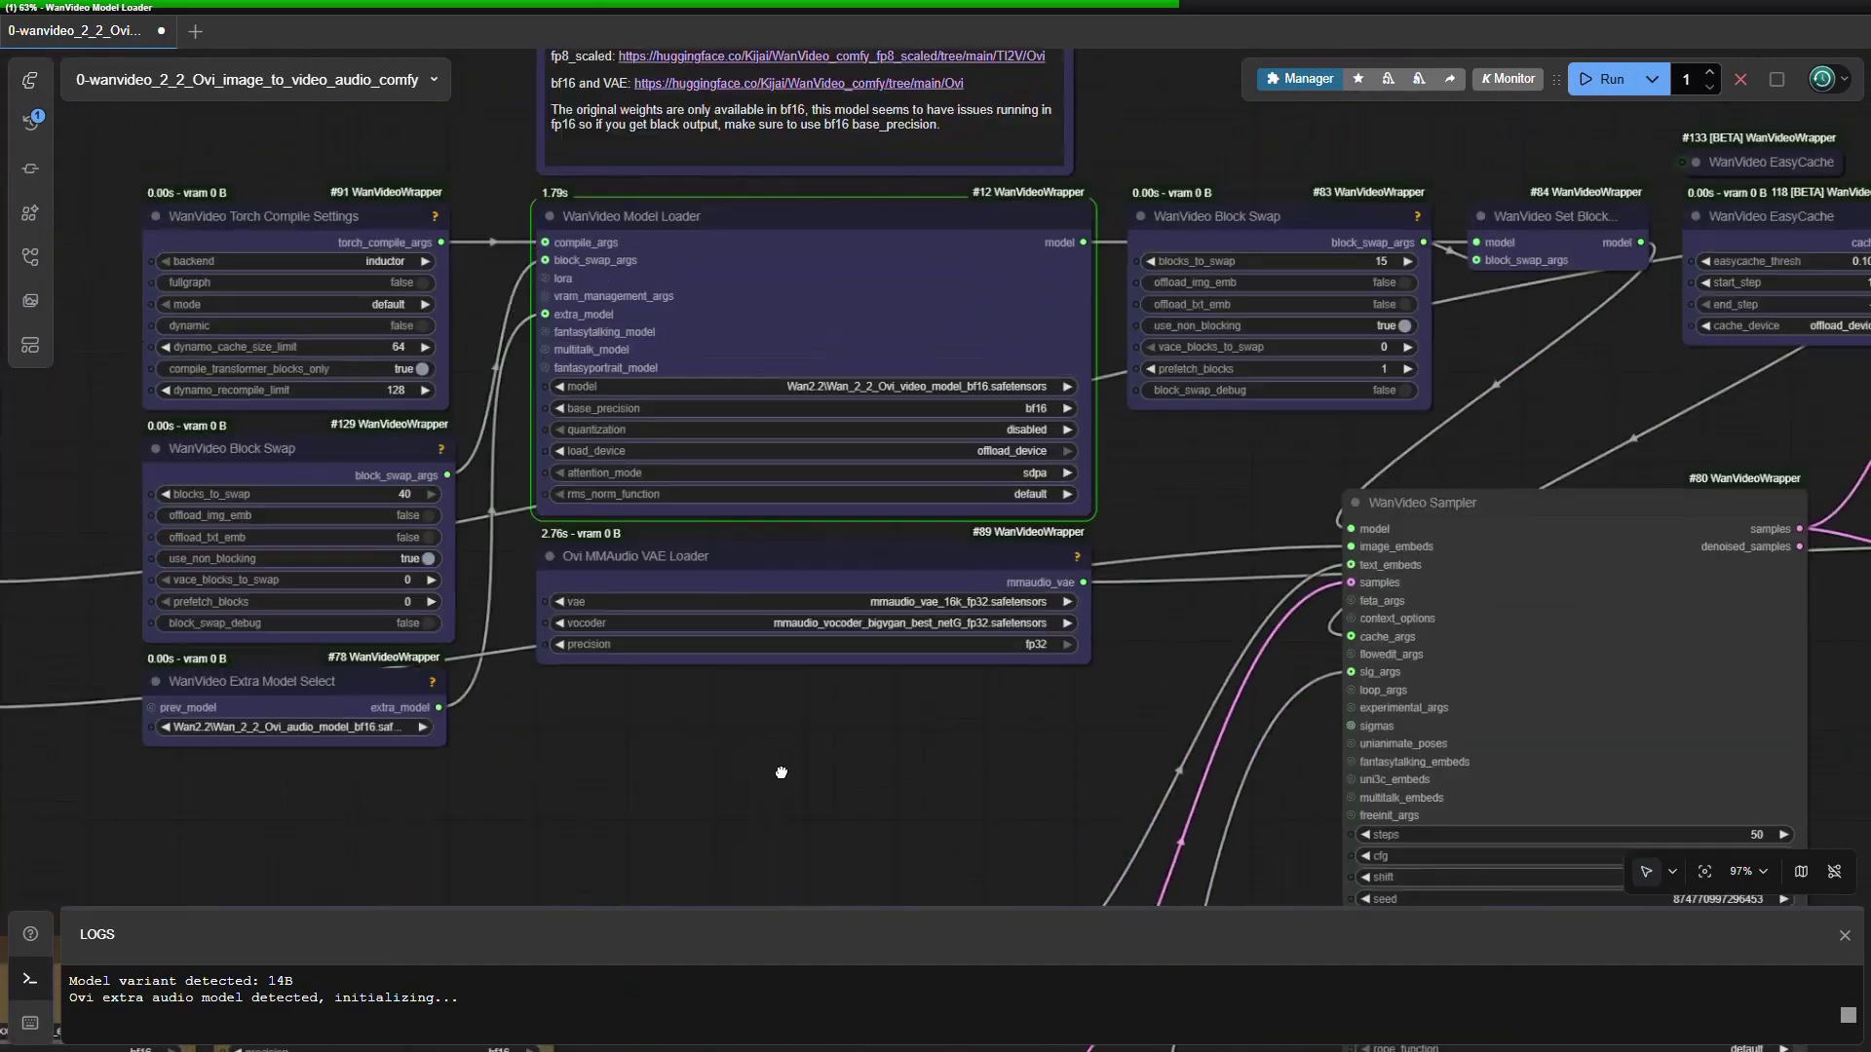
left_click_drag(1008, 738, 337, 329)
scroll(1284, 501, "down", 1)
scroll(1285, 501, "down", 3)
left_click_drag(1286, 567, 916, 491)
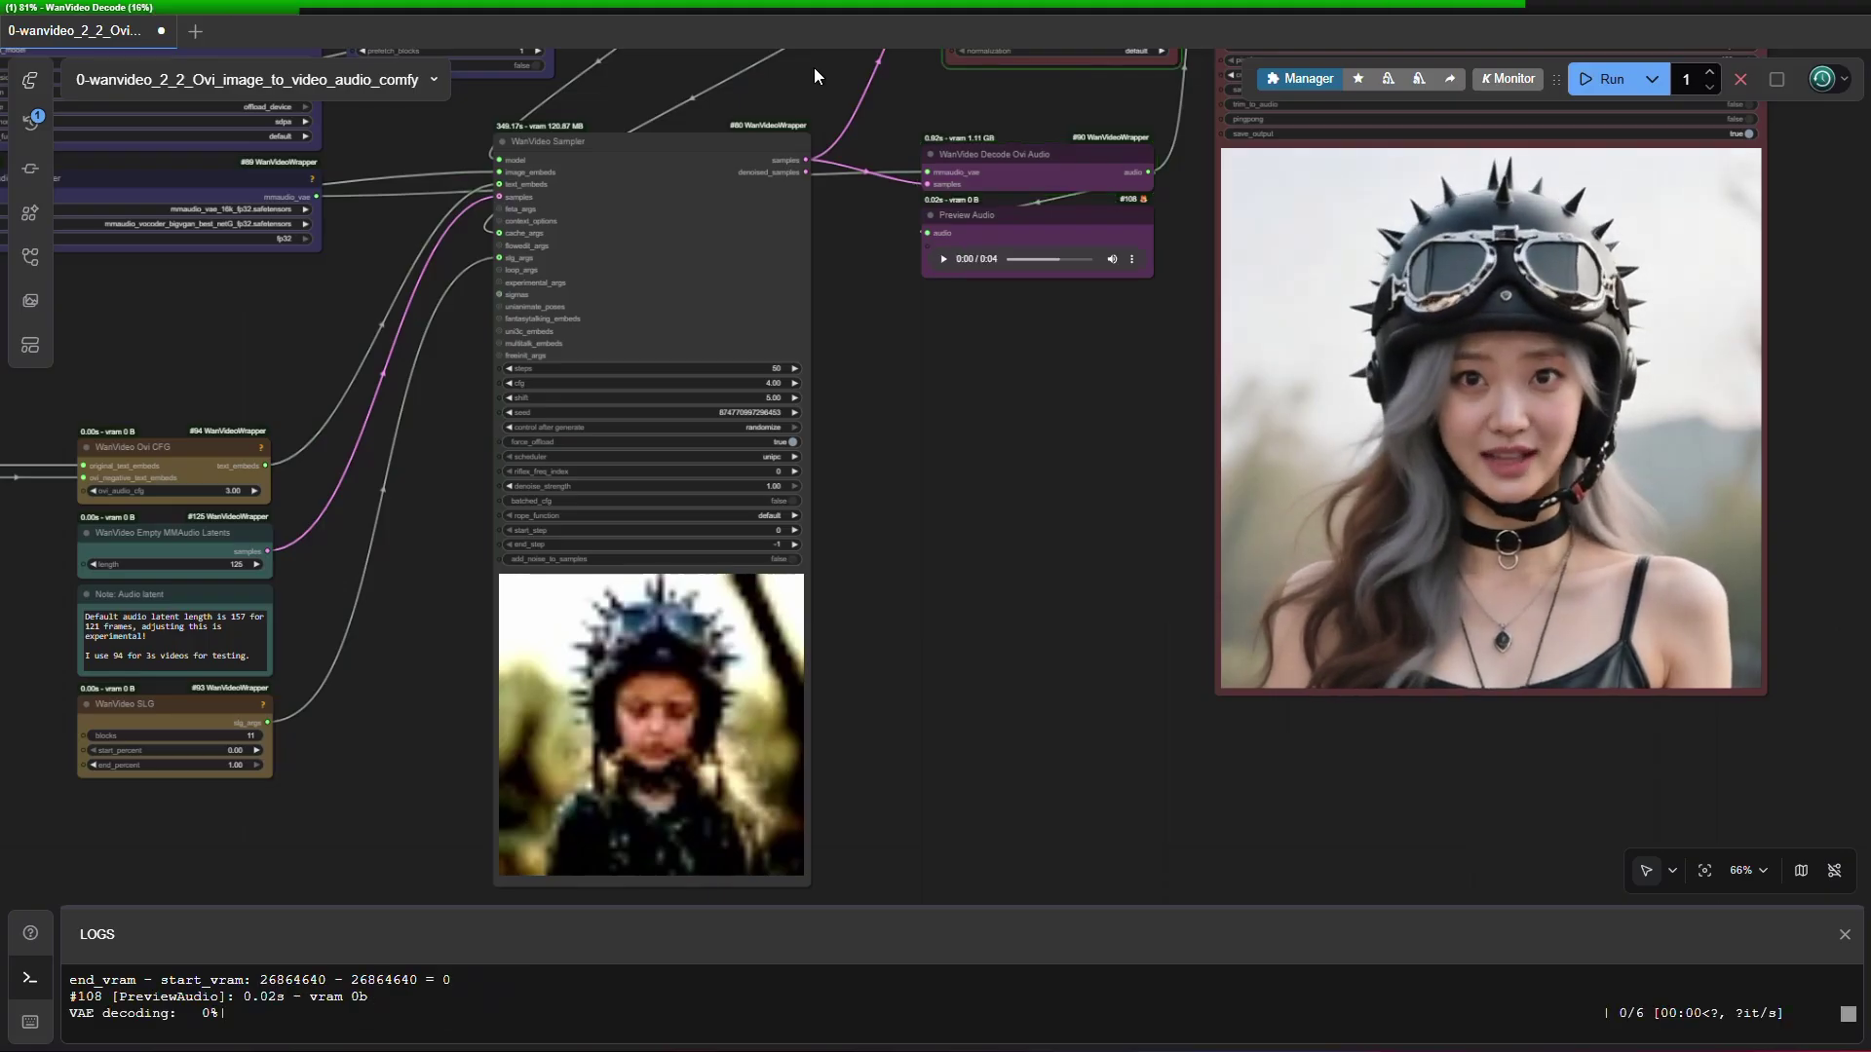
left_click_drag(922, 310, 810, 597)
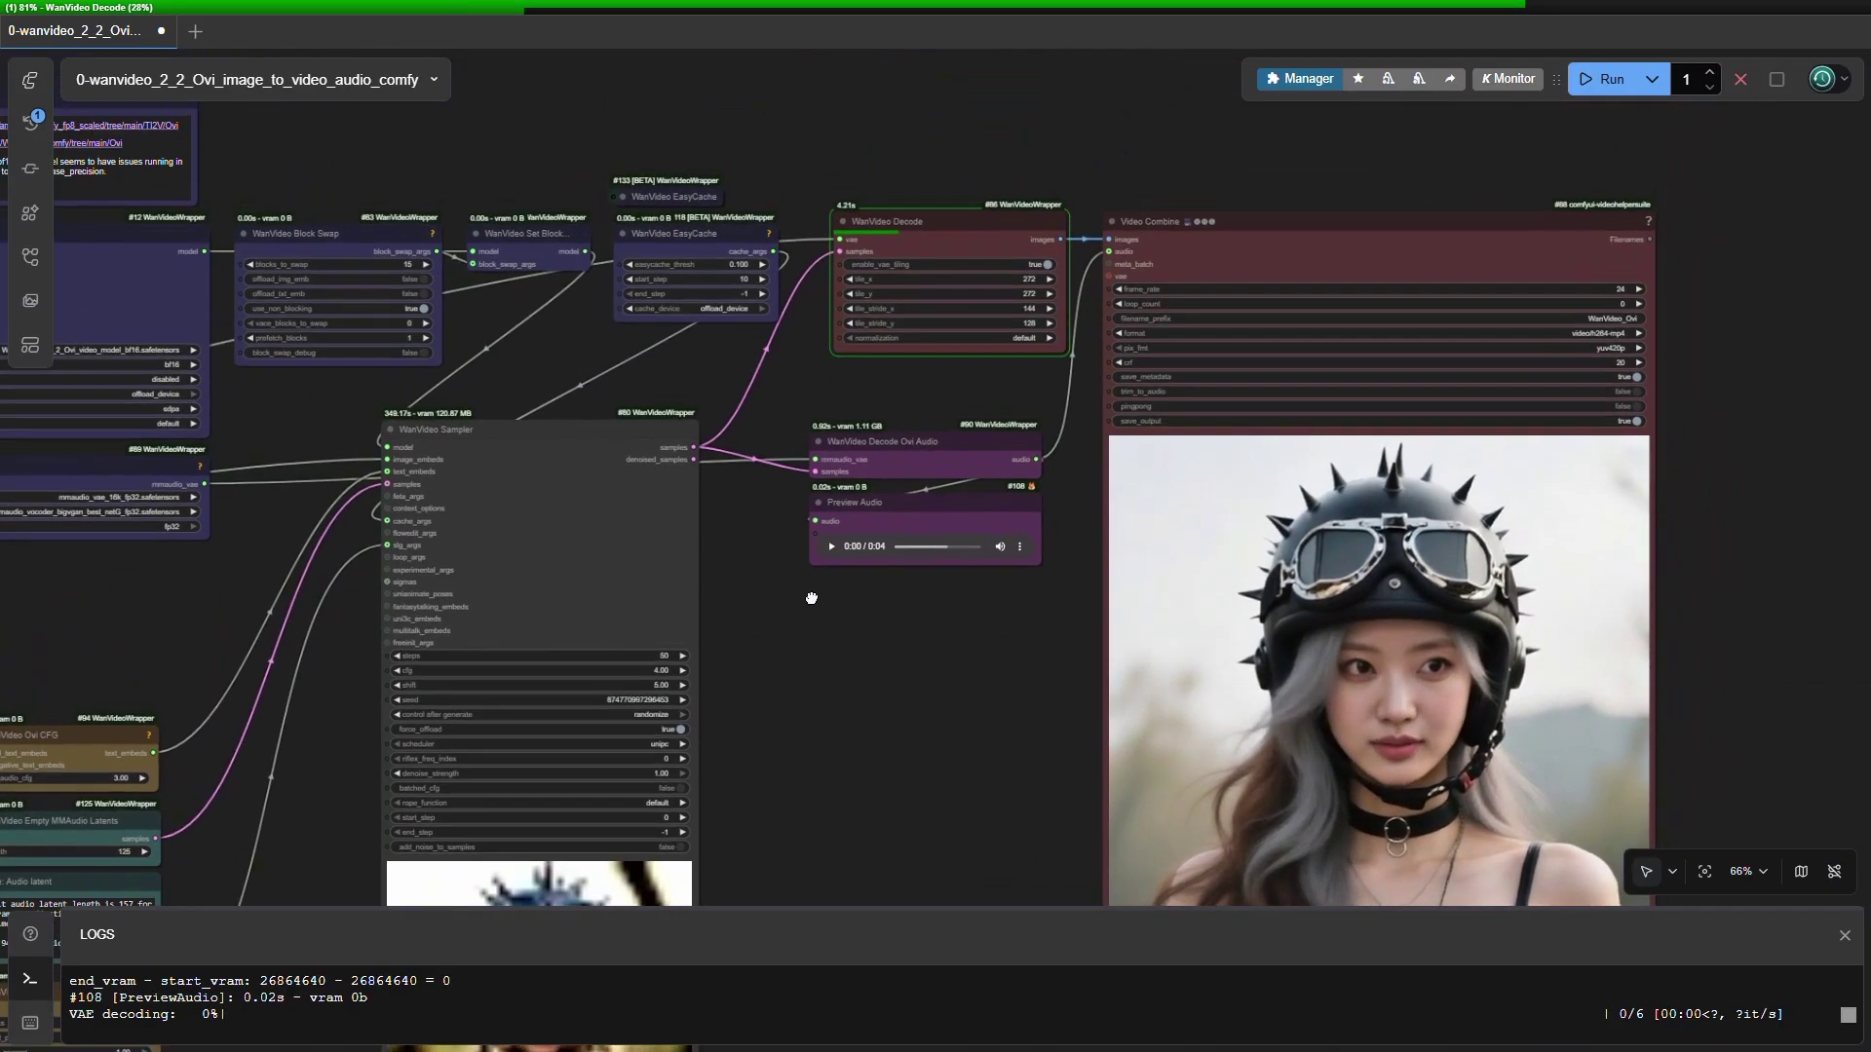
scroll(992, 380, "up", 2)
scroll(993, 381, "up", 2)
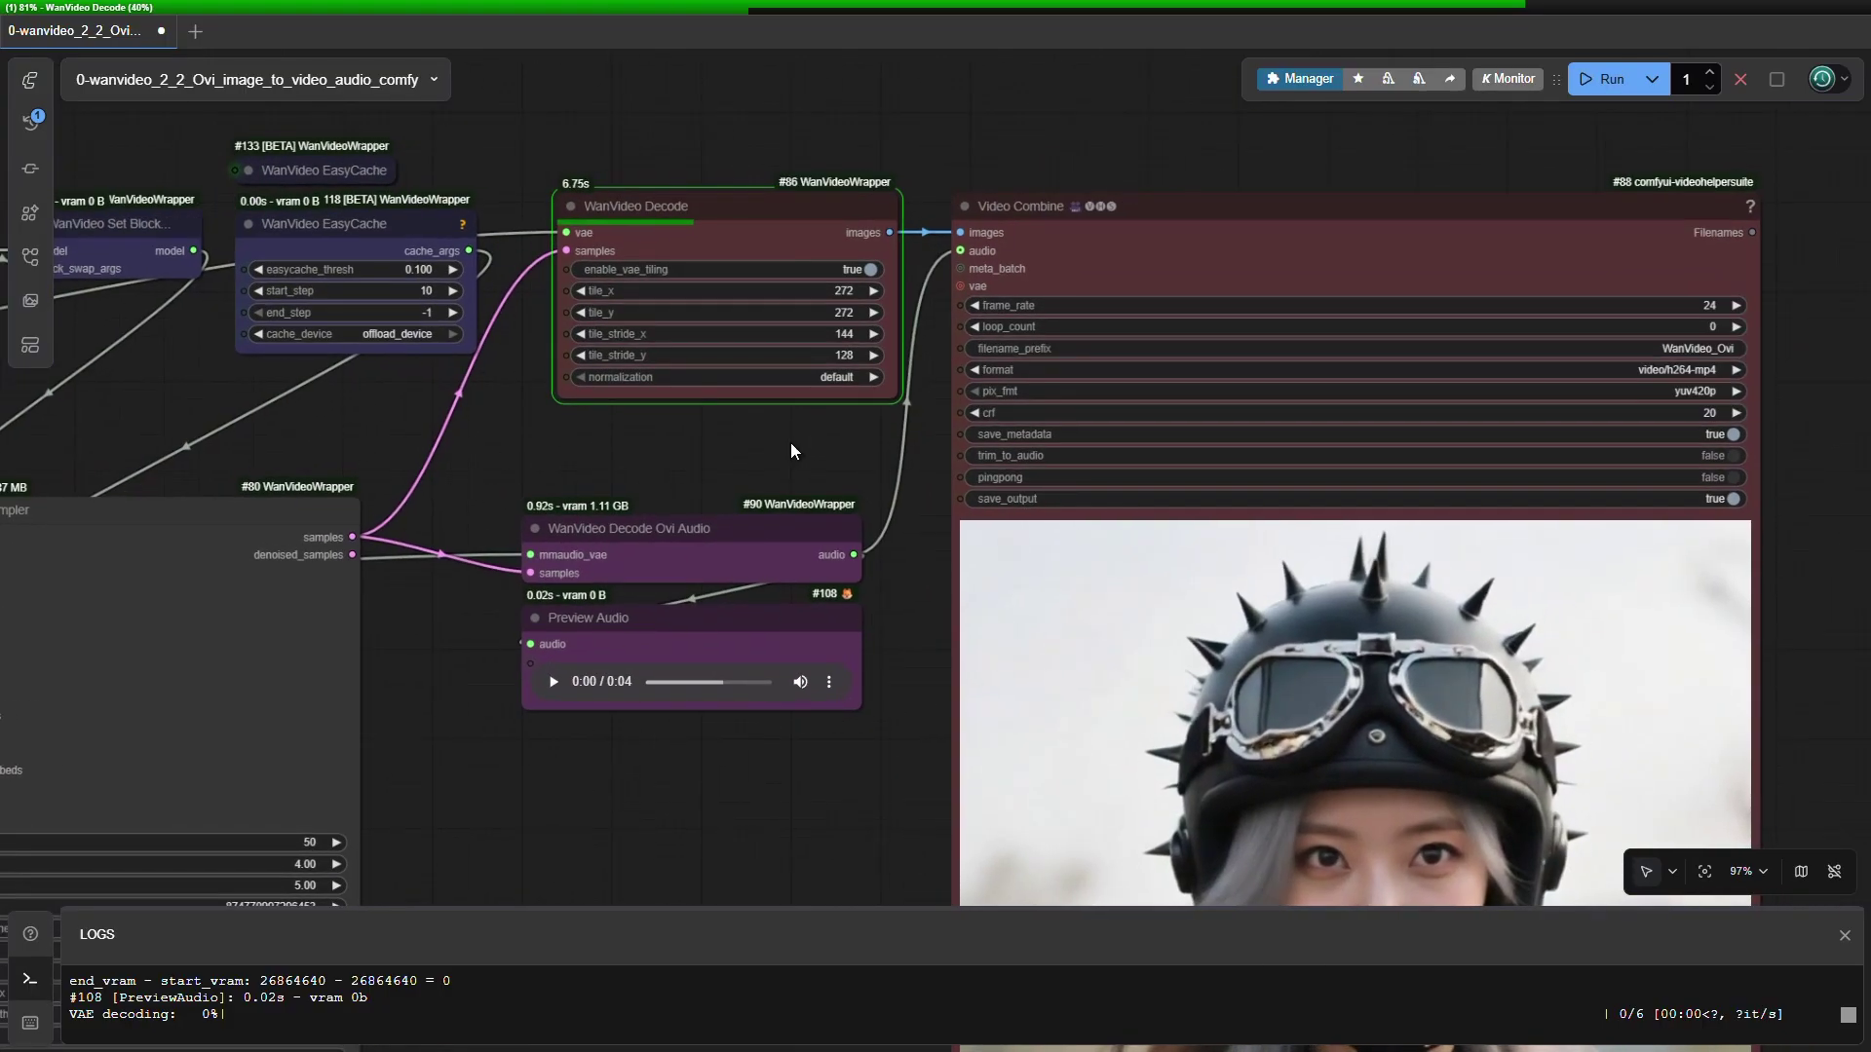
left_click_drag(836, 419, 967, 479)
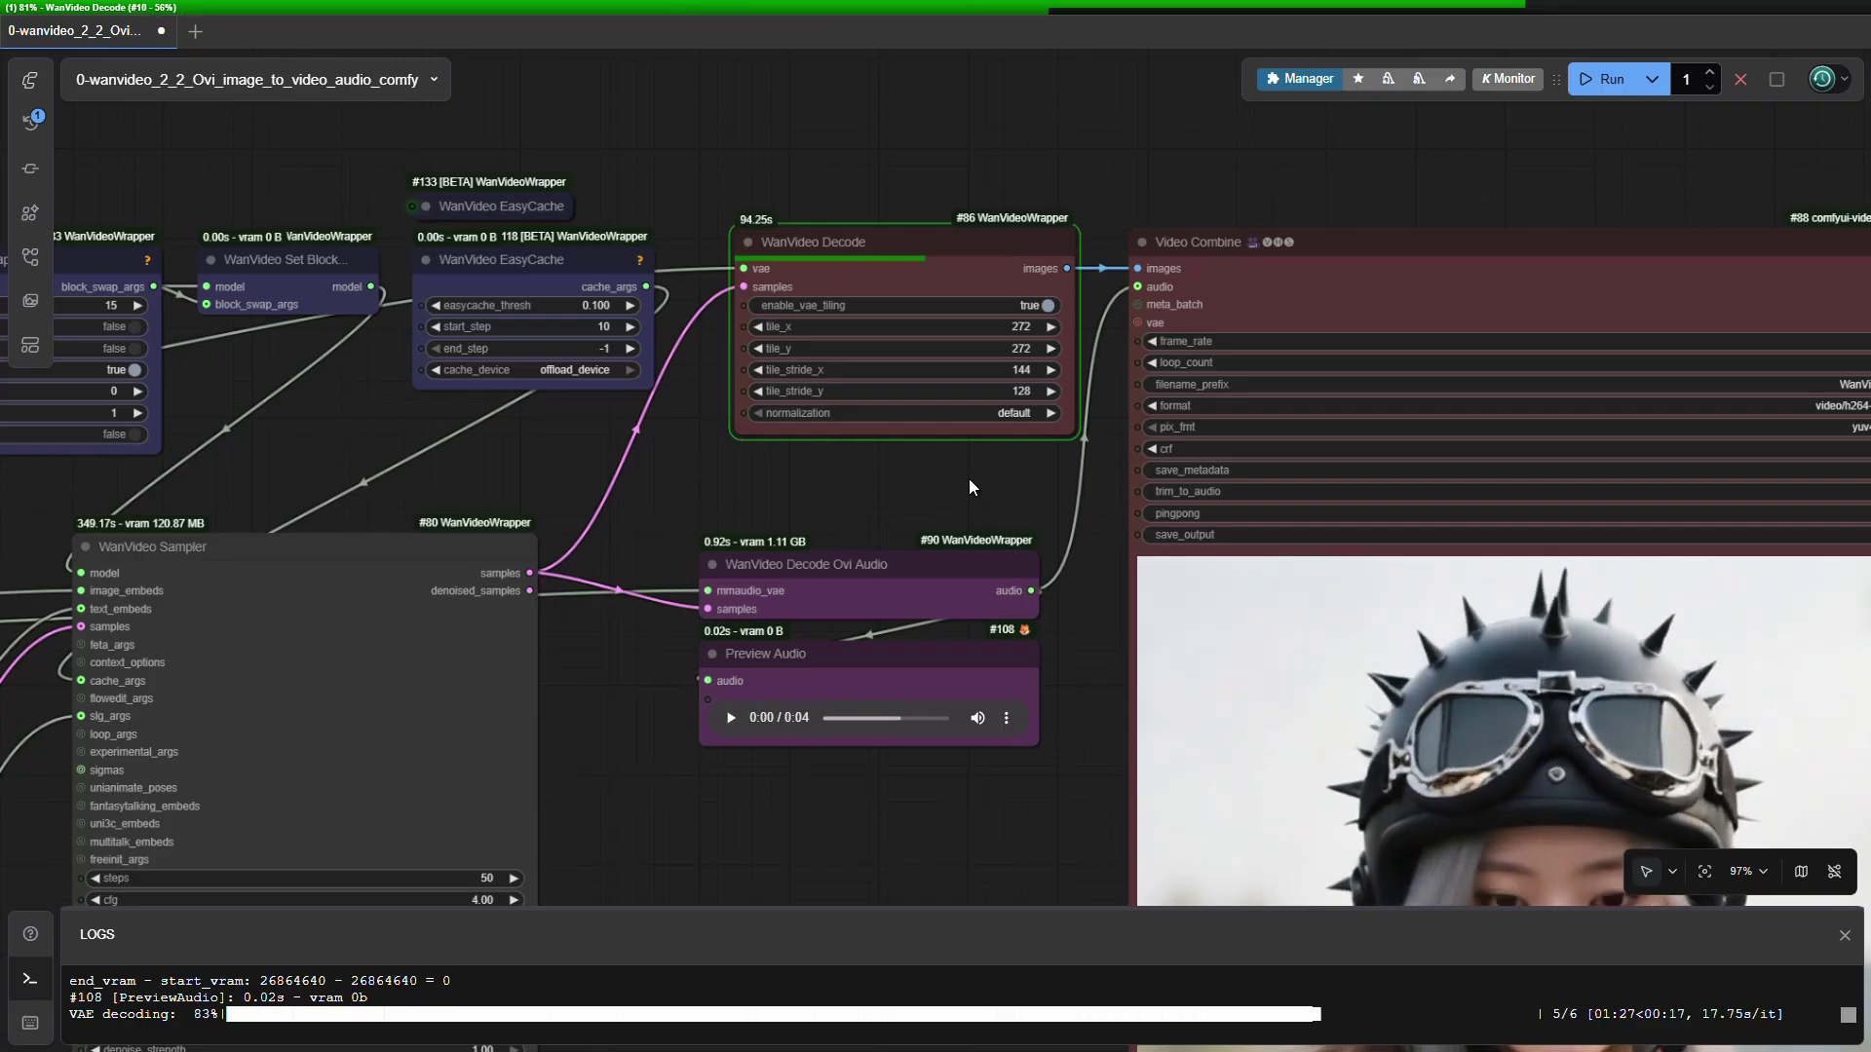
- Inspect the finished clip in the Video Combine node and open its preview separately to play it with sound
left_click_drag(904, 769, 518, 281)
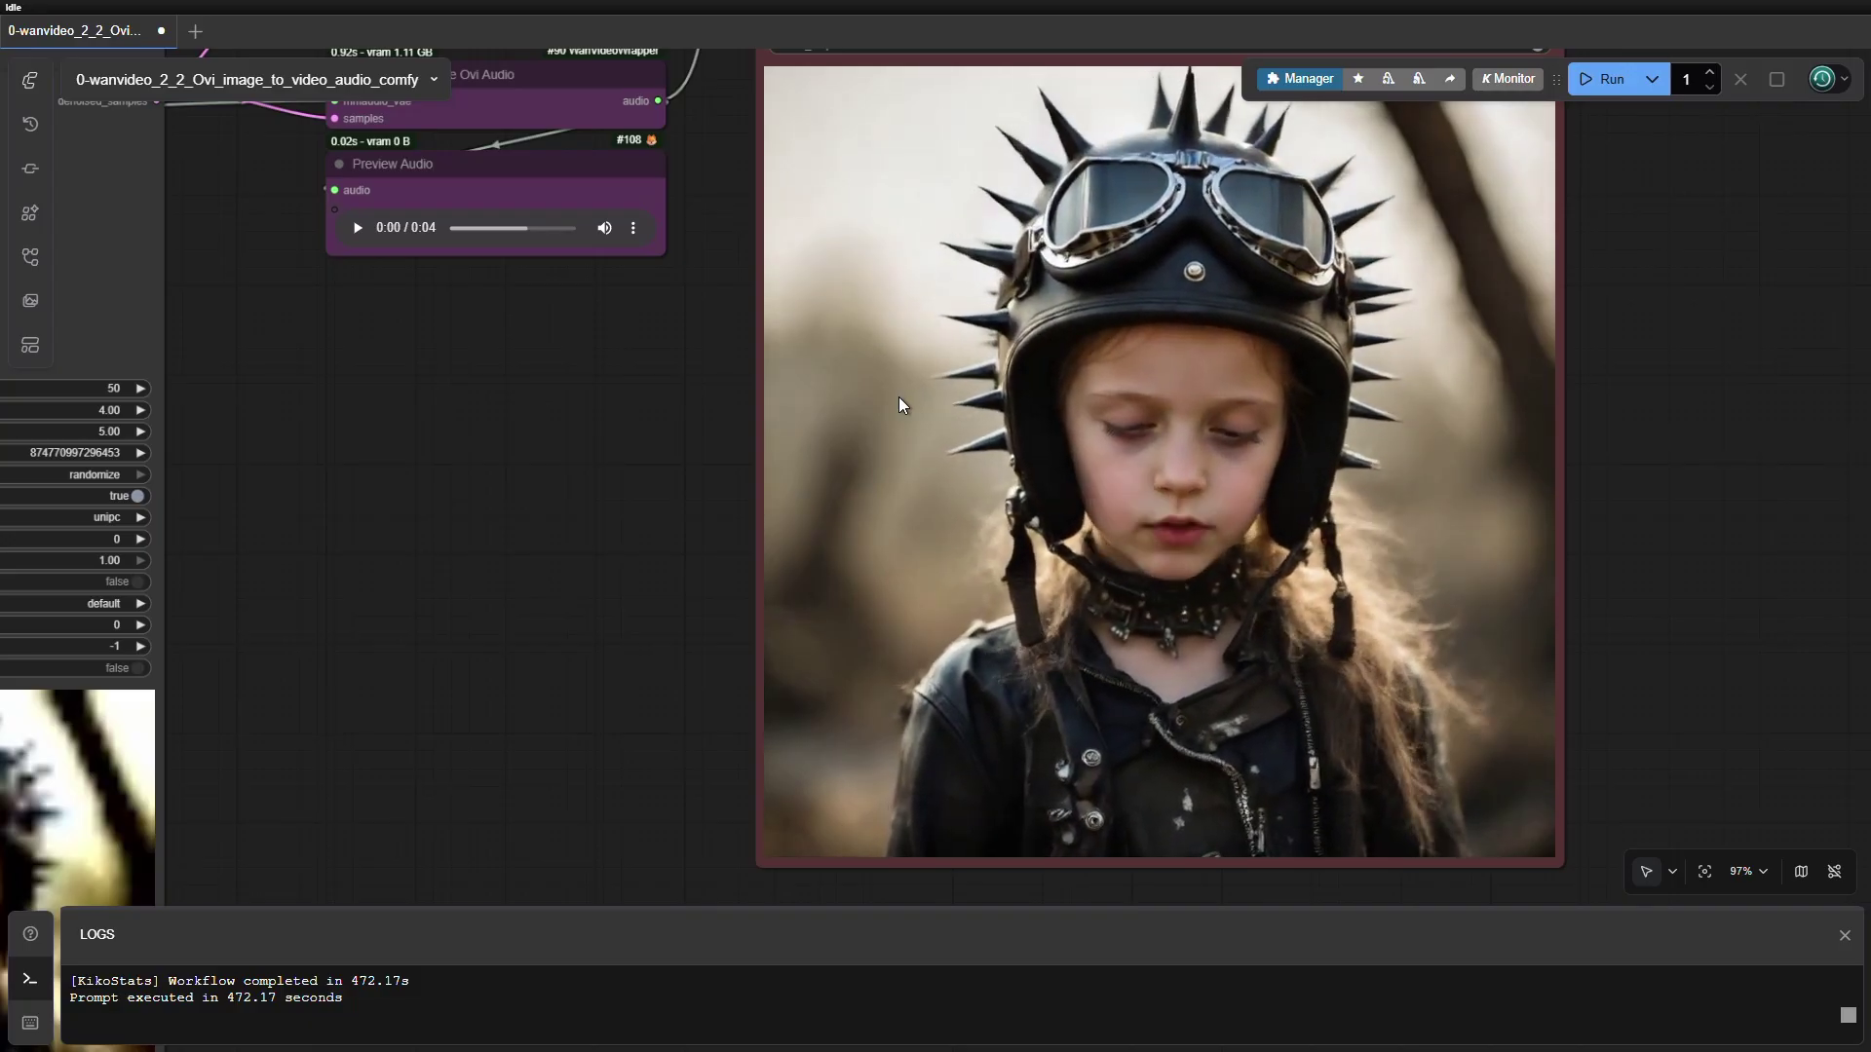
scroll(898, 395, "down", 2)
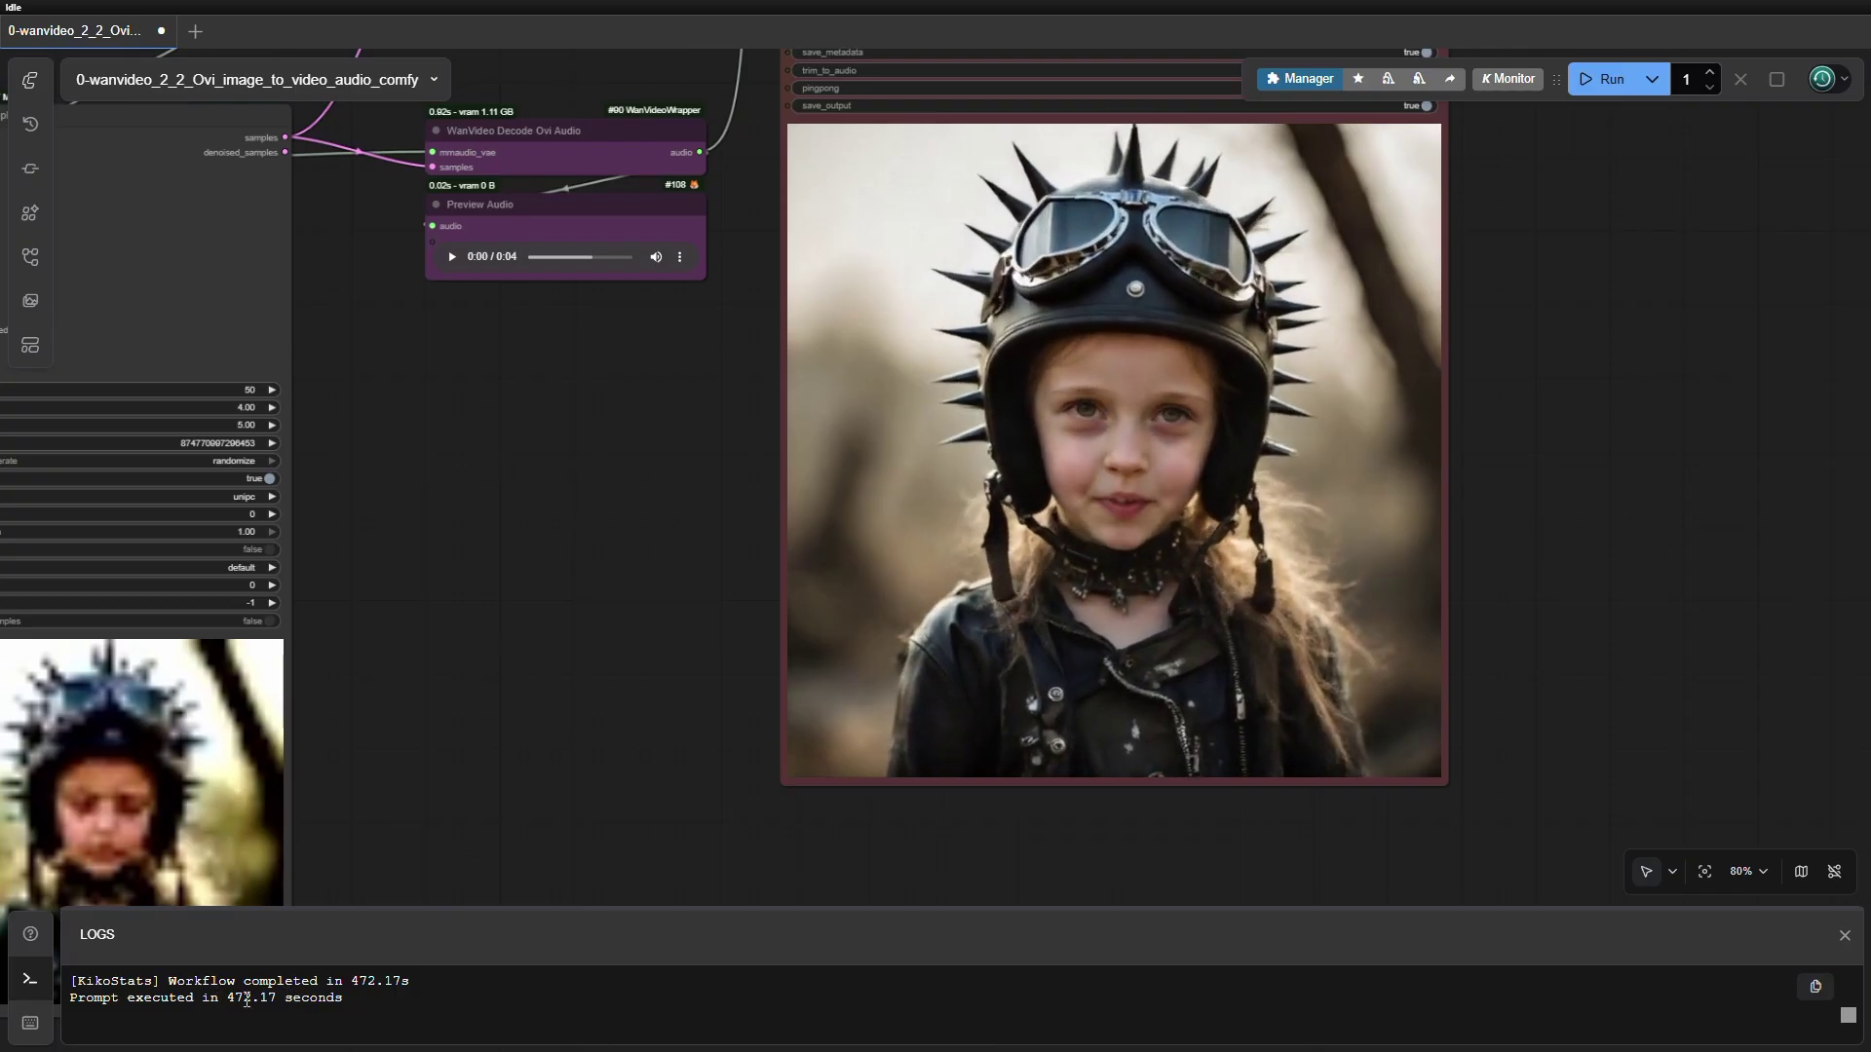
scroll(465, 646, "down", 2)
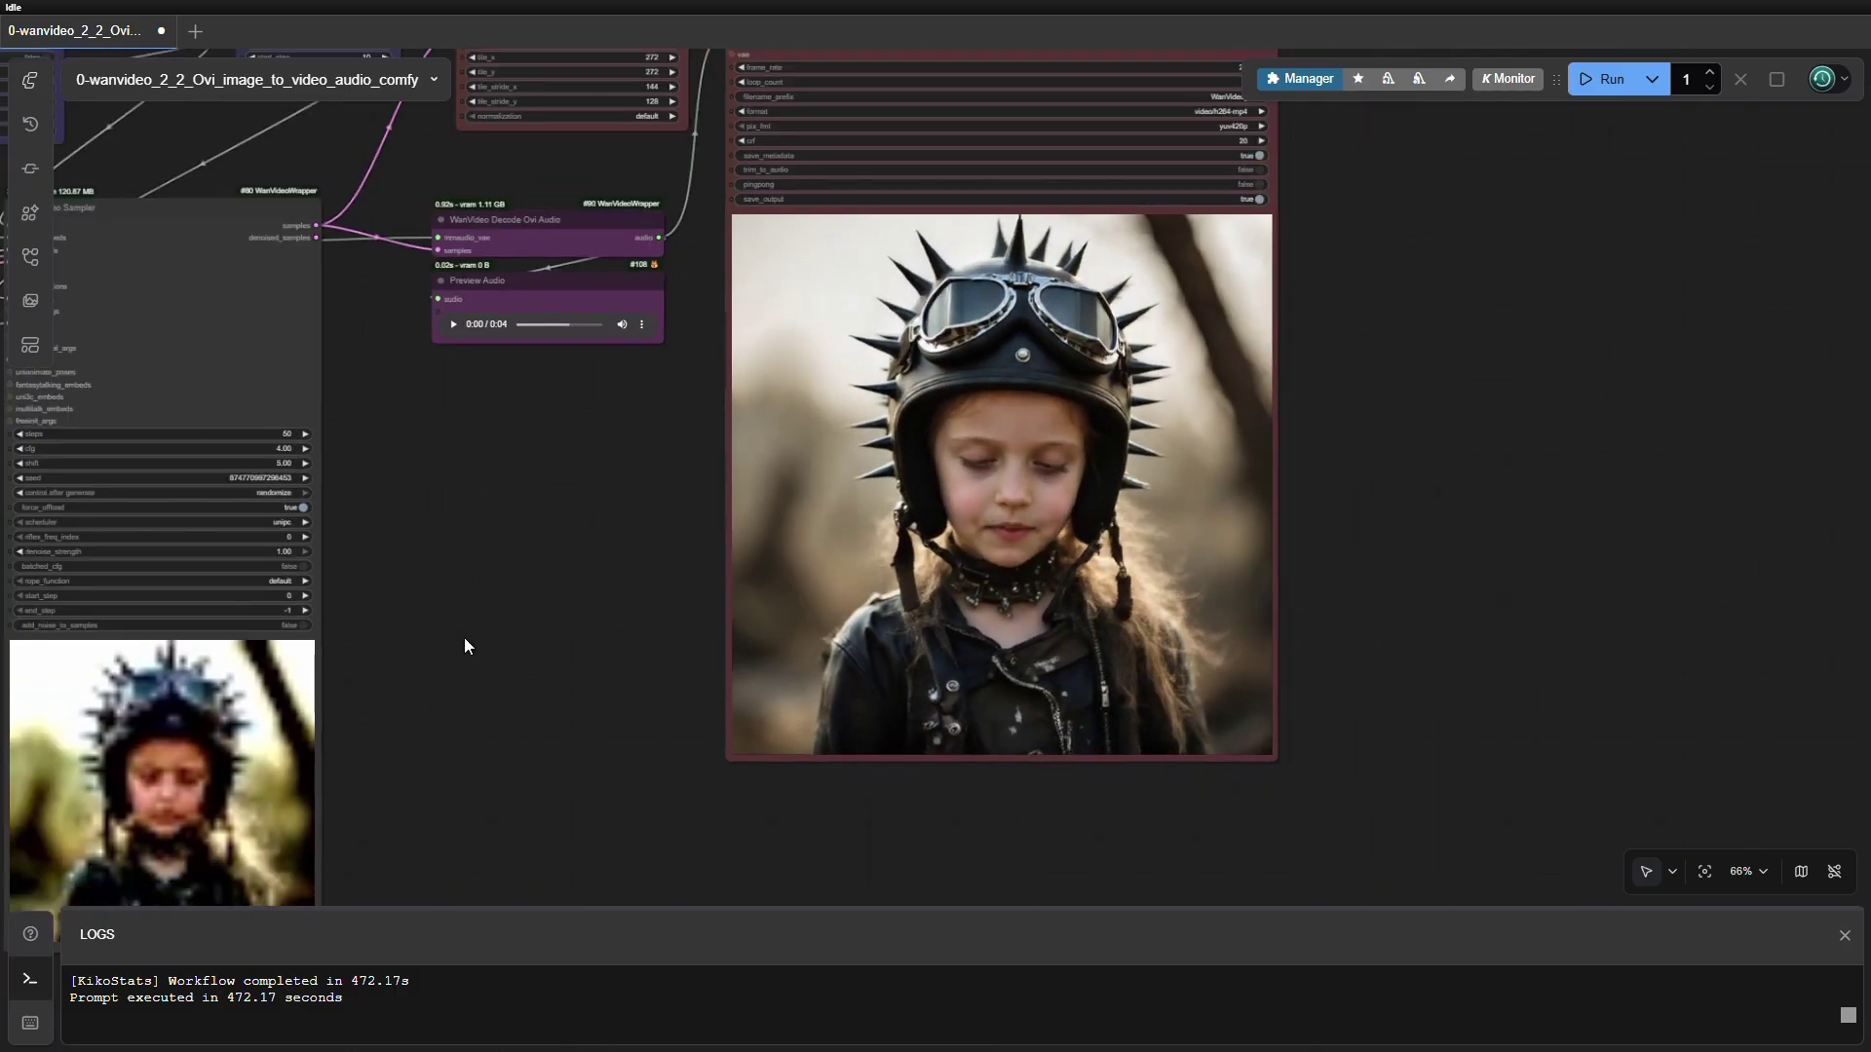
left_click_drag(465, 640, 885, 620)
scroll(698, 594, "down", 3)
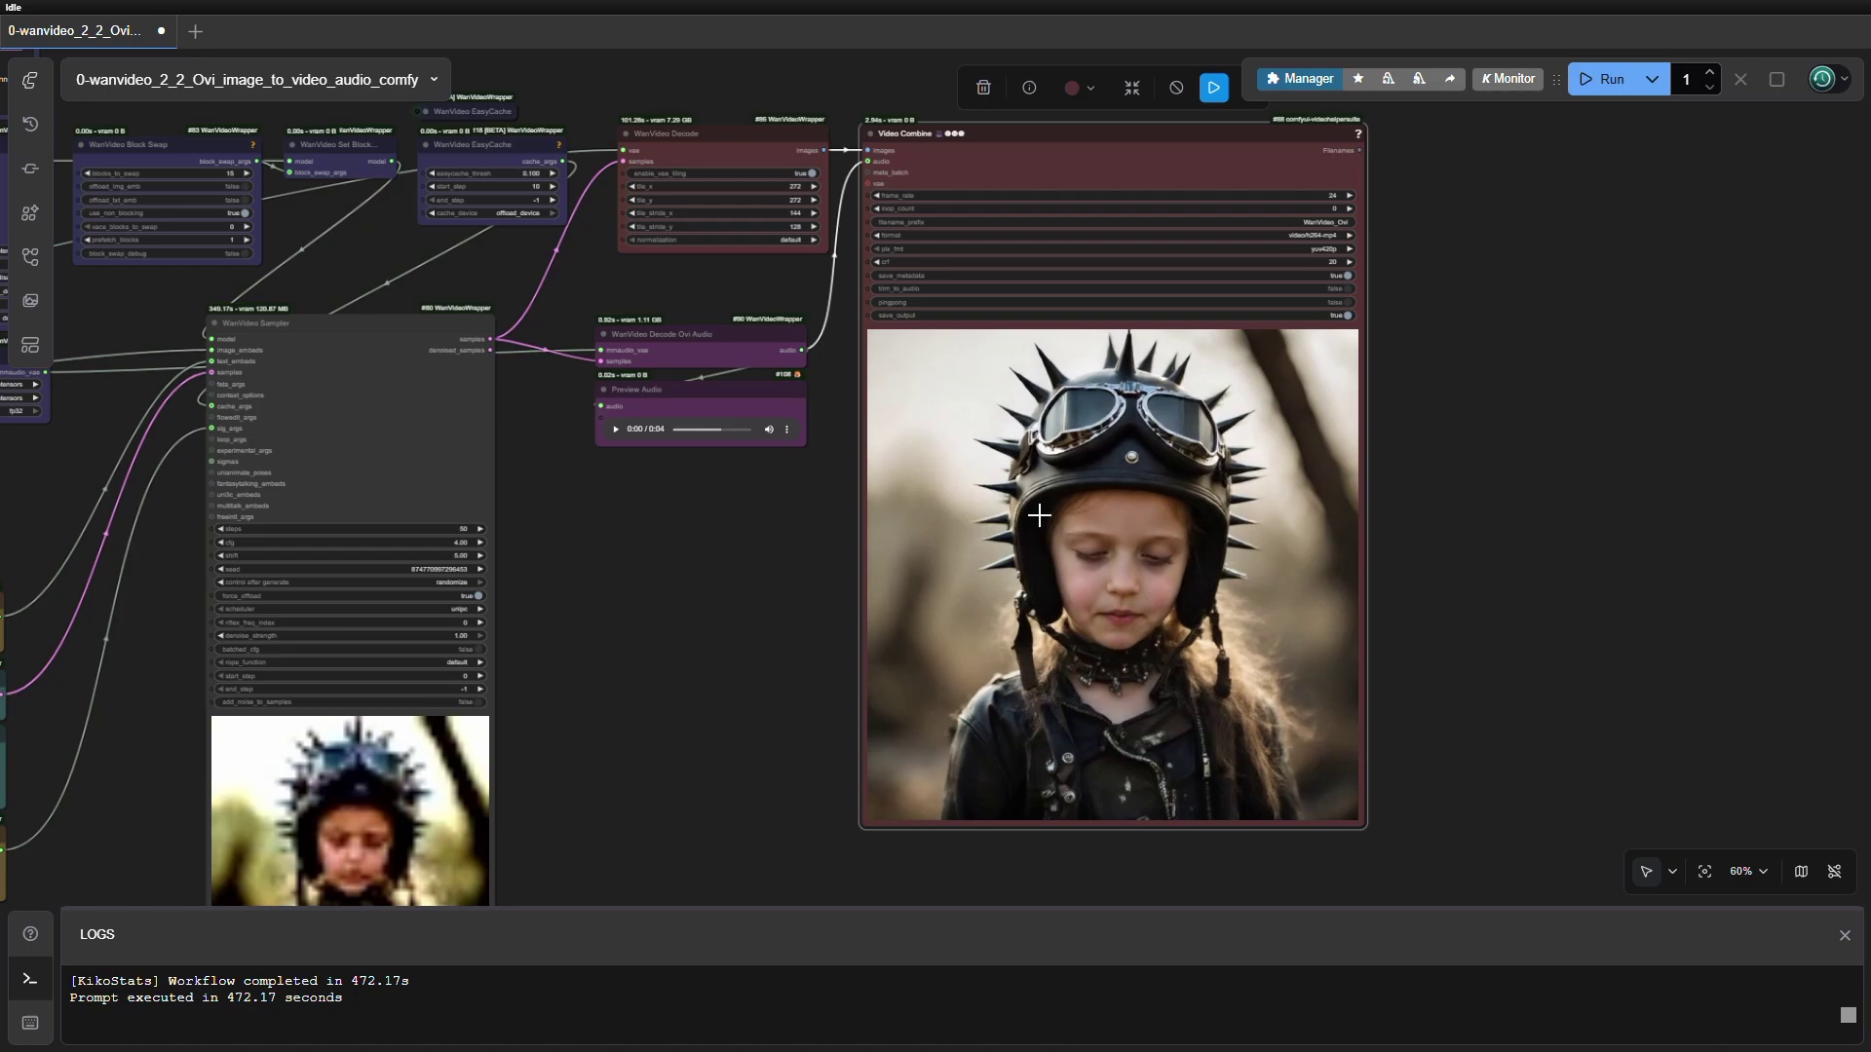
right_click(1039, 513)
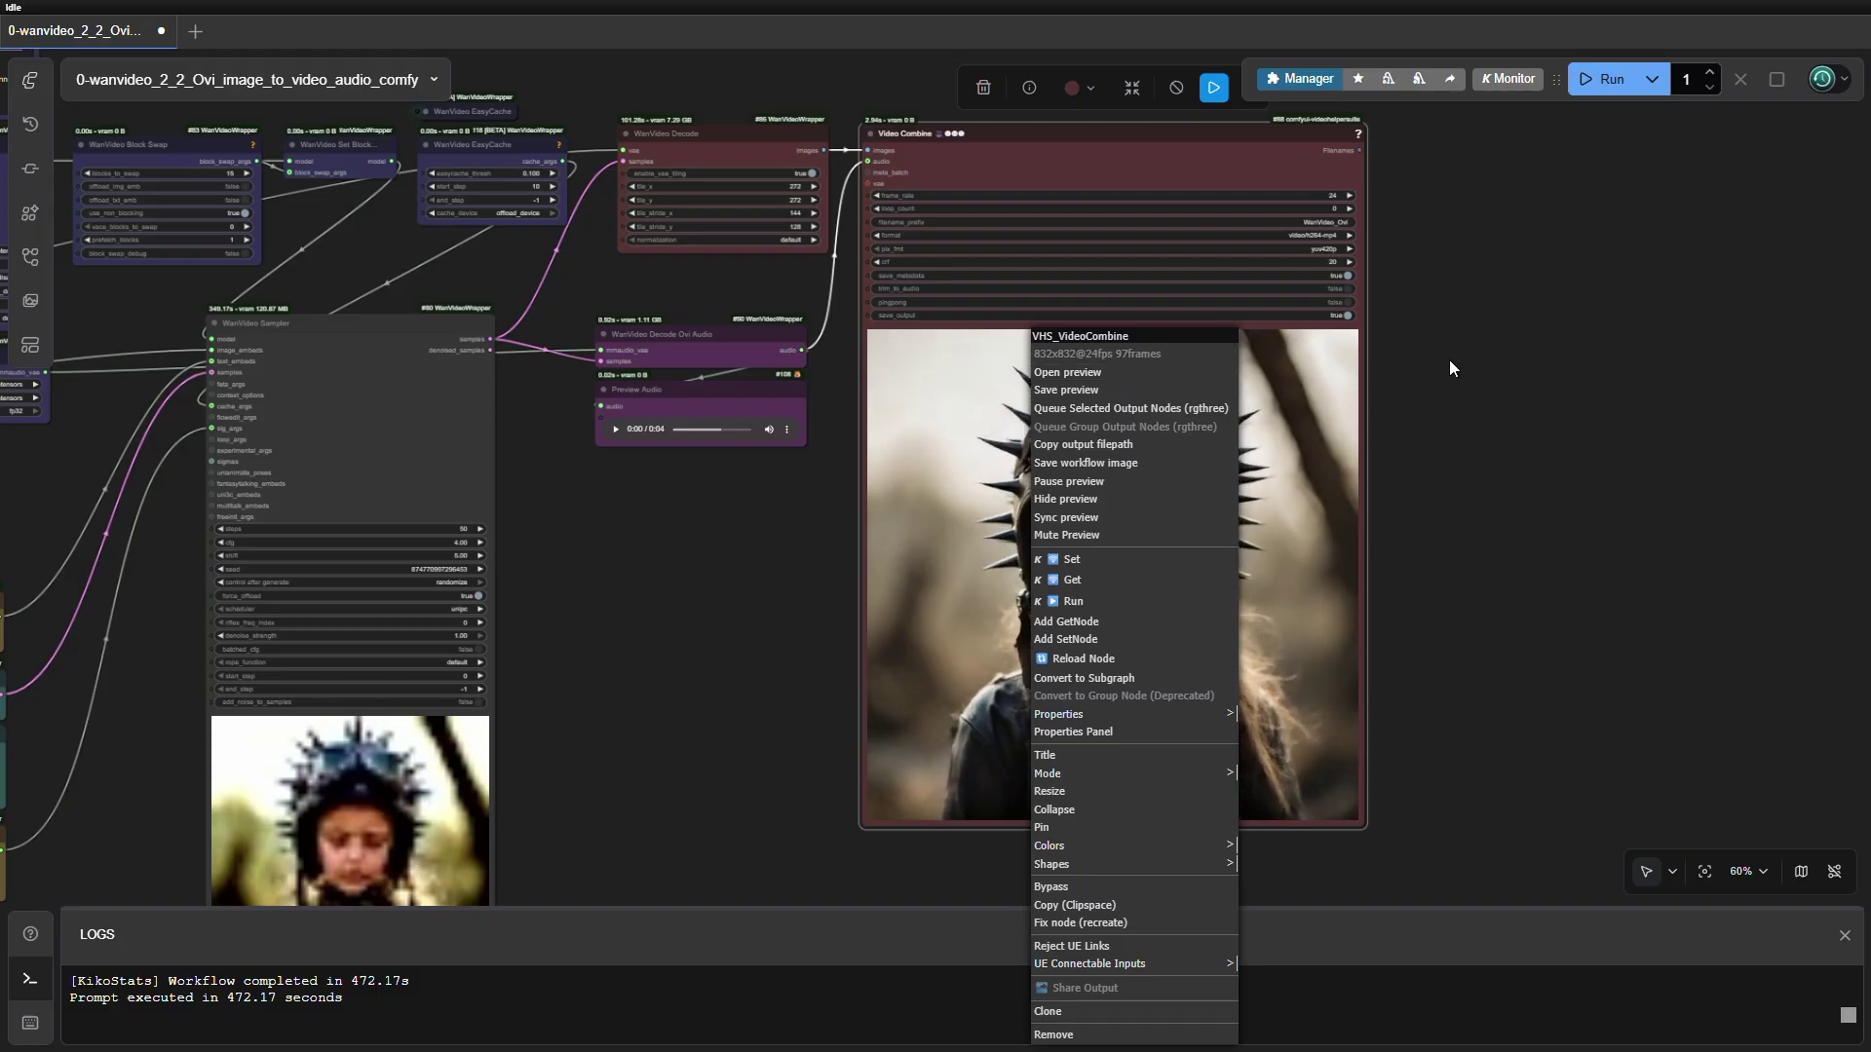
left_click(1096, 374)
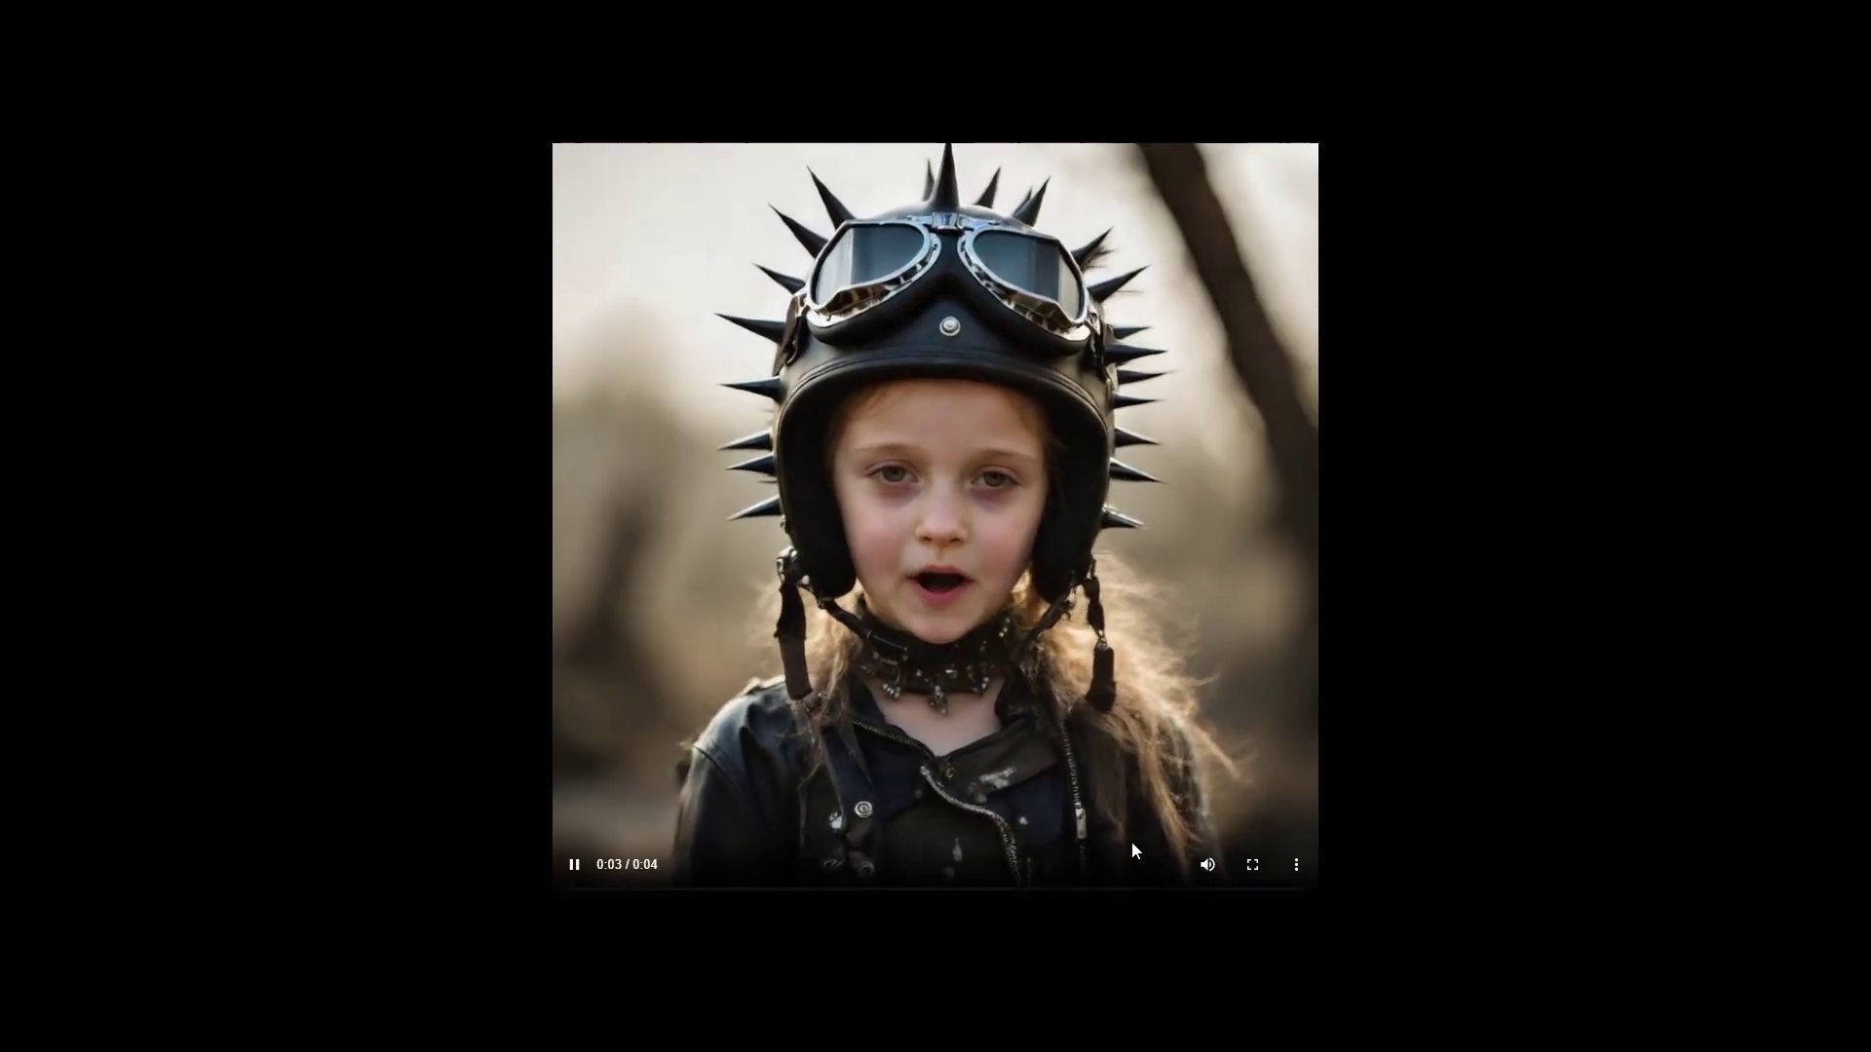
left_click(1159, 635)
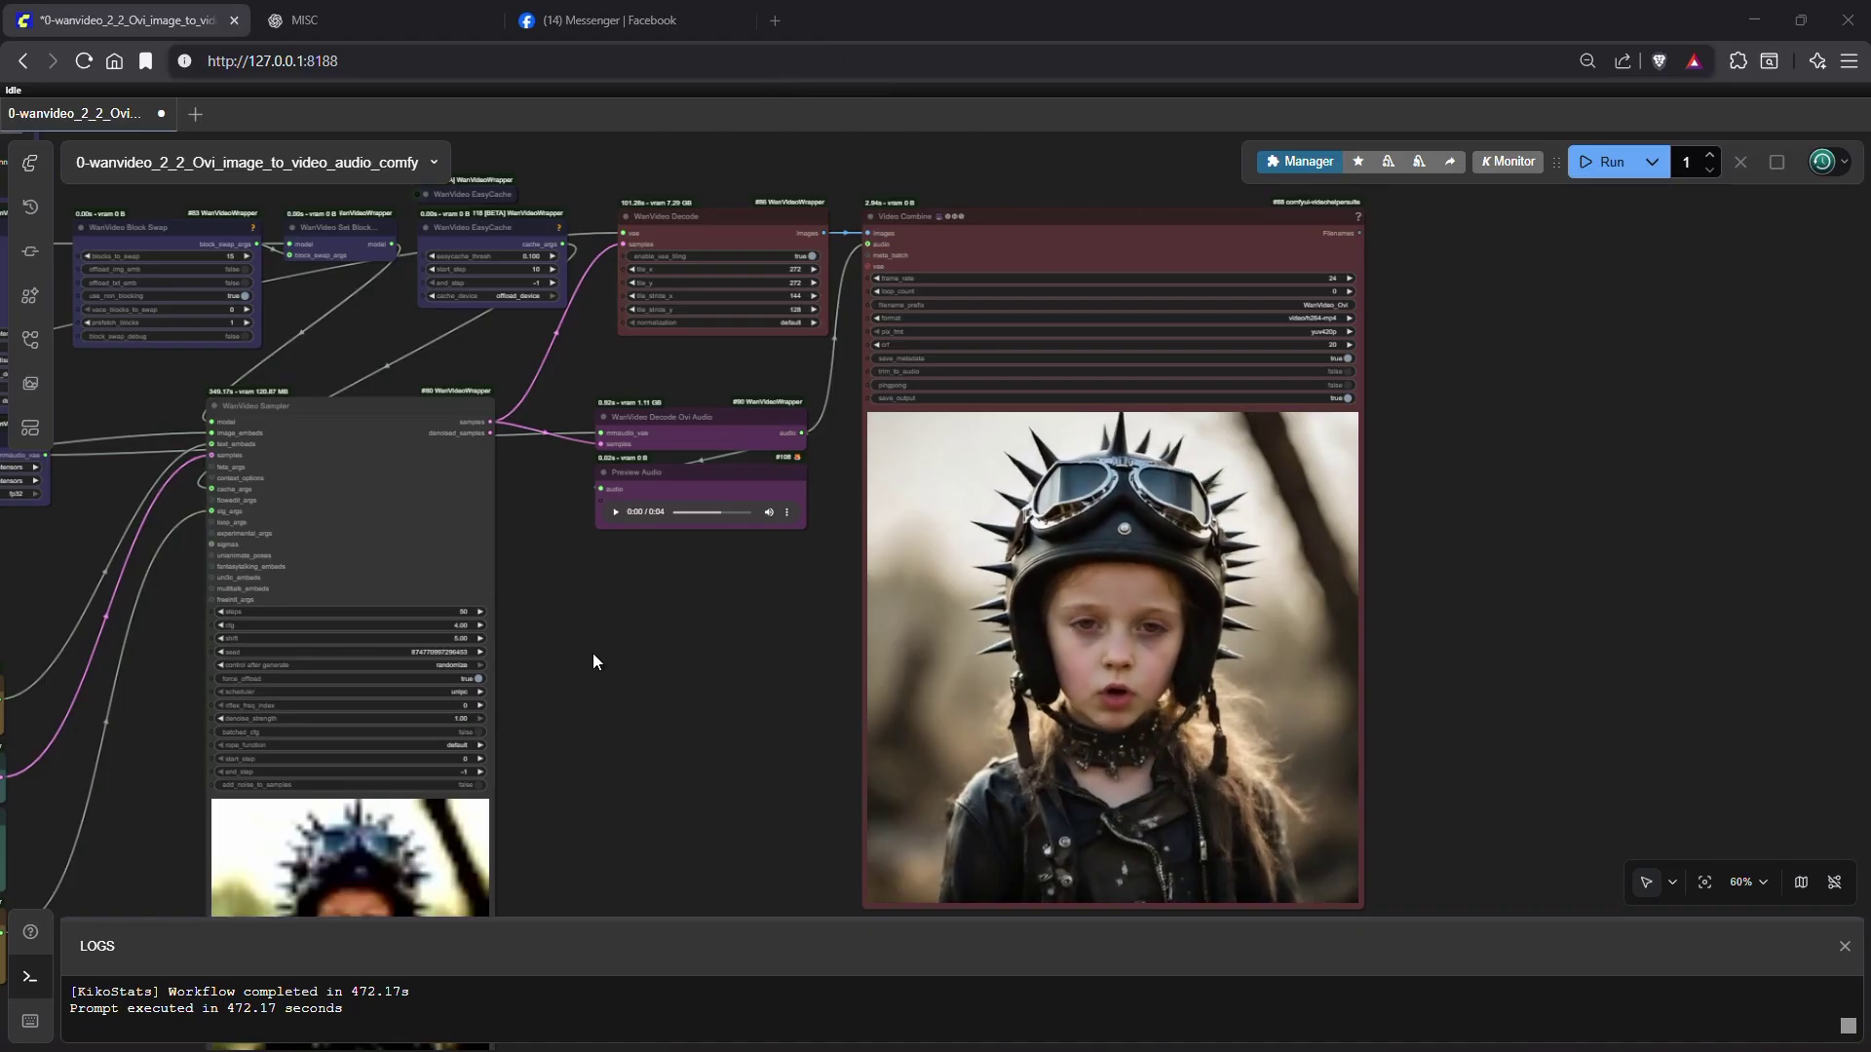
- Review the WanVideo Sampler settings and the Ovi CFG, audio latent and SLG nodes used for the finished clip
scroll(832, 580, "up", 3)
left_click_drag(795, 567, 1034, 464)
scroll(1006, 546, "up", 1)
left_click_drag(1005, 554, 1109, 426)
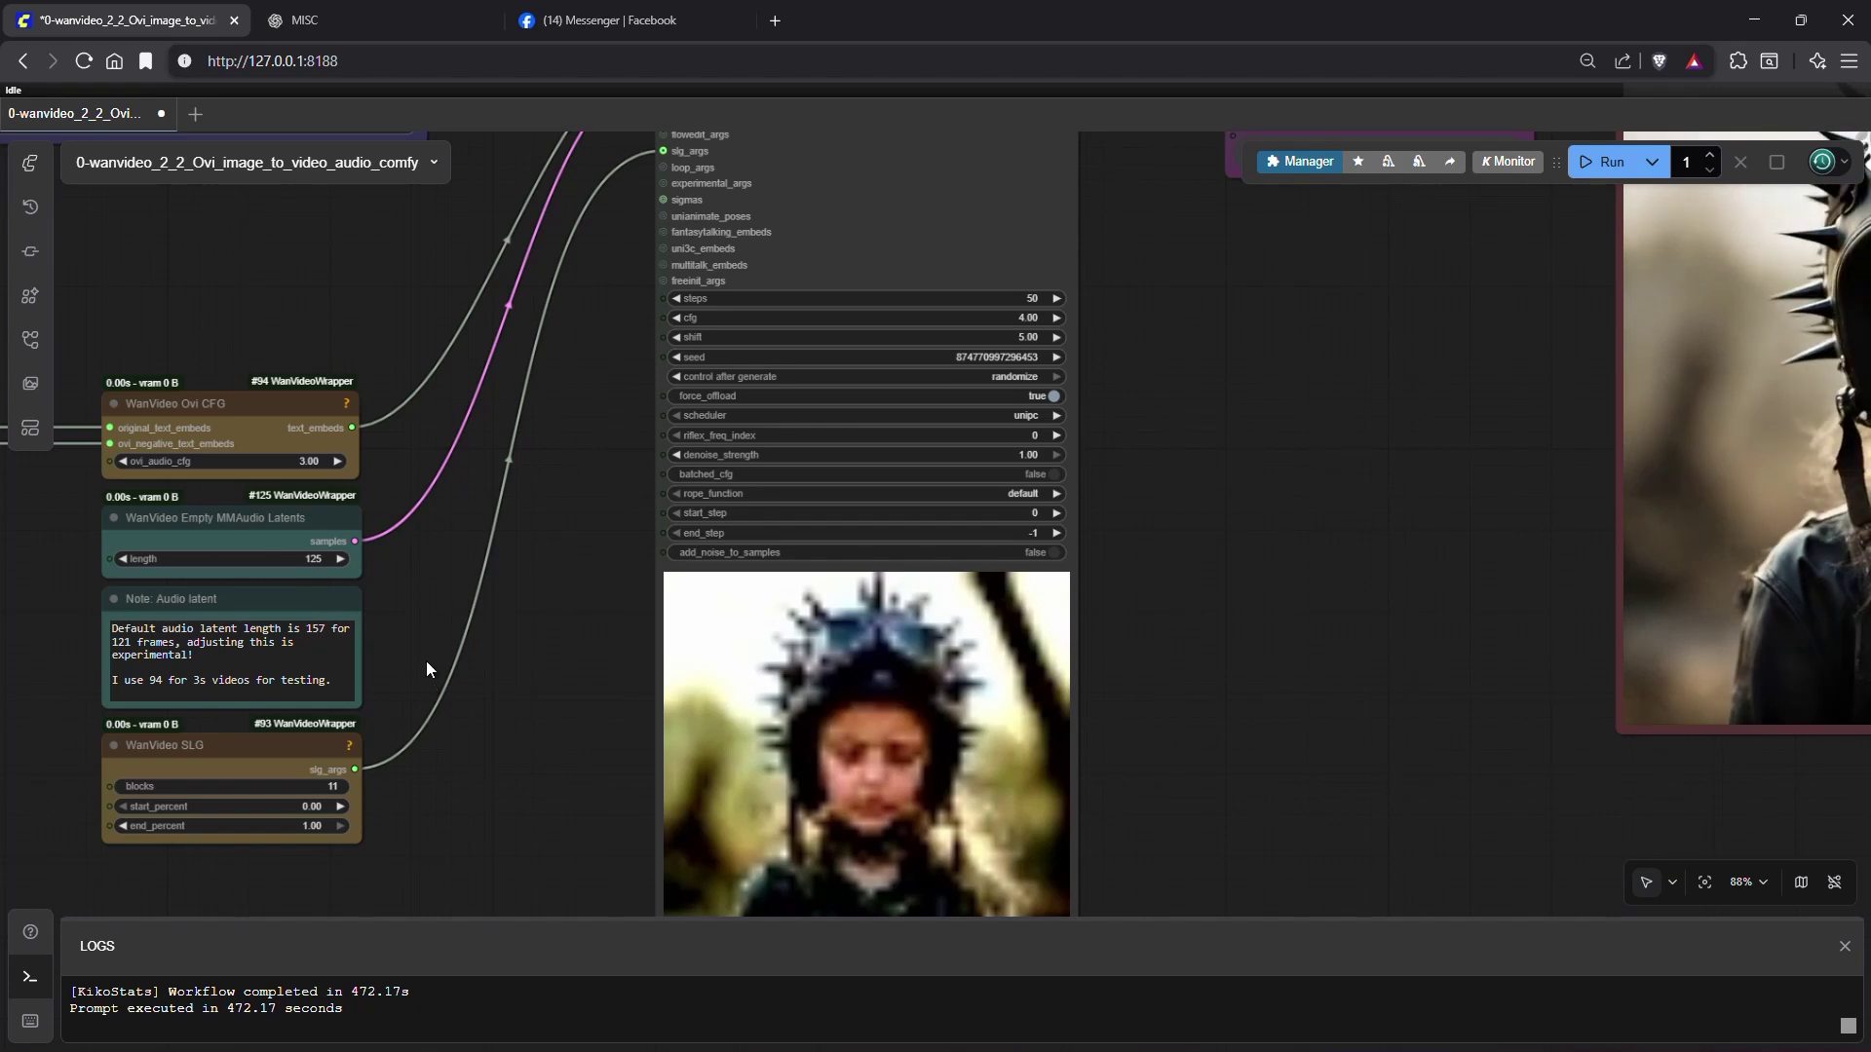
left_click_drag(427, 669, 1537, 650)
scroll(1319, 653, "up", 2)
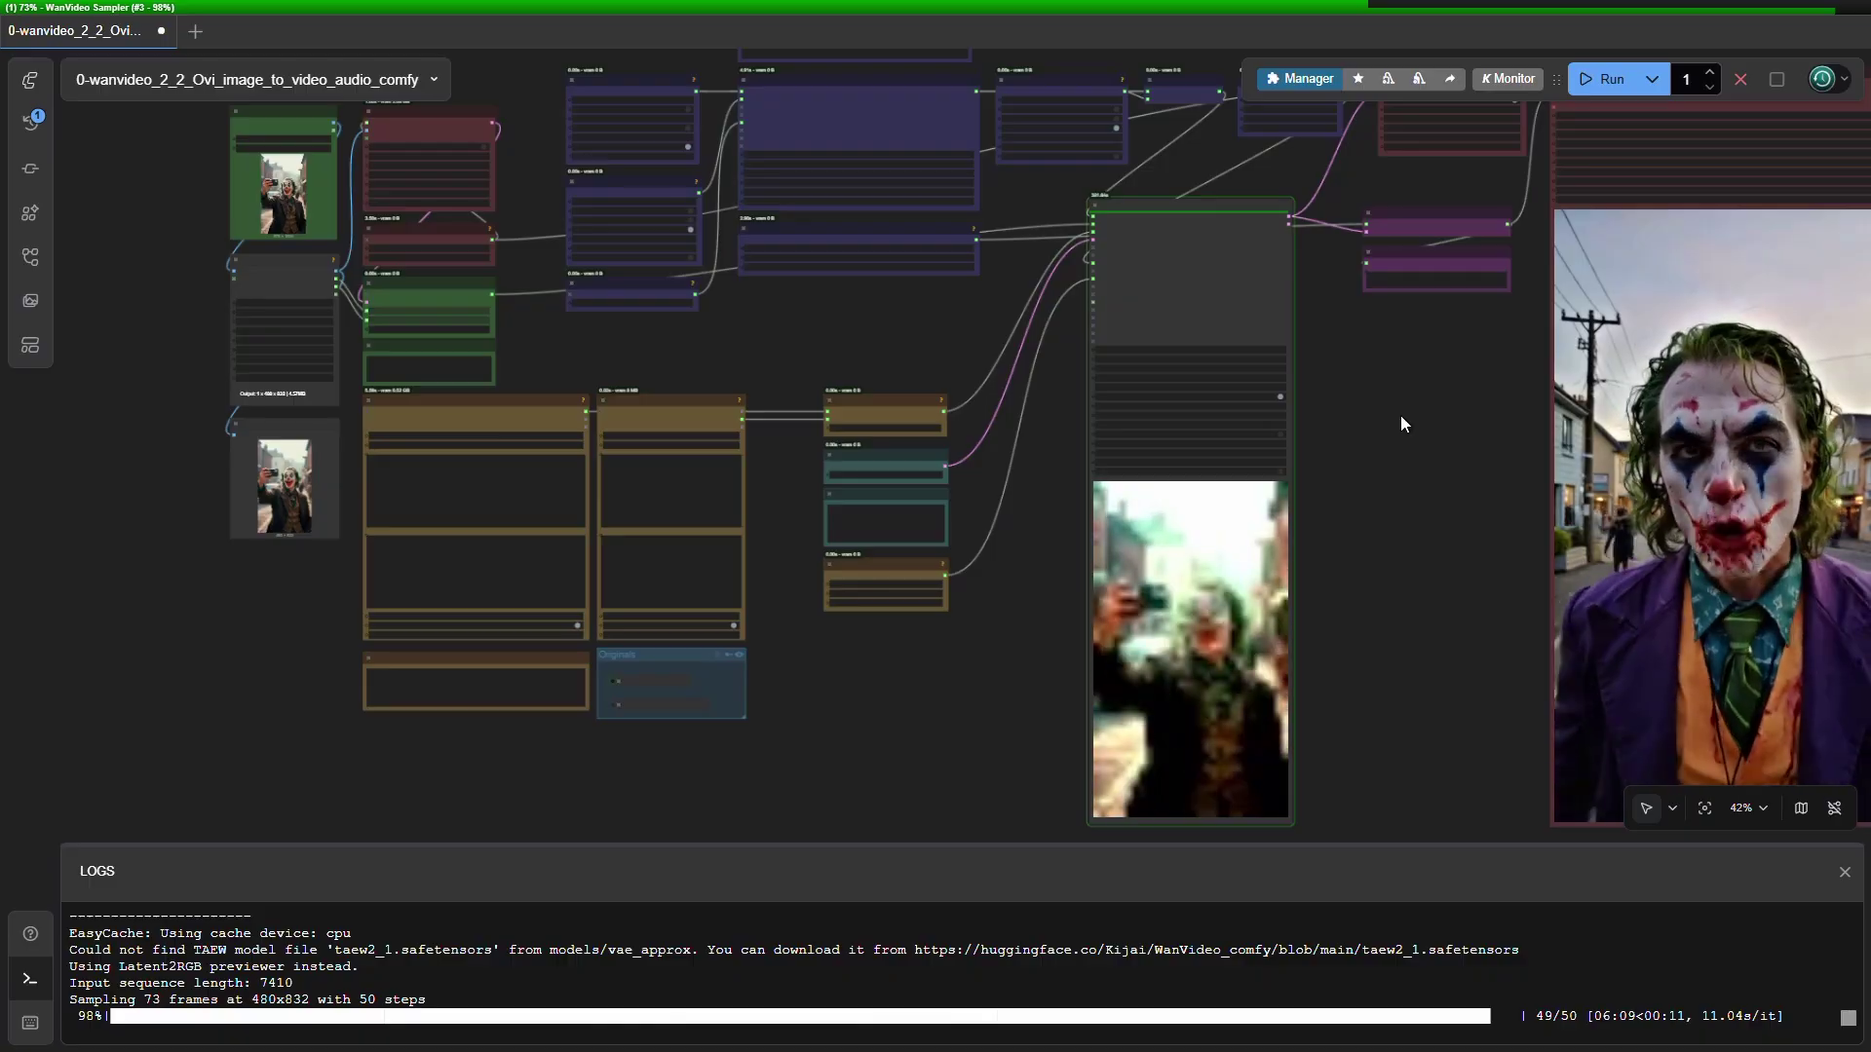
- Follow the selfie clown generation through sampling and decoding, and view the resulting clip in the Video Combine node
left_click_drag(1400, 417, 990, 397)
scroll(986, 481, "up", 2)
left_click_drag(986, 486, 631, 491)
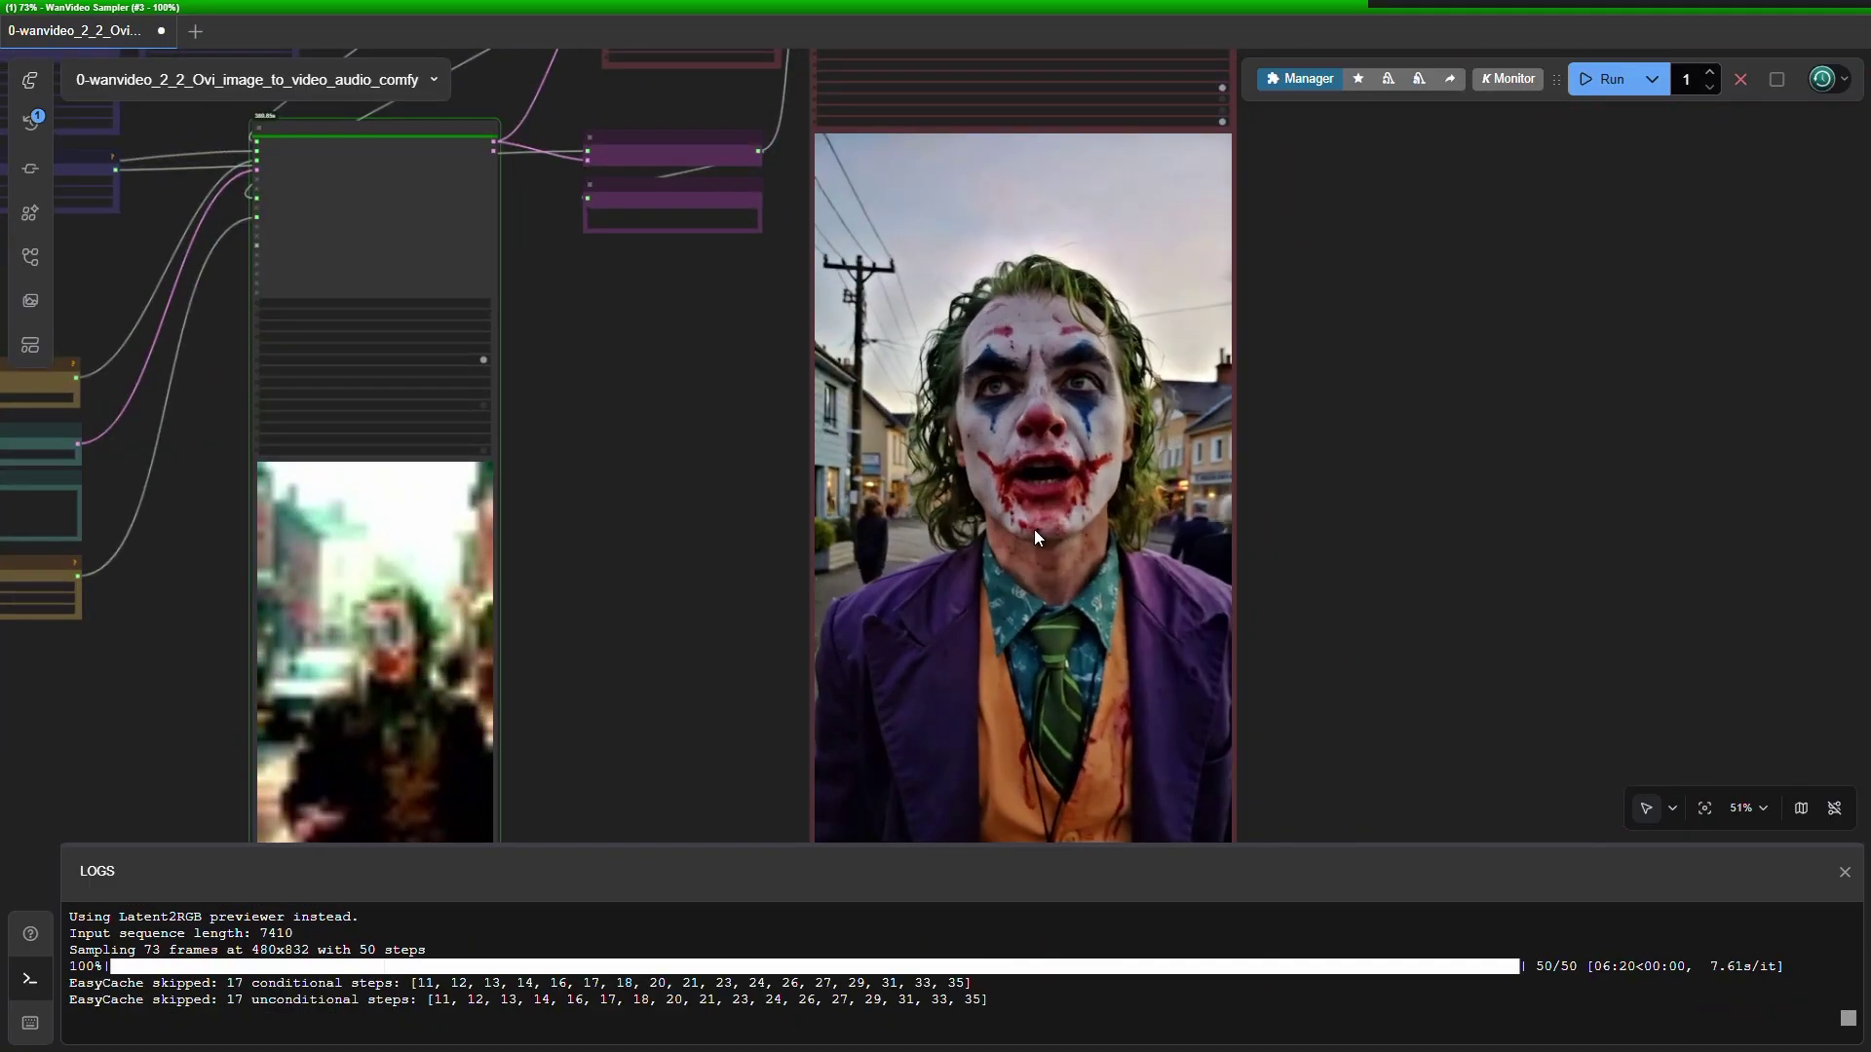
scroll(1097, 483, "up", 7)
scroll(1098, 483, "down", 6)
left_click_drag(688, 557, 909, 539)
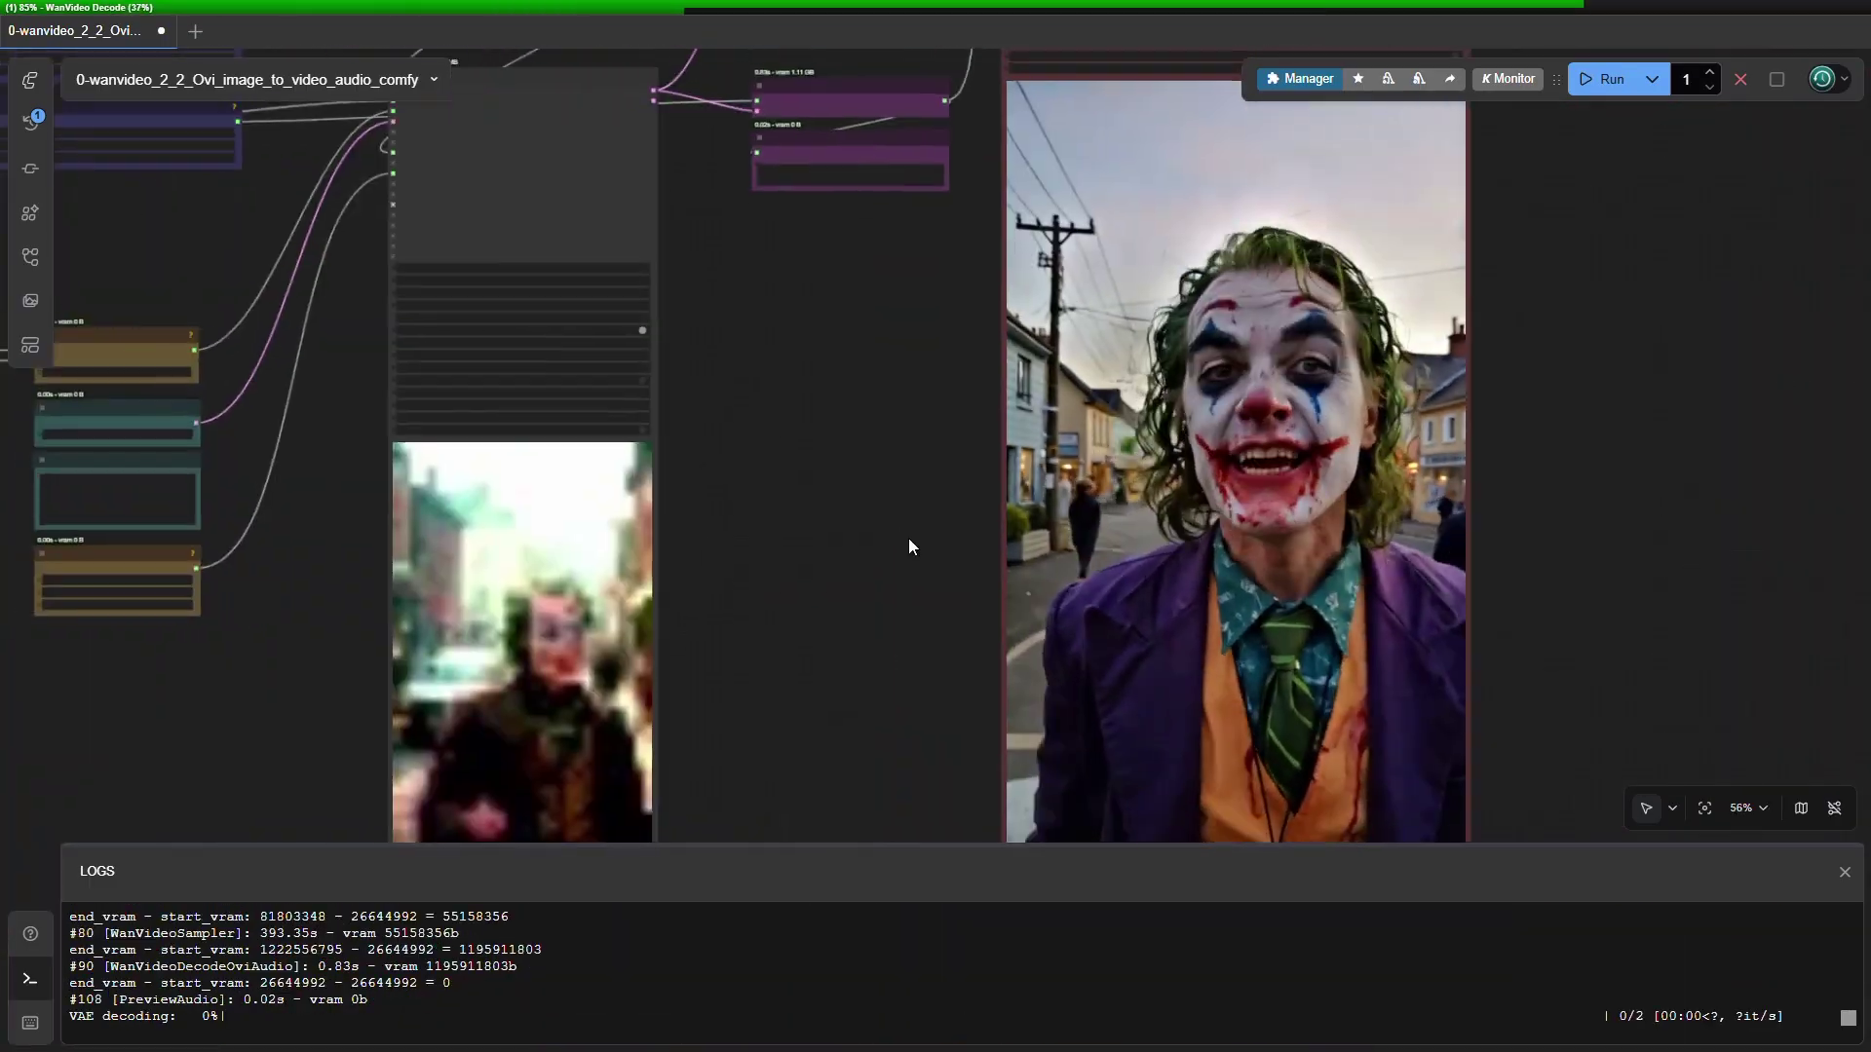
scroll(908, 539, "down", 1)
left_click_drag(842, 290, 1144, 423)
left_click_drag(1129, 518, 668, 503)
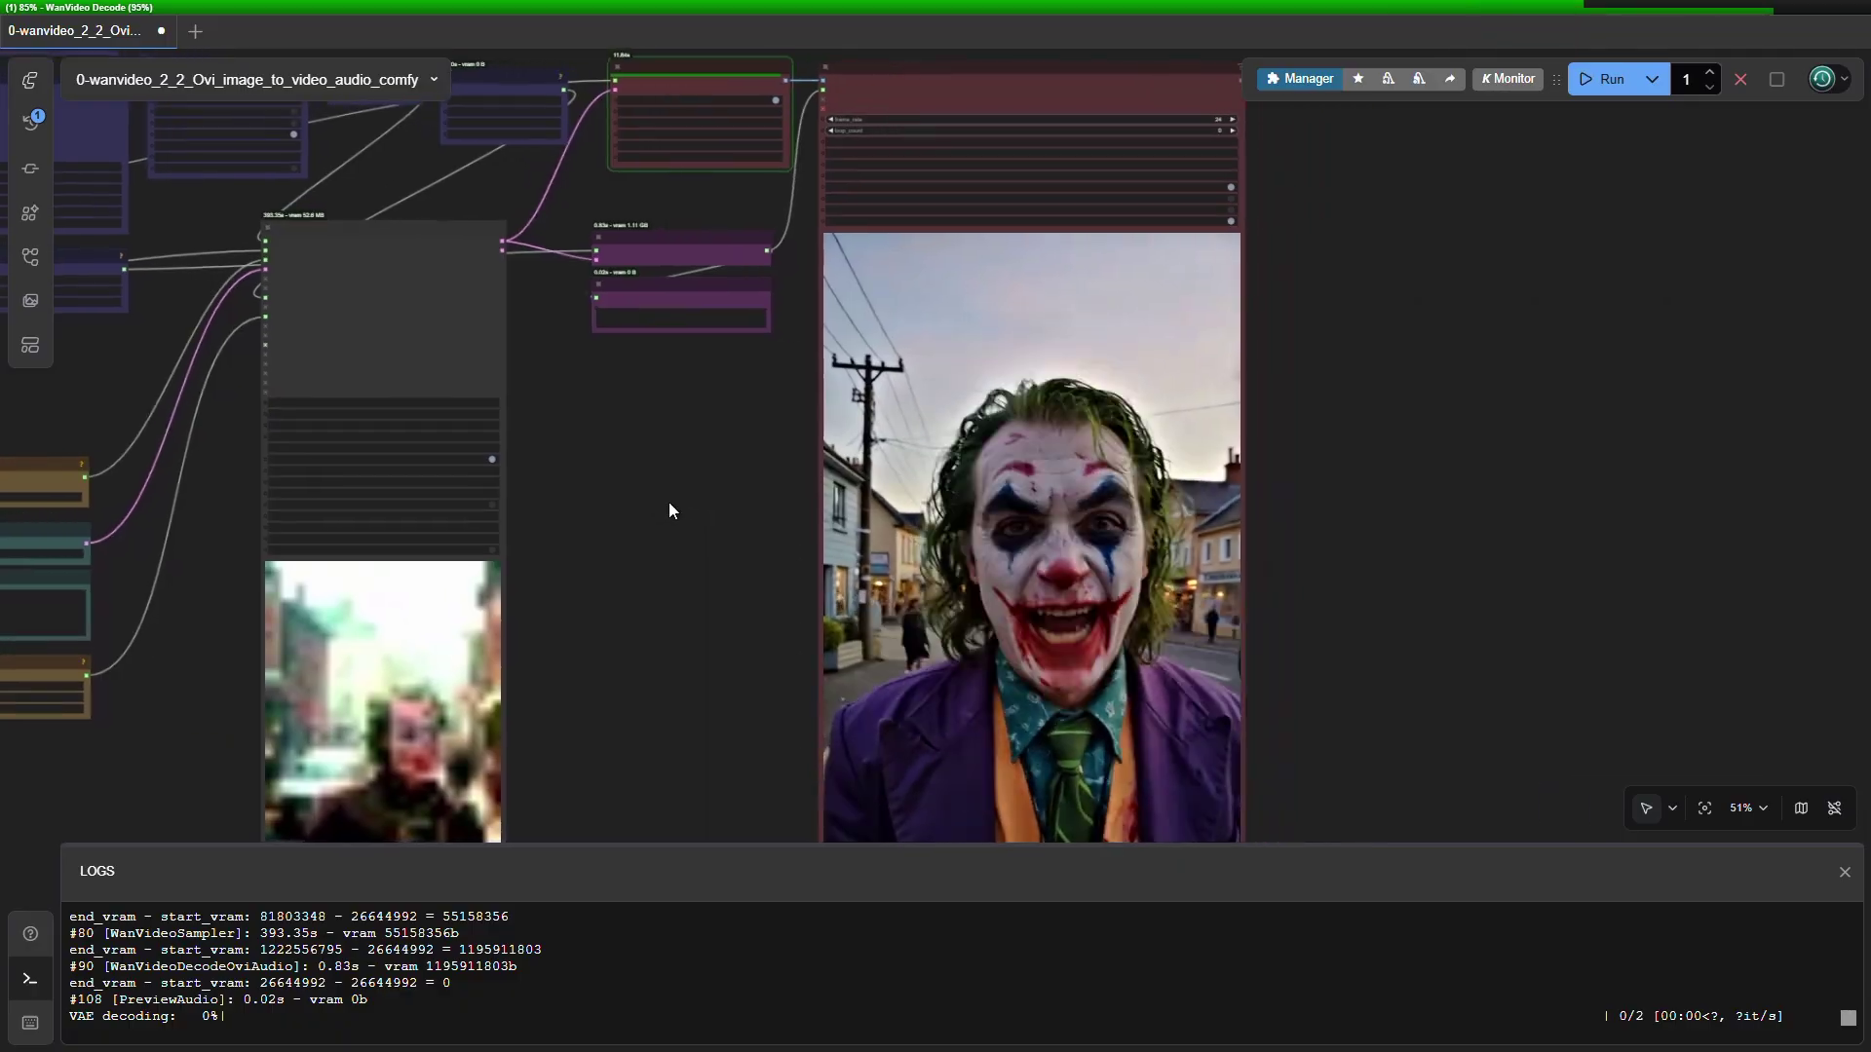
scroll(749, 203, "up", 5)
left_click_drag(748, 202, 685, 338)
scroll(797, 647, "down", 3)
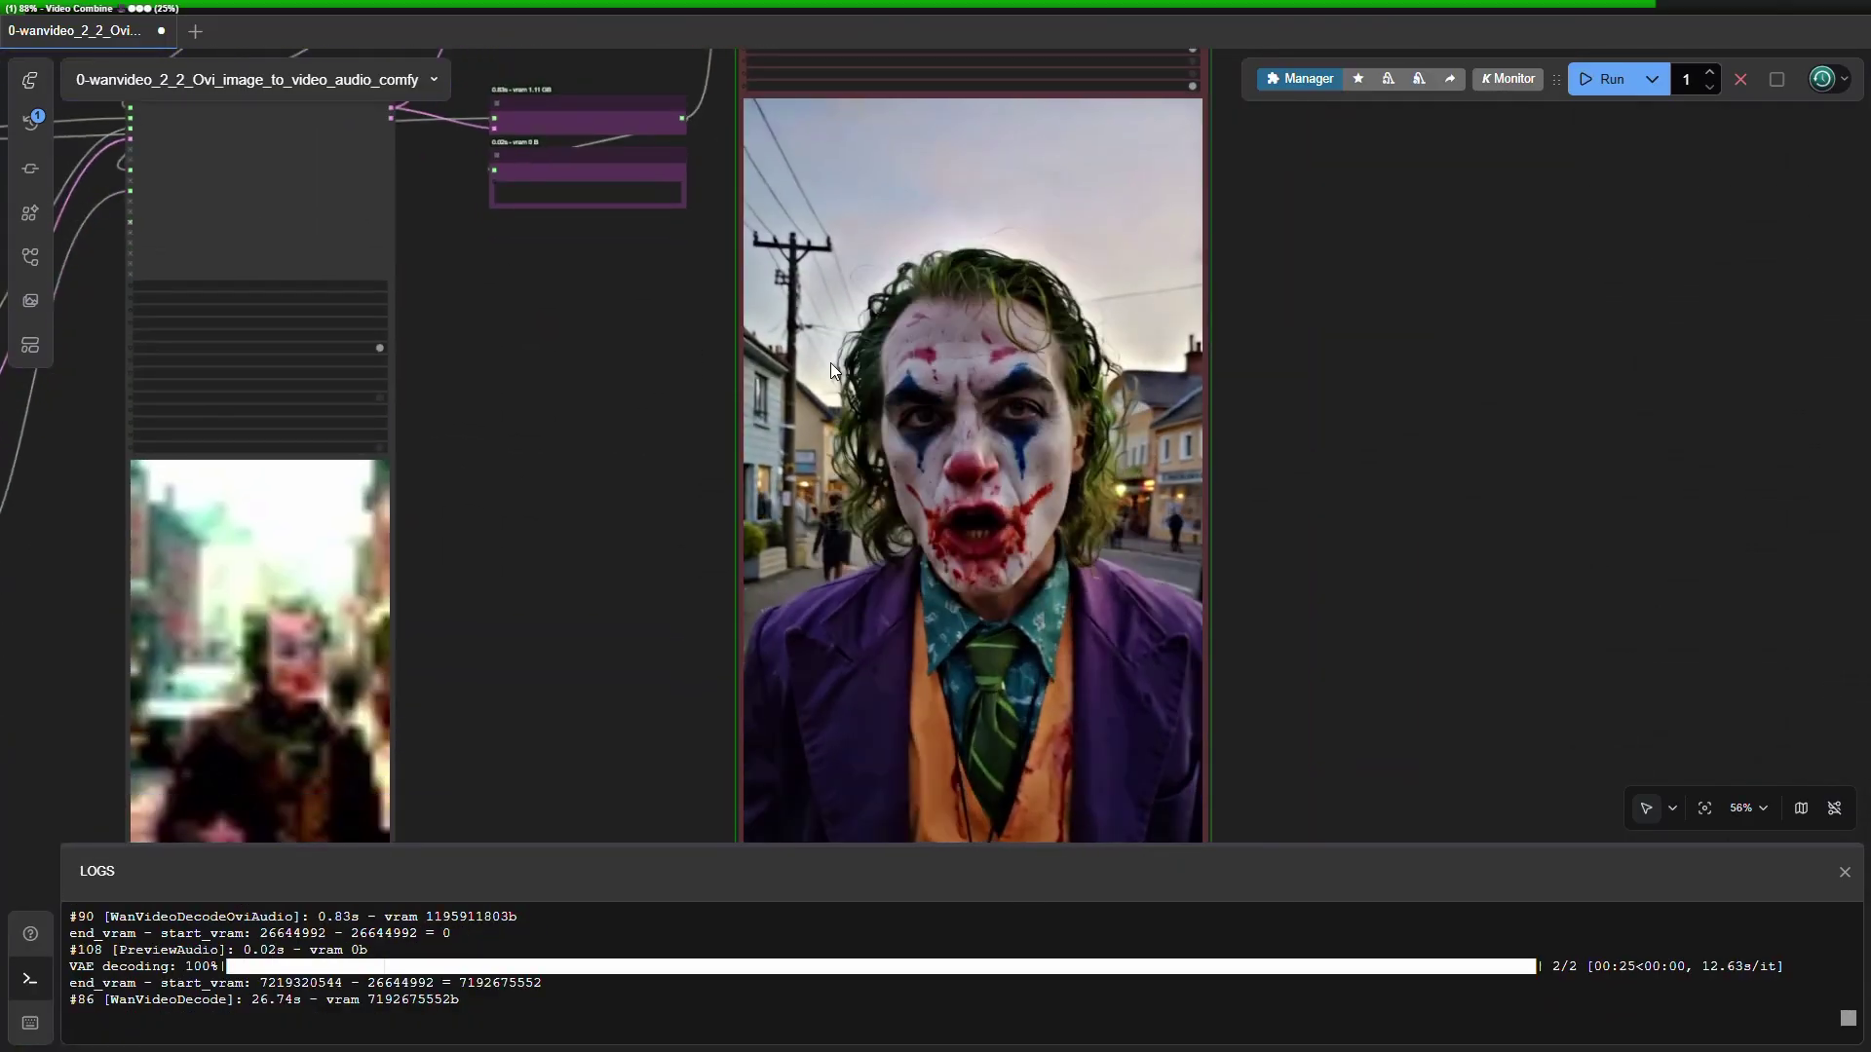
scroll(1020, 501, "up", 5)
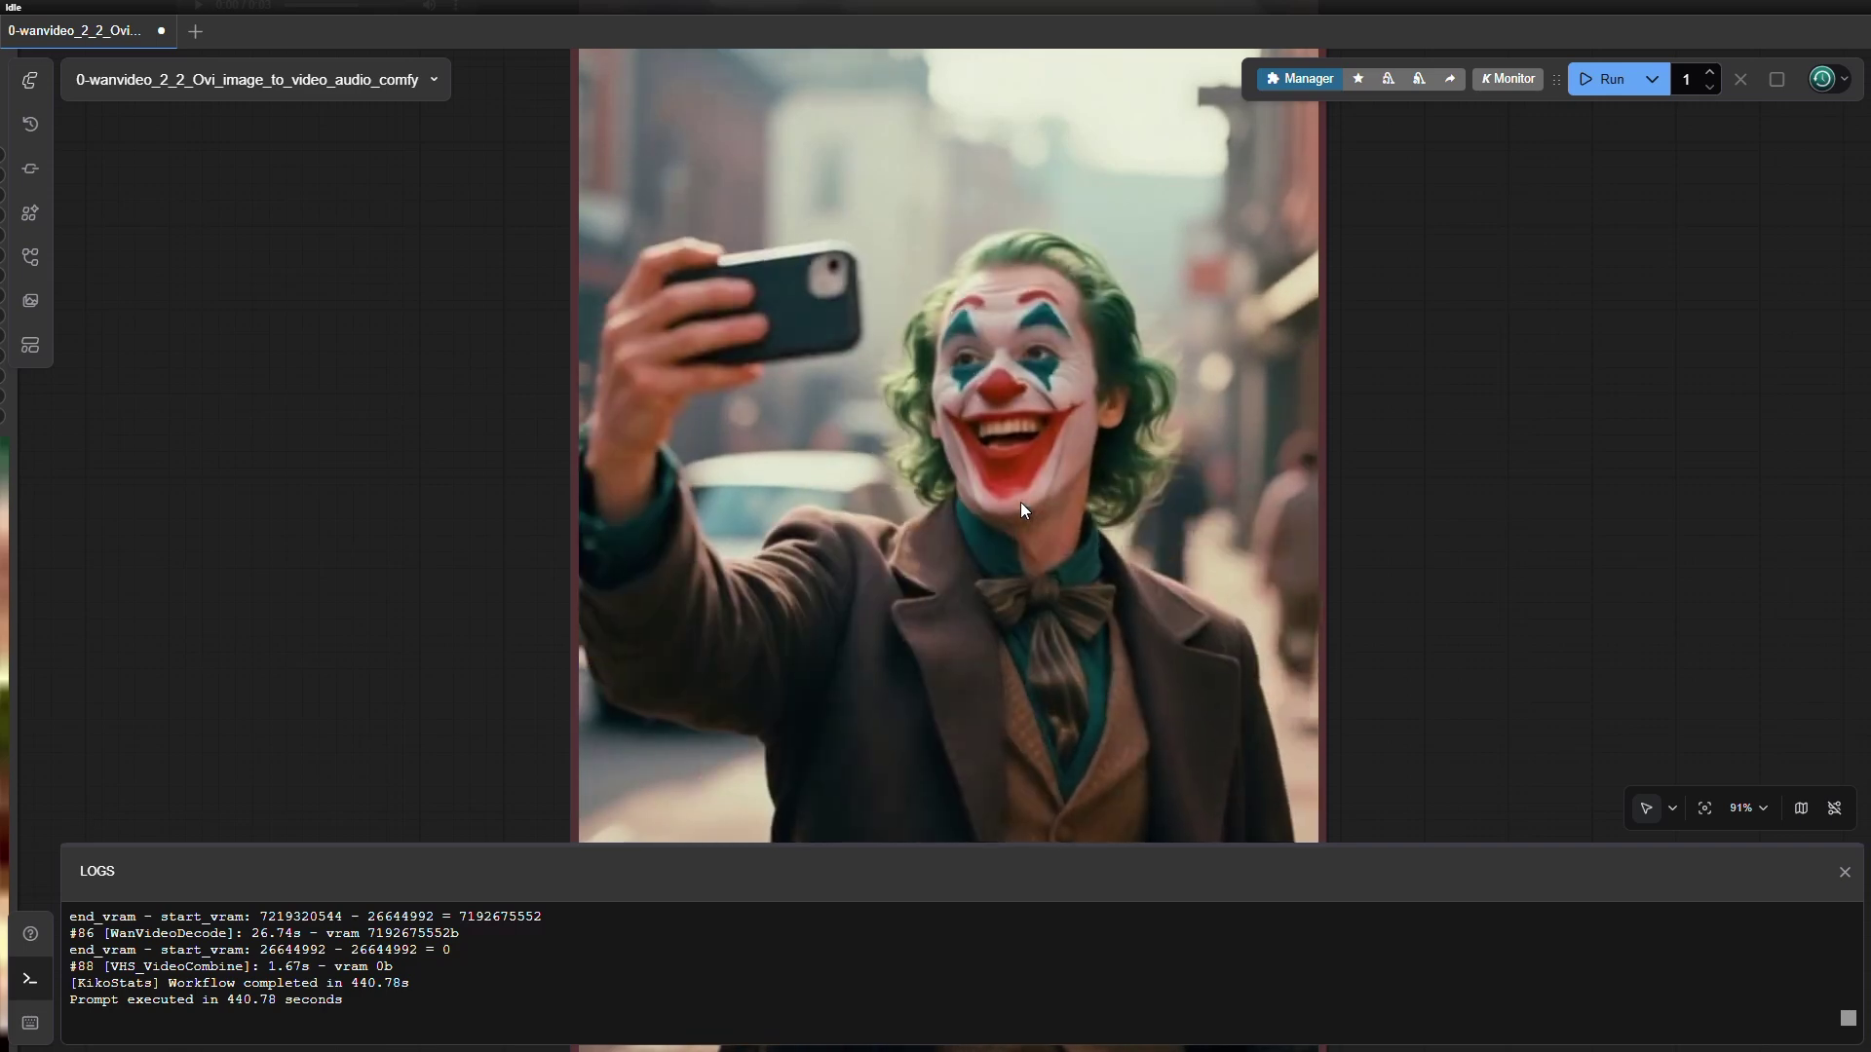
scroll(1020, 501, "down", 6)
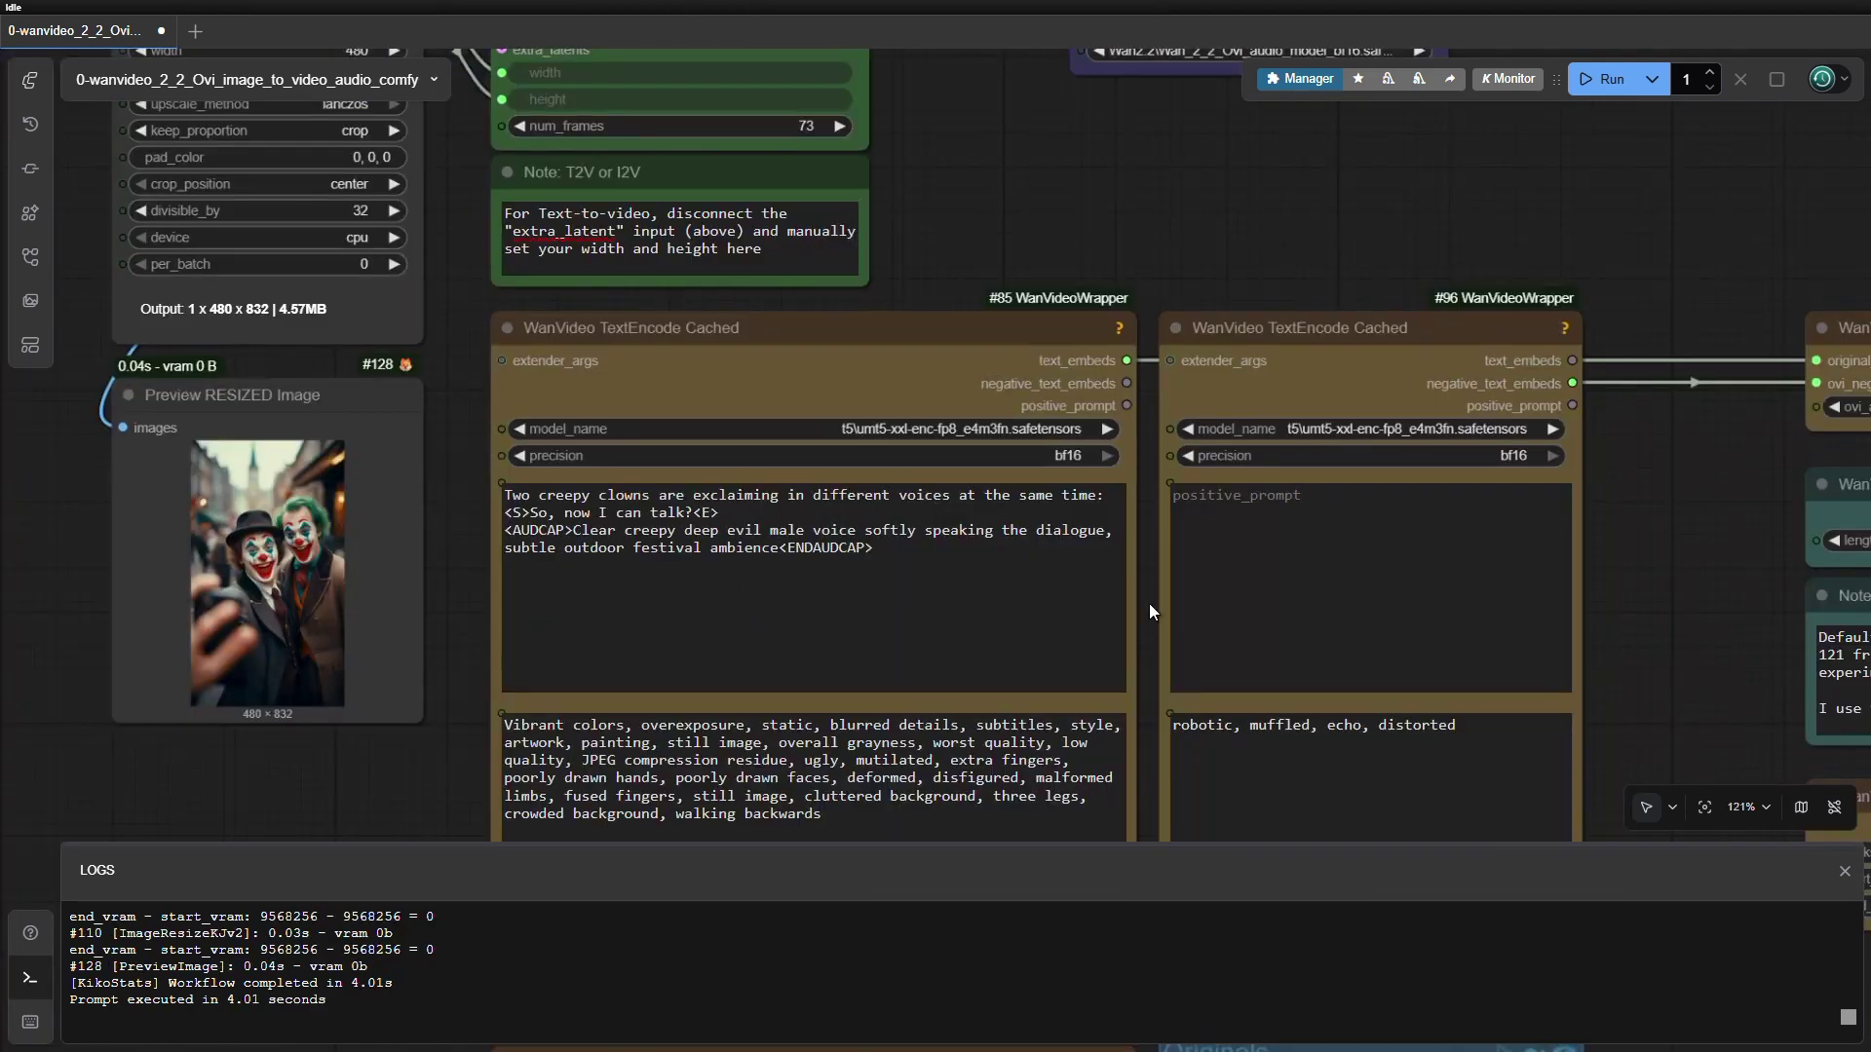
- Review the two-clown prompt in the text encode node, then the Ovi CFG, audio latent, SLG and WanVideo Sampler nodes
left_click_drag(1149, 612, 1309, 615)
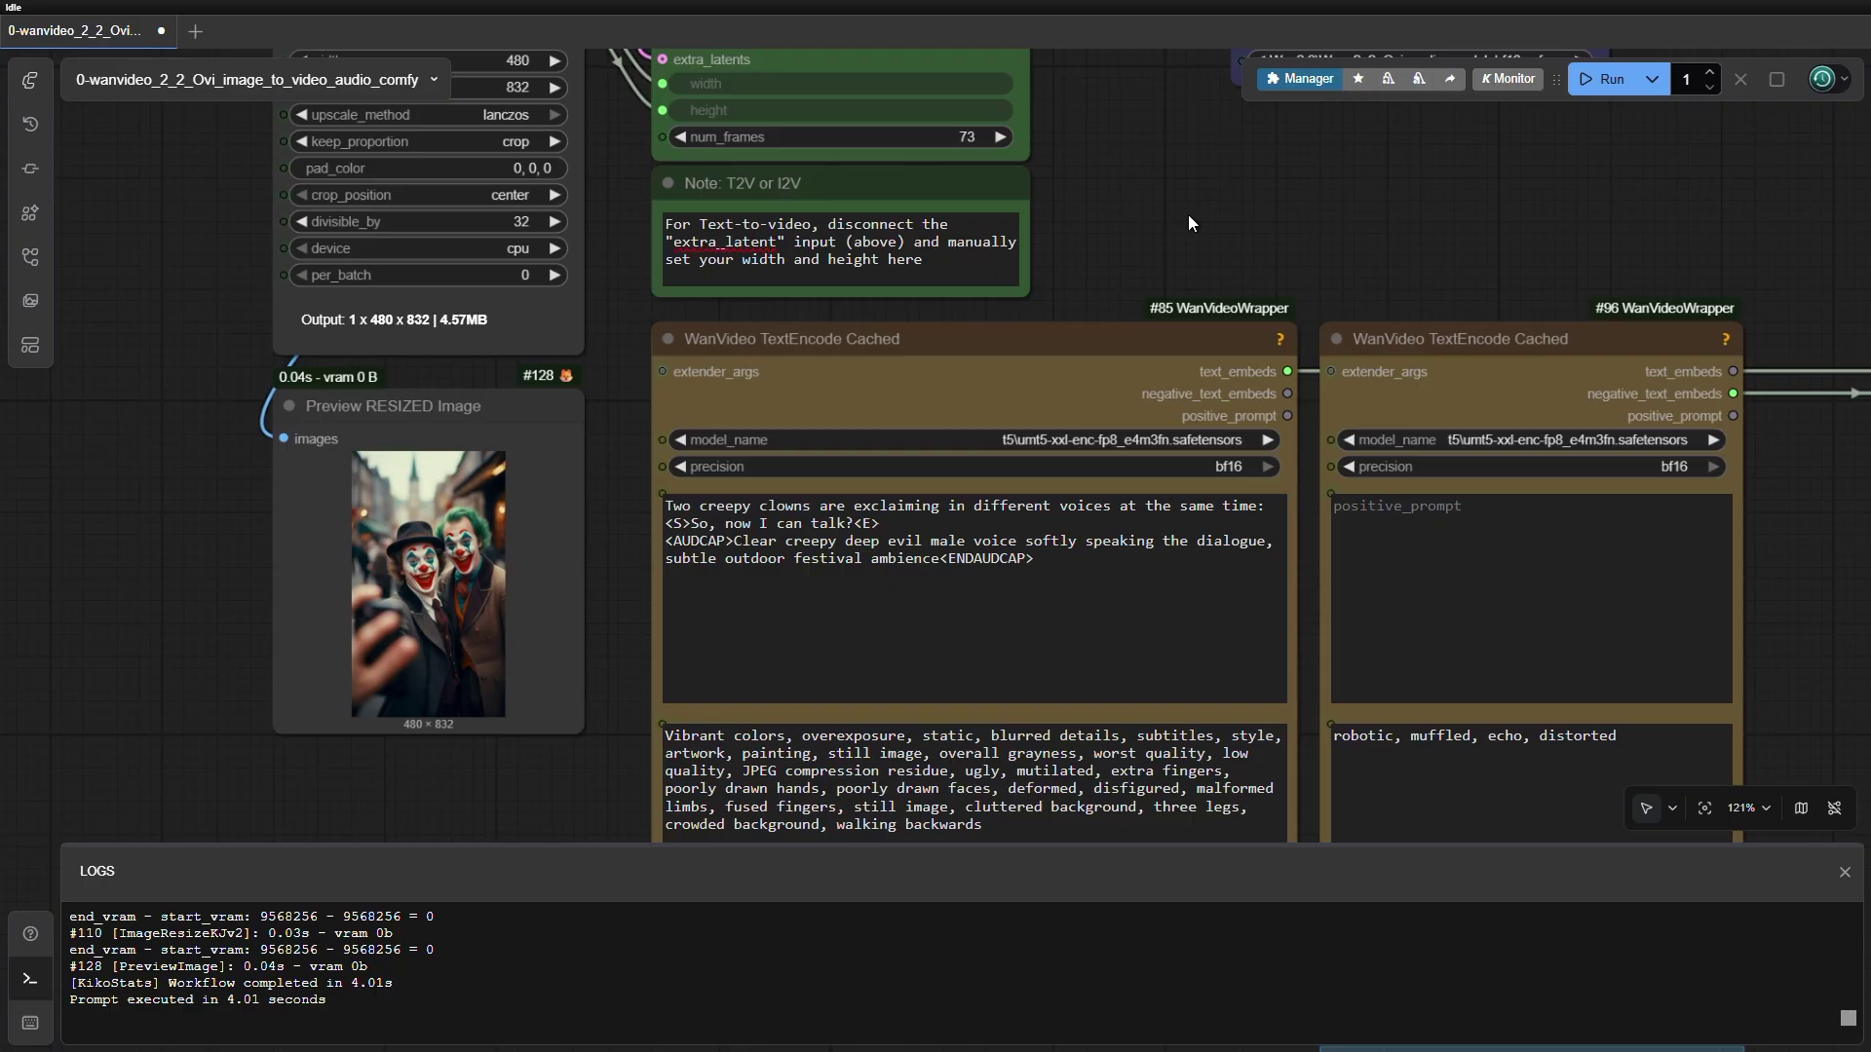
left_click_drag(1188, 214, 424, 425)
left_click_drag(1345, 409, 643, 216)
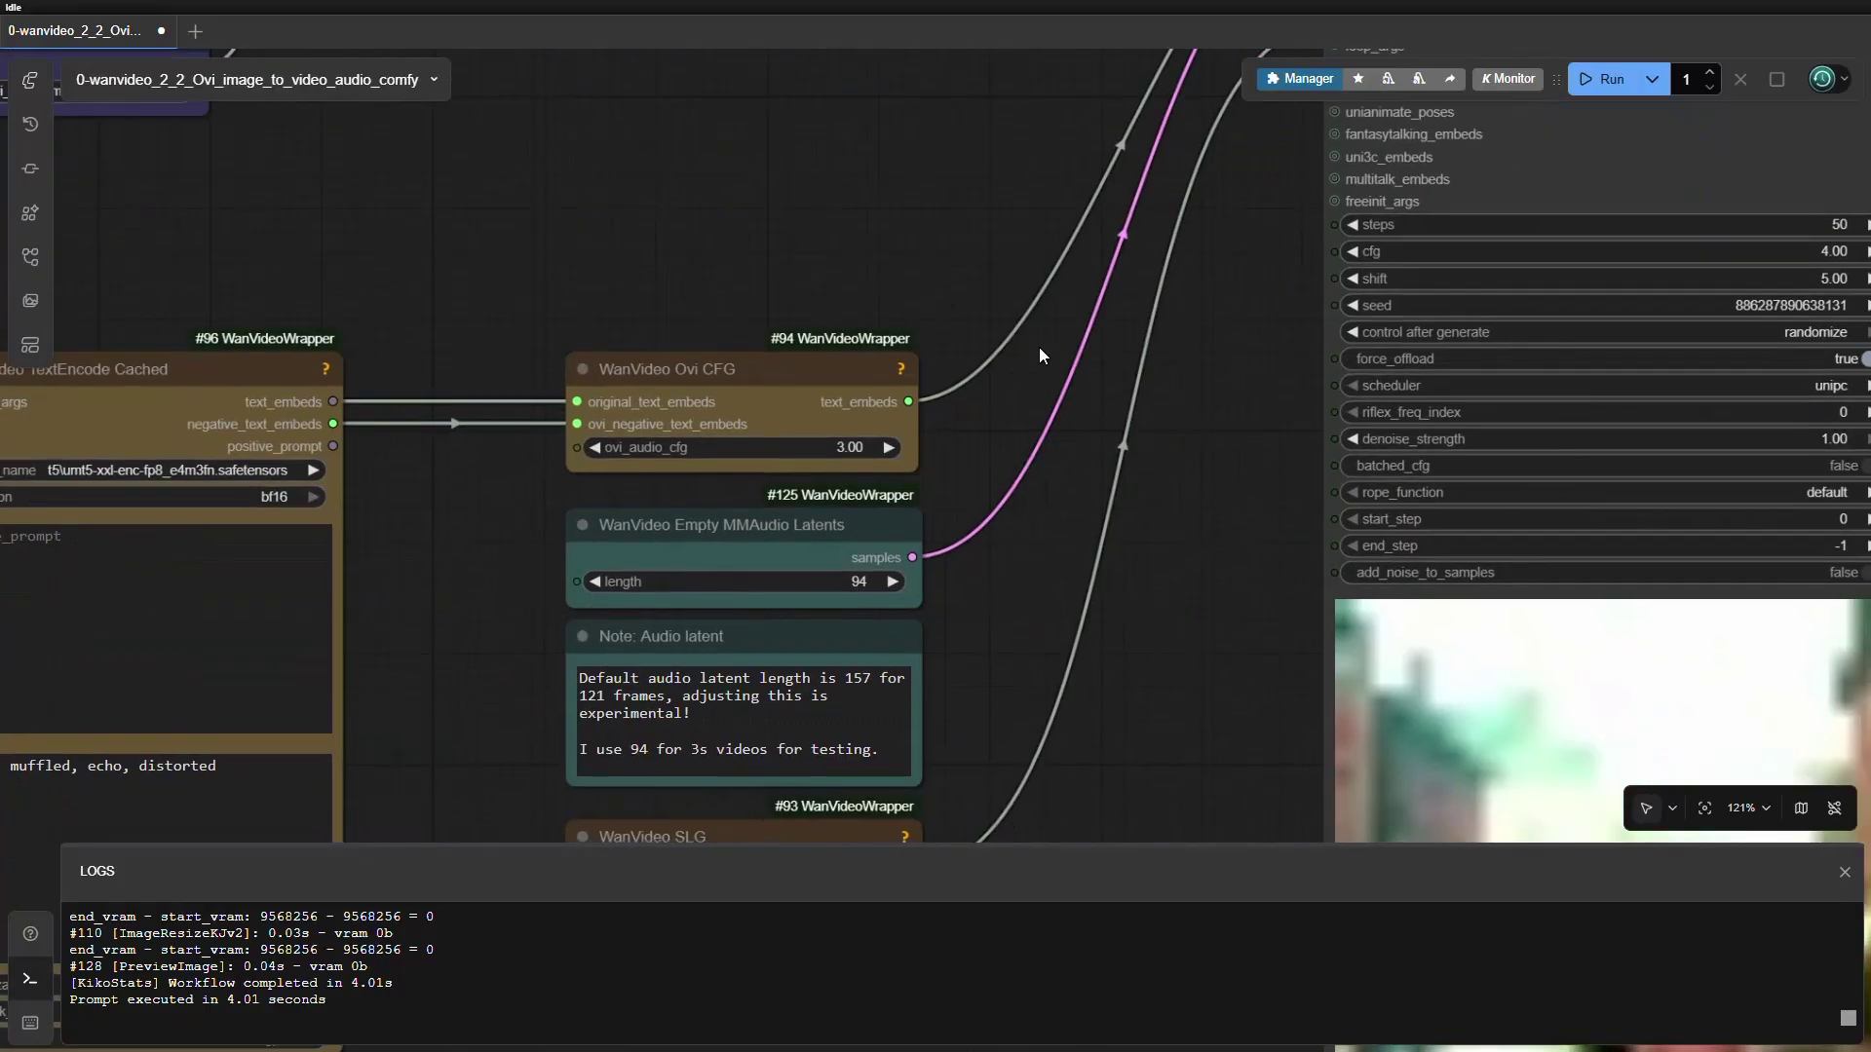
scroll(1106, 378, "down", 4)
left_click_drag(1199, 374, 763, 375)
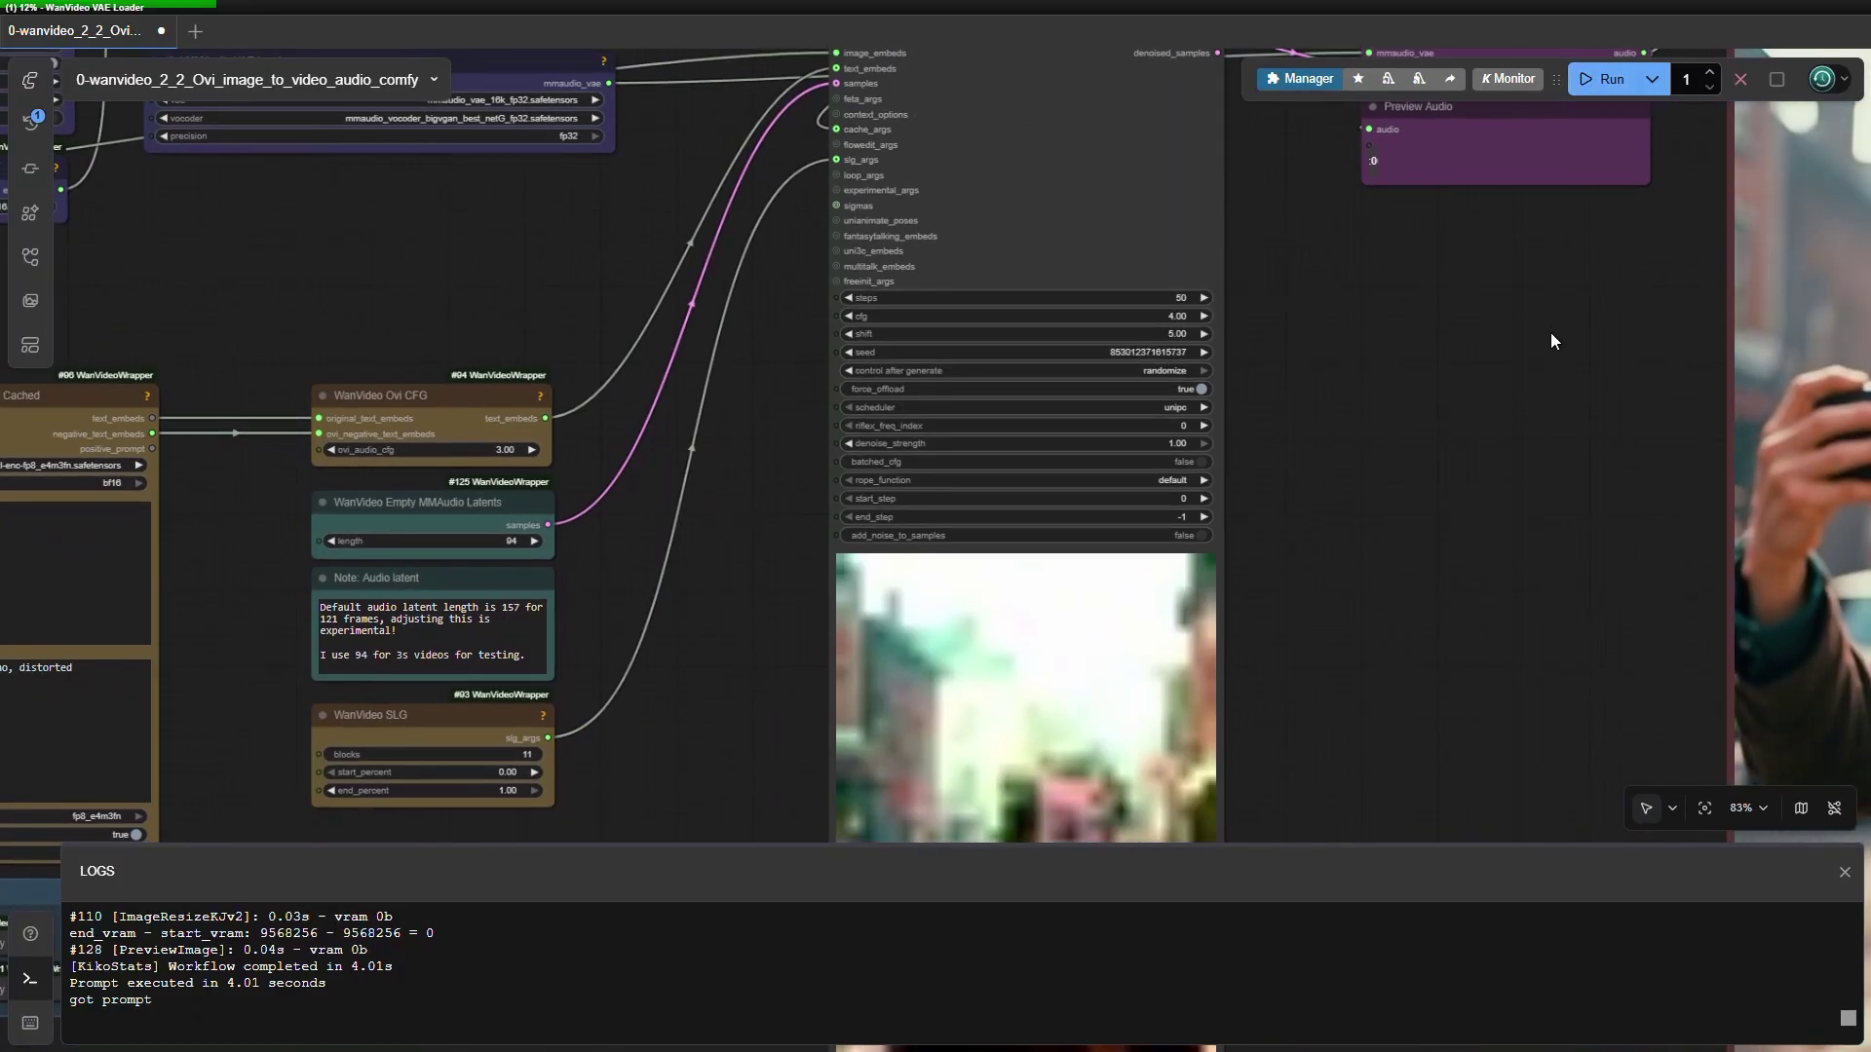
- Follow the two-clown generation through the model loading and text encoding stages, keeping the sampler and Video Combine nodes in sight
left_click_drag(1551, 341, 680, 299)
scroll(814, 363, "down", 2)
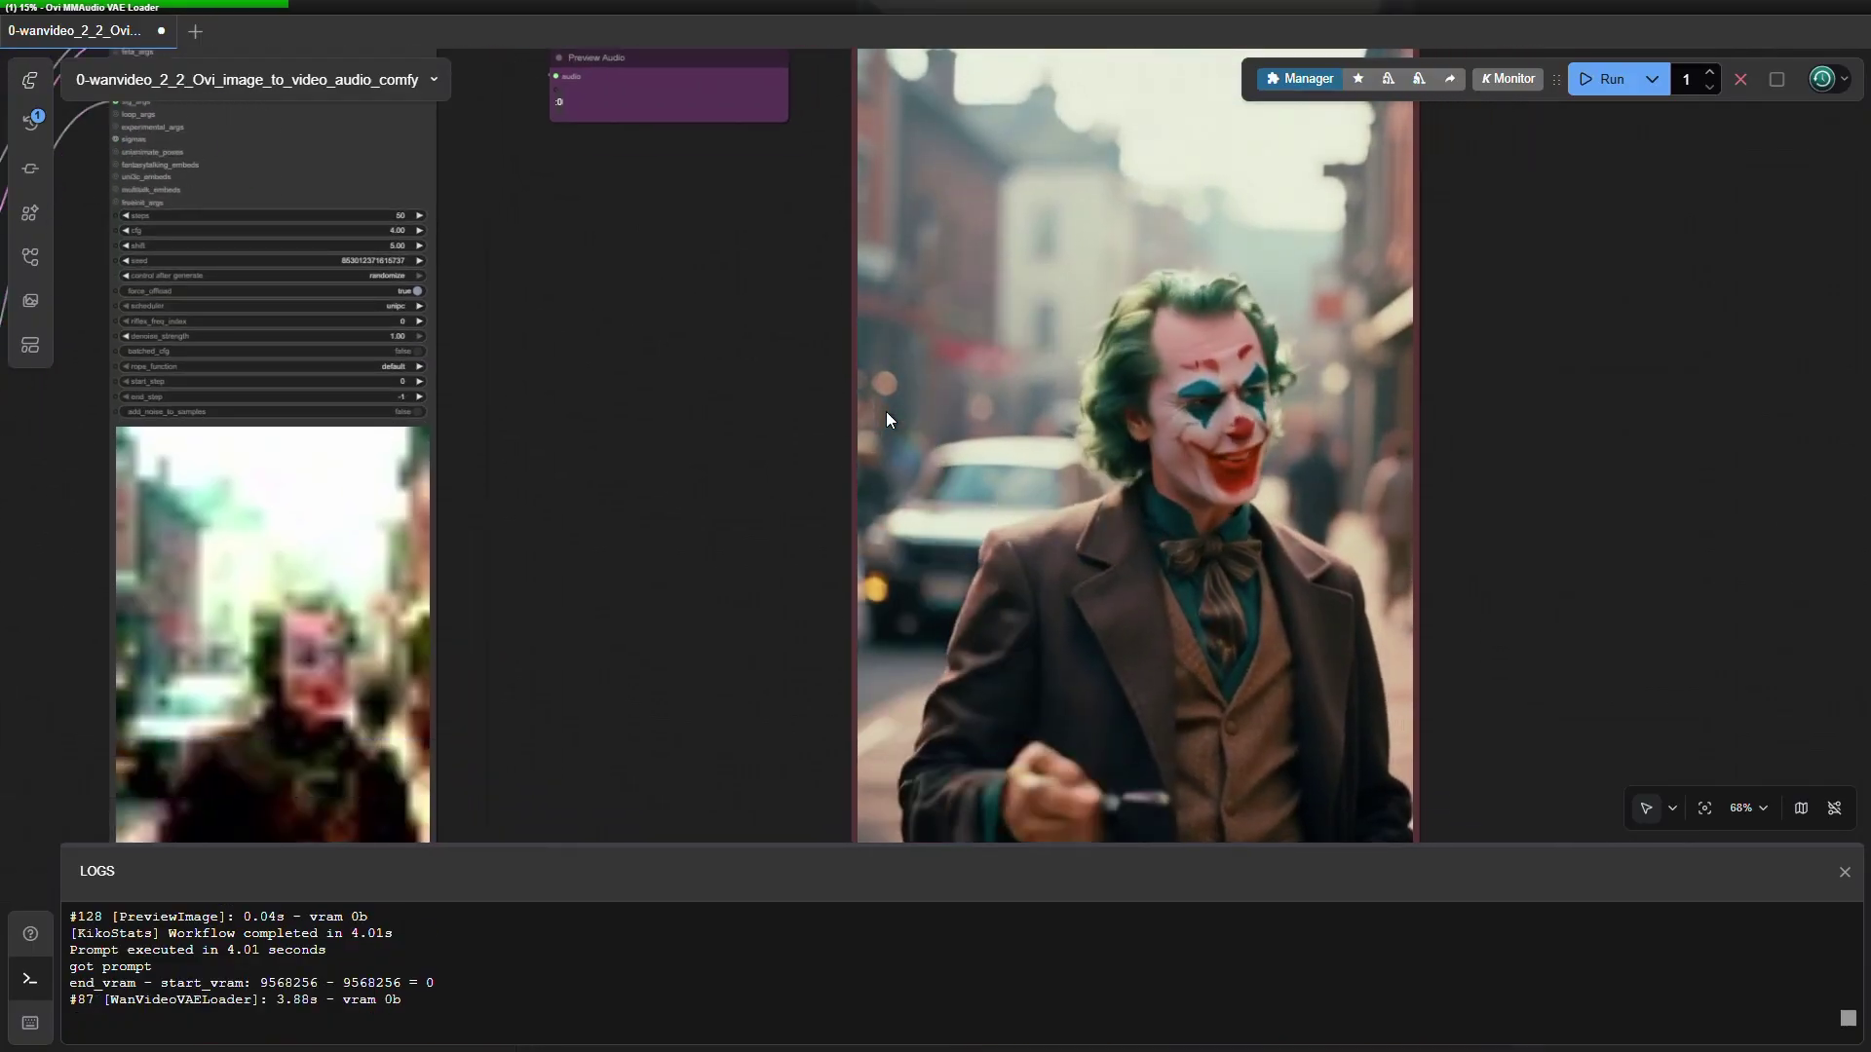
scroll(886, 420, "down", 2)
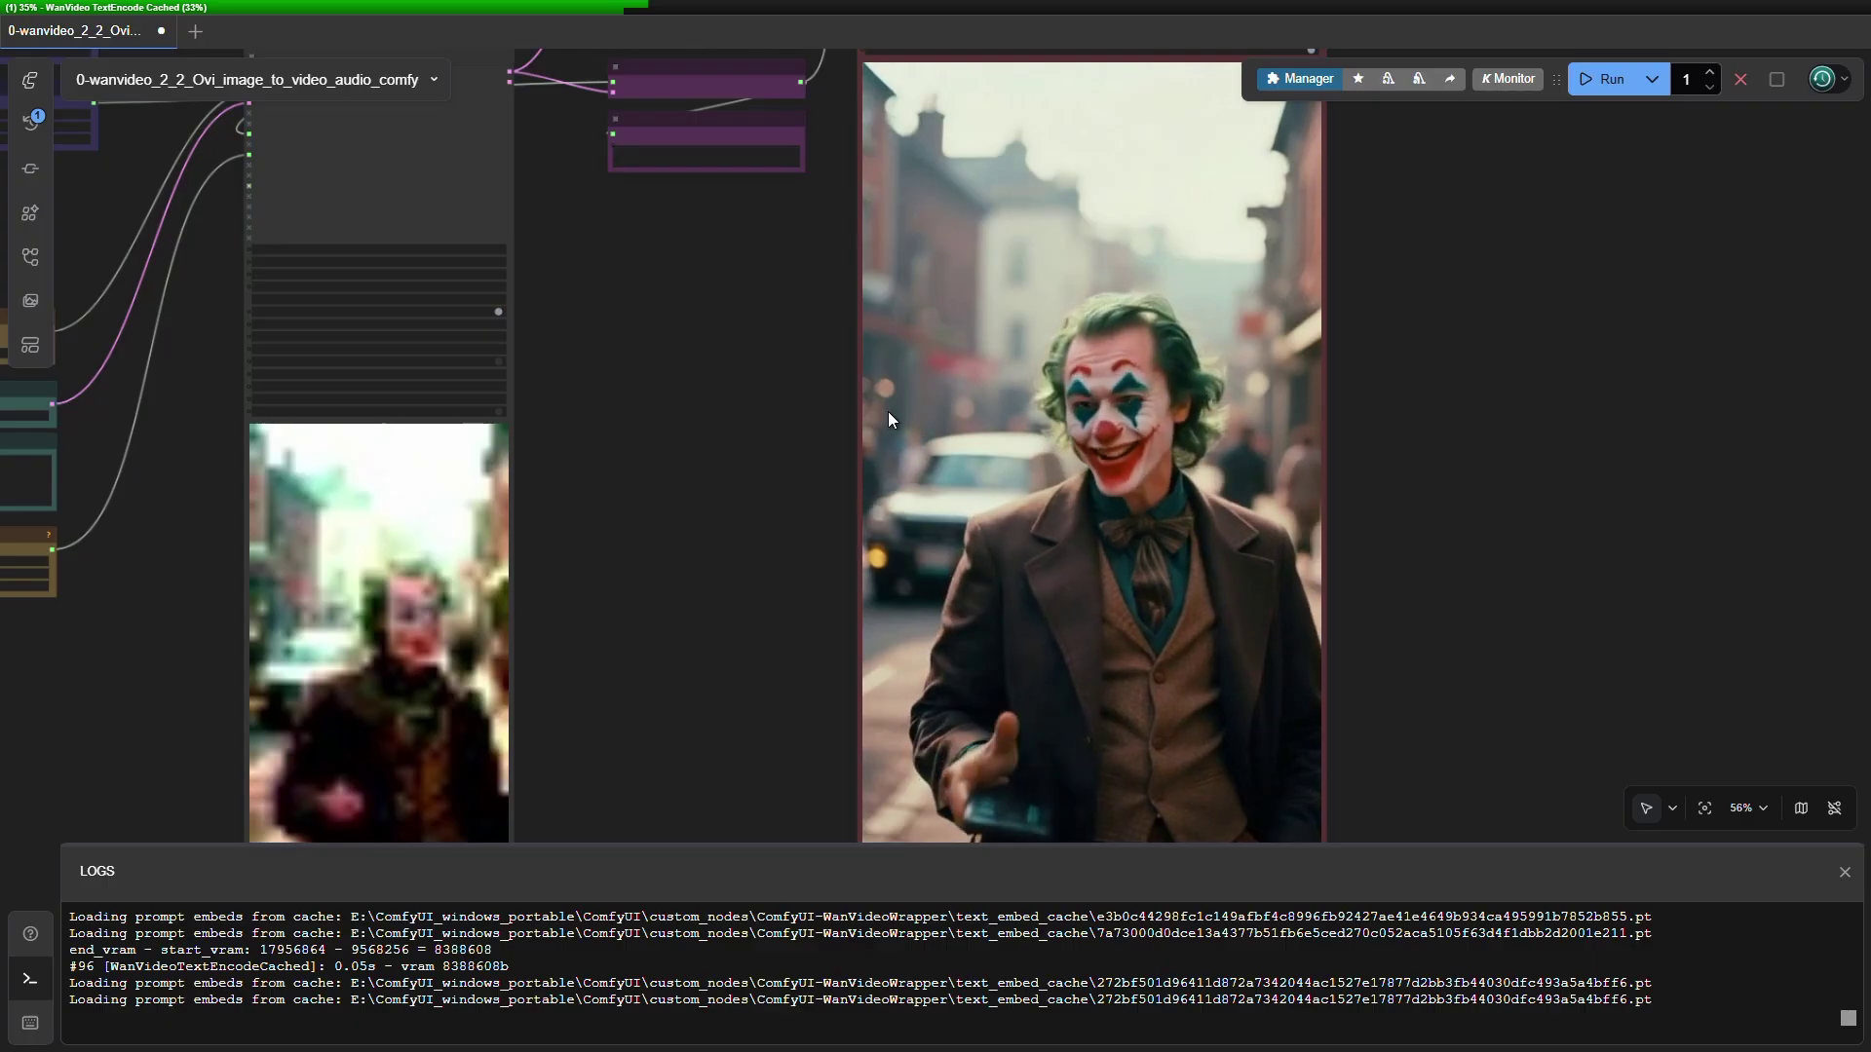
scroll(887, 414, "down", 2)
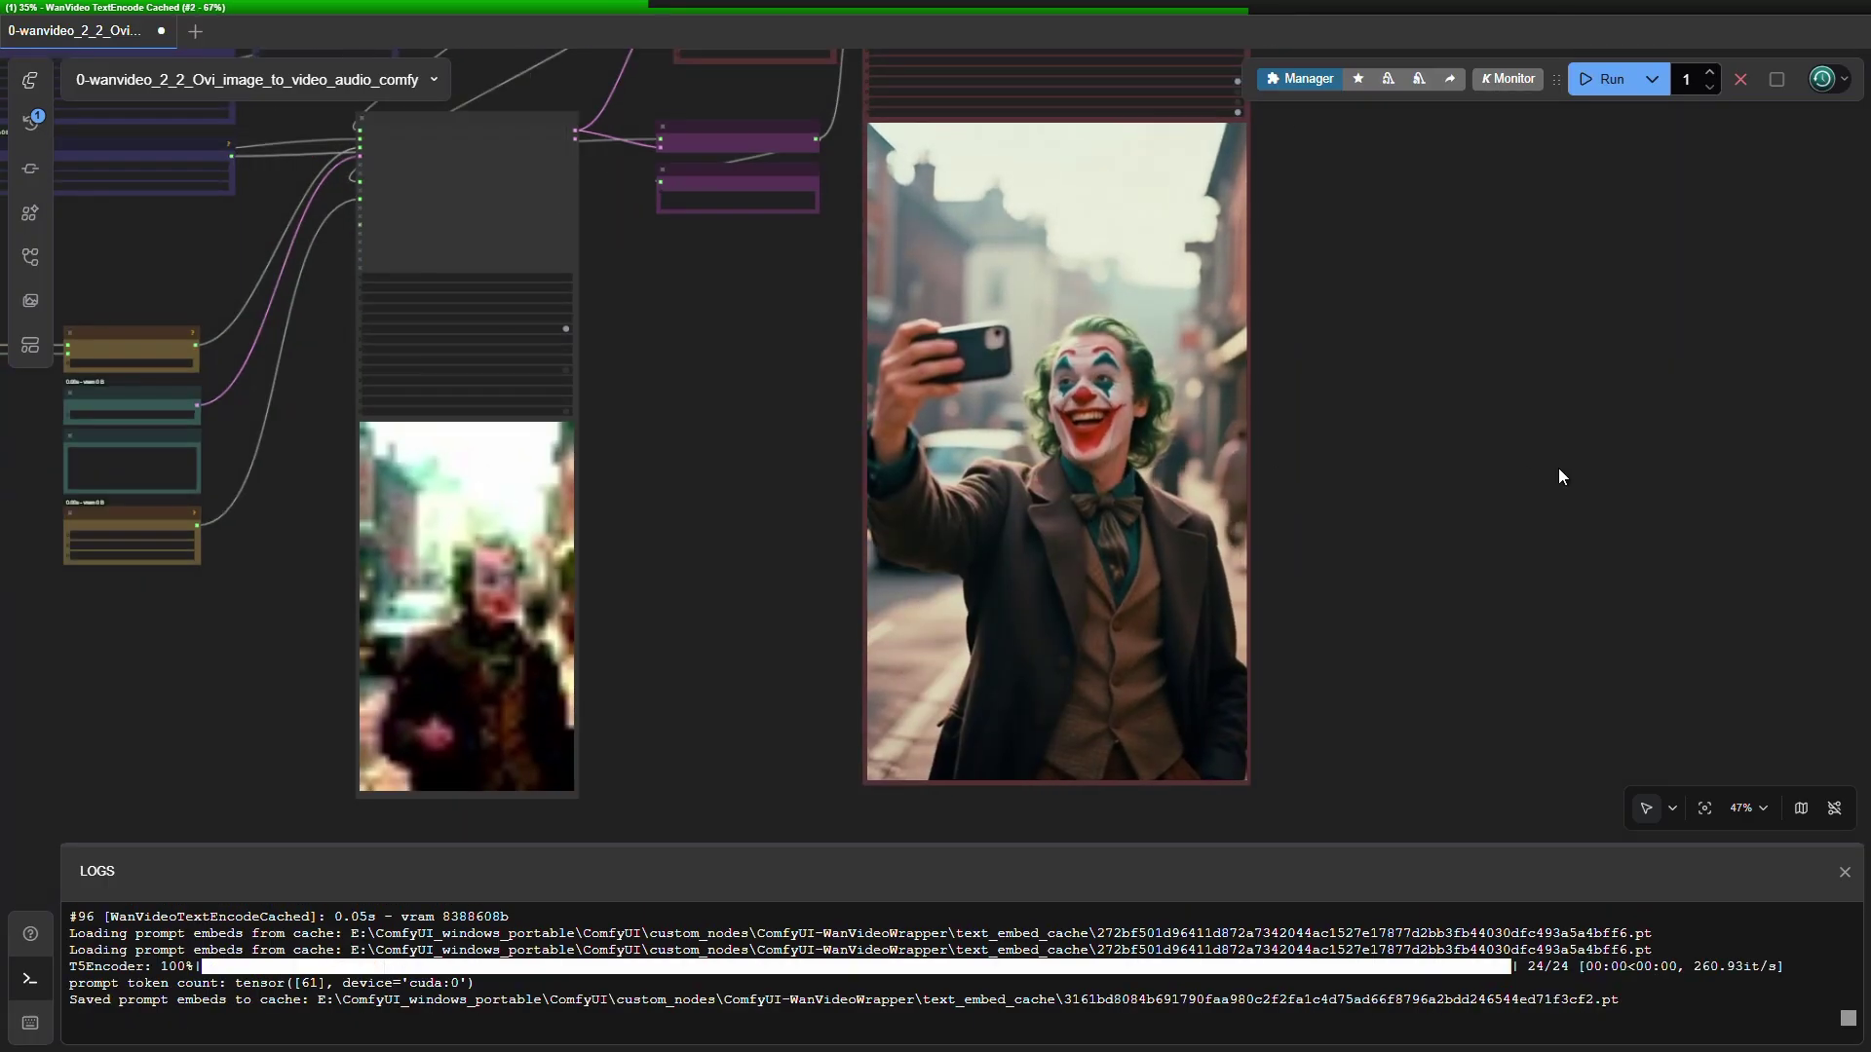
left_click_drag(1460, 483, 1651, 533)
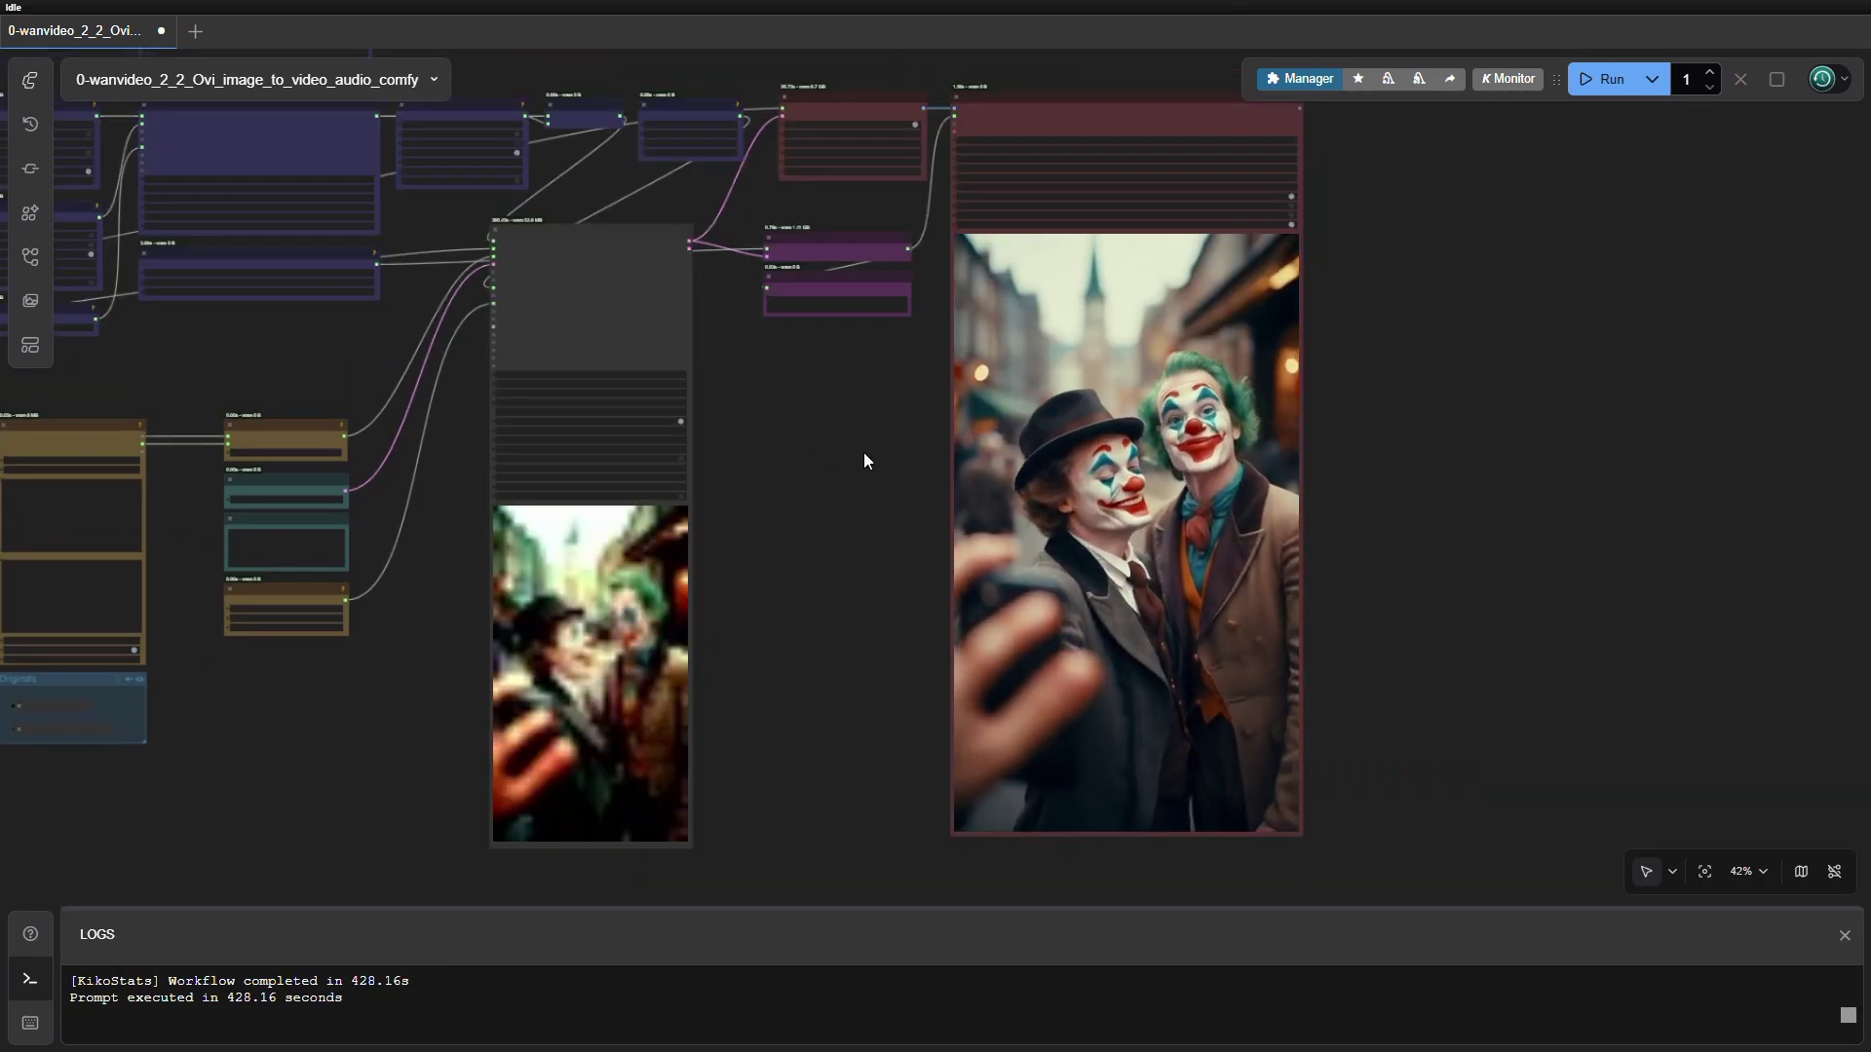
- Examine the finished two-clown clip in the Video Combine node, both up close and alongside the whole workflow
scroll(1001, 472, "up", 4)
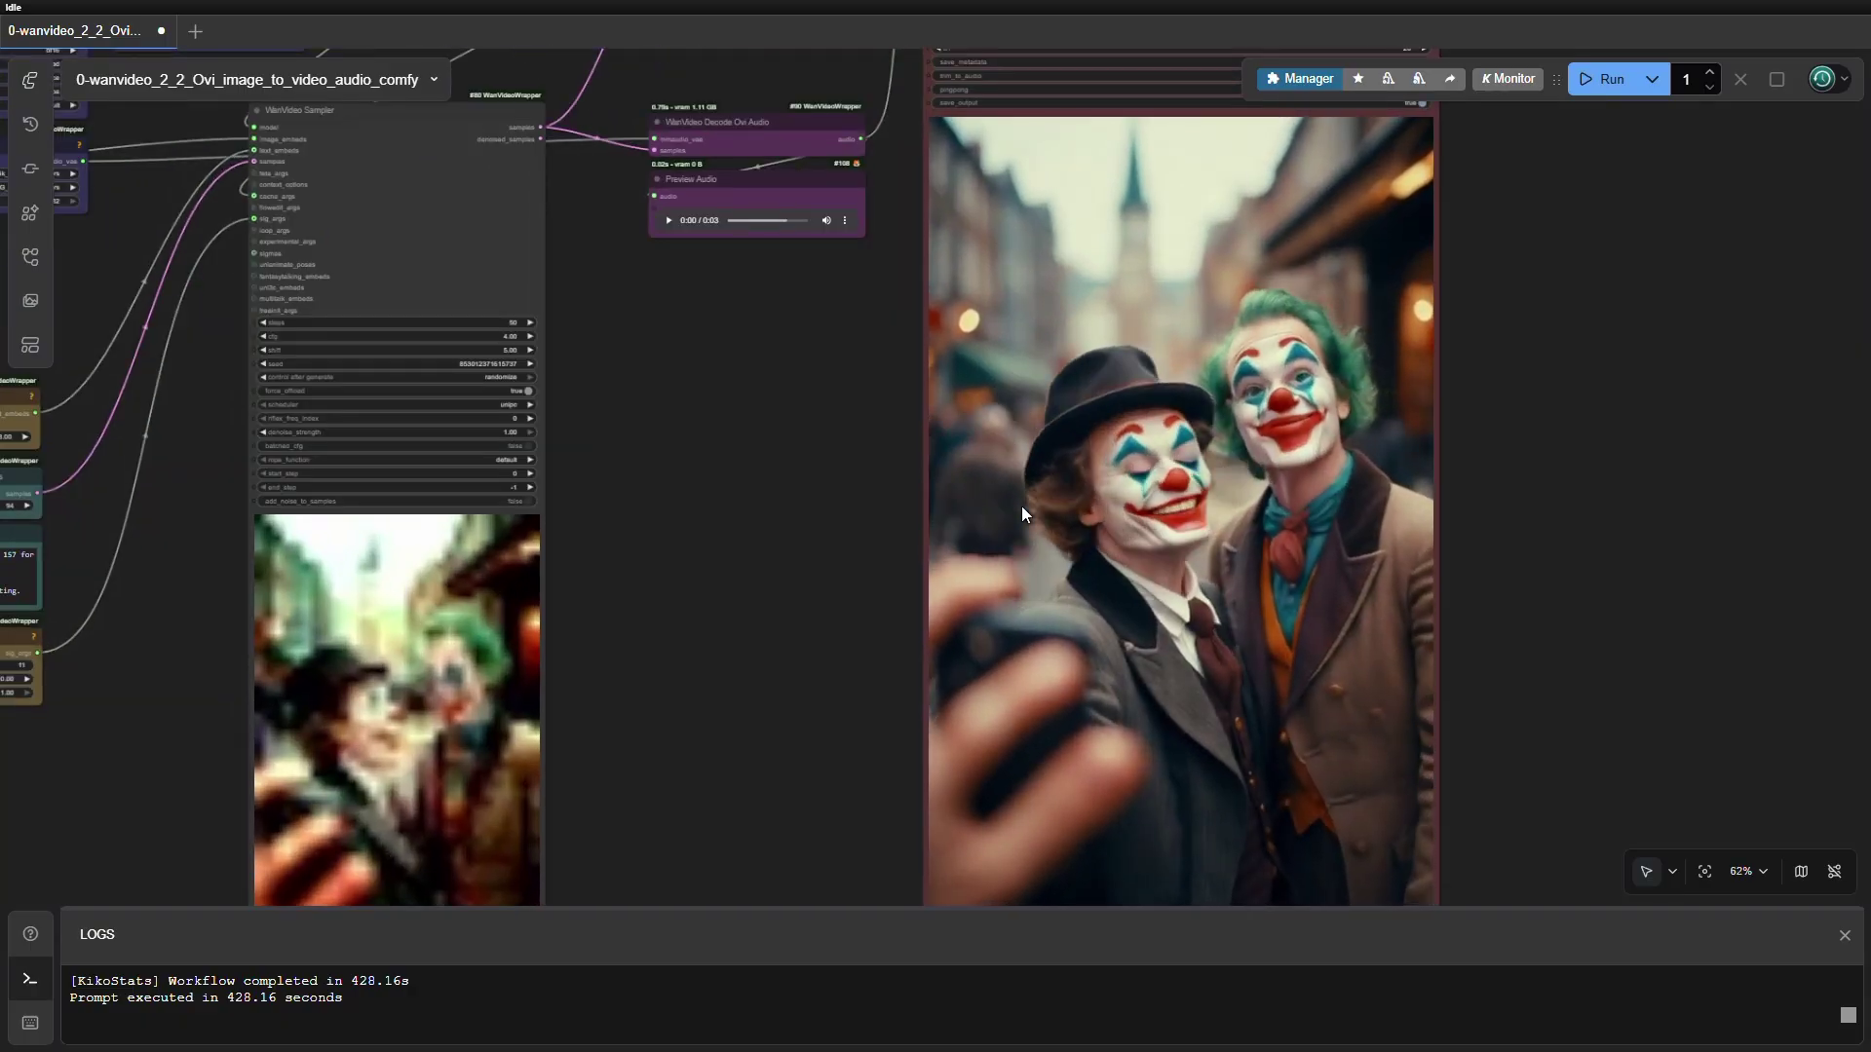
scroll(1023, 507, "down", 3)
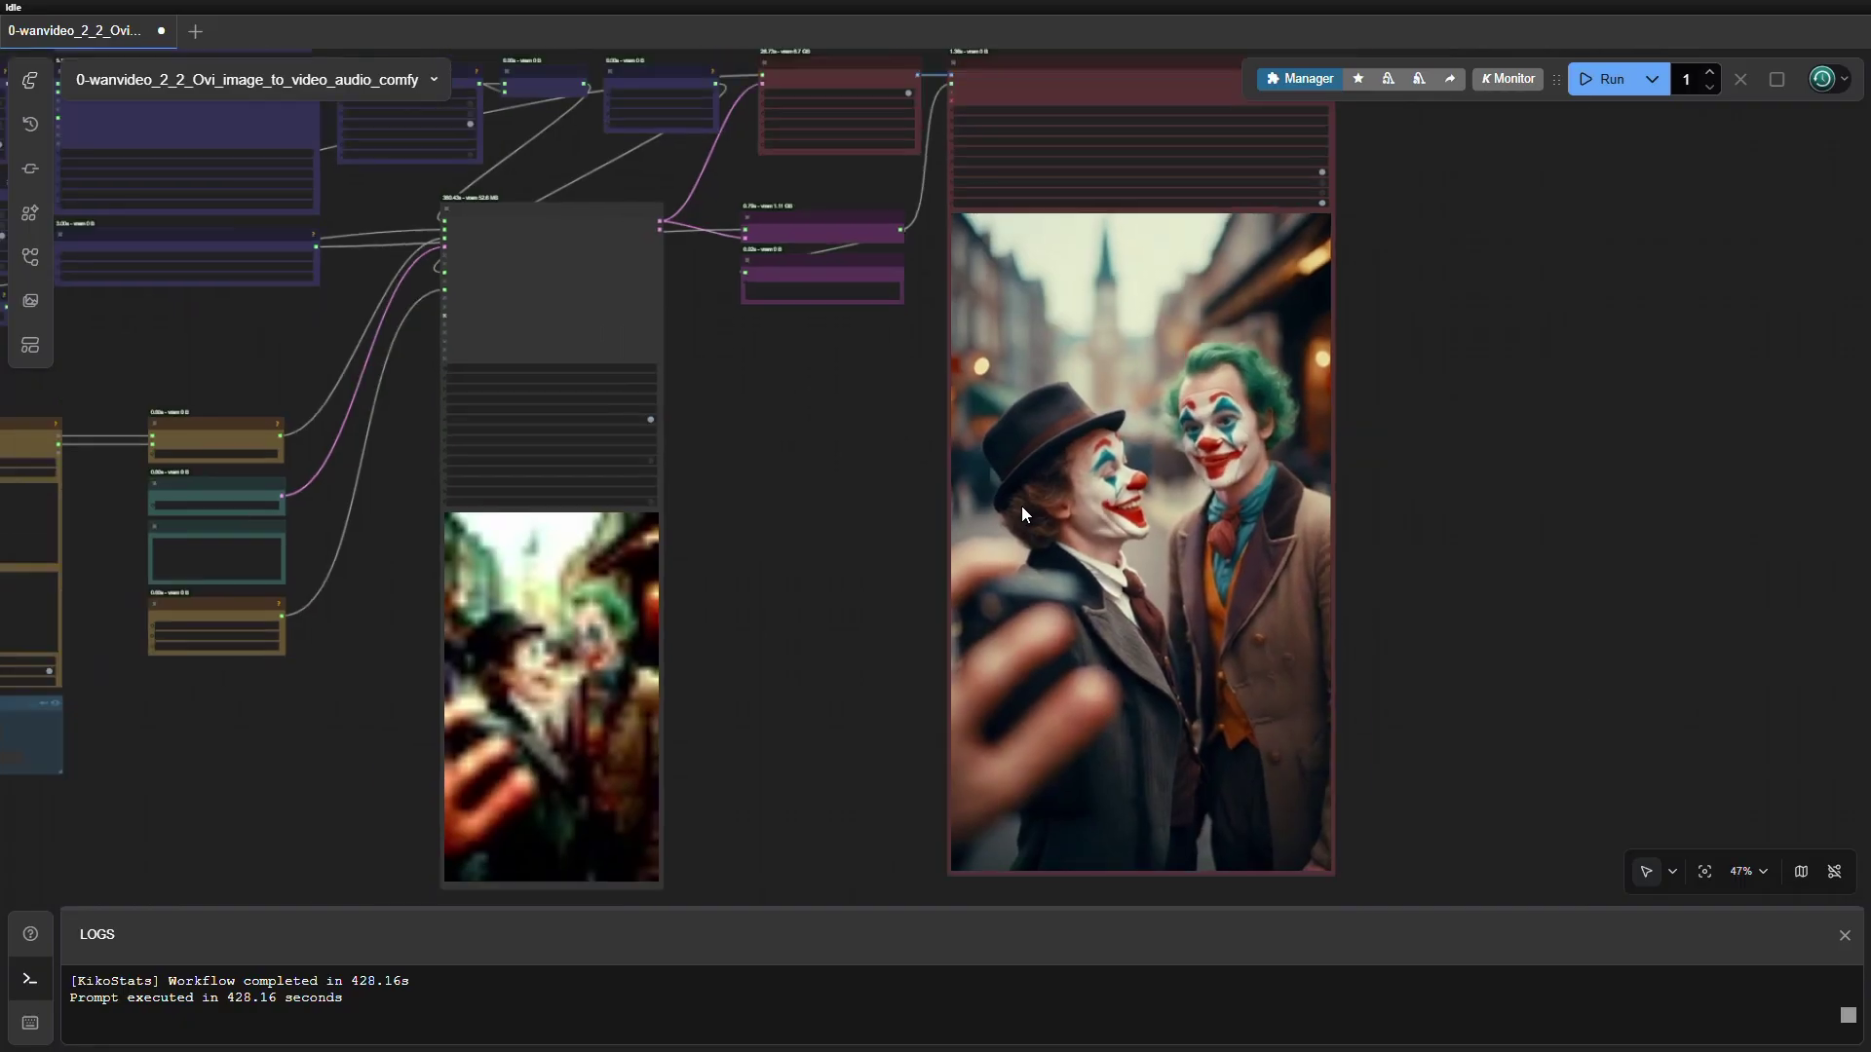
scroll(1022, 506, "up", 4)
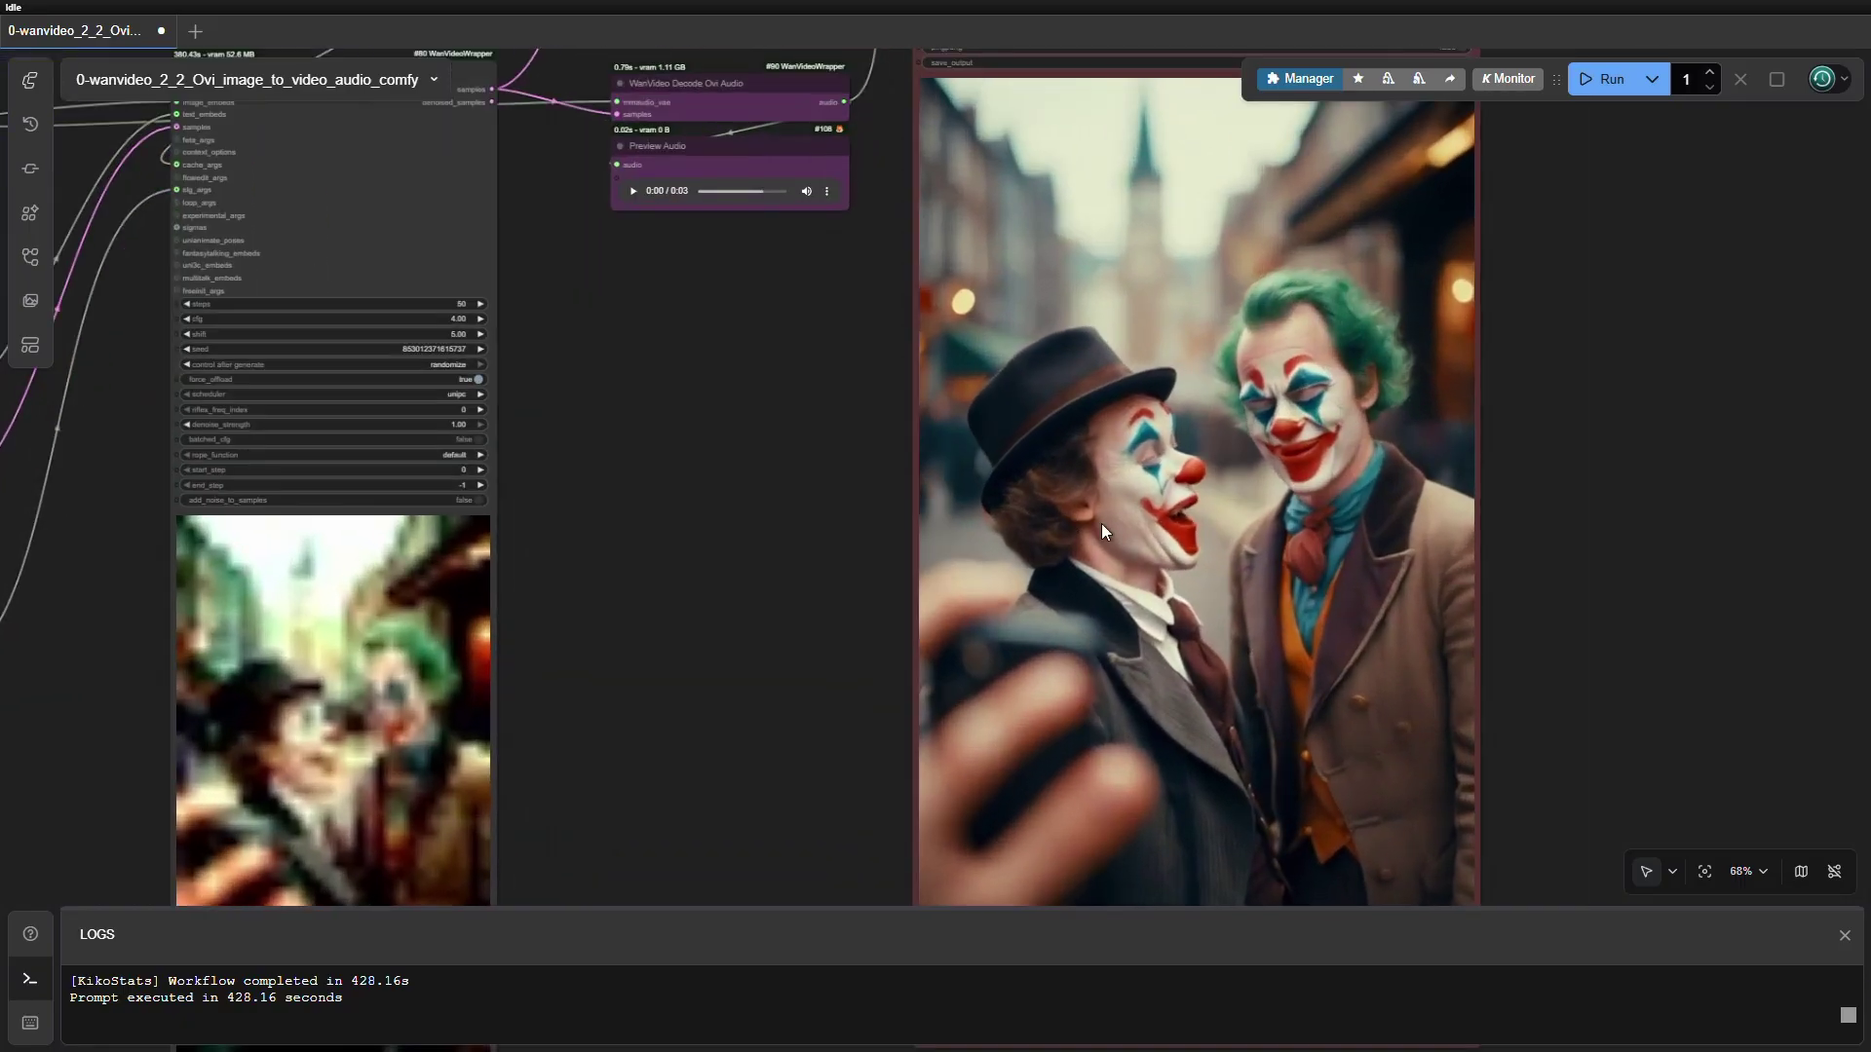
scroll(1121, 532, "up", 2)
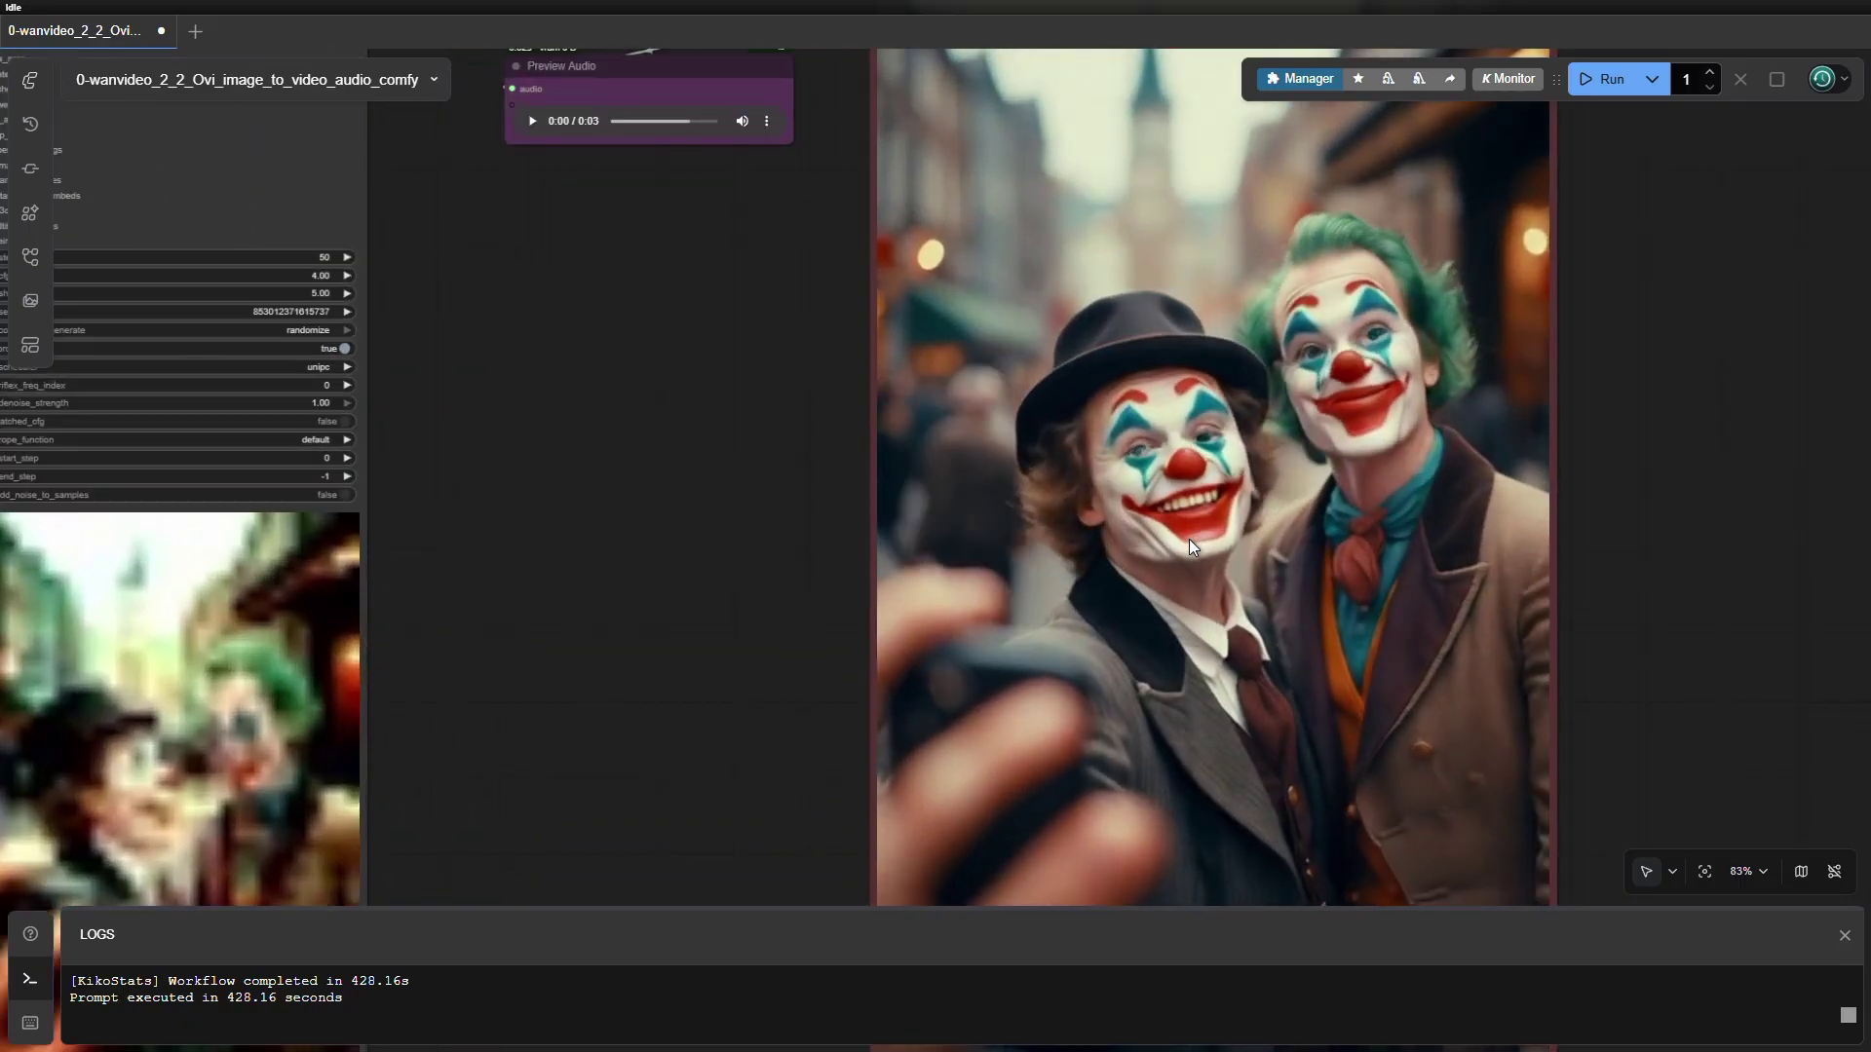
scroll(1189, 540, "down", 8)
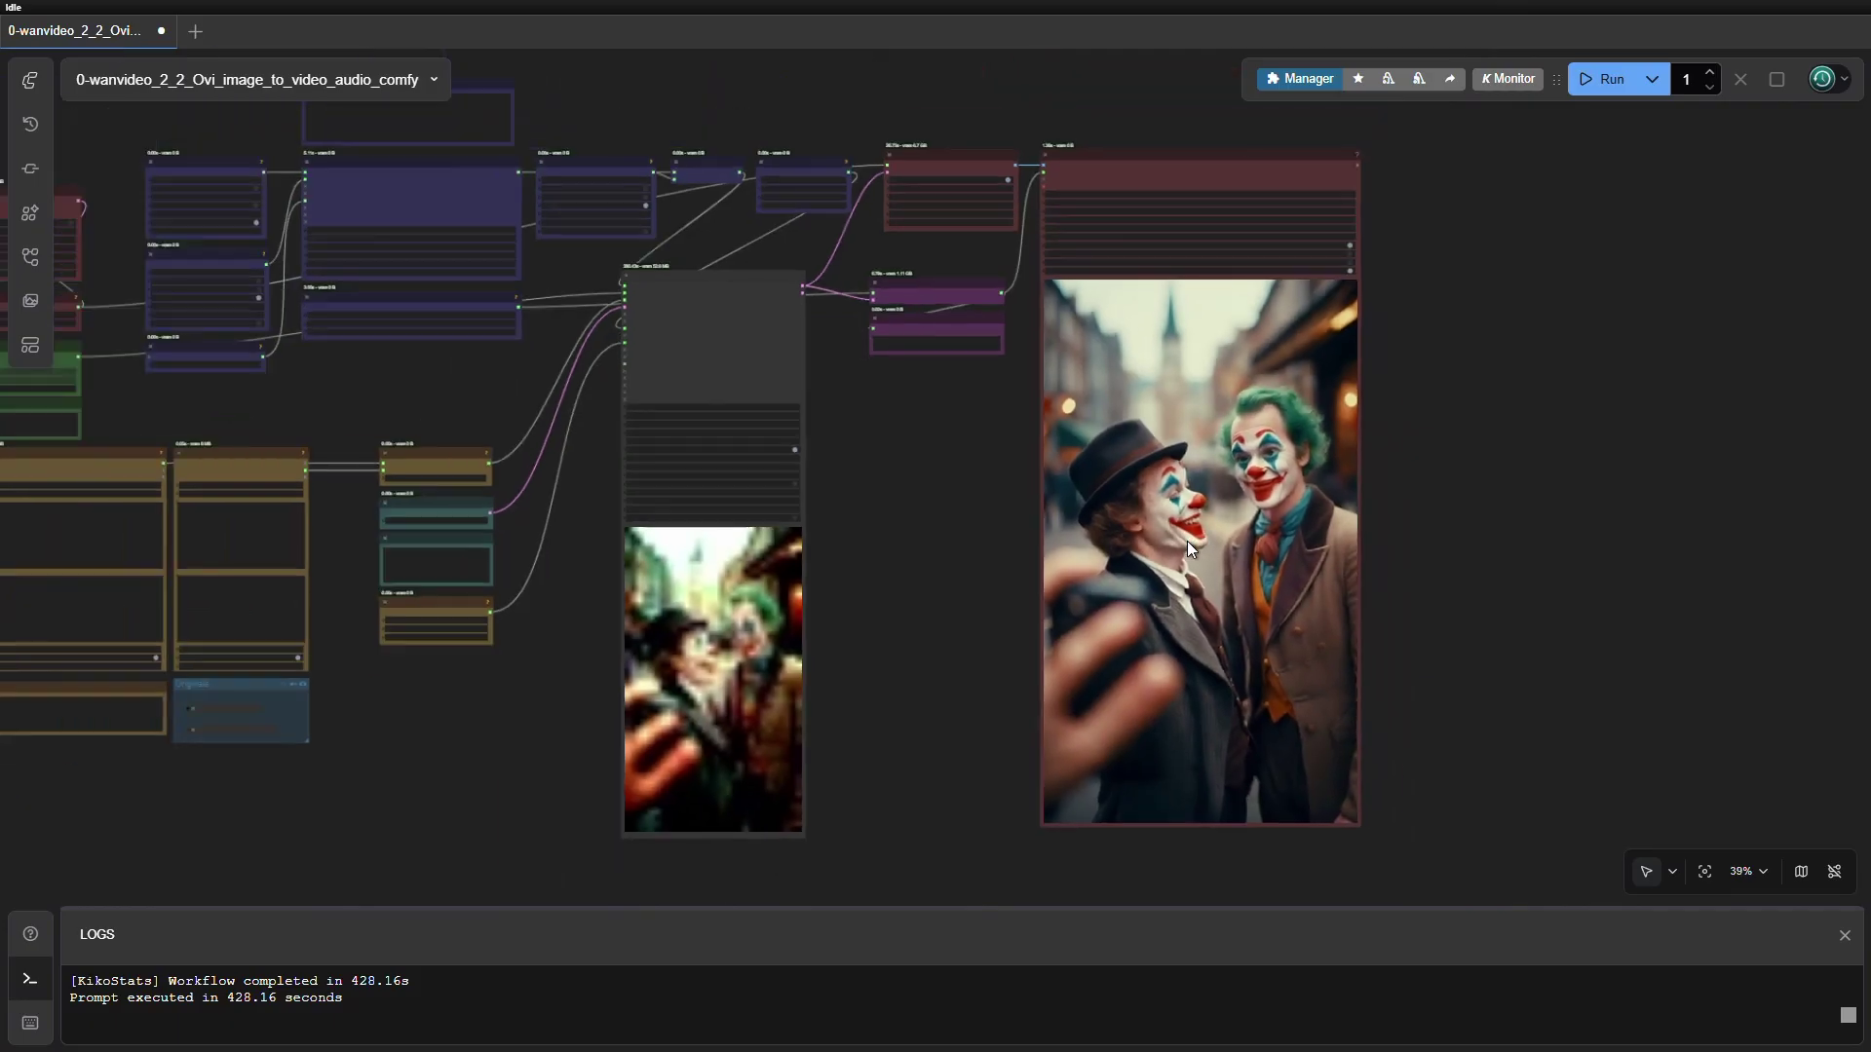
left_click_drag(906, 534, 1073, 562)
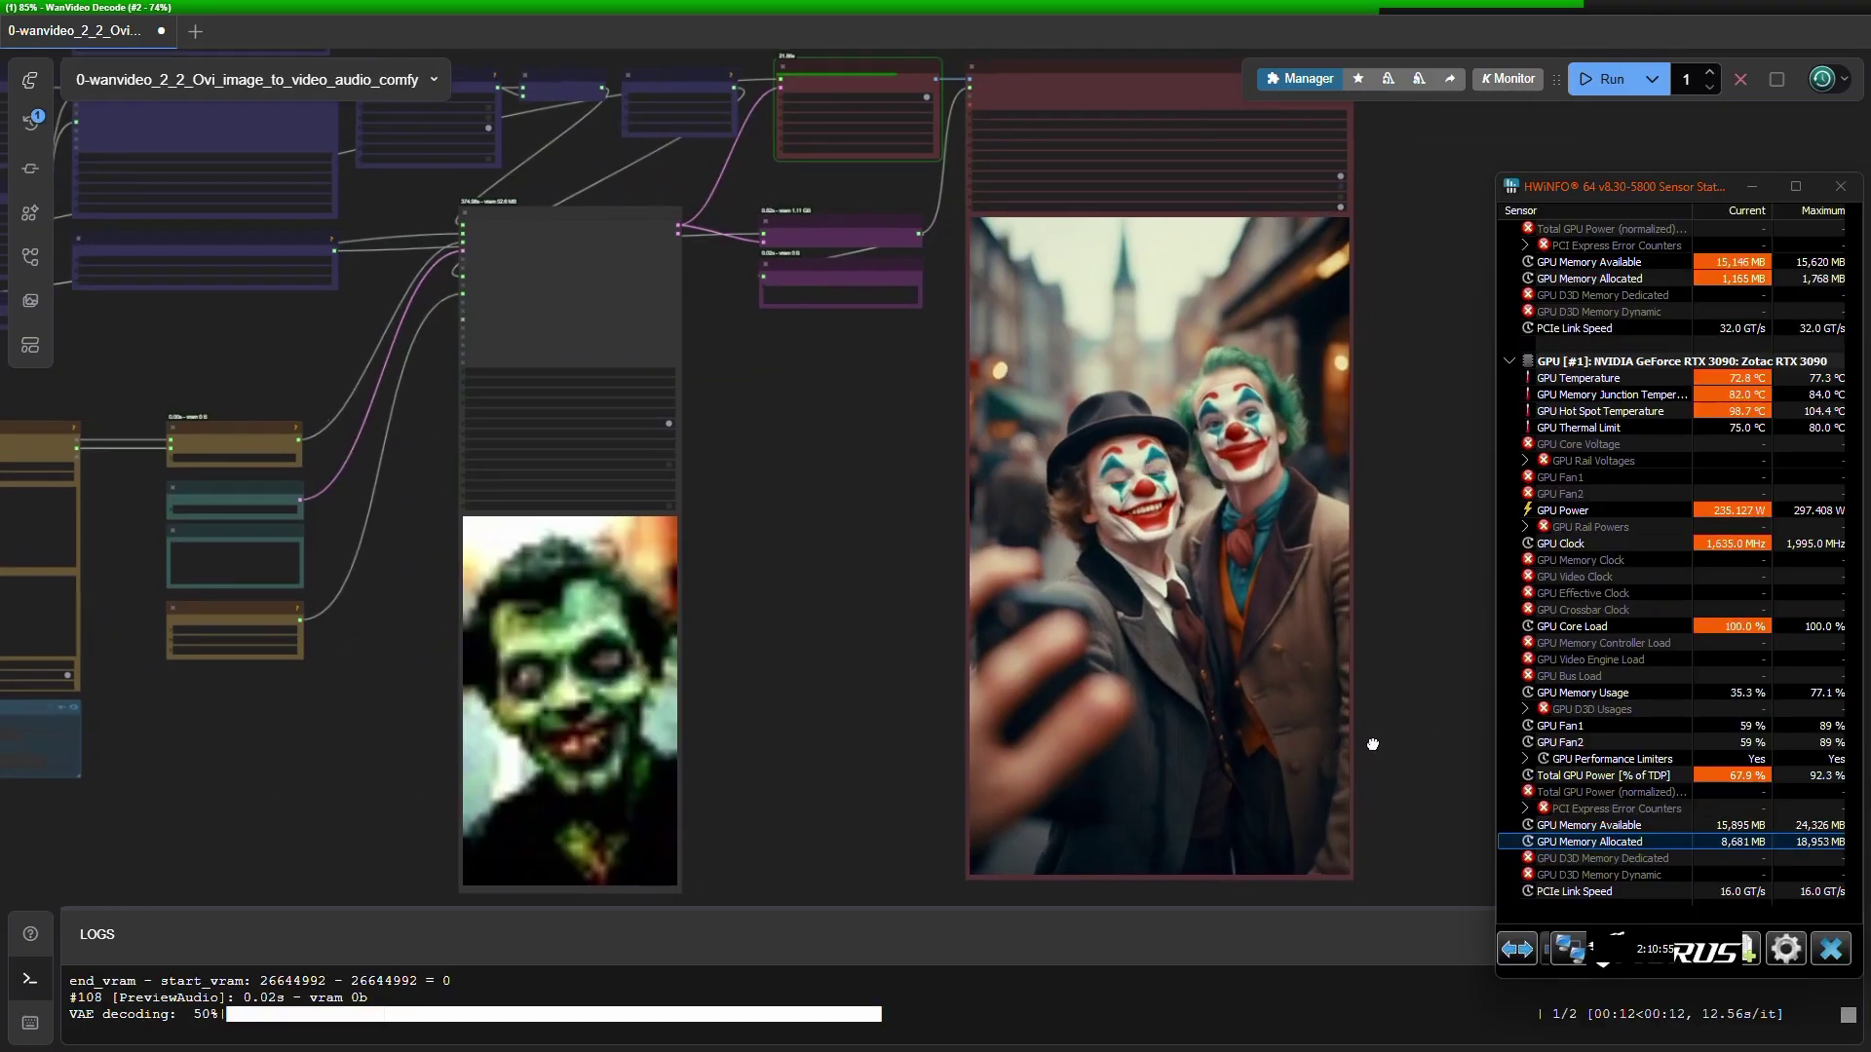
- Inspect the finished zombie clip in the Video Combine node and open its preview separately
left_click_drag(1372, 744, 1282, 766)
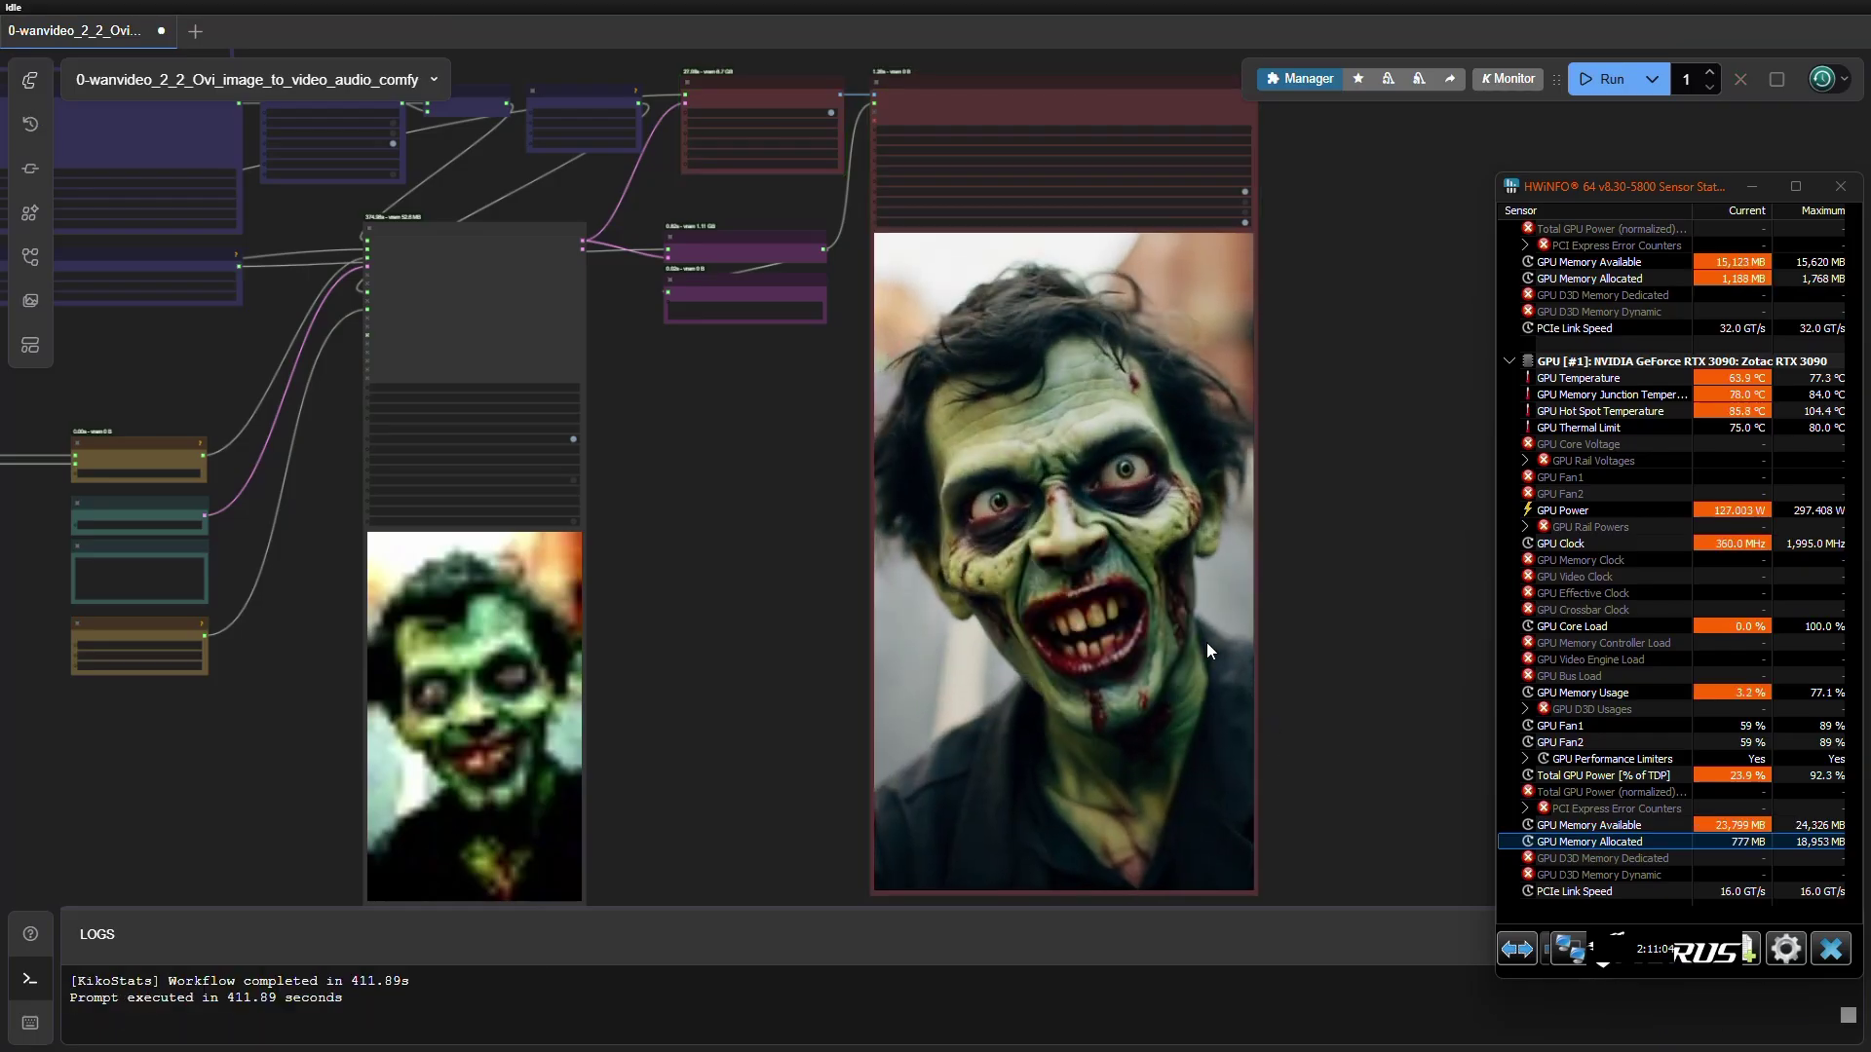
scroll(1169, 645, "up", 2)
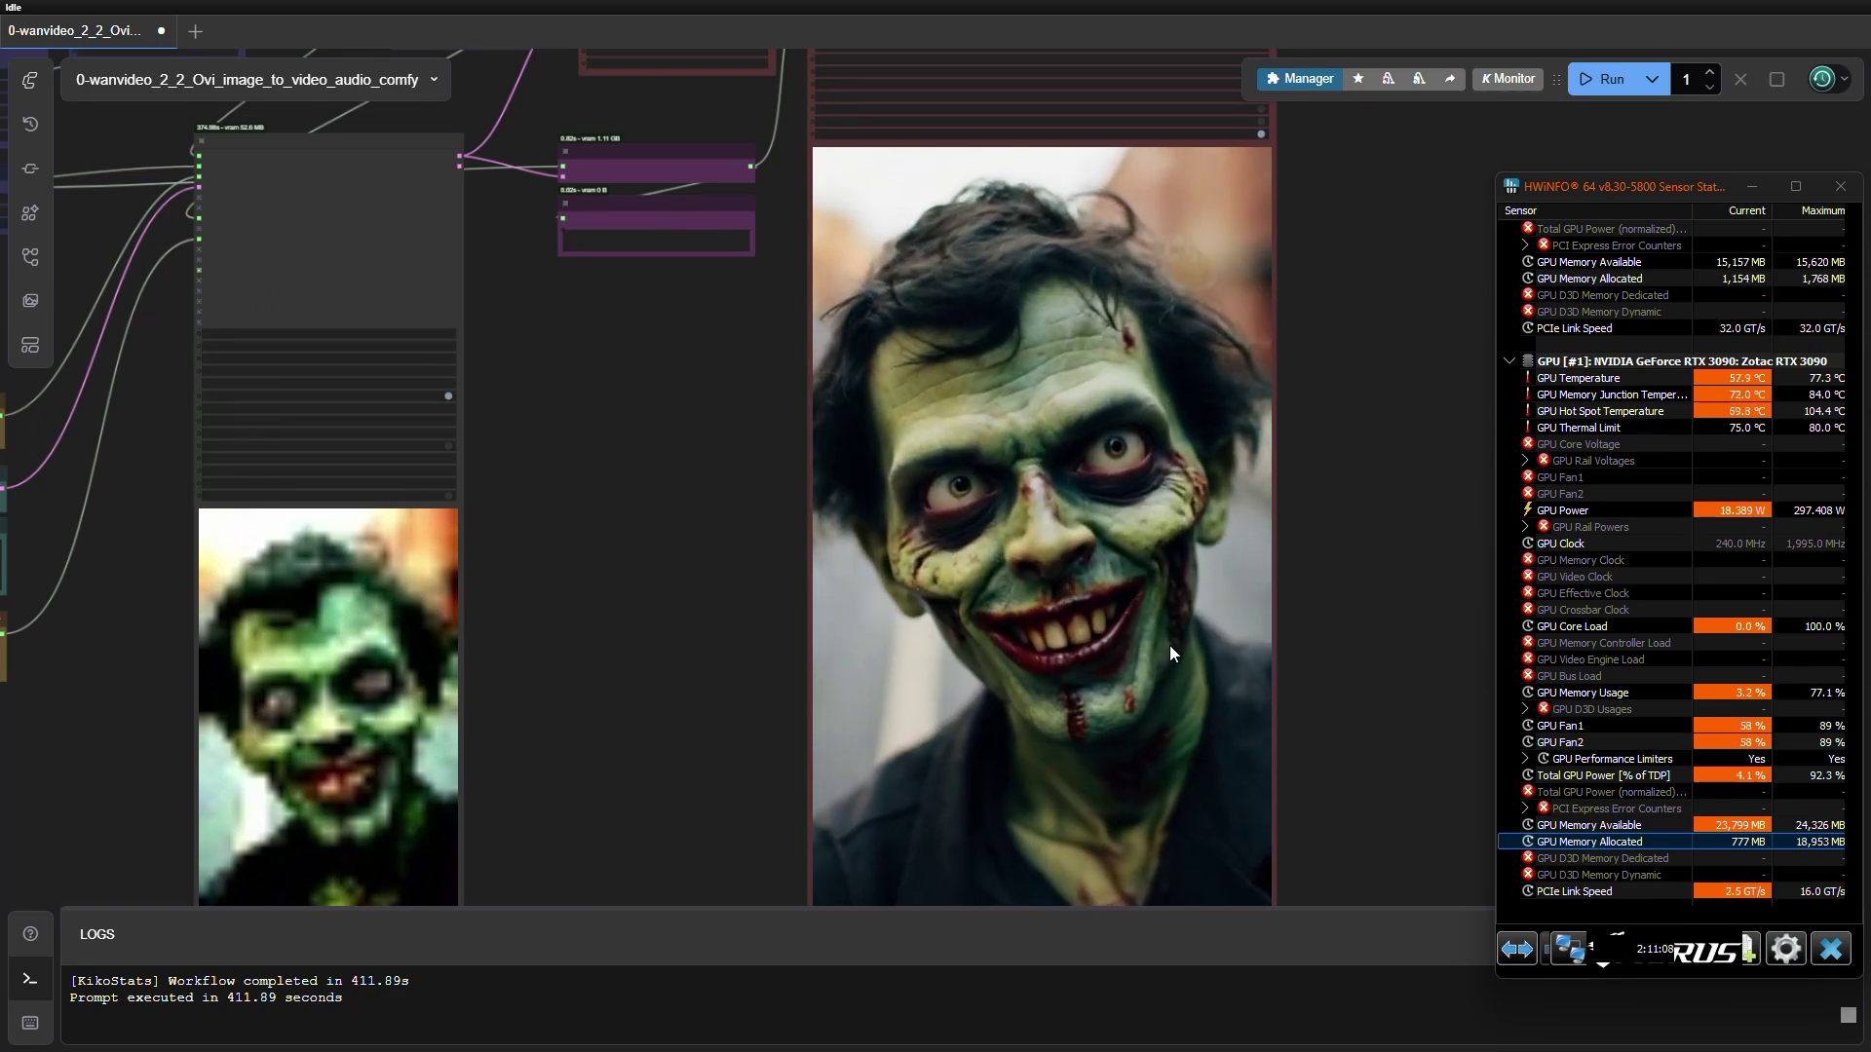
scroll(1169, 645, "up", 3)
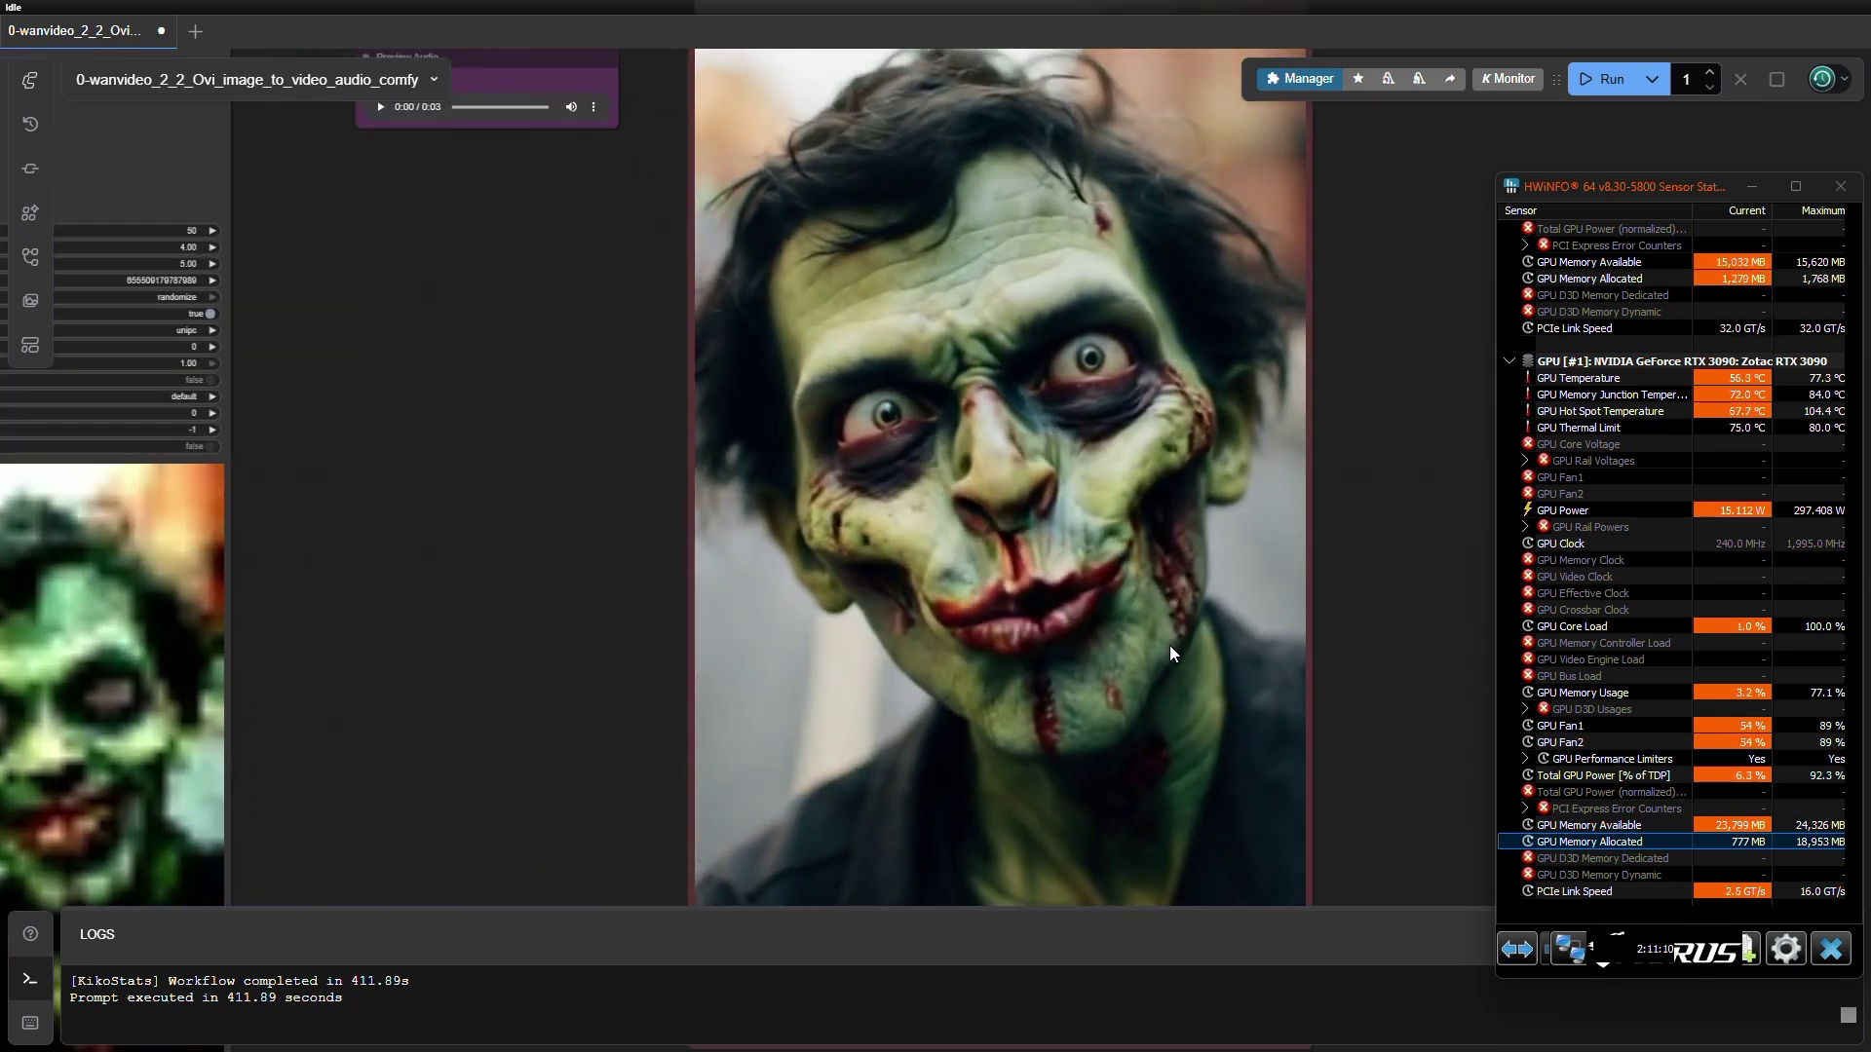
scroll(1169, 645, "down", 5)
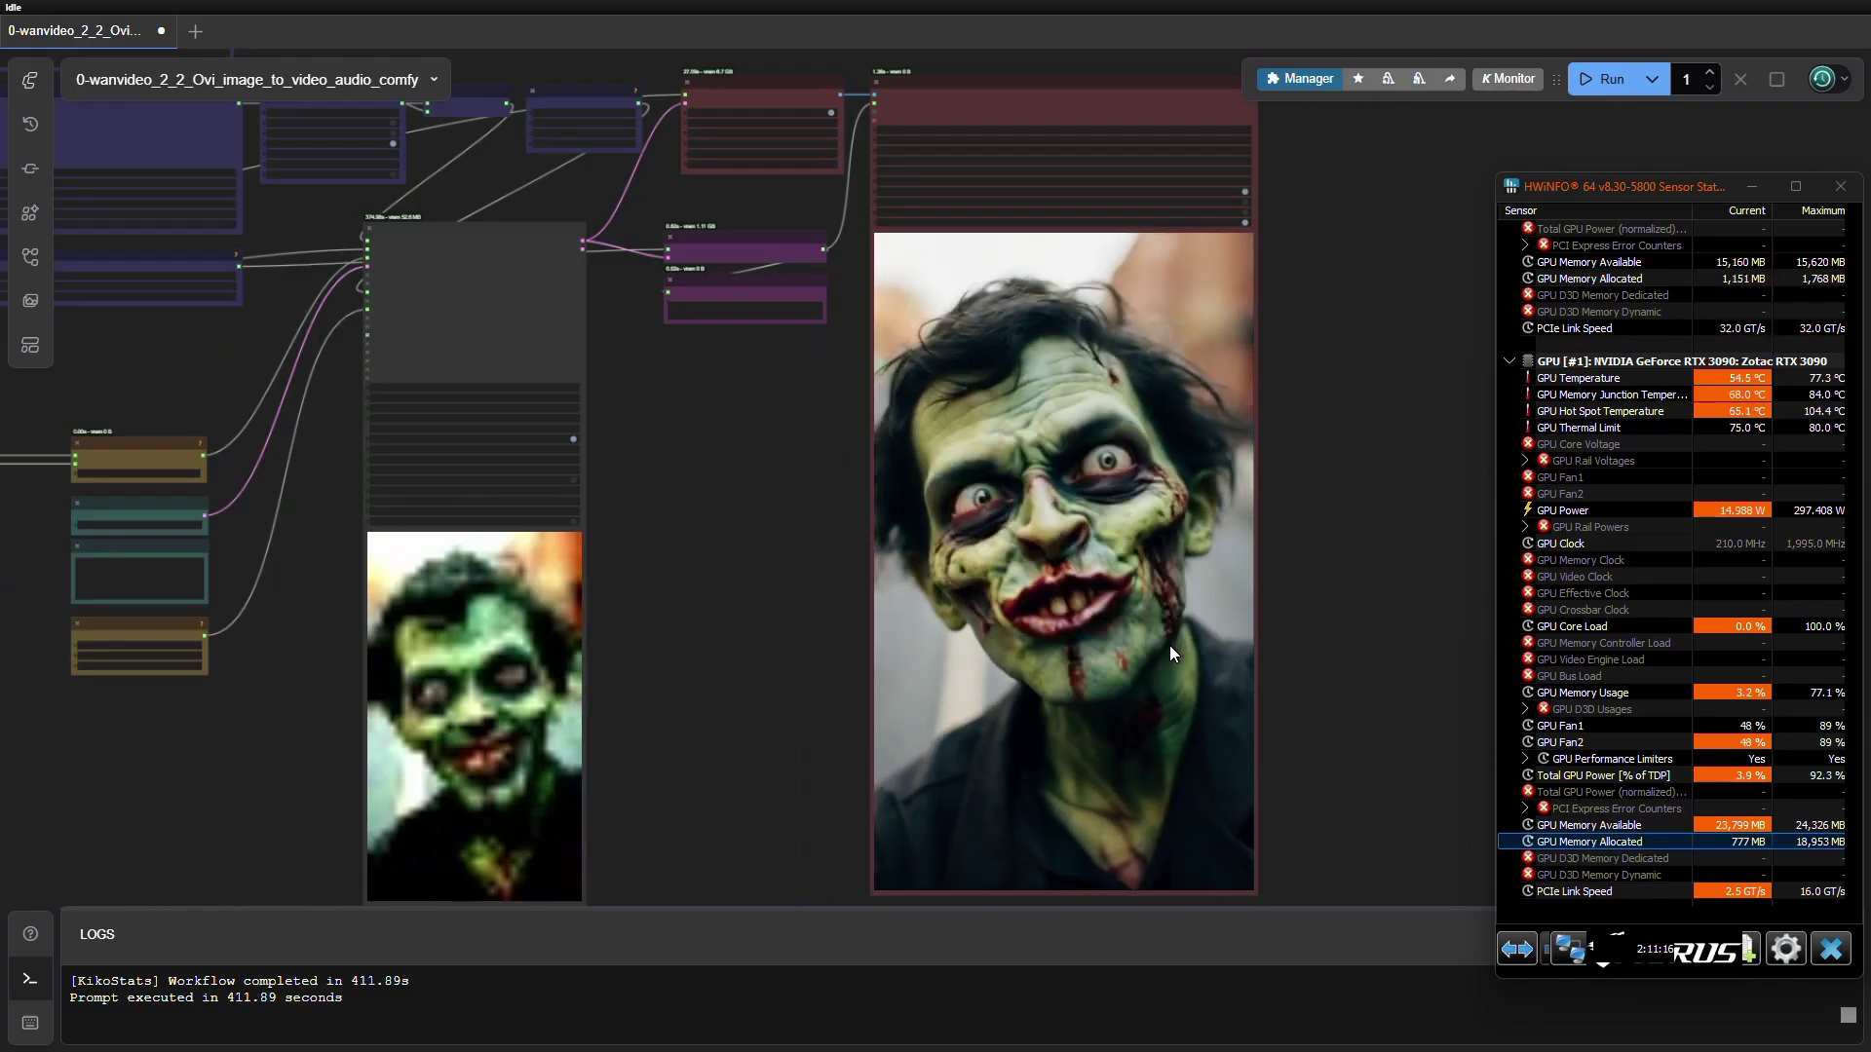
scroll(1300, 622, "up", 3)
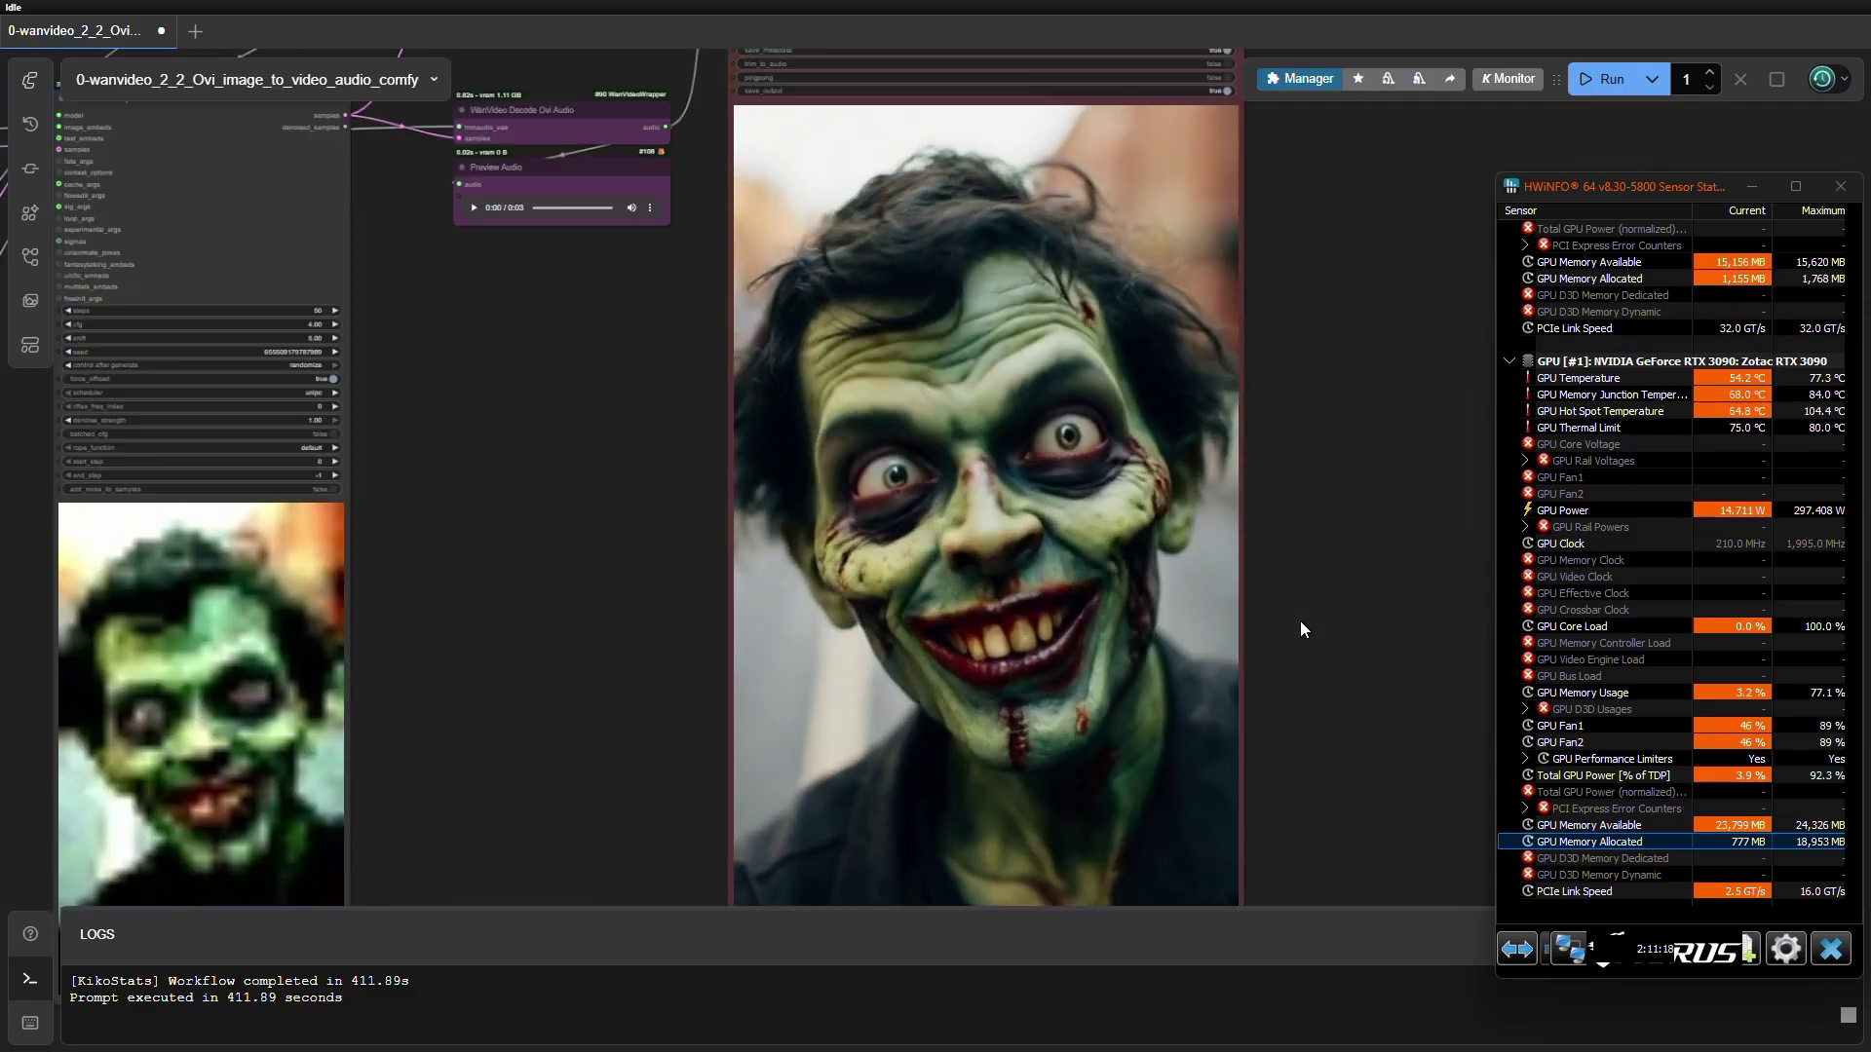
right_click(1179, 468)
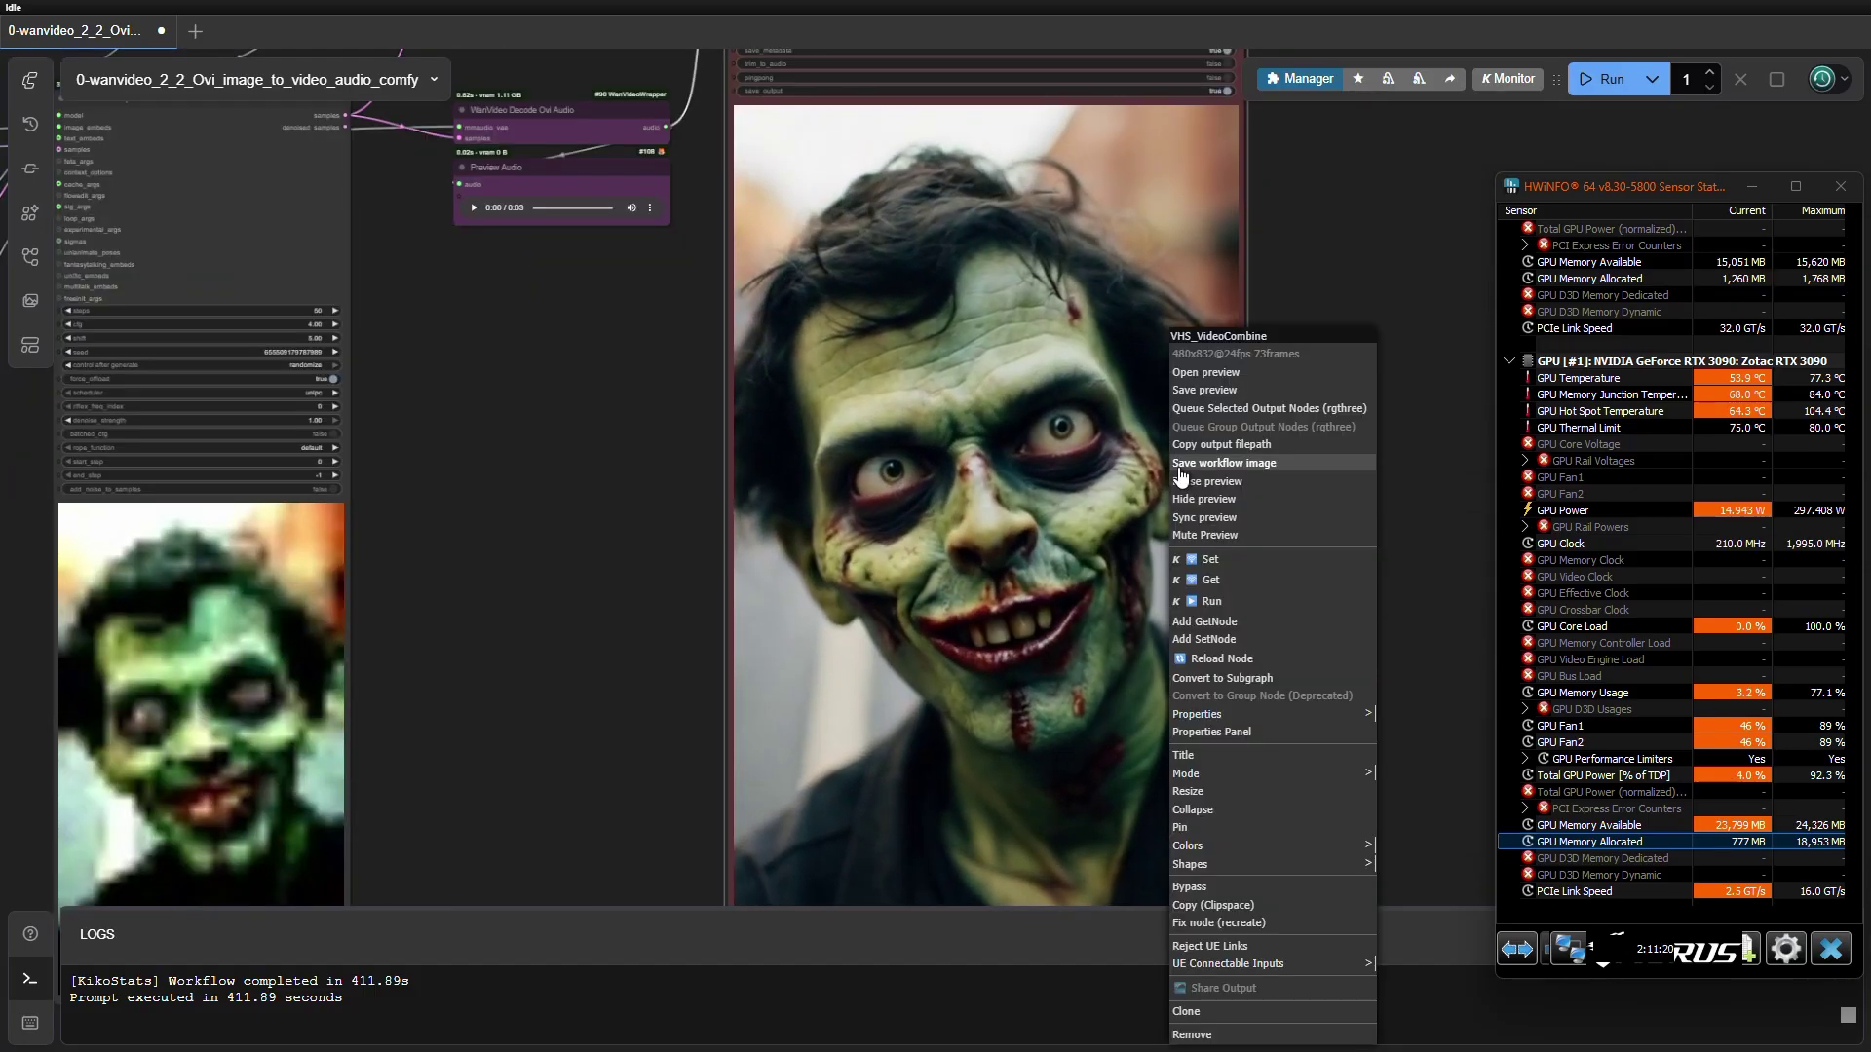
left_click(1207, 376)
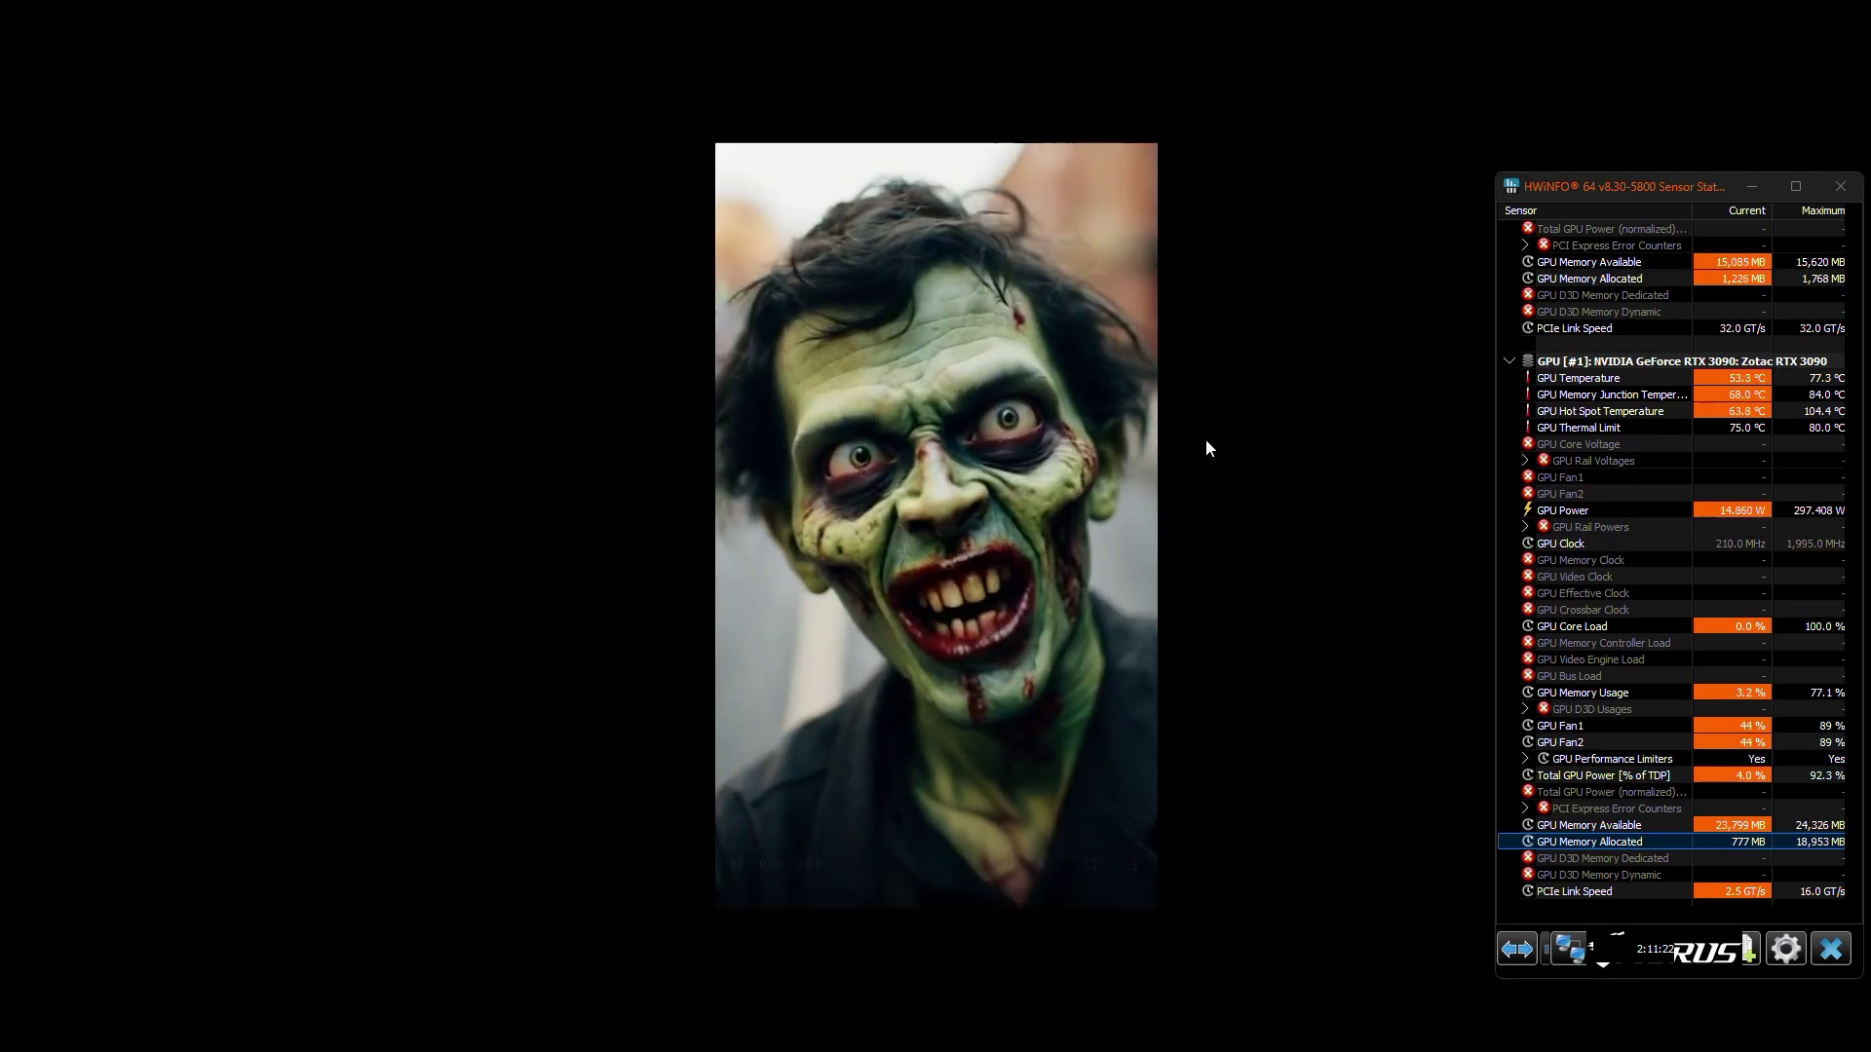